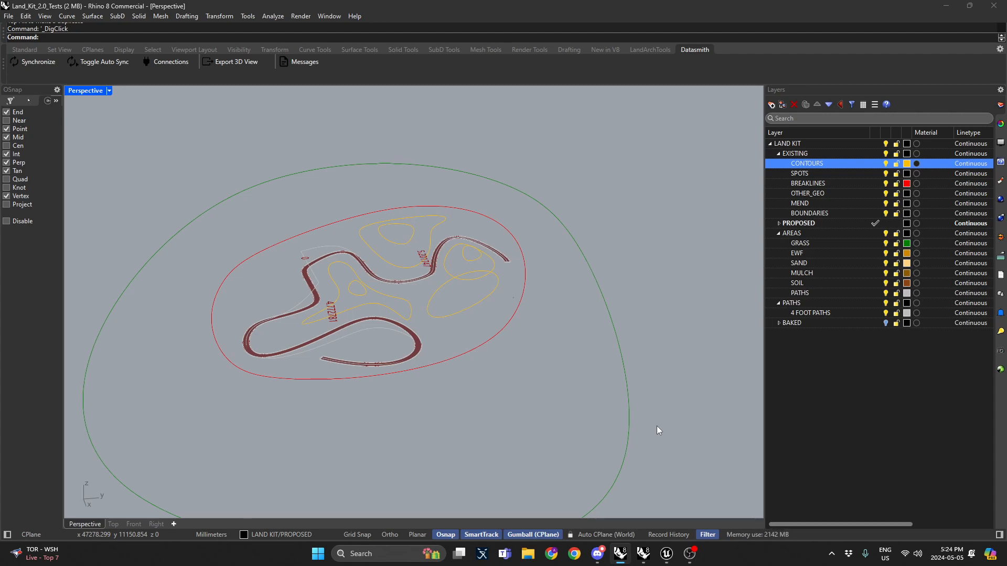
# Step: Hide the AREAS layer
pyautogui.moveTo(483, 186); pyautogui.dragTo(519, 212, button='right')
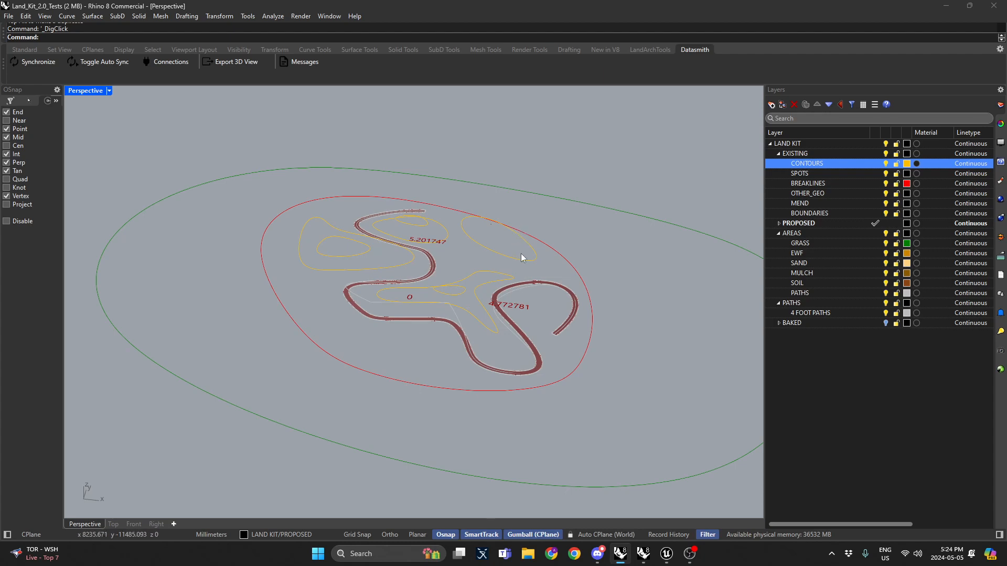
pyautogui.moveTo(521, 257)
pyautogui.mouseDown(button='right')
pyautogui.moveTo(506, 321)
pyautogui.moveTo(499, 269)
pyautogui.moveTo(463, 258)
pyautogui.moveTo(361, 300)
pyautogui.mouseUp(button='right')
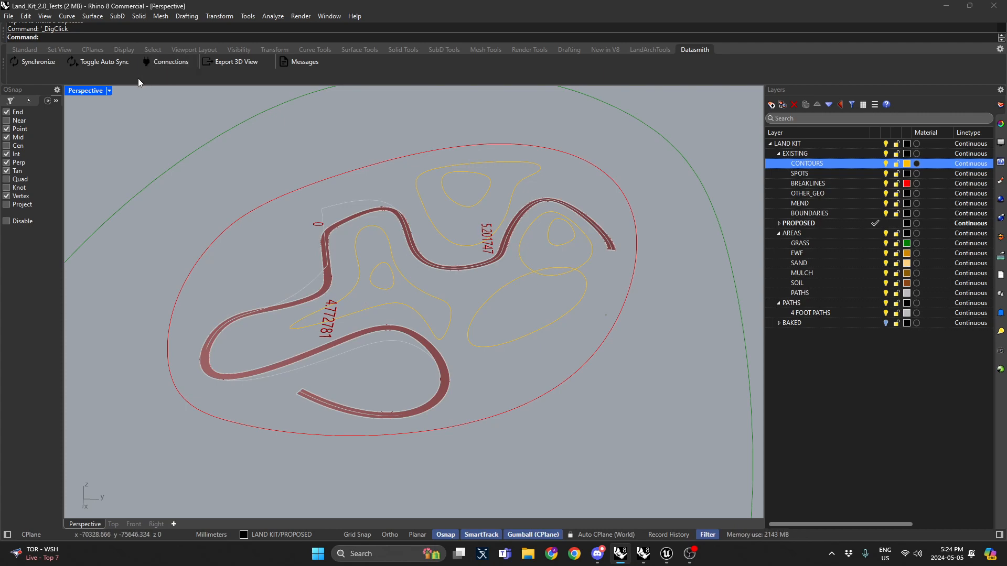
pyautogui.doubleClick(80, 93)
pyautogui.doubleClick(80, 94)
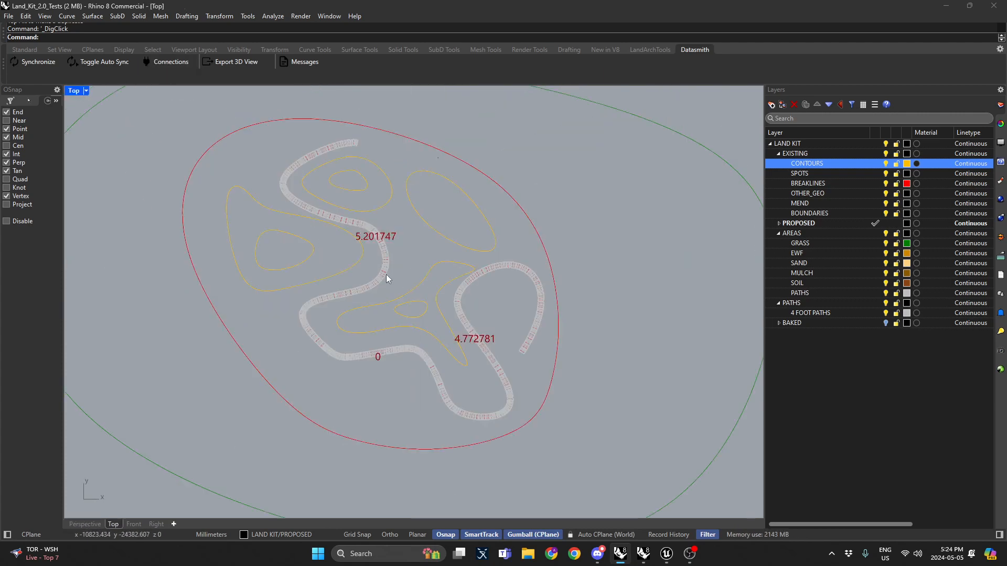
pyautogui.click(886, 233)
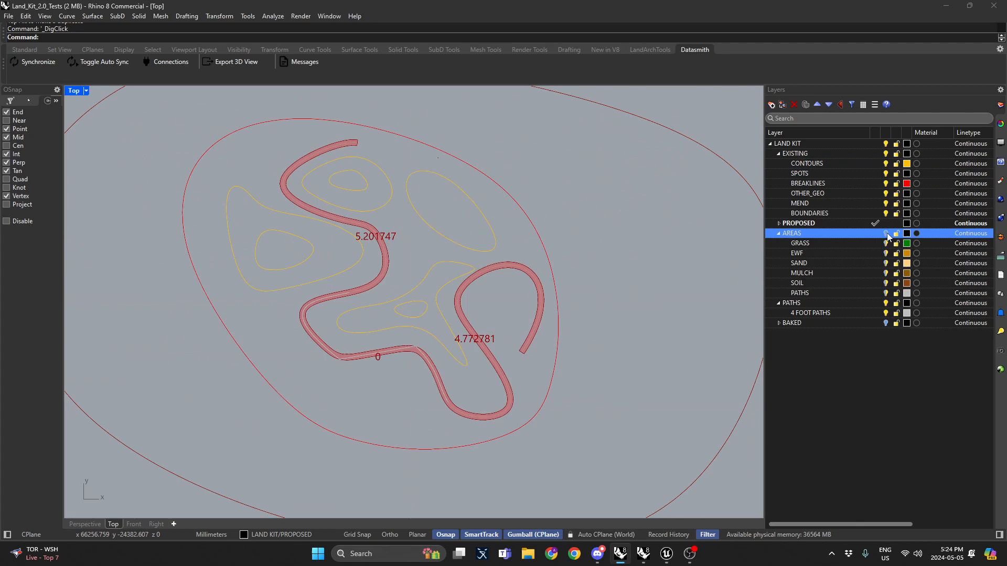
# Step: Insert a new control point on the path centerline at its middle S-bend with InsertControlPoint
pyautogui.click(385, 268)
pyautogui.scroll(3, 388, 273)
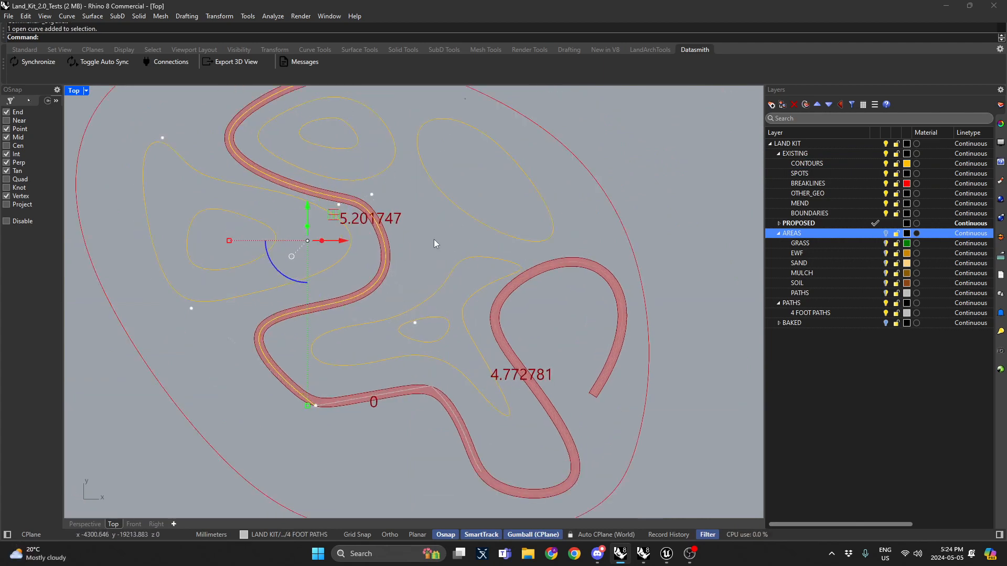
pyautogui.write('Insert')
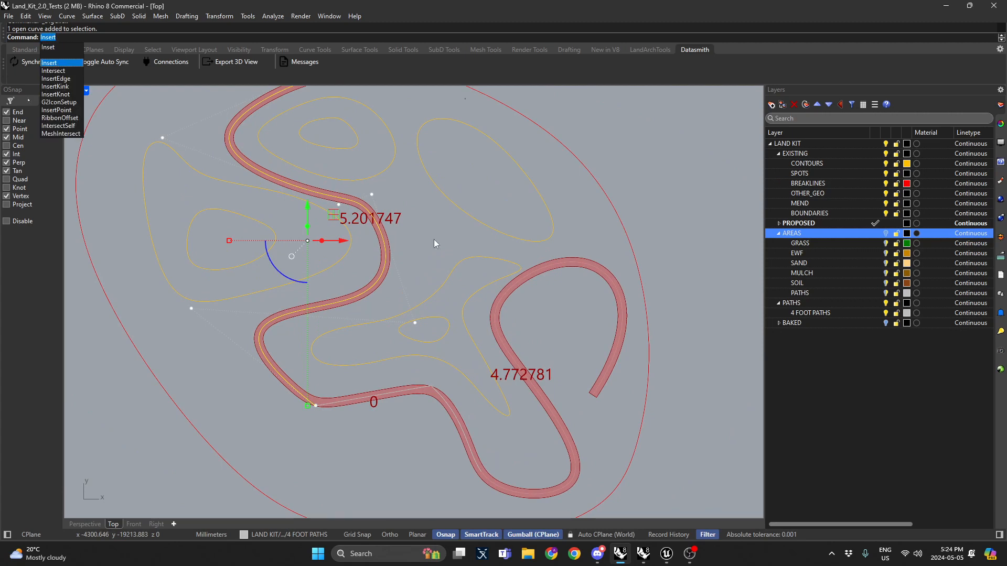
pyautogui.write('Cont')
pyautogui.press('BackSpace')
pyautogui.press('BackSpace')
pyautogui.press('BackSpace')
pyautogui.press('BackSpace')
pyautogui.press('BackSpace')
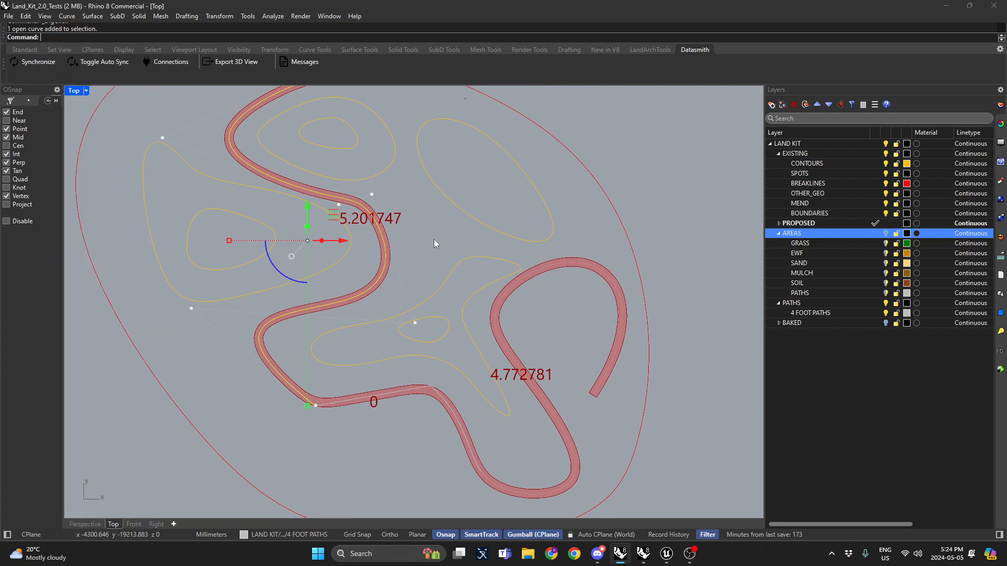
pyautogui.write('InsertControlPoint')
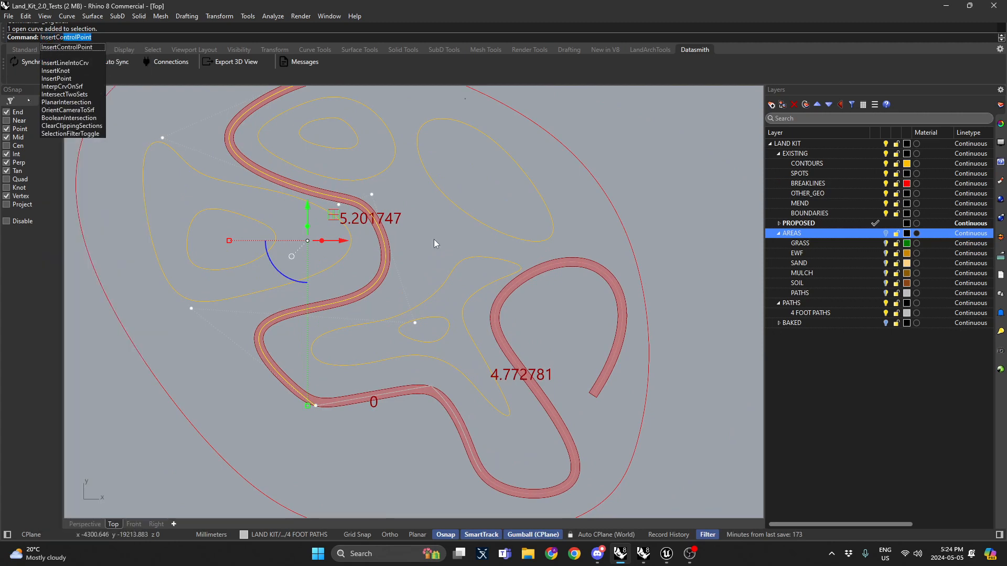
pyautogui.press('Return')
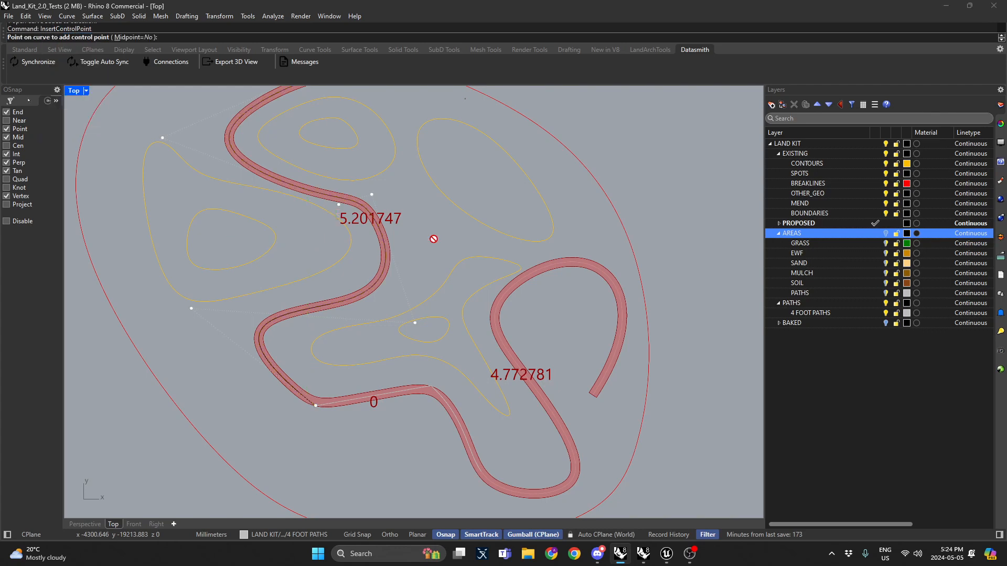
pyautogui.click(388, 244)
pyautogui.click(388, 244)
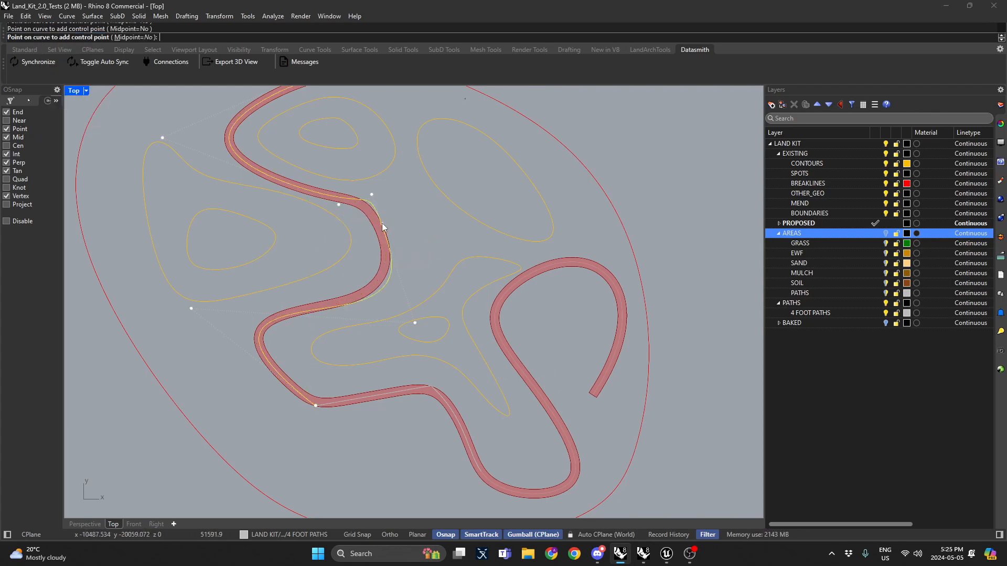
pyautogui.press('Return')
# Step: Drag the new control point outward to widen the path's upper S-bend
pyautogui.click(382, 223)
pyautogui.moveTo(414, 200); pyautogui.dragTo(498, 192)
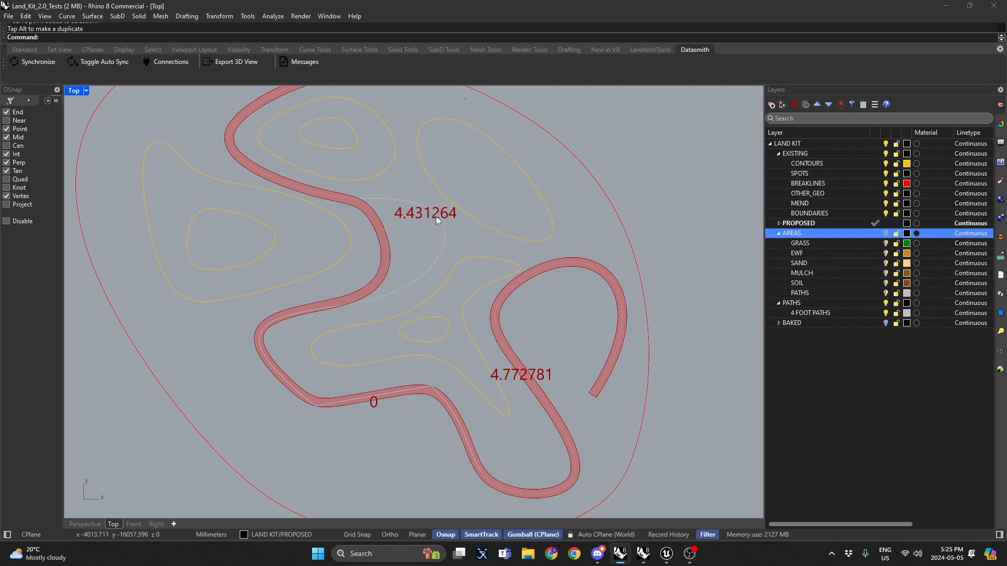
pyautogui.click(443, 229)
pyautogui.moveTo(368, 383); pyautogui.dragTo(382, 420, button='right')
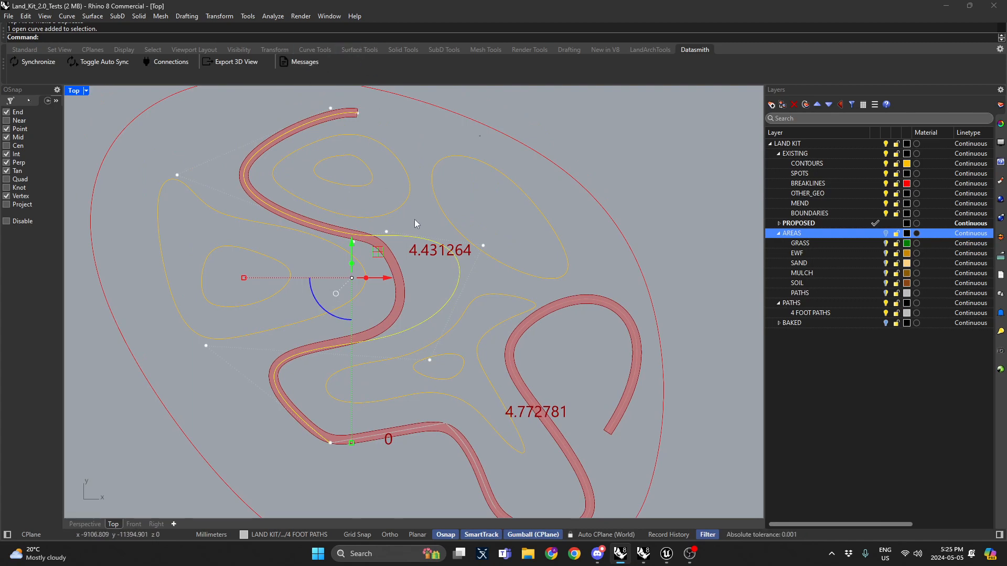
pyautogui.press('Escape')
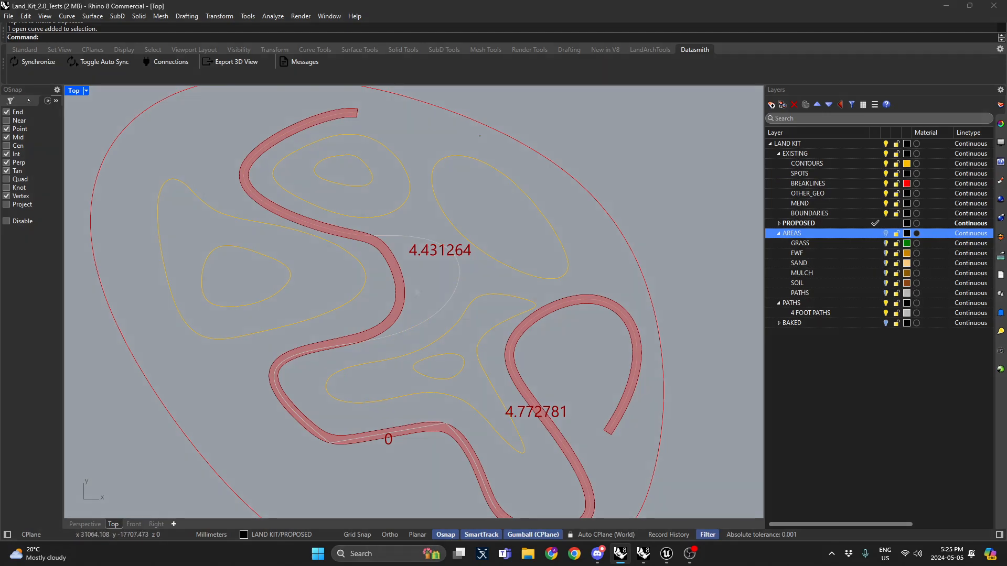
# Step: Switch to Grasshopper and examine the path section of the Land Kit definition
pyautogui.hotkey('alt', 'Tab')
pyautogui.scroll(5, 517, 288)
pyautogui.scroll(-2, 514, 292)
pyautogui.moveTo(599, 275); pyautogui.dragTo(289, 260, button='right')
pyautogui.moveTo(684, 295); pyautogui.dragTo(419, 315, button='right')
pyautogui.moveTo(576, 294); pyautogui.dragTo(500, 321, button='right')
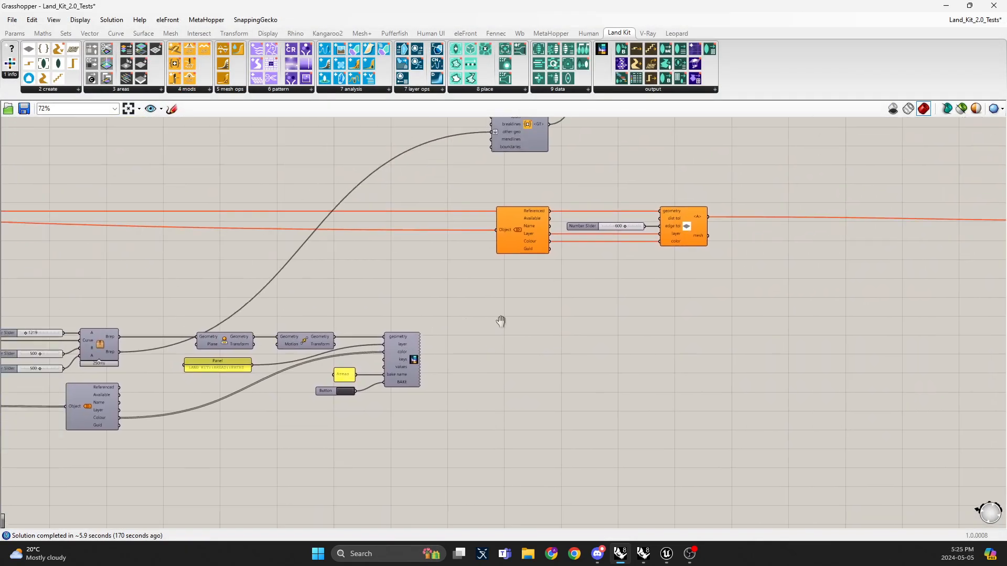
pyautogui.moveTo(402, 343); pyautogui.dragTo(591, 310, button='right')
pyautogui.moveTo(420, 304); pyautogui.dragTo(577, 288, button='right')
pyautogui.moveTo(414, 274); pyautogui.dragTo(550, 267, button='right')
pyautogui.scroll(-3, 550, 267)
pyautogui.scroll(3, 133, 215)
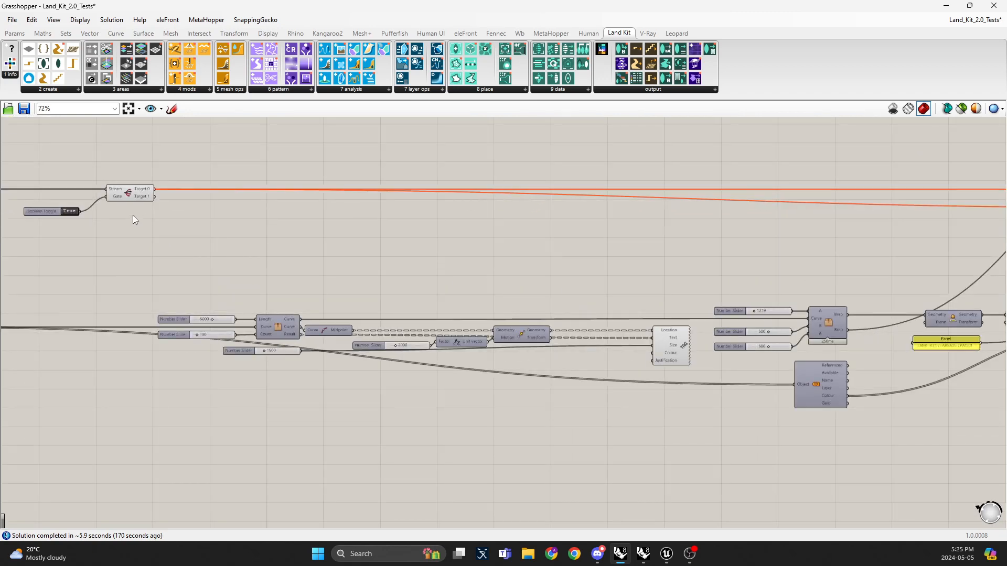
pyautogui.click(130, 193)
pyautogui.middleClick(130, 193)
pyautogui.click(172, 158)
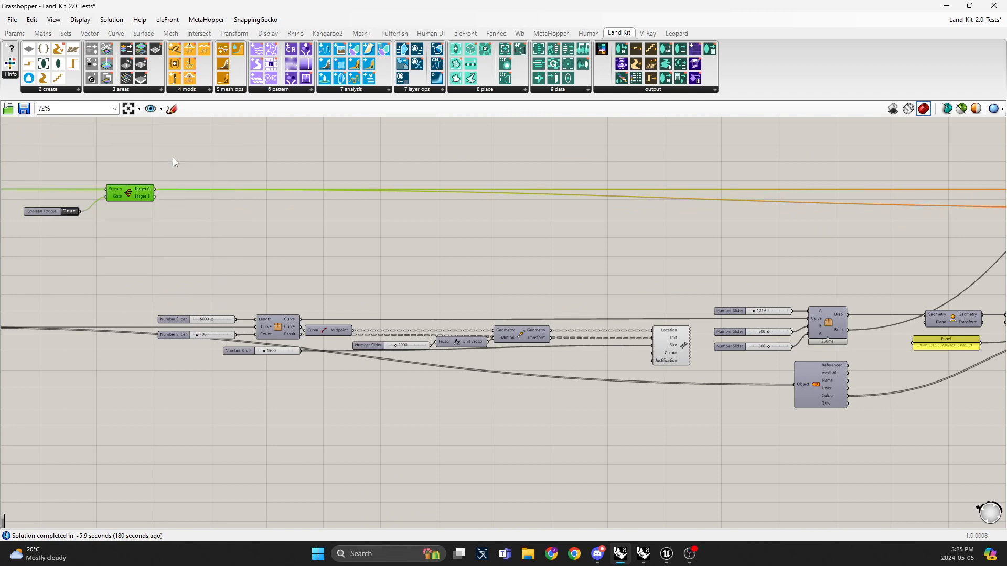
pyautogui.click(174, 158)
# Step: Add a Surface parameter and connect the path's Brep output to it
pyautogui.moveTo(810, 356); pyautogui.dragTo(597, 310, button='right')
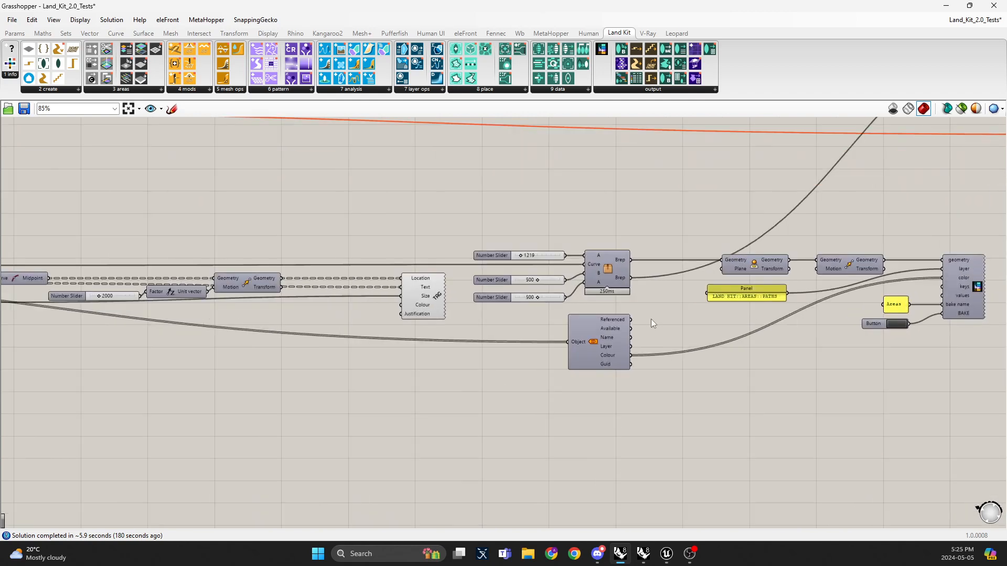
pyautogui.scroll(1, 650, 318)
pyautogui.doubleClick(534, 217)
pyautogui.write('surface')
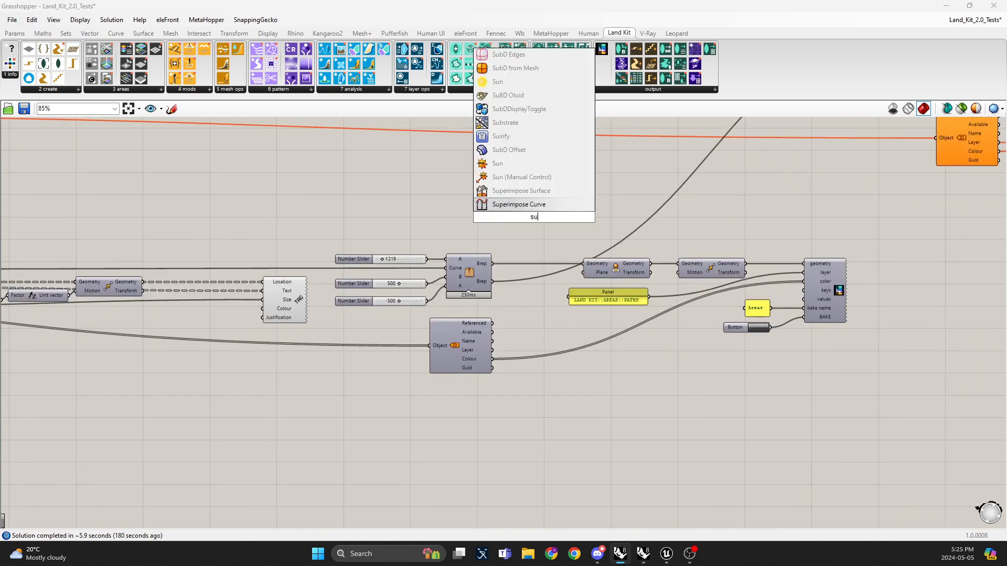
pyautogui.press('Return')
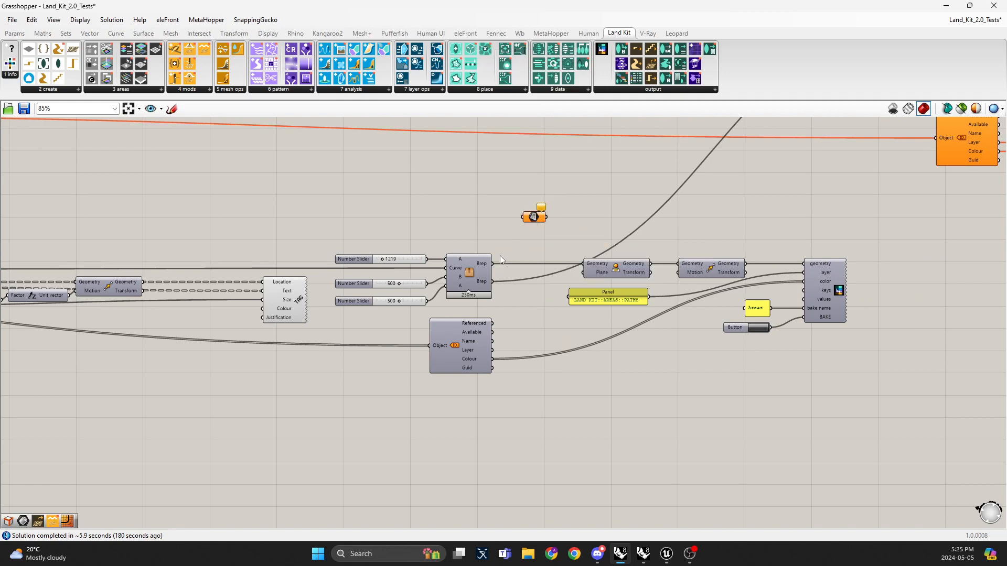
pyautogui.moveTo(493, 264); pyautogui.dragTo(523, 217)
pyautogui.moveTo(534, 216); pyautogui.dragTo(538, 228)
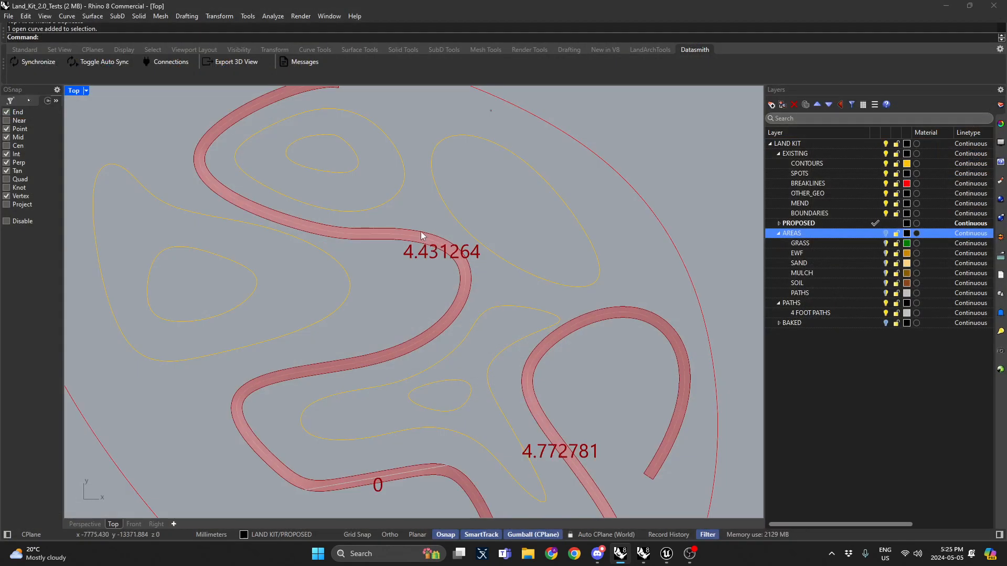
# Step: Examine the selected path components in Grasshopper against the path preview in Rhino
pyautogui.click(424, 235)
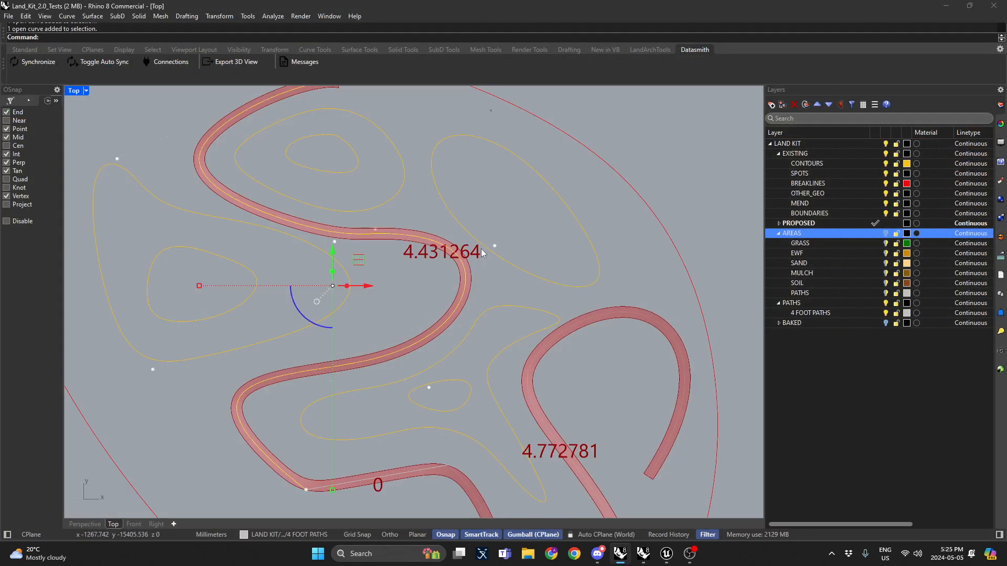
pyautogui.scroll(-5, 481, 249)
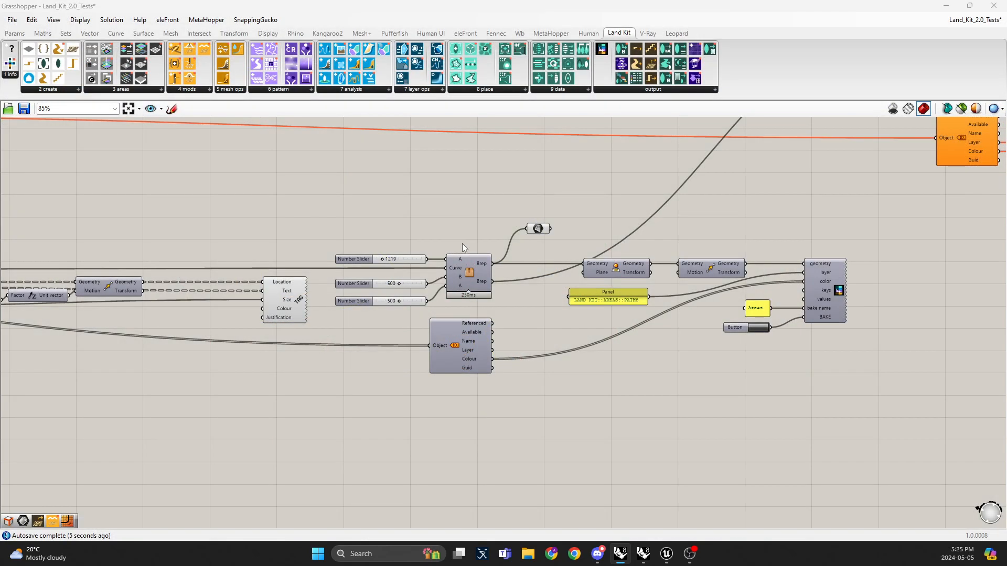
pyautogui.scroll(2, 436, 231)
pyautogui.scroll(-1, 417, 274)
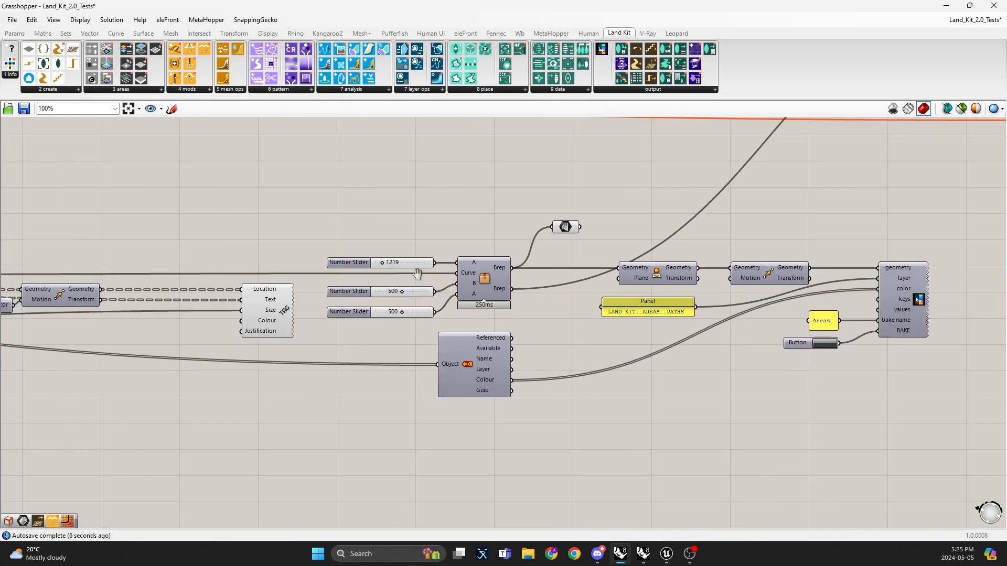
pyautogui.moveTo(417, 274); pyautogui.dragTo(773, 284, button='right')
pyautogui.scroll(-1, 825, 333)
pyautogui.moveTo(826, 334); pyautogui.dragTo(83, 257)
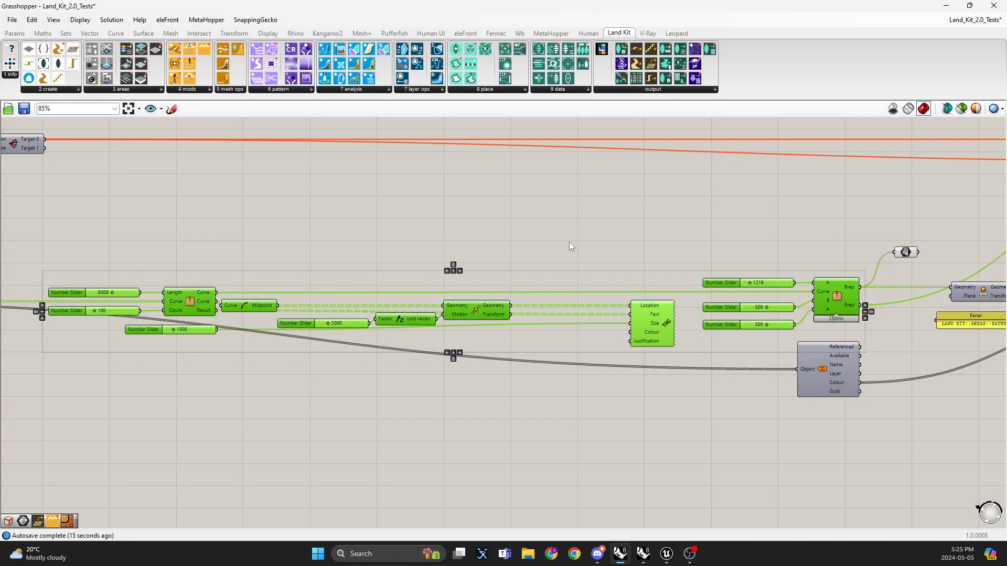
pyautogui.click(570, 243)
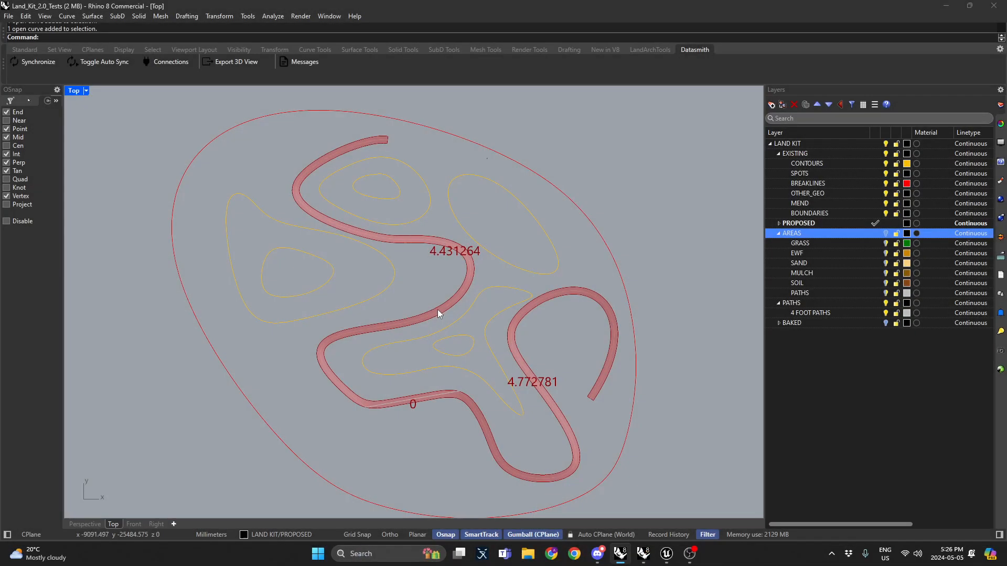
# Step: Move a control point at the path's lower bend upward toward the inner contours
pyautogui.click(457, 297)
pyautogui.scroll(2, 457, 296)
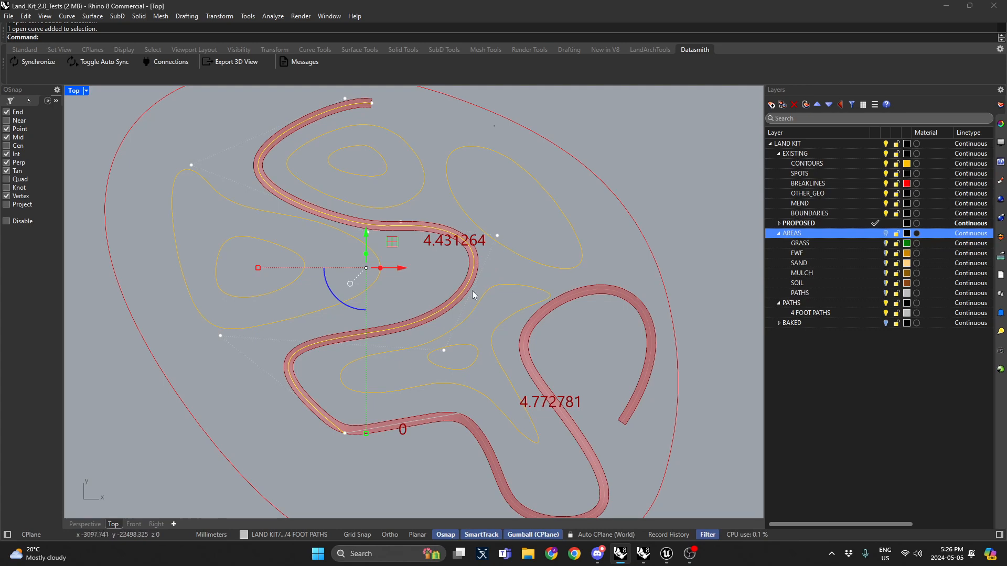
pyautogui.moveTo(479, 283); pyautogui.dragTo(385, 245, button='right')
pyautogui.moveTo(484, 333); pyautogui.dragTo(470, 273, button='right')
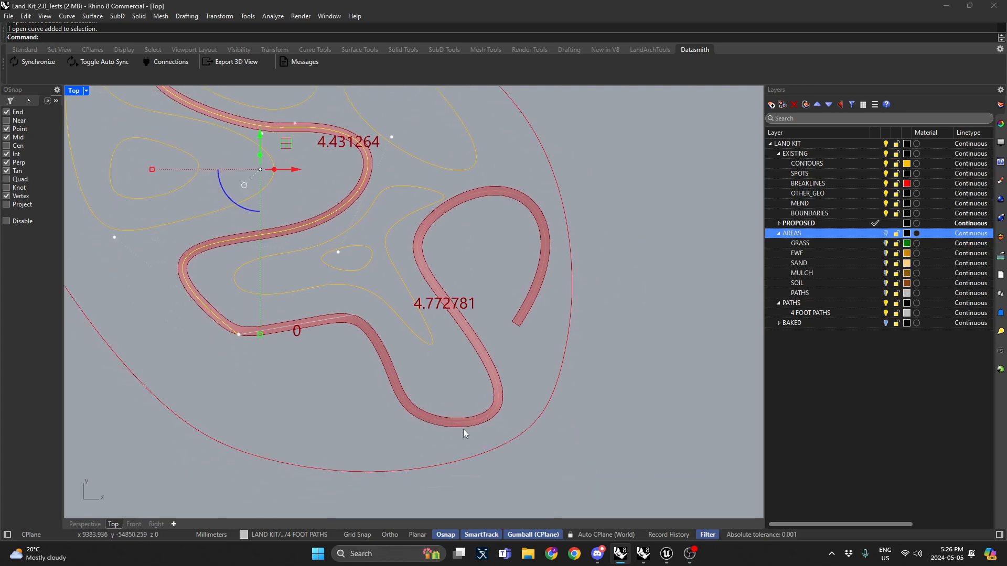
pyautogui.click(441, 420)
pyautogui.click(383, 427)
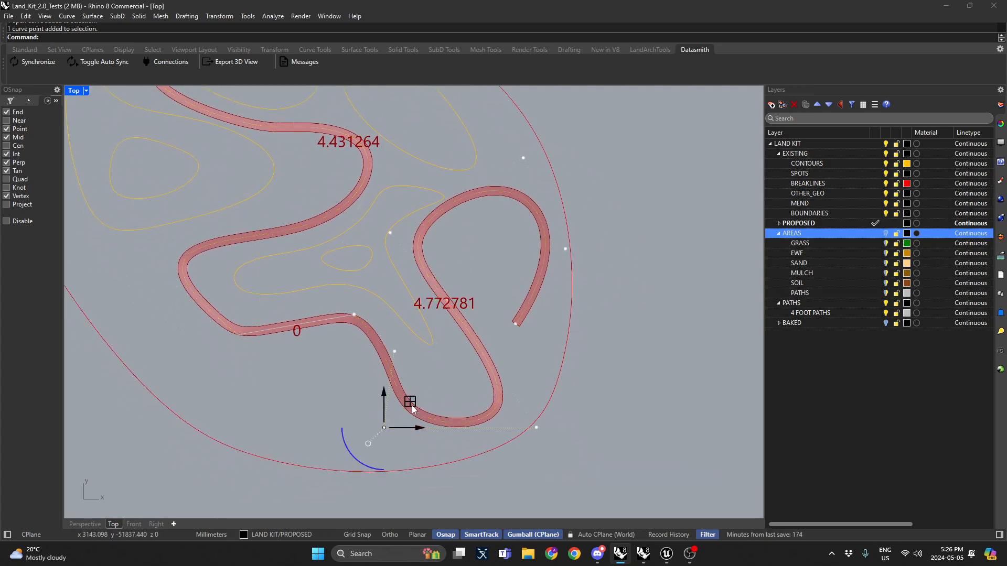
pyautogui.moveTo(412, 405); pyautogui.dragTo(434, 362)
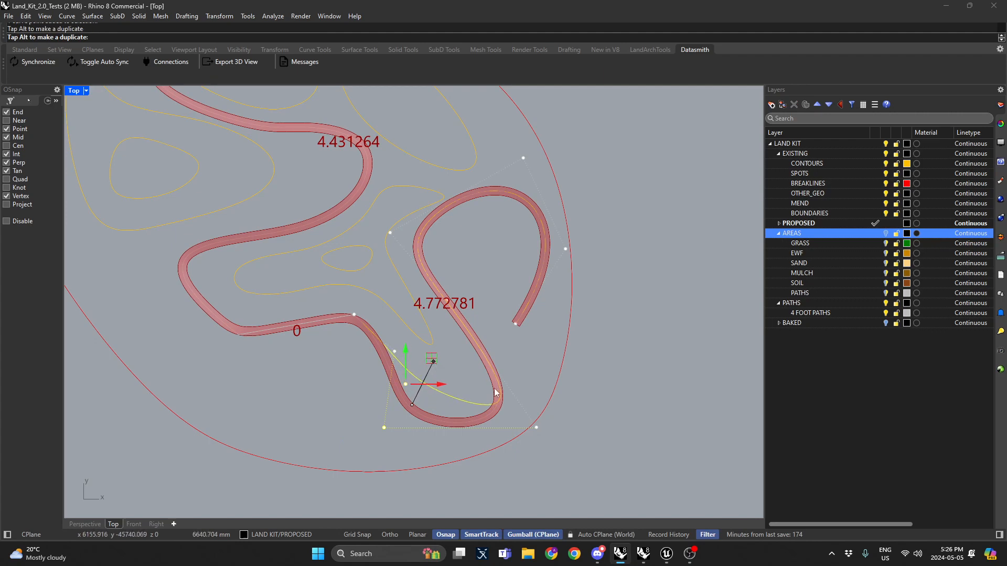
# Step: Pull the lower-right control point of the path's right-hand loop inward
pyautogui.click(533, 426)
pyautogui.moveTo(557, 399); pyautogui.dragTo(506, 353)
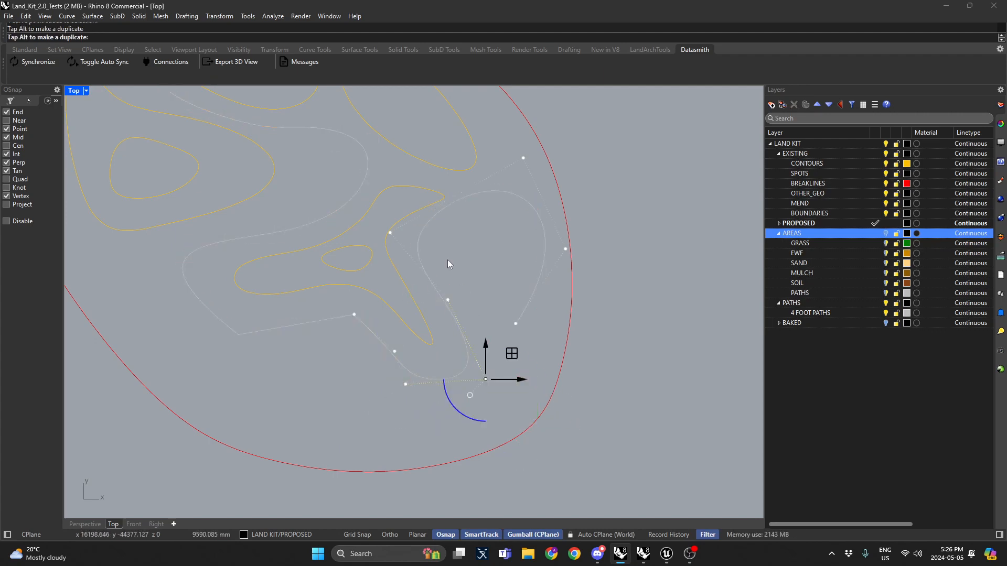
pyautogui.moveTo(496, 213); pyautogui.dragTo(497, 237, button='right')
pyautogui.click(530, 177)
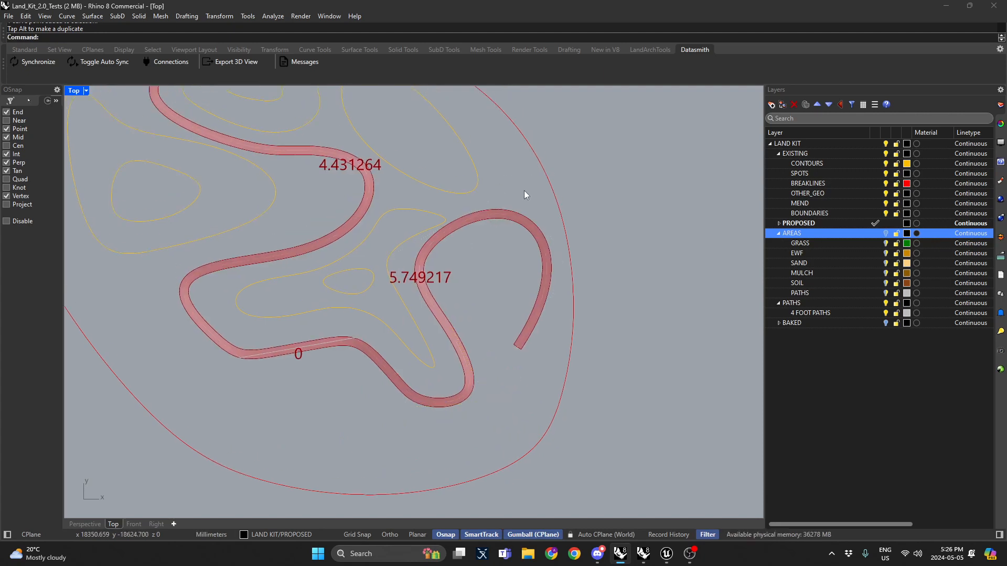
# Step: Move the control point at the top of the right-hand loop down and outward
pyautogui.click(518, 213)
pyautogui.click(525, 182)
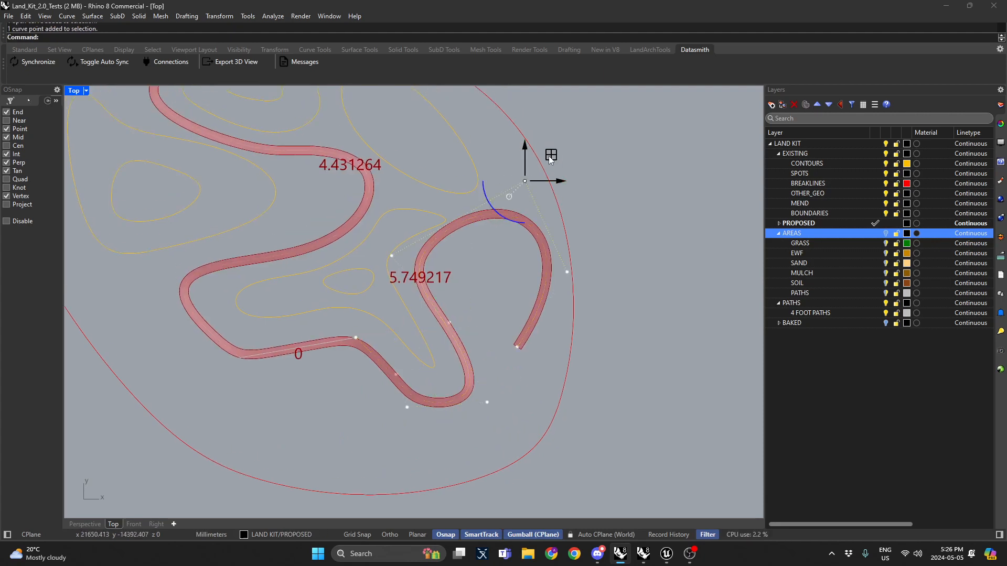
pyautogui.moveTo(549, 156); pyautogui.dragTo(560, 191)
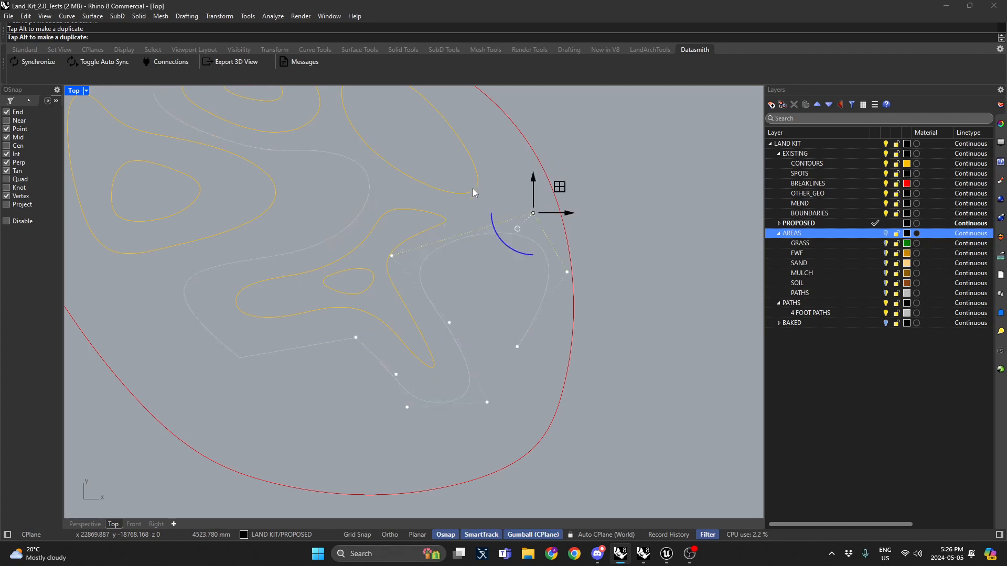
# Step: Examine the regenerated path ribbon across the site in the Top view
pyautogui.click(216, 336)
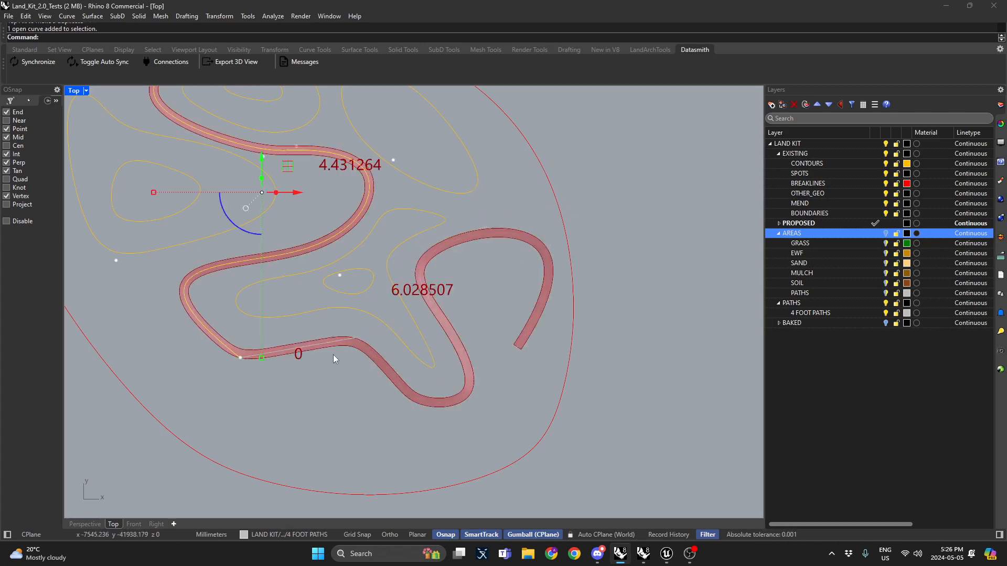
pyautogui.click(335, 341)
pyautogui.moveTo(335, 342); pyautogui.dragTo(399, 433, button='right')
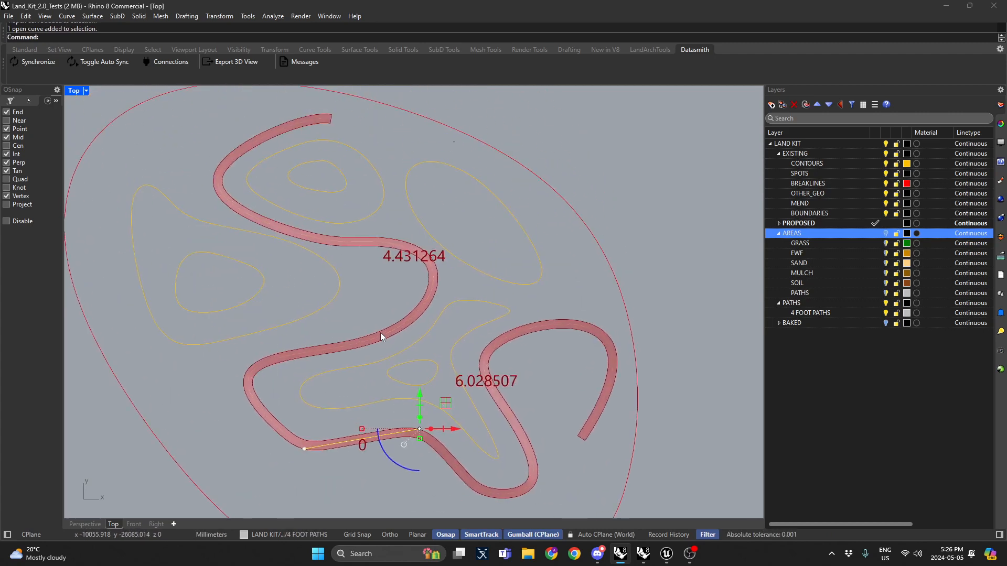
pyautogui.moveTo(554, 325); pyautogui.dragTo(544, 297, button='right')
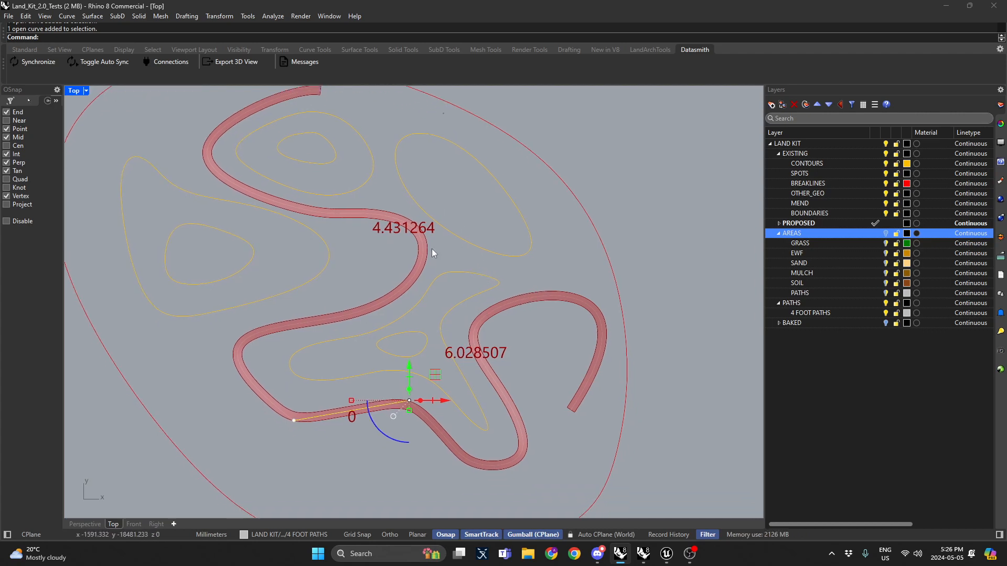
pyautogui.moveTo(432, 249); pyautogui.dragTo(410, 231, button='right')
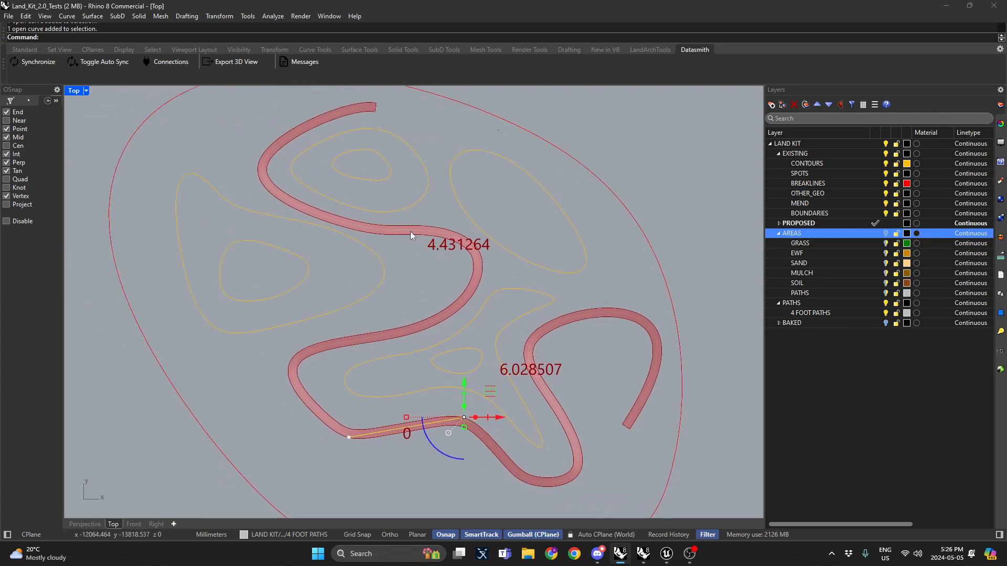
pyautogui.click(417, 282)
pyautogui.scroll(4, 420, 286)
pyautogui.scroll(-4, 461, 272)
pyautogui.moveTo(422, 285); pyautogui.dragTo(450, 273, button='right')
# Step: Draw a vertical polyline on the 4 FOOT PATHS layer bridging the path's two neighbouring branches
pyautogui.click(28, 101)
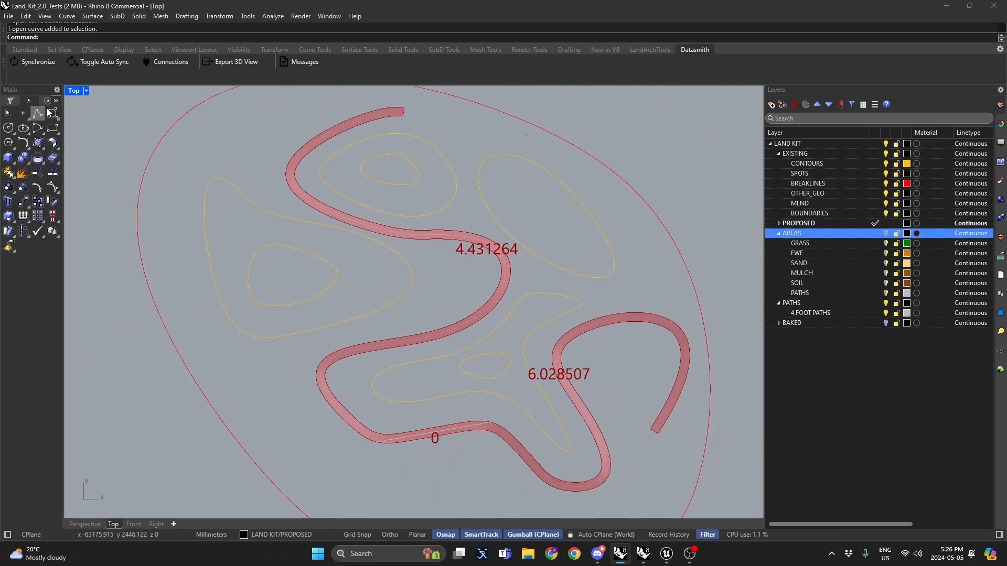
pyautogui.click(38, 113)
pyautogui.doubleClick(823, 313)
pyautogui.scroll(3, 430, 294)
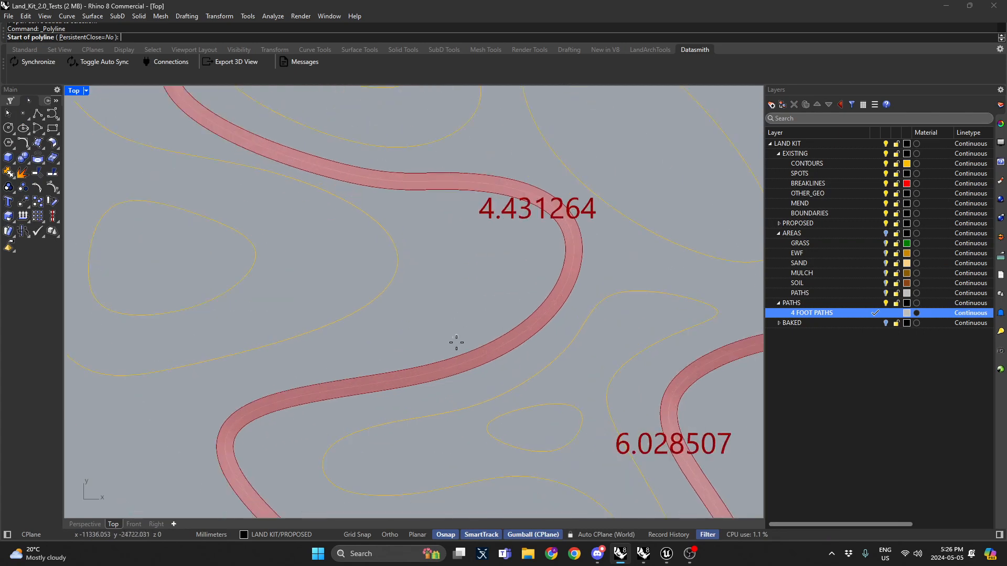
pyautogui.click(460, 378)
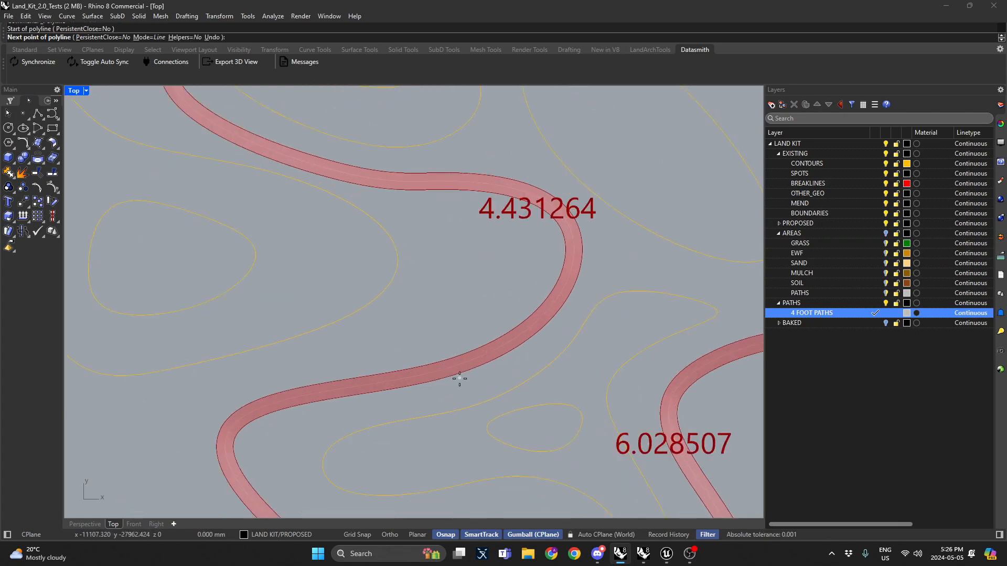
pyautogui.doubleClick(458, 165)
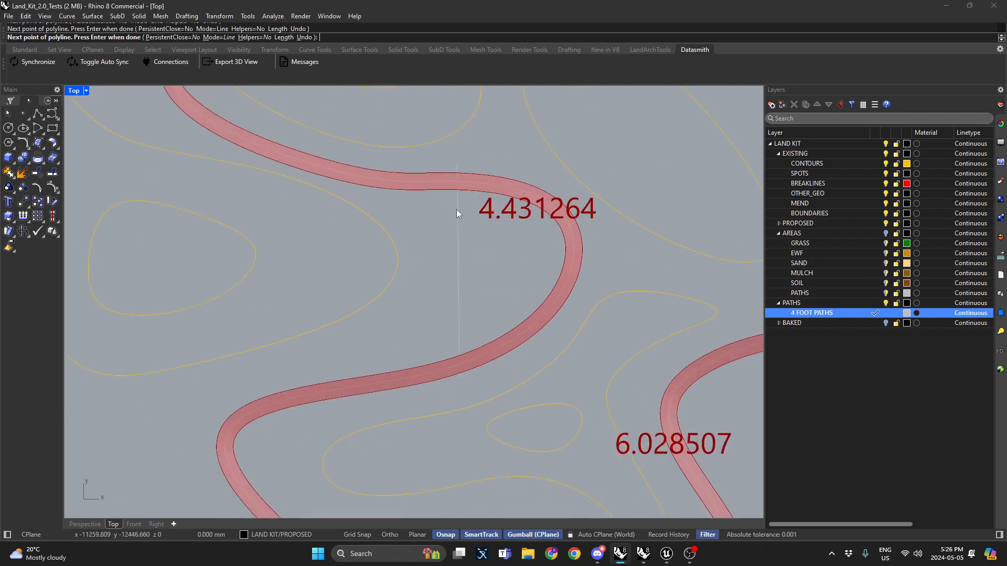
pyautogui.press('Return')
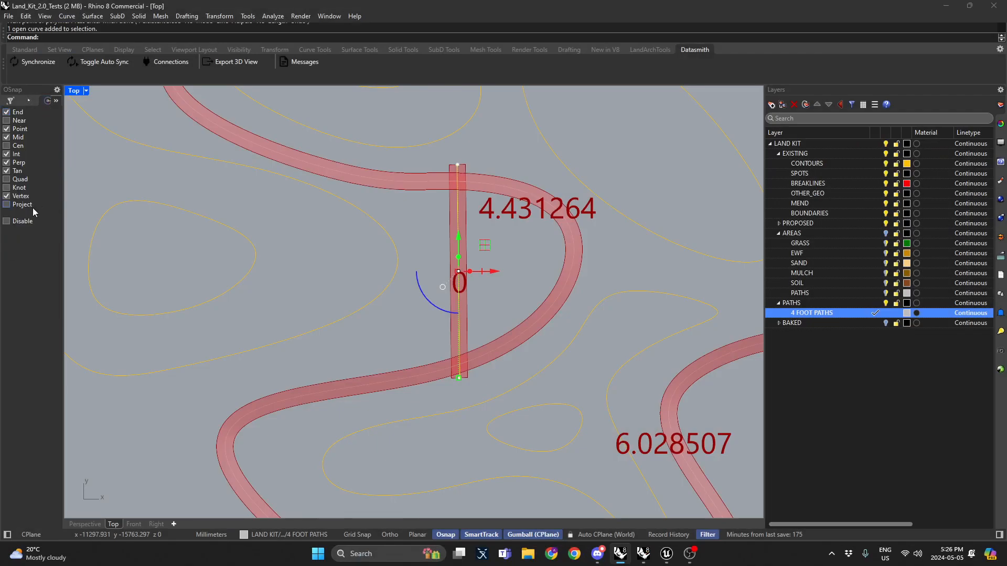
# Step: Enable Project snapping and project the connector line onto the construction plane, deleting the original
pyautogui.click(23, 204)
pyautogui.click(467, 247)
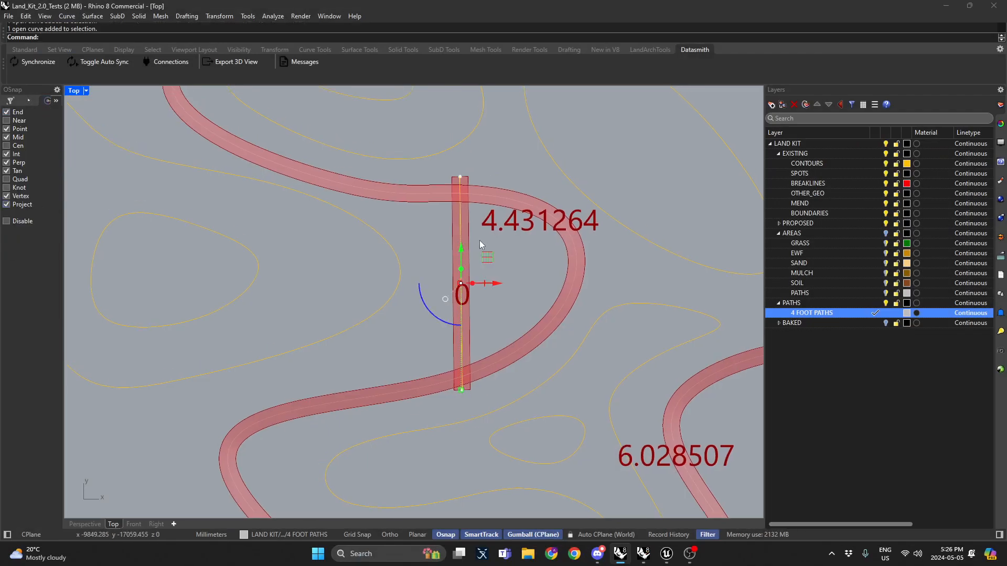
pyautogui.press('Return')
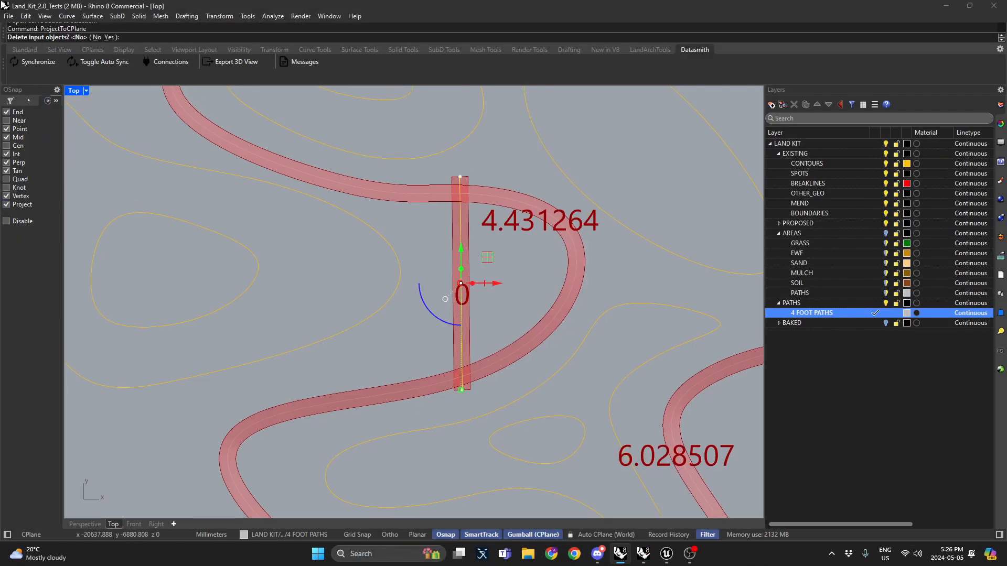
pyautogui.click(110, 37)
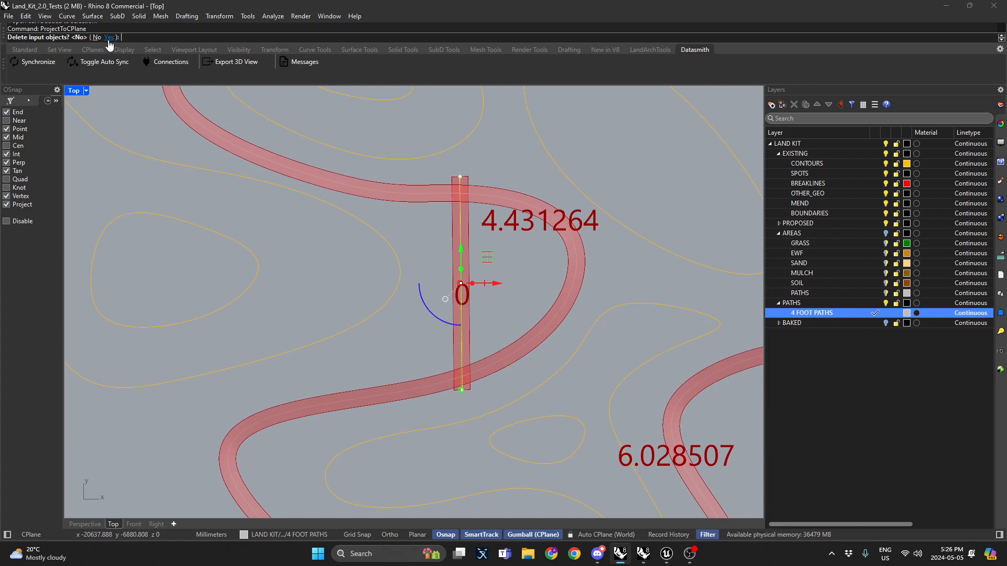
# Step: Trim the connector line's ends back to where it meets the path curve
pyautogui.click(477, 196)
pyautogui.write('Trim')
pyautogui.press('Return')
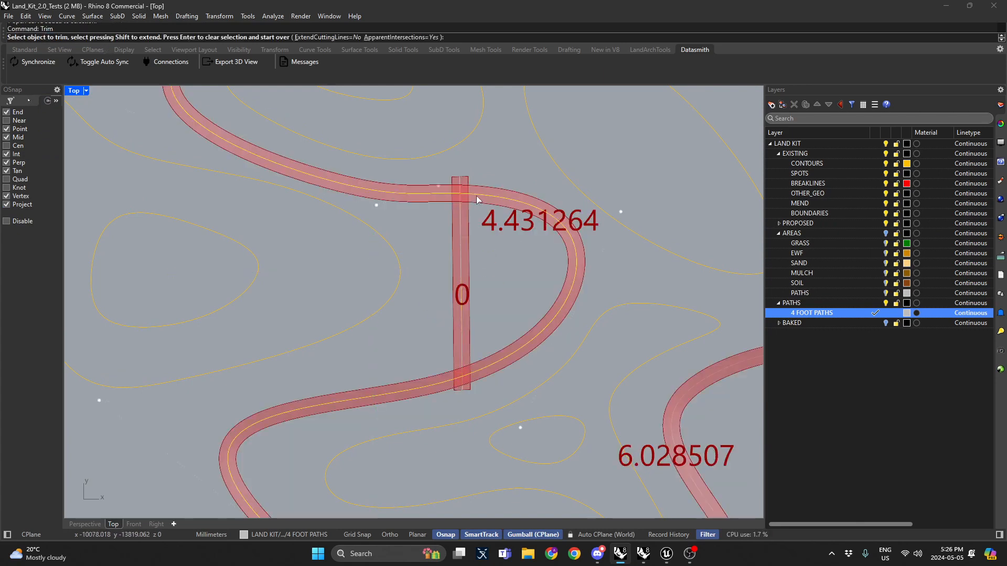
pyautogui.click(463, 389)
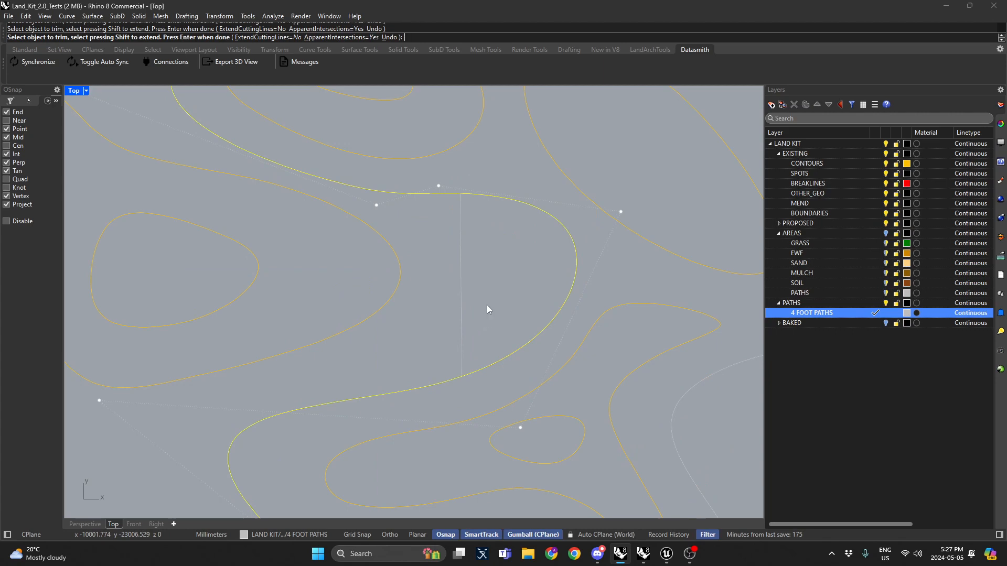
pyautogui.press('Return')
# Step: Trim the path curve with the connector line, removing the loop section beyond it
pyautogui.click(461, 247)
pyautogui.write('Trim')
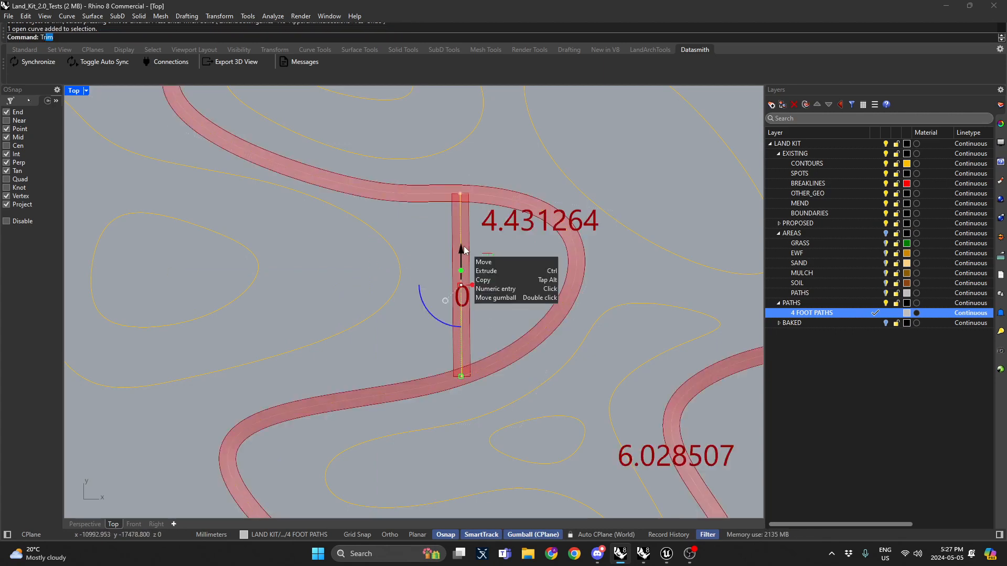
pyautogui.press('Return')
pyautogui.click(494, 195)
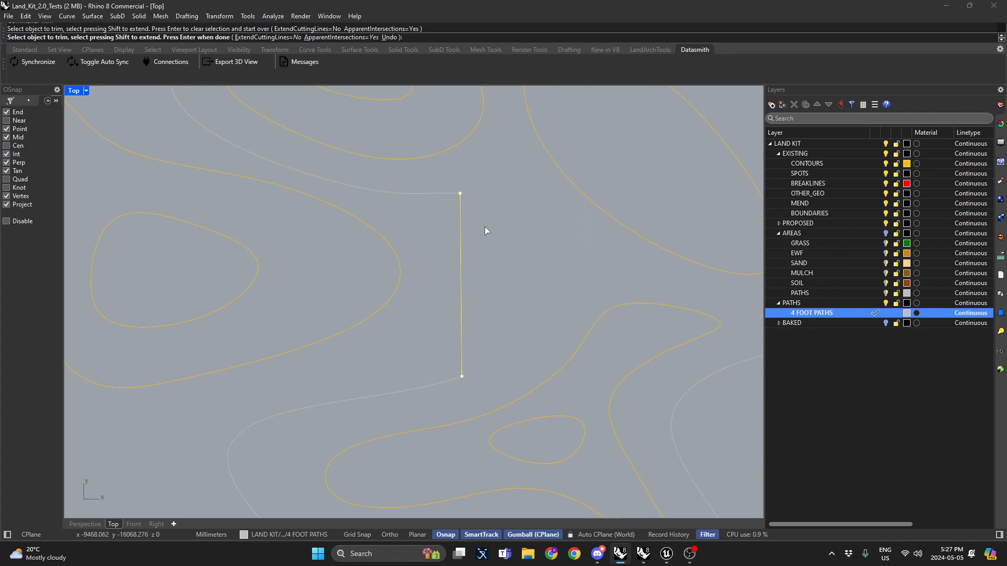
pyautogui.scroll(-3, 484, 227)
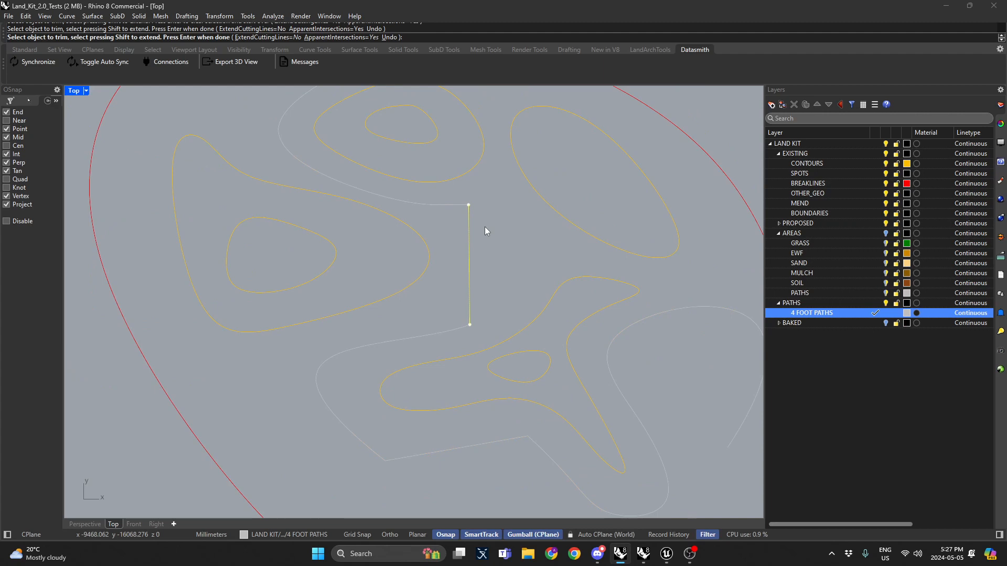
pyautogui.press('Return')
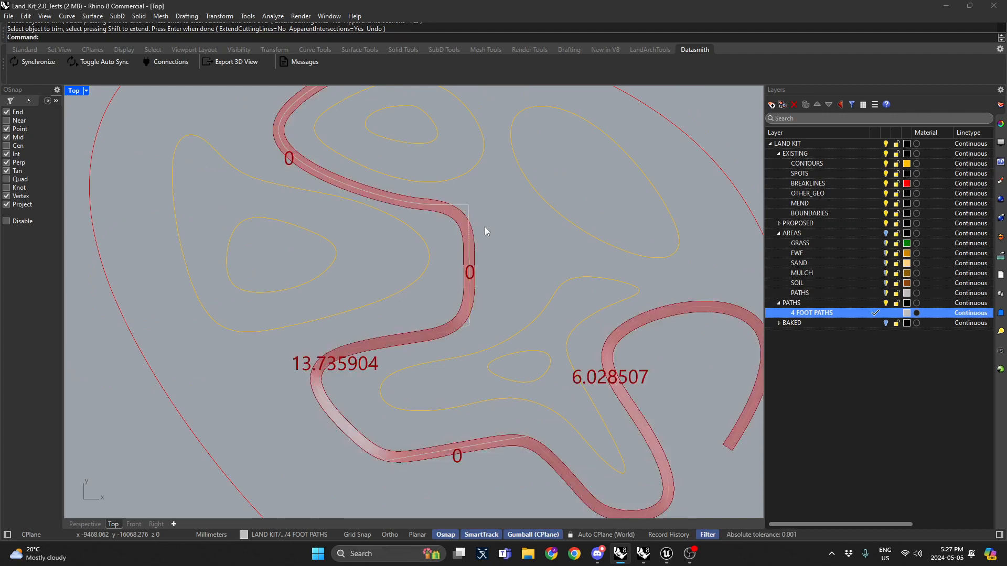
# Step: Switch to Perspective and raise the selected path segment 1m with the gumball
pyautogui.doubleClick(70, 90)
pyautogui.doubleClick(435, 90)
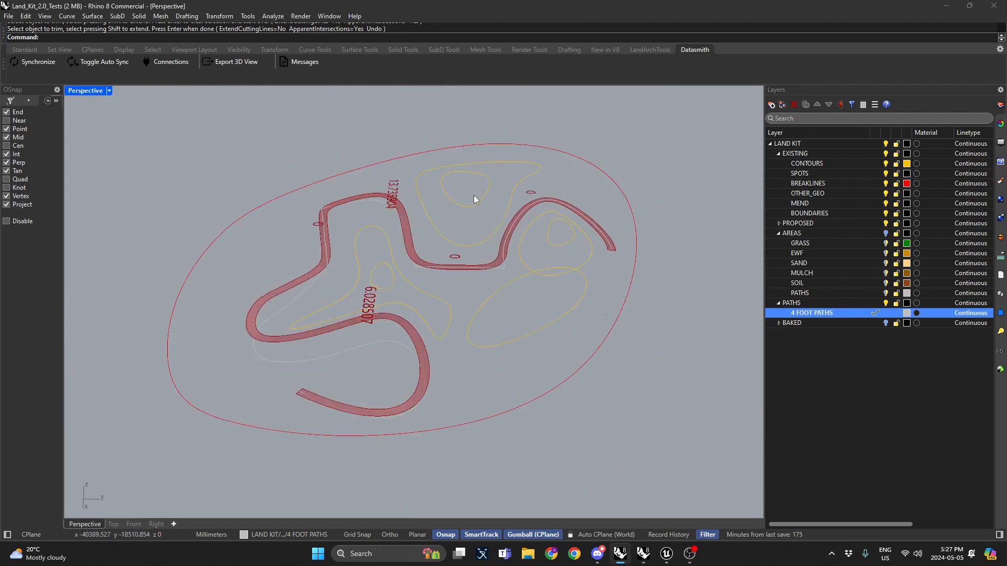
pyautogui.scroll(3, 484, 262)
pyautogui.moveTo(484, 262); pyautogui.dragTo(367, 220, button='right')
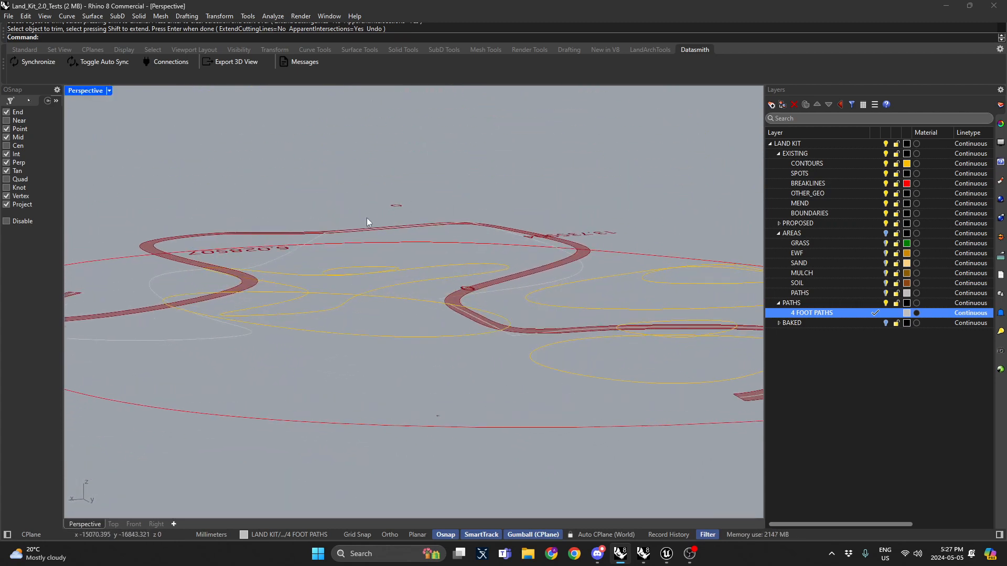
pyautogui.keyDown('shift'); pyautogui.moveTo(590, 293); pyautogui.dragTo(480, 313, button='right'); pyautogui.keyUp('shift')
pyautogui.click(465, 330)
pyautogui.moveTo(491, 352); pyautogui.dragTo(363, 324, button='right')
pyautogui.click(362, 322)
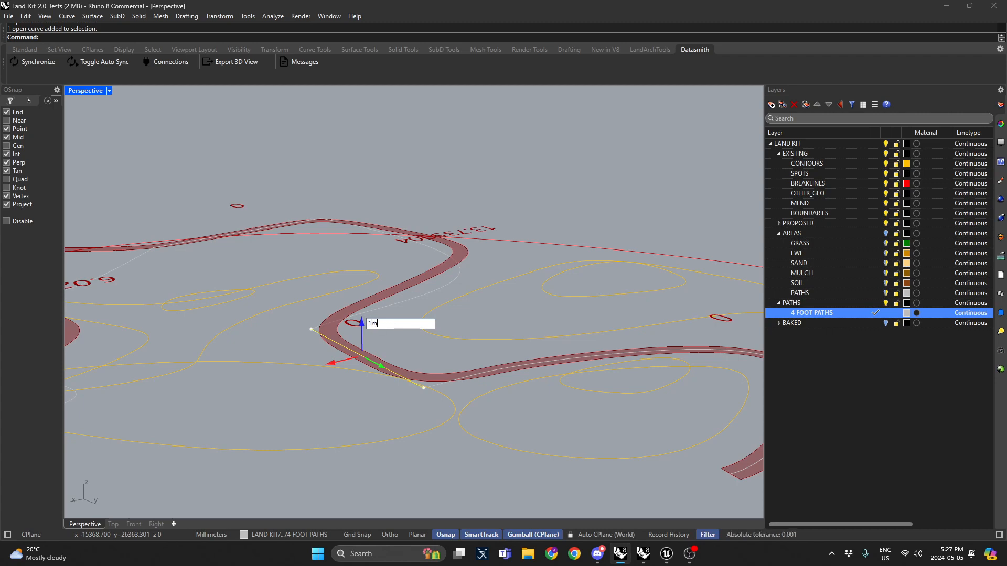
pyautogui.write('1m')
pyautogui.press('Return')
# Step: Disable Project snapping and move the path's end point up to the raised segment's height
pyautogui.moveTo(464, 375); pyautogui.dragTo(445, 309, button='right')
pyautogui.press('Escape')
pyautogui.moveTo(361, 344); pyautogui.dragTo(493, 241, button='right')
pyautogui.click(463, 379)
pyautogui.moveTo(413, 320); pyautogui.dragTo(379, 328, button='right')
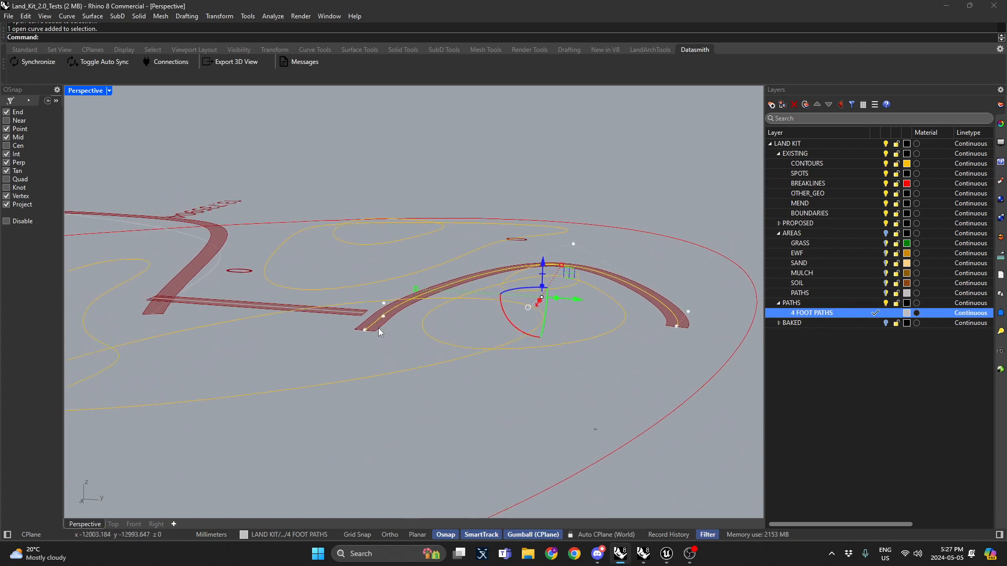
pyautogui.click(375, 329)
pyautogui.click(408, 359)
pyautogui.middleClick(378, 341)
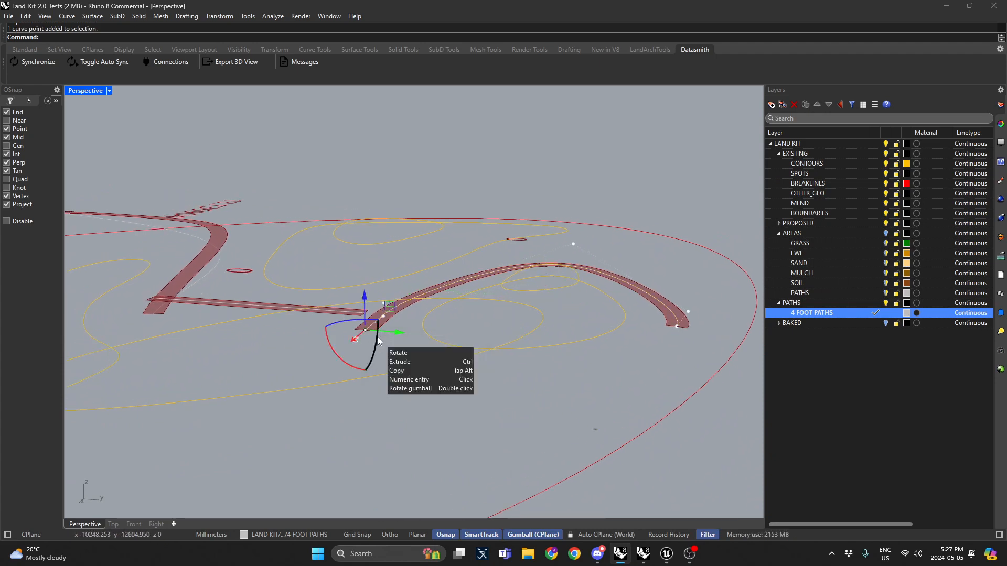
pyautogui.click(407, 350)
pyautogui.click(364, 331)
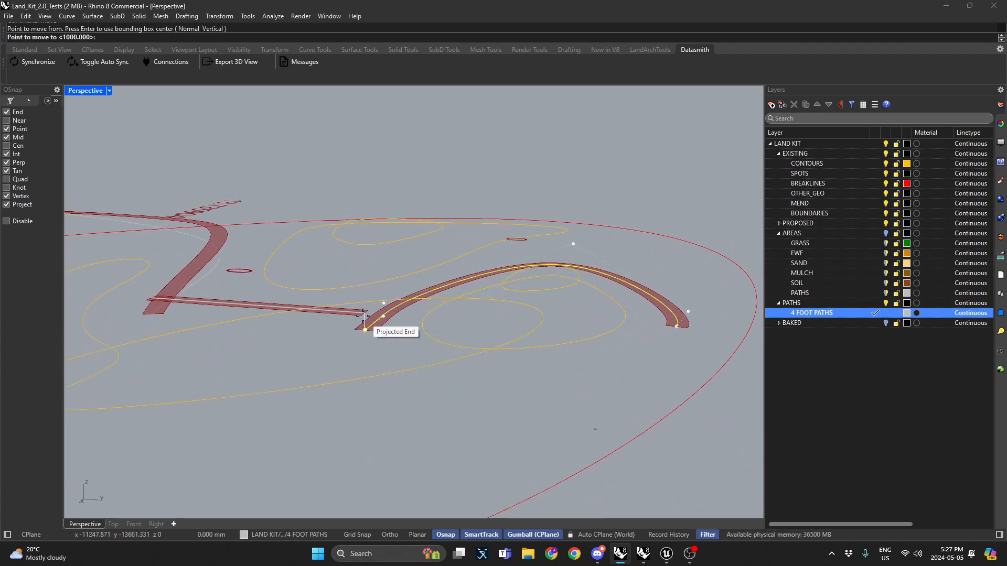
pyautogui.click(21, 206)
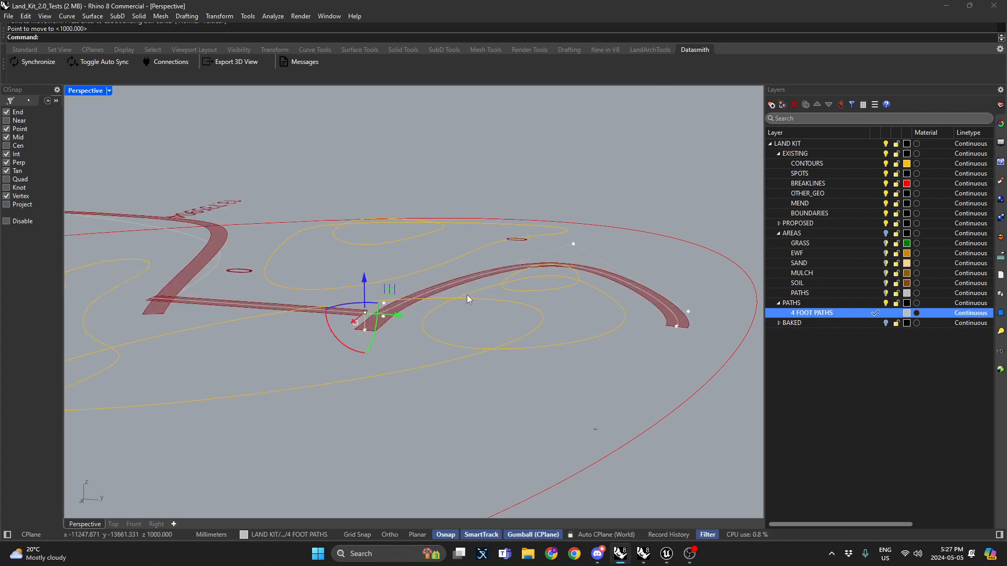
pyautogui.scroll(5, 402, 322)
pyautogui.click(350, 340)
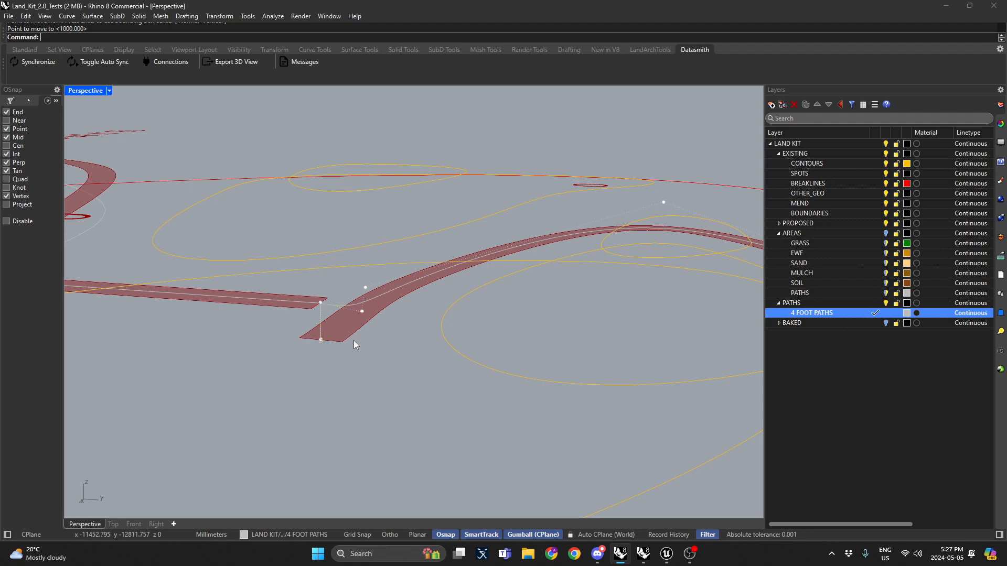
# Step: Delete the control point at the path's joint with the raised segment
pyautogui.scroll(3, 269, 338)
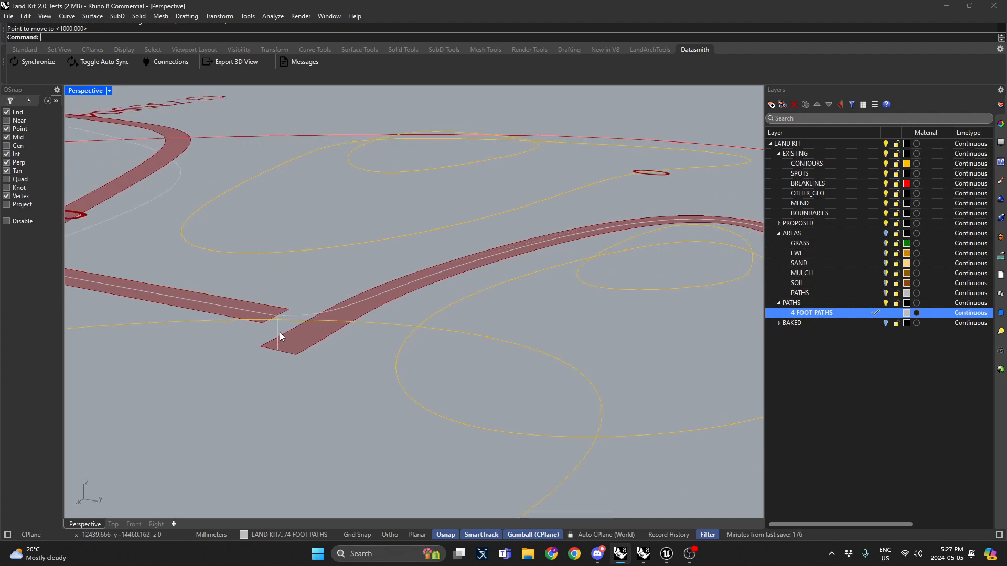
pyautogui.scroll(2, 279, 332)
pyautogui.click(298, 304)
pyautogui.click(276, 303)
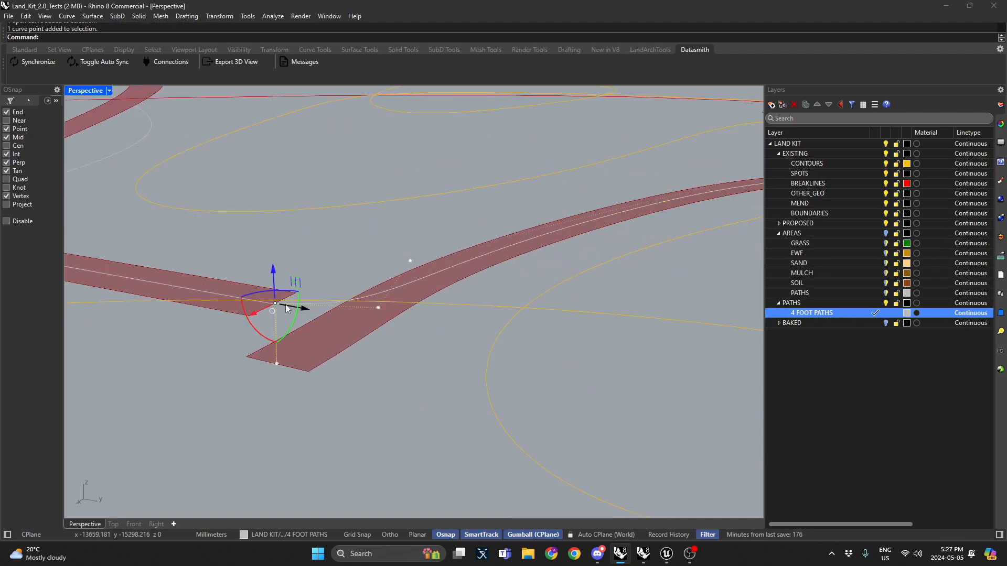
pyautogui.press('Delete')
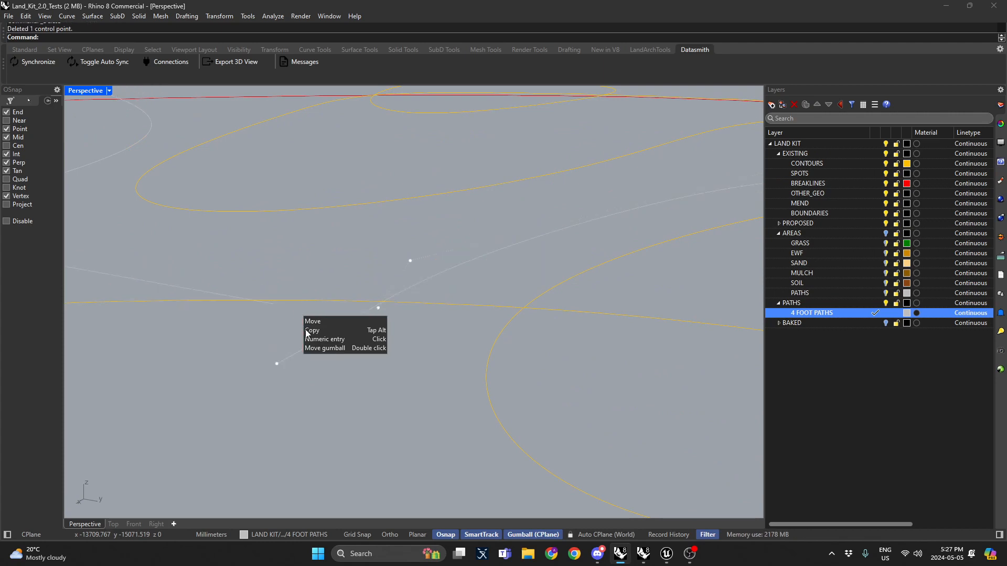
# Step: Move the lower end control point up onto the raised segment's end point
pyautogui.click(279, 362)
pyautogui.write('m')
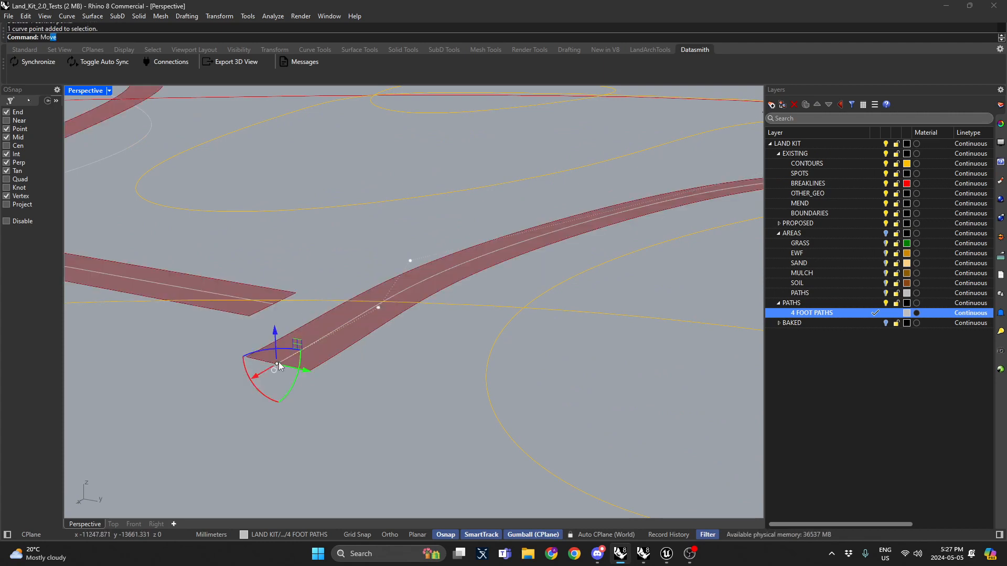
pyautogui.press('Return')
pyautogui.click(277, 363)
pyautogui.click(271, 303)
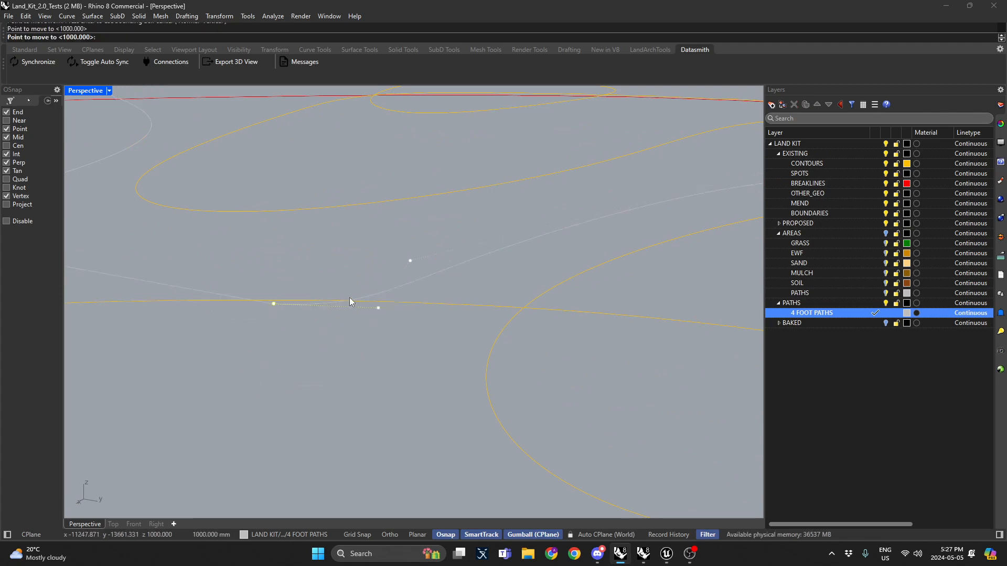
pyautogui.scroll(-6, 356, 279)
pyautogui.press('Escape')
pyautogui.press('Escape')
# Step: Orbit around the path and inspect its centerline curve and control points
pyautogui.moveTo(420, 276); pyautogui.dragTo(641, 286, button='right')
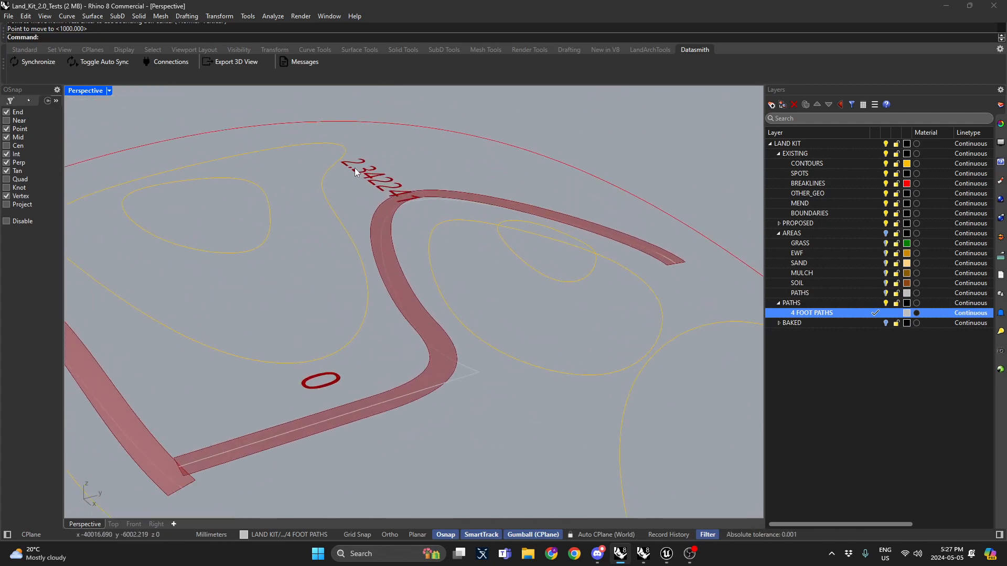
pyautogui.moveTo(354, 168); pyautogui.dragTo(326, 287, button='right')
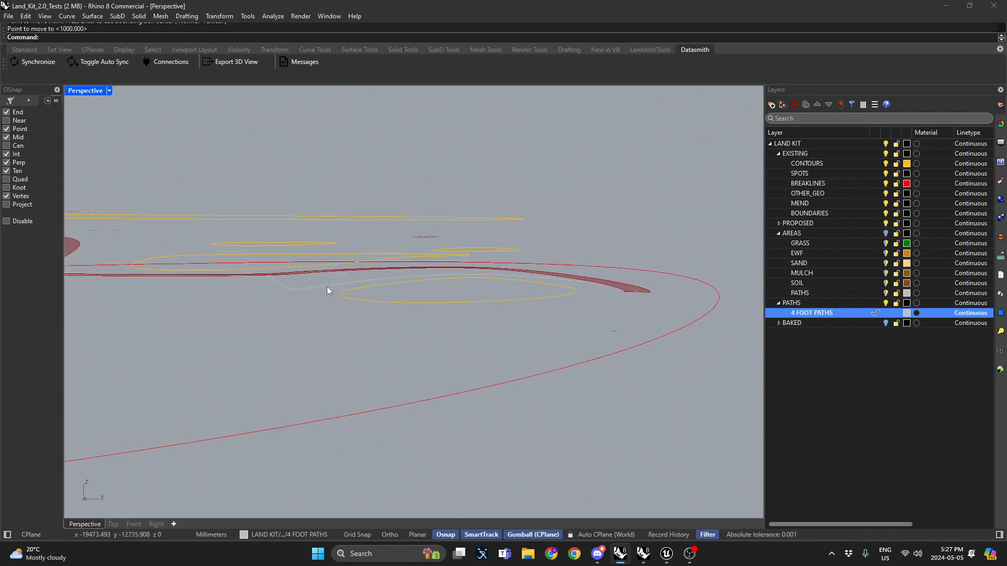
pyautogui.click(326, 287)
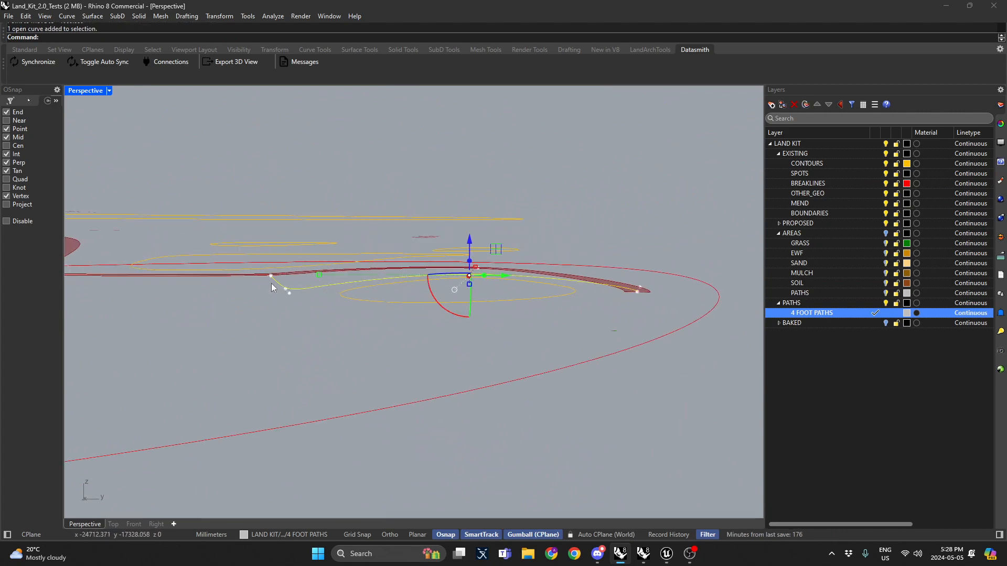
pyautogui.moveTo(399, 276); pyautogui.dragTo(399, 283, button='right')
pyautogui.click(274, 284)
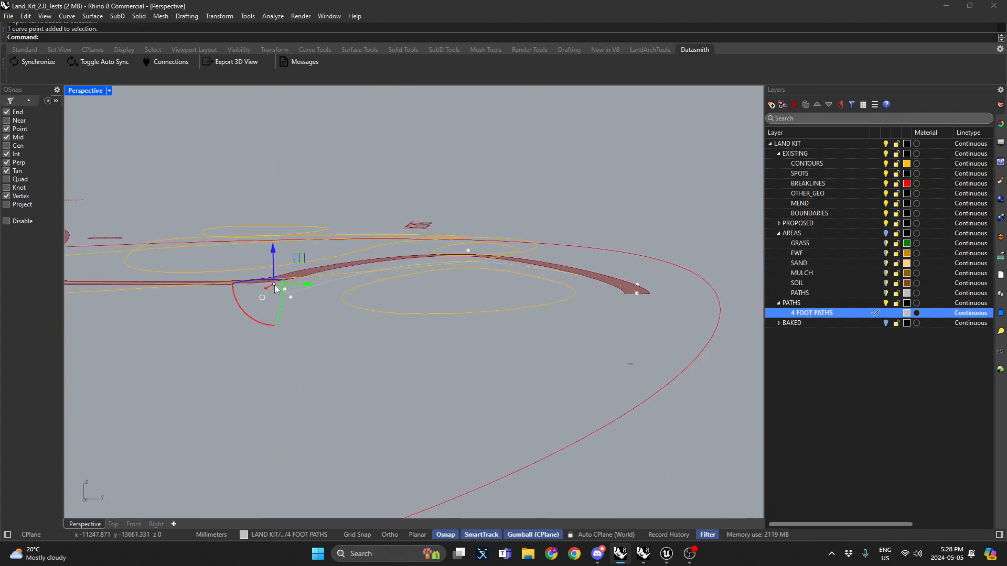
pyautogui.moveTo(609, 297); pyautogui.dragTo(621, 303, button='right')
pyautogui.press('Escape')
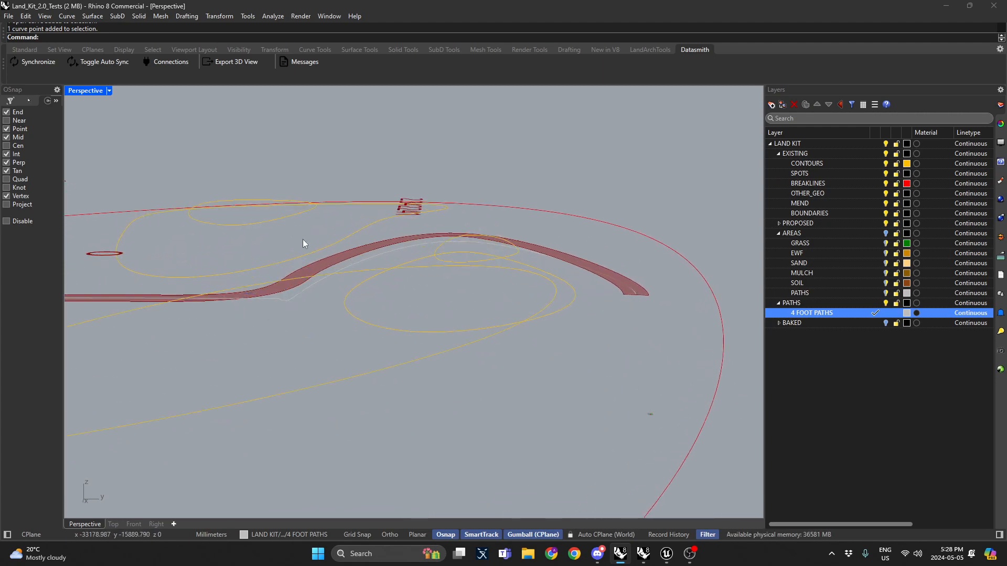
# Step: Move the path's end control point straight up onto the raised segment's end
pyautogui.moveTo(303, 239); pyautogui.dragTo(405, 395, button='right')
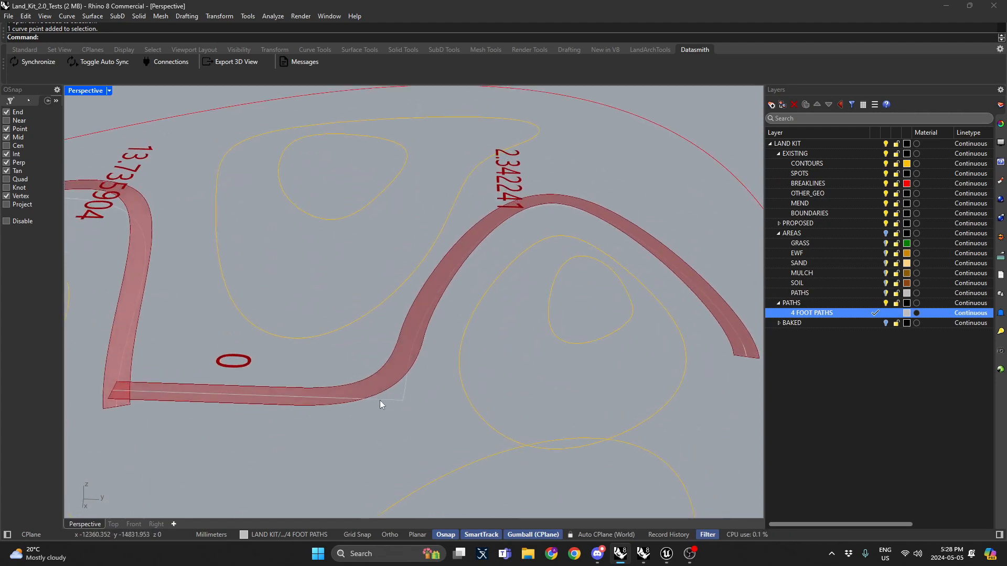
pyautogui.moveTo(426, 360); pyautogui.dragTo(375, 348, button='right')
pyautogui.click(295, 369)
pyautogui.scroll(5, 295, 369)
pyautogui.click(296, 370)
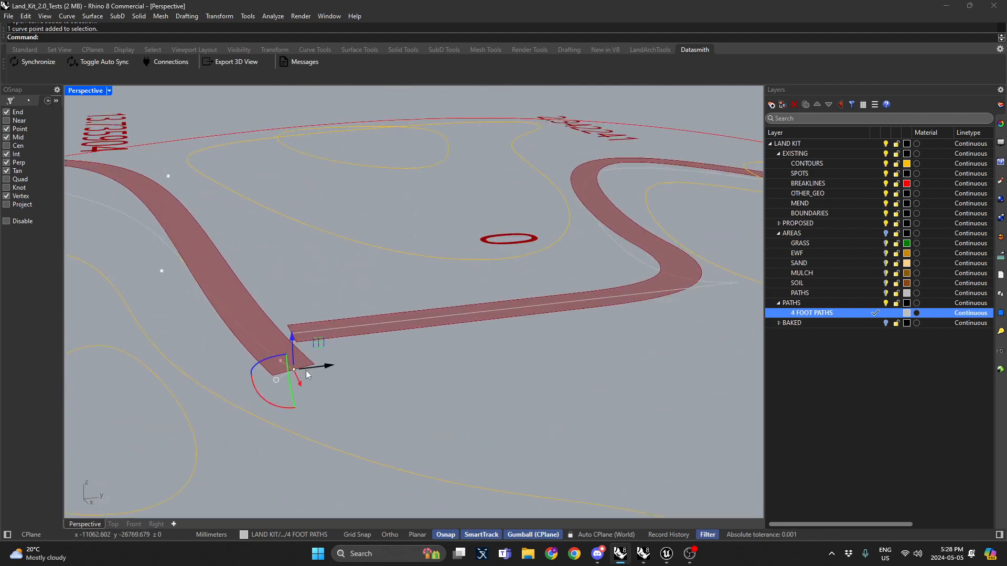
pyautogui.write('m')
pyautogui.press('Return')
pyautogui.click(296, 370)
pyautogui.click(291, 333)
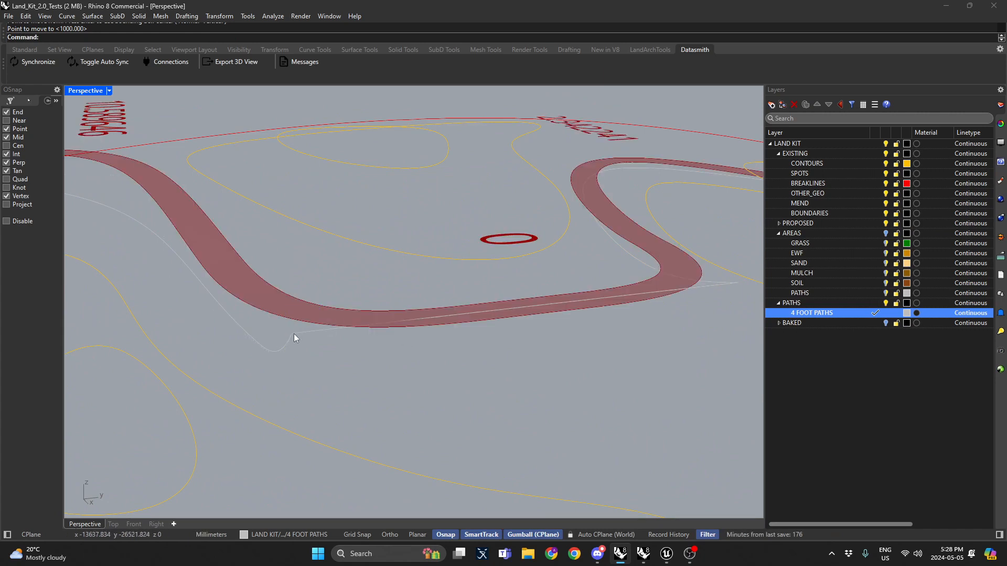
pyautogui.moveTo(294, 334); pyautogui.dragTo(527, 244, button='right')
pyautogui.click(410, 182)
pyautogui.press('Escape')
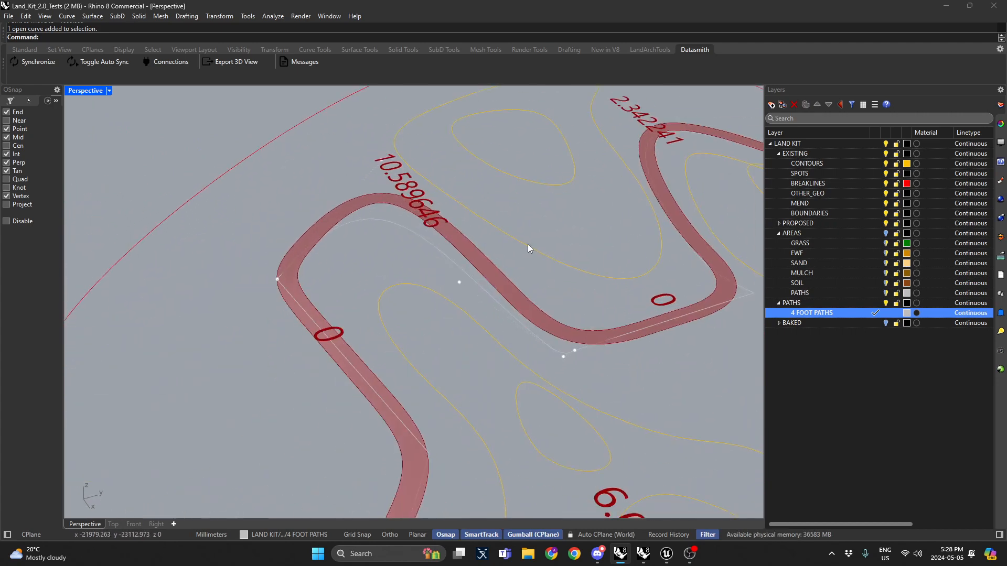
# Step: Move the straight segment's two end control points up to meet the adjoining path ends
pyautogui.moveTo(417, 213); pyautogui.dragTo(465, 340, button='right')
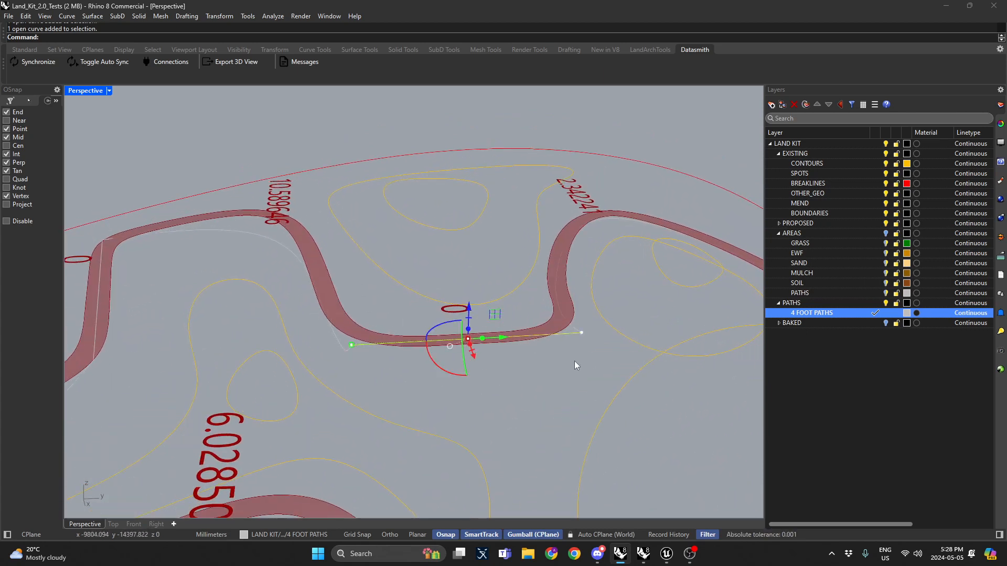
pyautogui.click(582, 332)
pyautogui.keyDown('shift'); pyautogui.click(352, 345); pyautogui.keyUp('shift')
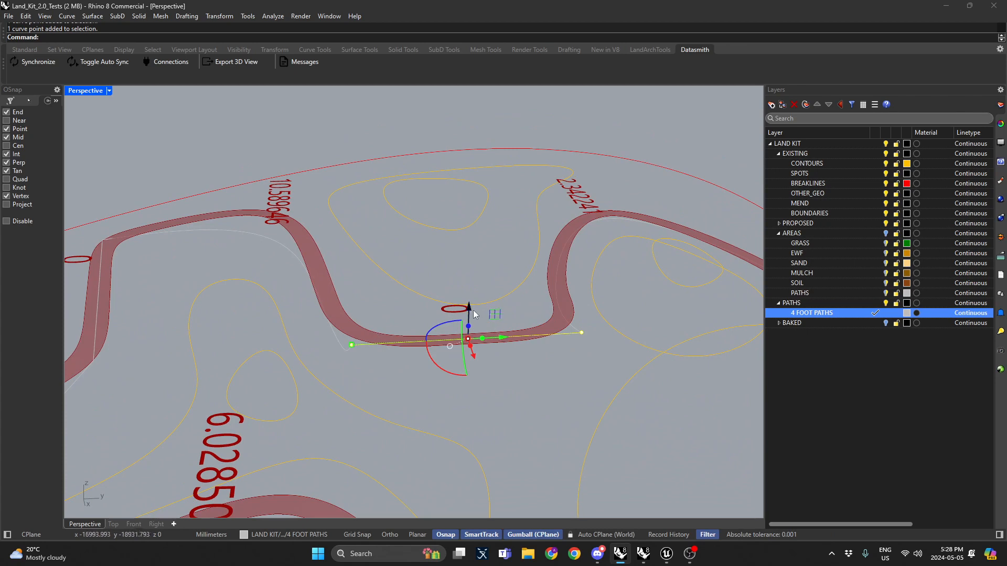
pyautogui.press('Return')
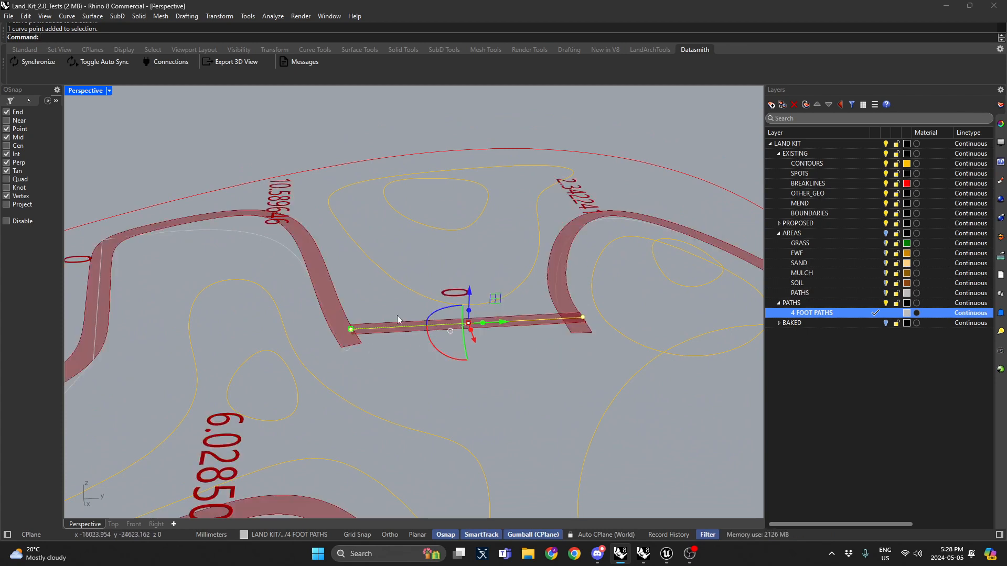
pyautogui.click(349, 348)
pyautogui.click(351, 346)
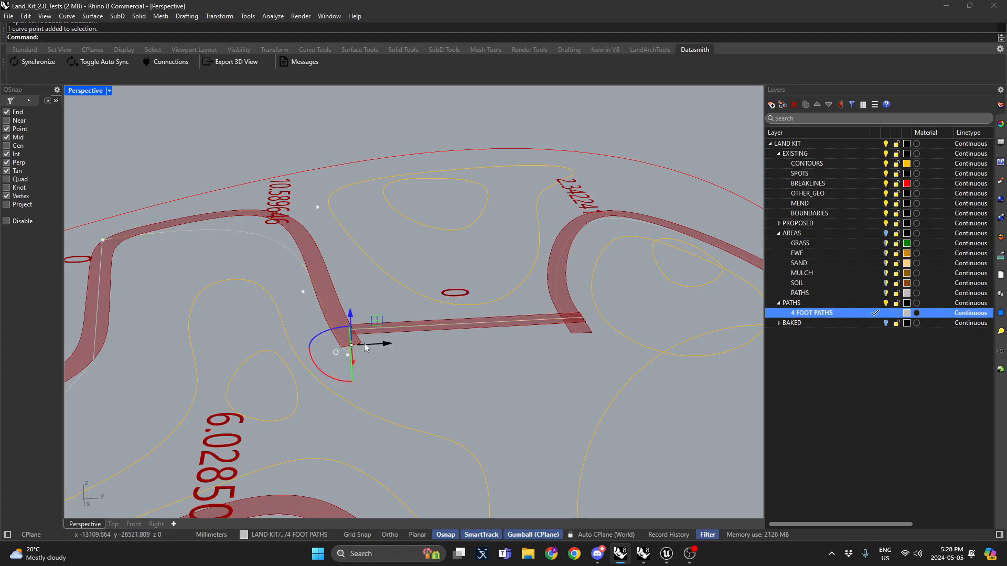
pyautogui.click(582, 333)
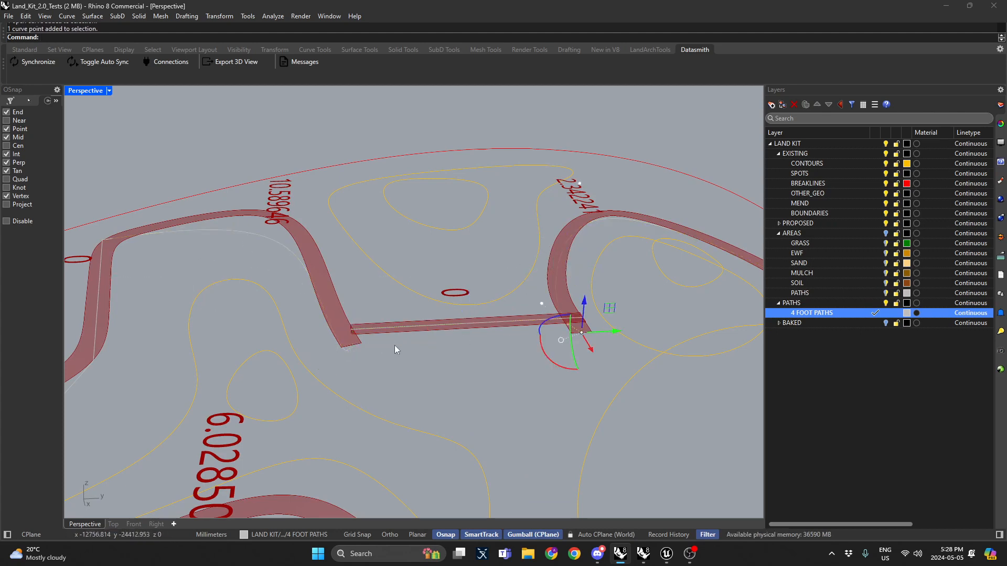
pyautogui.click(587, 310)
pyautogui.press('Return')
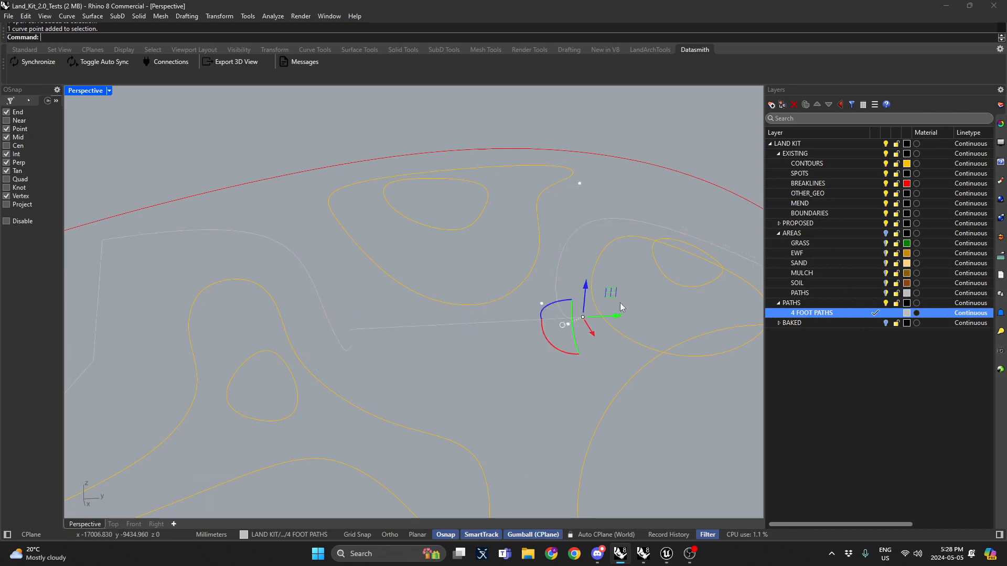
pyautogui.click(351, 347)
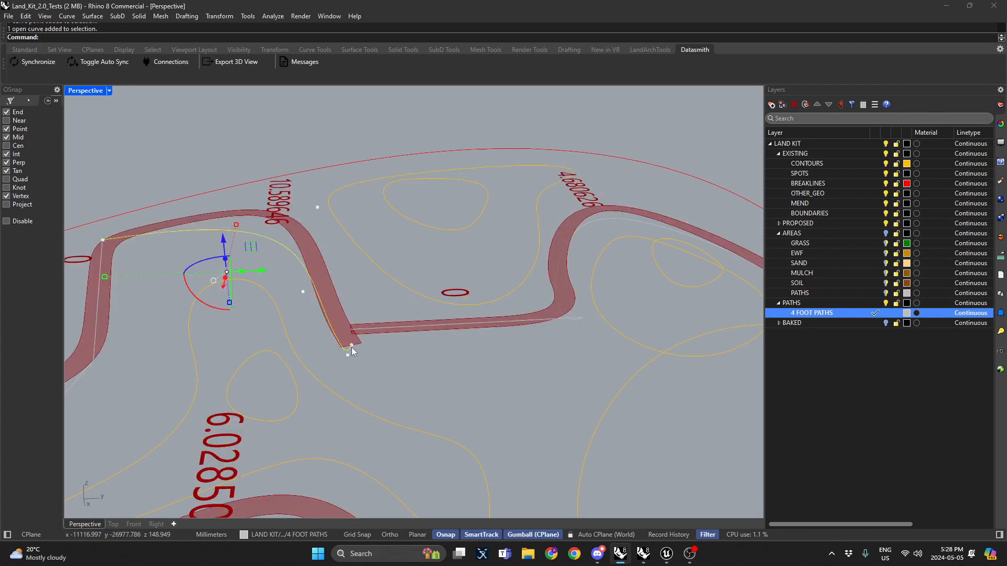
pyautogui.click(351, 346)
pyautogui.click(350, 315)
pyautogui.press('Return')
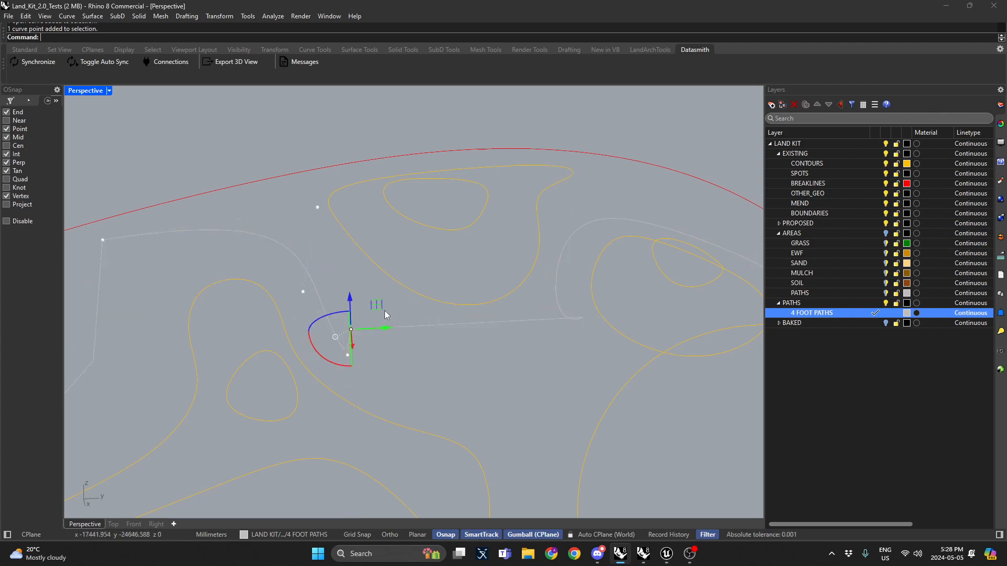
pyautogui.press('Escape')
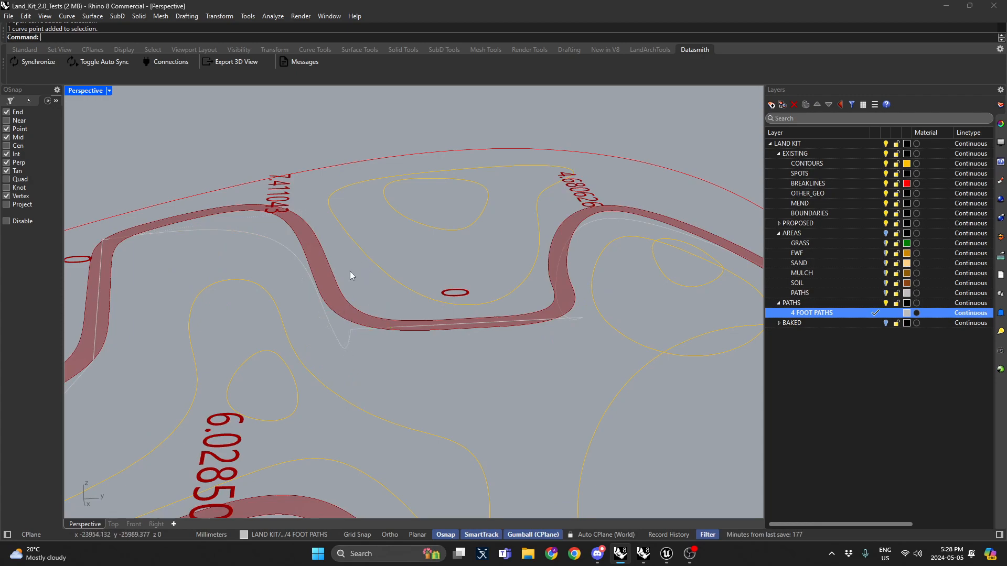
# Step: In Top view, insert a control point on the path's bend and drag it outward to widen the curve
pyautogui.moveTo(351, 272); pyautogui.dragTo(516, 226, button='right')
pyautogui.moveTo(414, 255); pyautogui.dragTo(625, 338, button='right')
pyautogui.click(339, 308)
pyautogui.moveTo(348, 310); pyautogui.dragTo(543, 334, button='right')
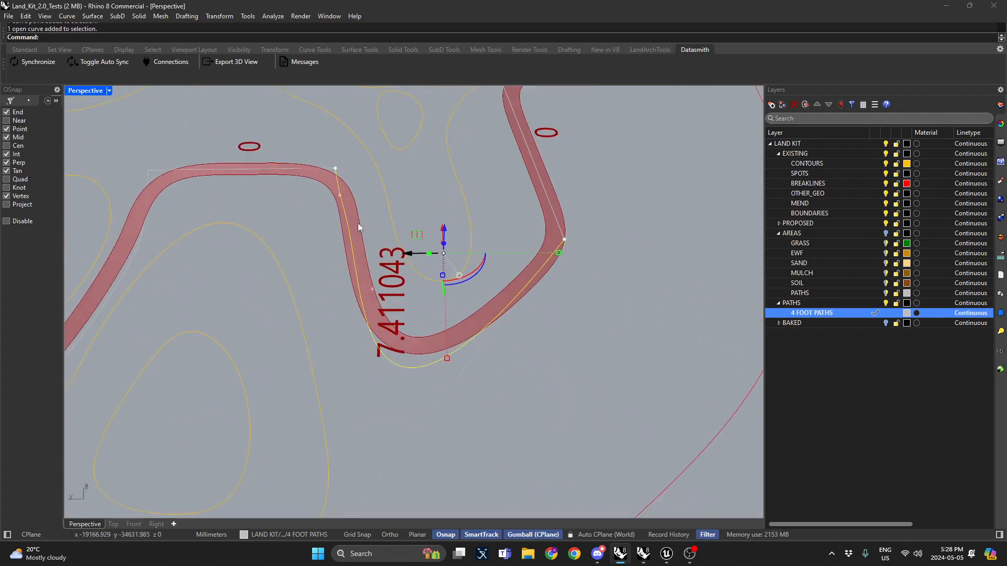
pyautogui.doubleClick(84, 90)
pyautogui.doubleClick(77, 90)
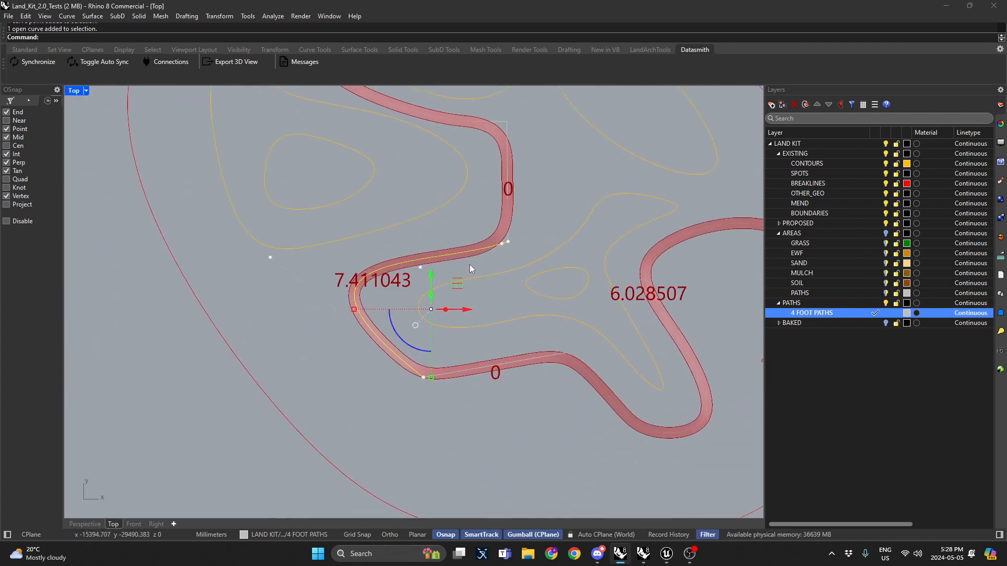
pyautogui.press('Return')
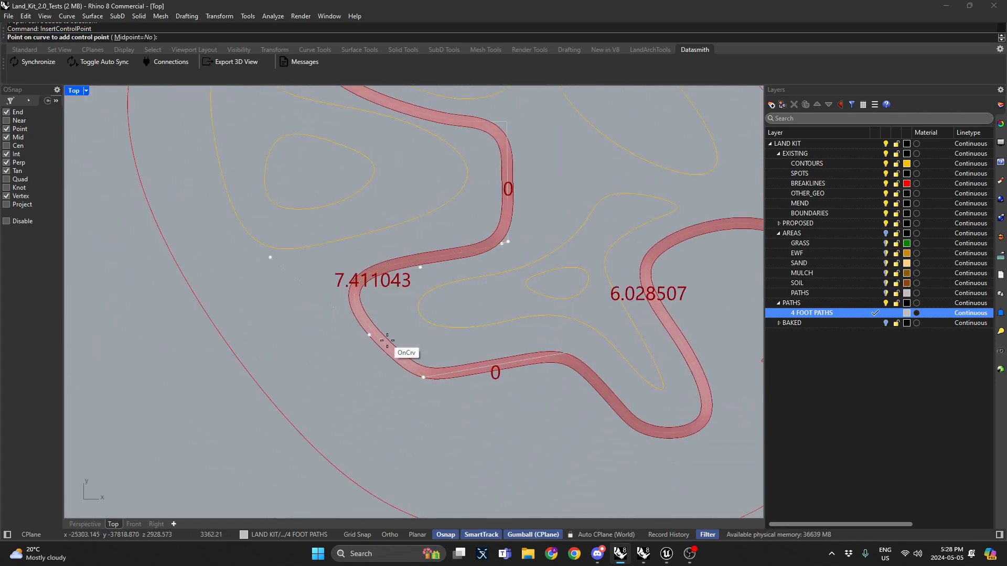
pyautogui.click(399, 354)
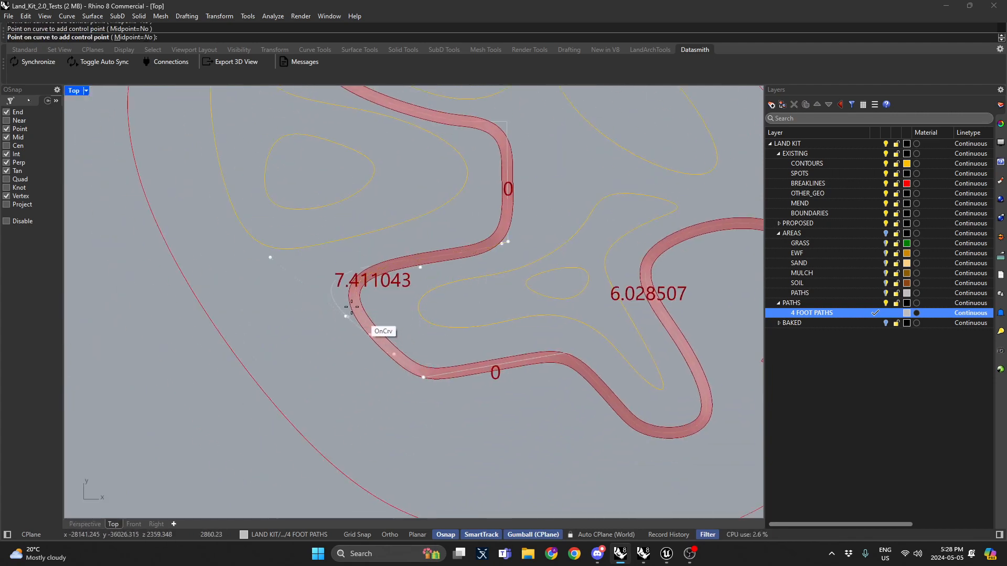
pyautogui.press('Return')
pyautogui.click(395, 355)
pyautogui.moveTo(394, 355); pyautogui.dragTo(329, 416)
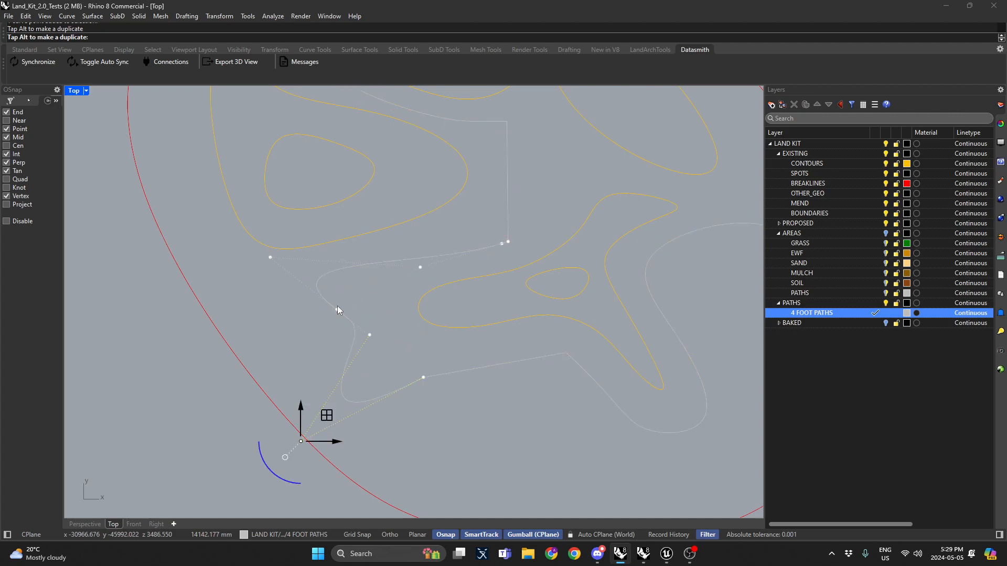
pyautogui.press('Escape')
# Step: Return to a maximized Perspective view and inspect the reshaped path from several angles
pyautogui.scroll(-1, 386, 310)
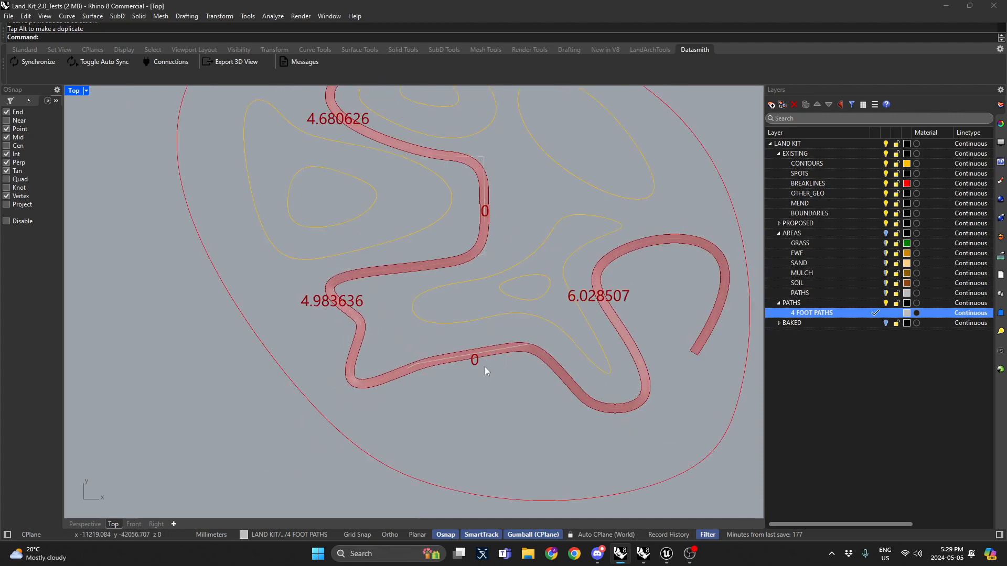
pyautogui.doubleClick(77, 94)
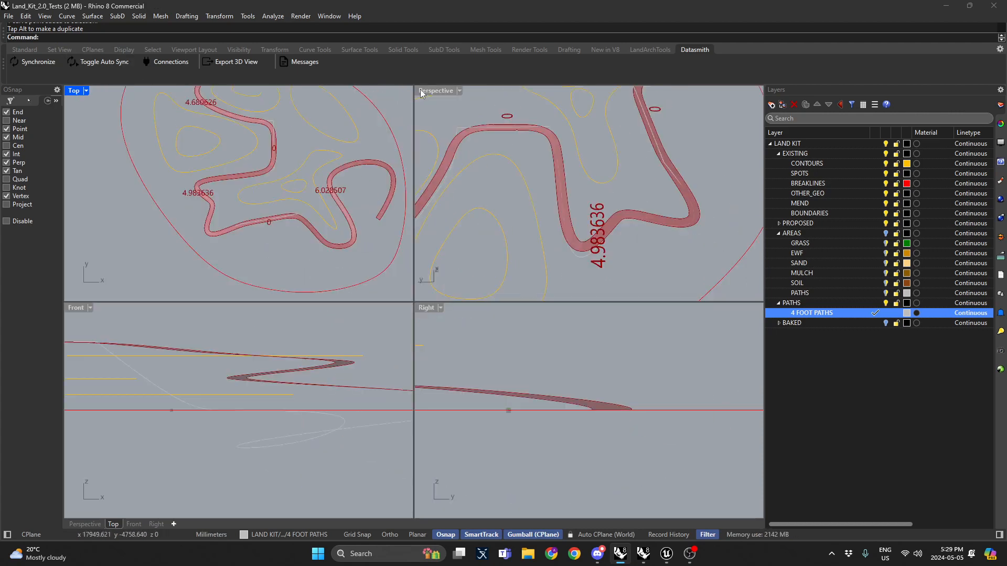
pyautogui.doubleClick(427, 90)
pyautogui.moveTo(439, 362); pyautogui.dragTo(555, 238, button='right')
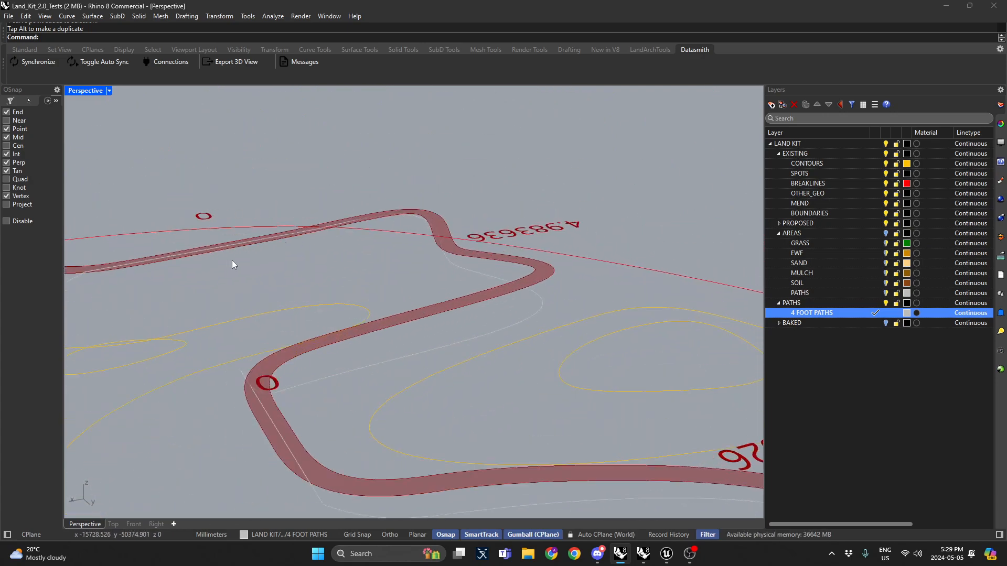
pyautogui.keyDown('shift'); pyautogui.moveTo(232, 260); pyautogui.dragTo(451, 200, button='right'); pyautogui.keyUp('shift')
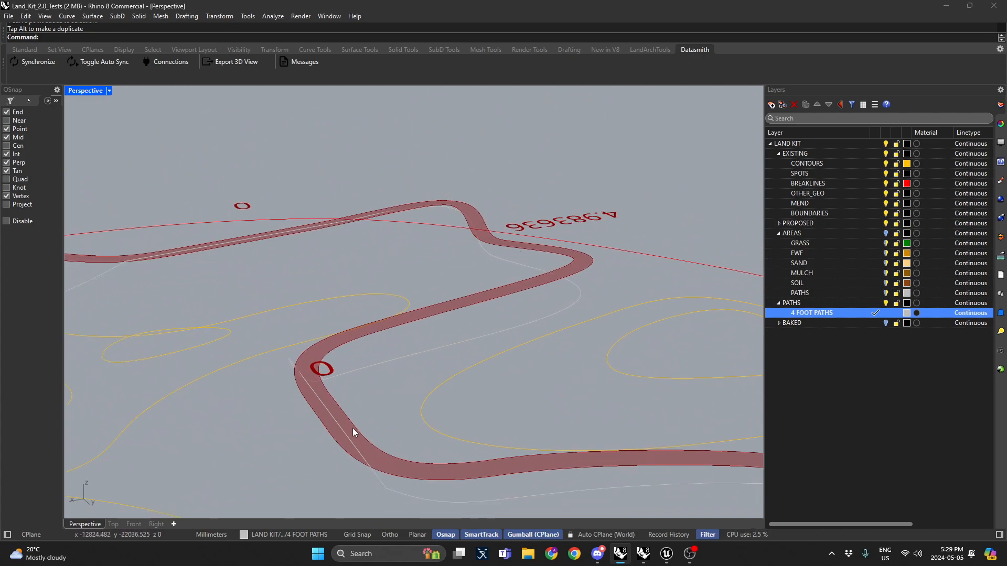
pyautogui.scroll(-5, 352, 428)
pyautogui.keyDown('shift'); pyautogui.moveTo(444, 418); pyautogui.dragTo(341, 302, button='right'); pyautogui.keyUp('shift')
pyautogui.click(556, 289)
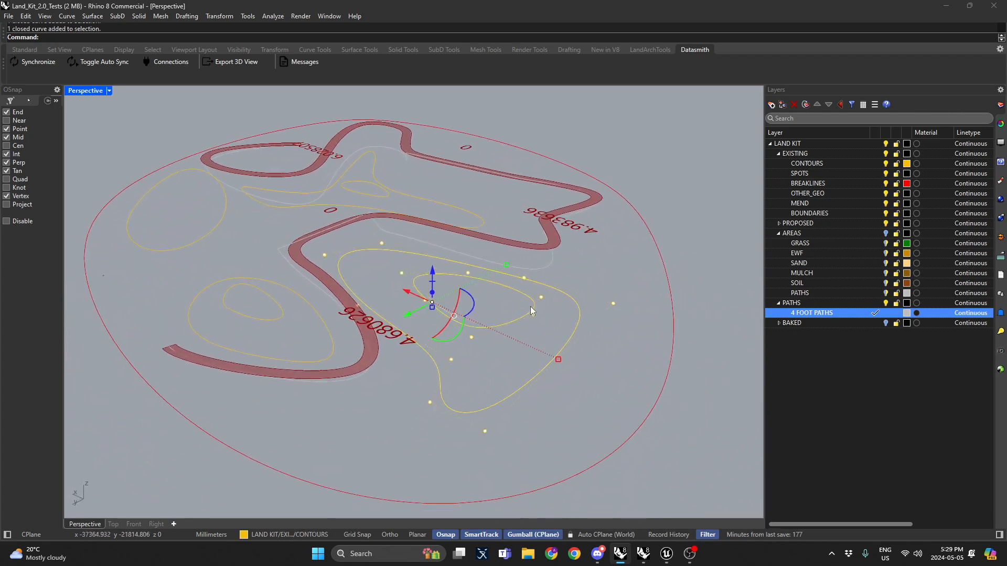
pyautogui.moveTo(530, 306); pyautogui.dragTo(453, 238, button='right')
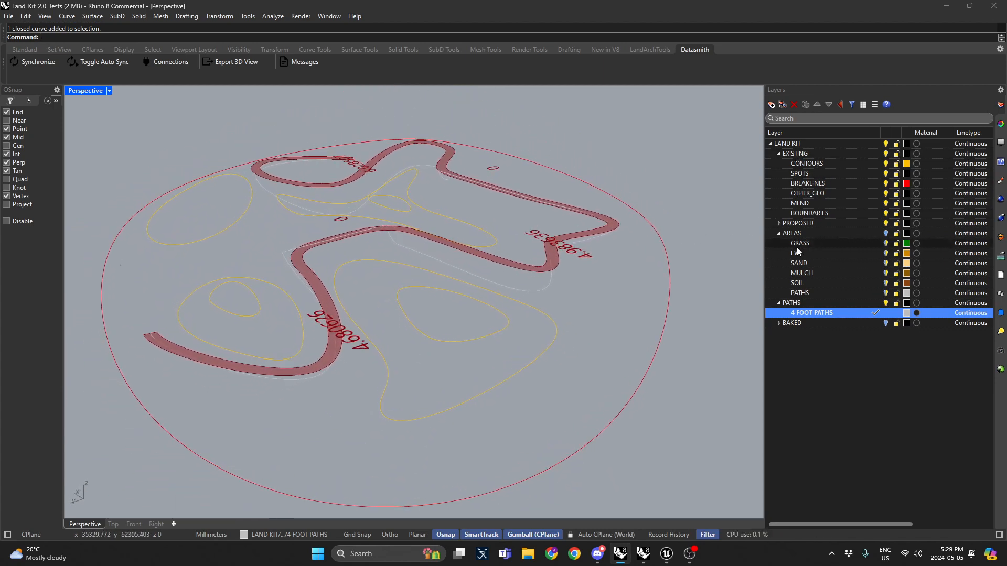
# Step: Switch to Grasshopper and trigger the Bake button of the Land Kit path definition, then return to Rhino
pyautogui.hotkey('alt', 'Tab')
pyautogui.moveTo(111, 252); pyautogui.dragTo(485, 328, button='right')
pyautogui.hotkey('alt', 'Tab')
pyautogui.hotkey('alt', 'Tab')
pyautogui.moveTo(991, 310); pyautogui.dragTo(499, 260, button='right')
pyautogui.moveTo(810, 294); pyautogui.dragTo(437, 253, button='right')
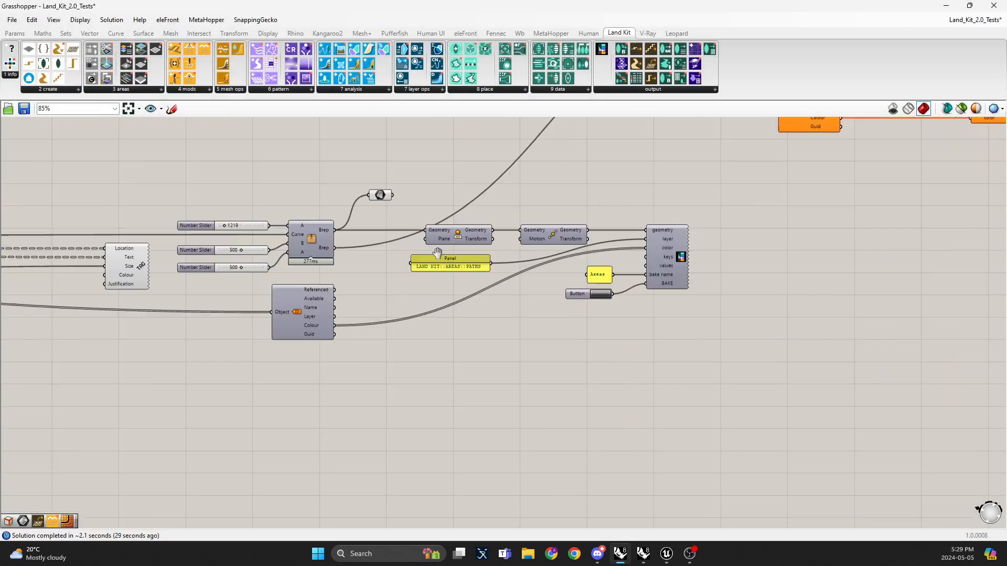
pyautogui.scroll(2, 472, 270)
pyautogui.hotkey('alt', 'Tab')
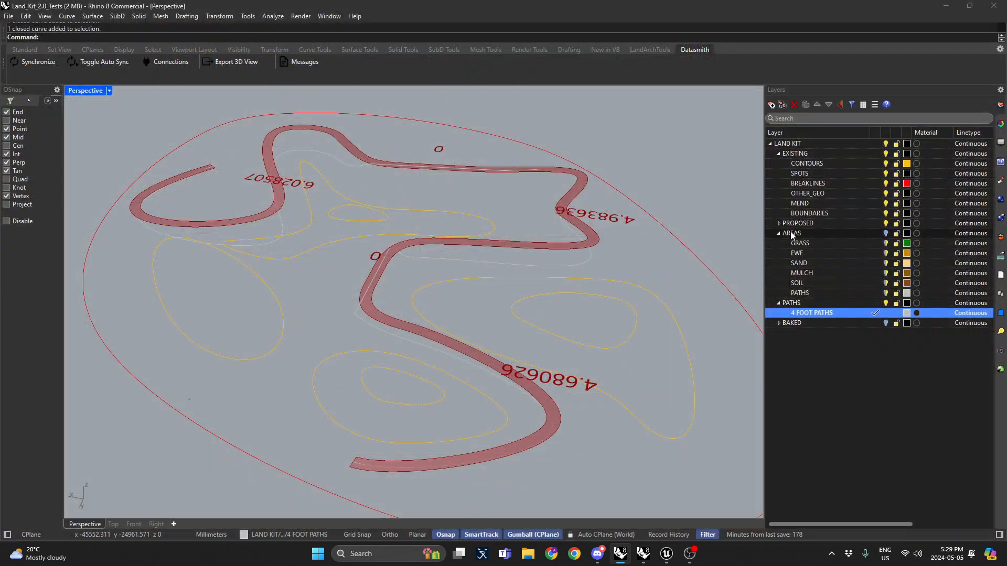
pyautogui.hotkey('alt', 'Tab')
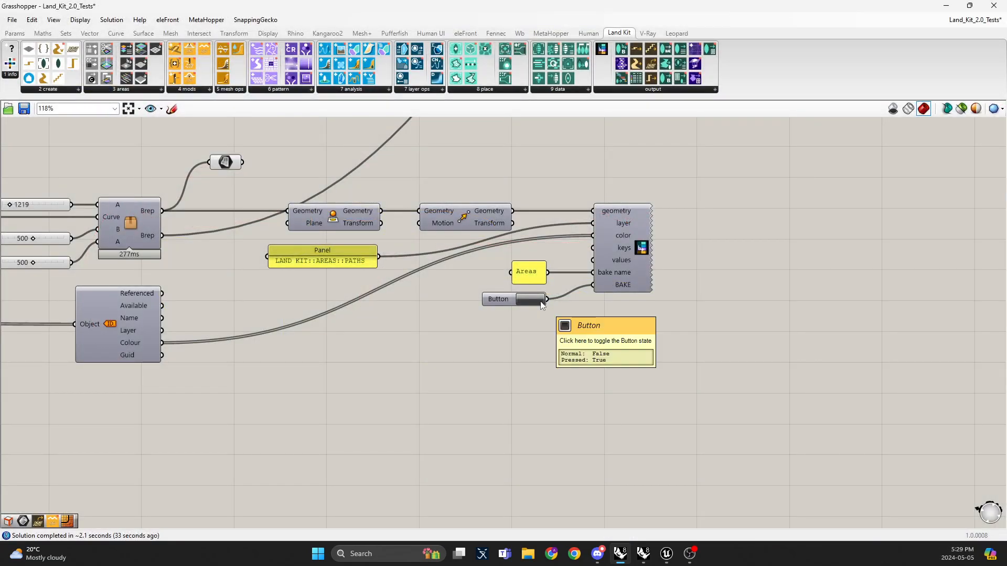
pyautogui.click(531, 300)
pyautogui.hotkey('alt', 'Tab')
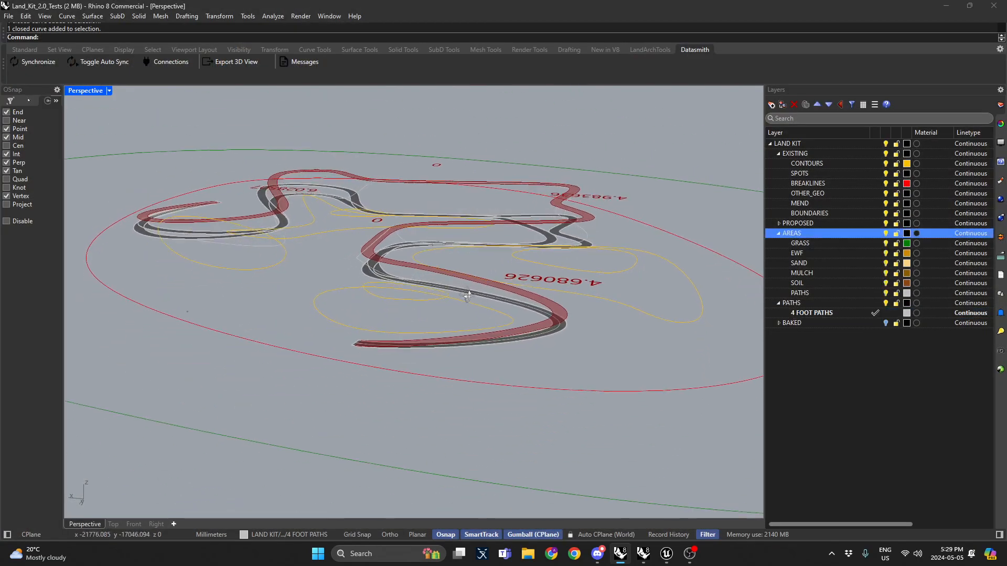
# Step: Delete the previously baked path curve and path surface around the reshaped bend
pyautogui.moveTo(468, 296); pyautogui.dragTo(428, 294, button='right')
pyautogui.scroll(8, 401, 270)
pyautogui.click(400, 269)
pyautogui.press('Escape')
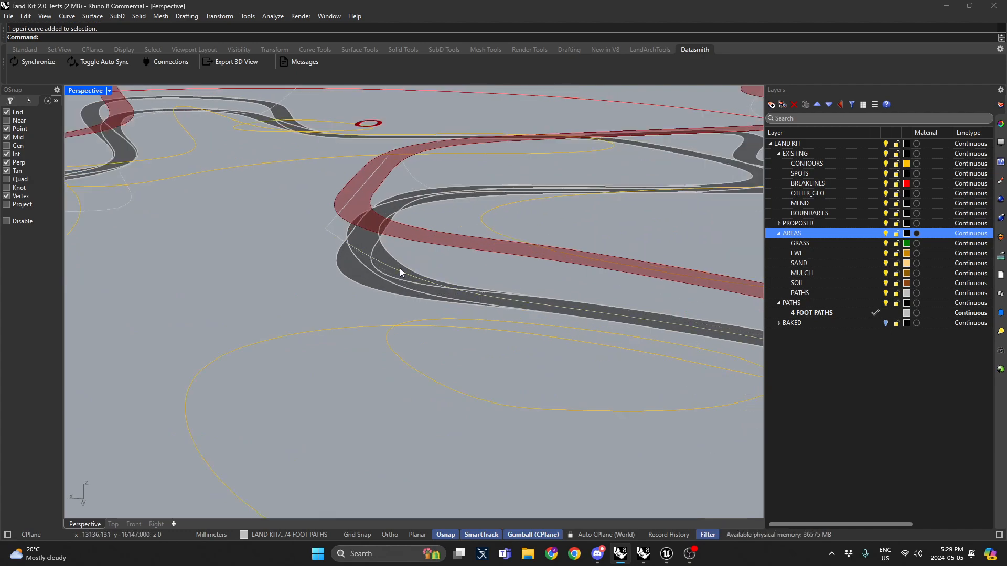
pyautogui.scroll(5, 401, 265)
pyautogui.scroll(-3, 402, 266)
pyautogui.click(391, 276)
pyautogui.press('Delete')
pyautogui.click(344, 279)
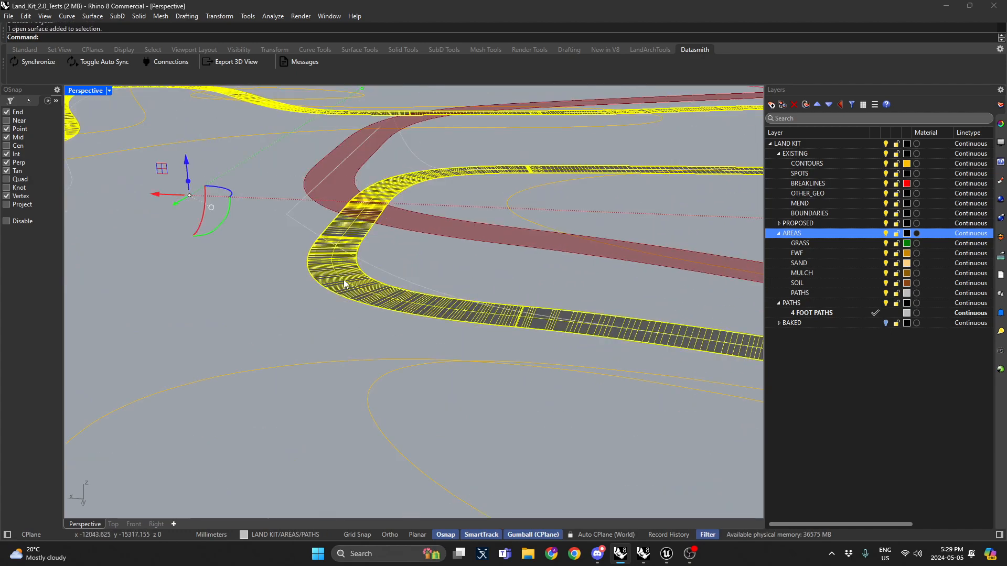
pyautogui.scroll(-3, 344, 279)
pyautogui.press('Delete')
# Step: Switch to Grasshopper and trigger the path definition's Bake button again
pyautogui.hotkey('alt', 'Tab')
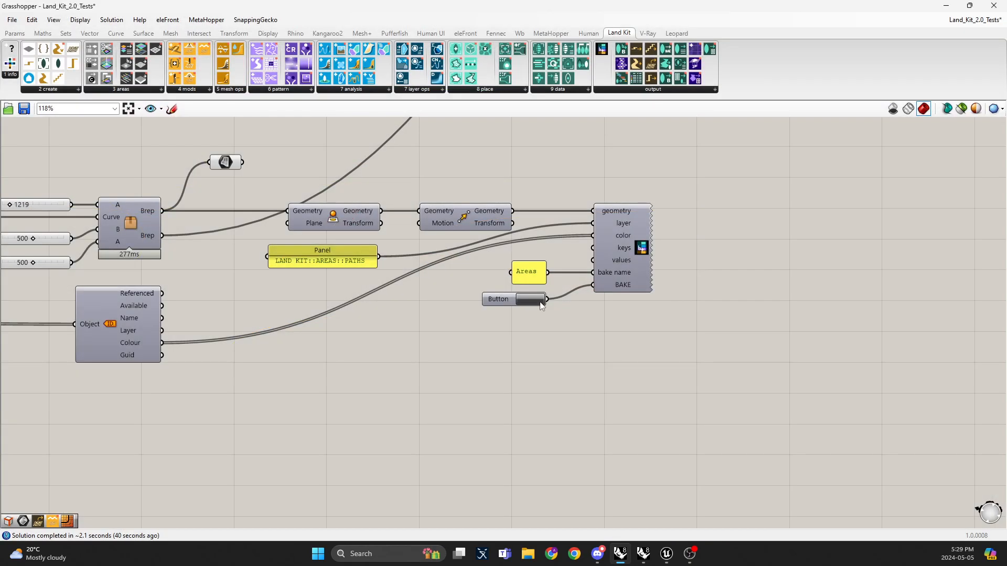
pyautogui.click(541, 303)
pyautogui.moveTo(317, 301); pyautogui.dragTo(385, 256, button='right')
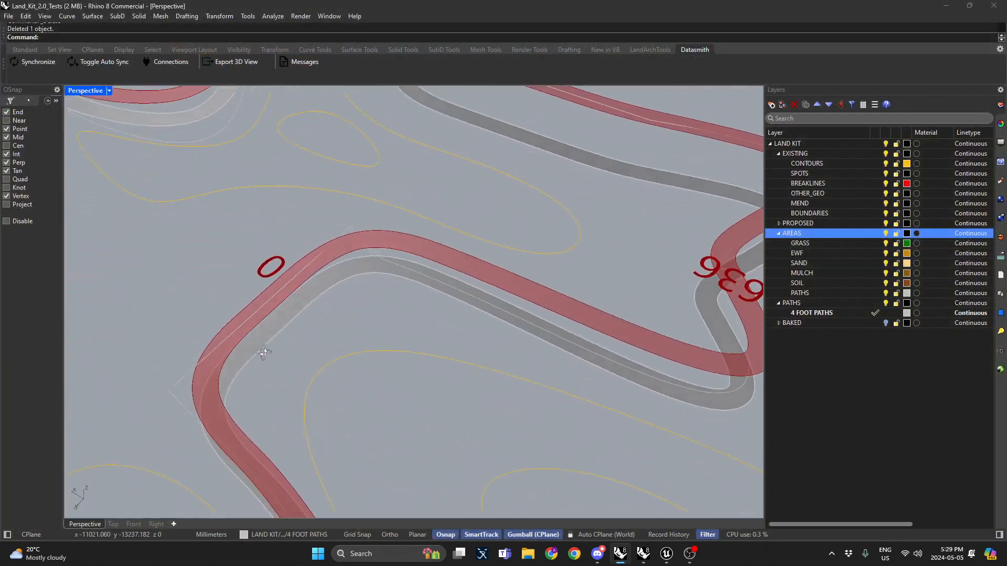
pyautogui.scroll(-6, 393, 319)
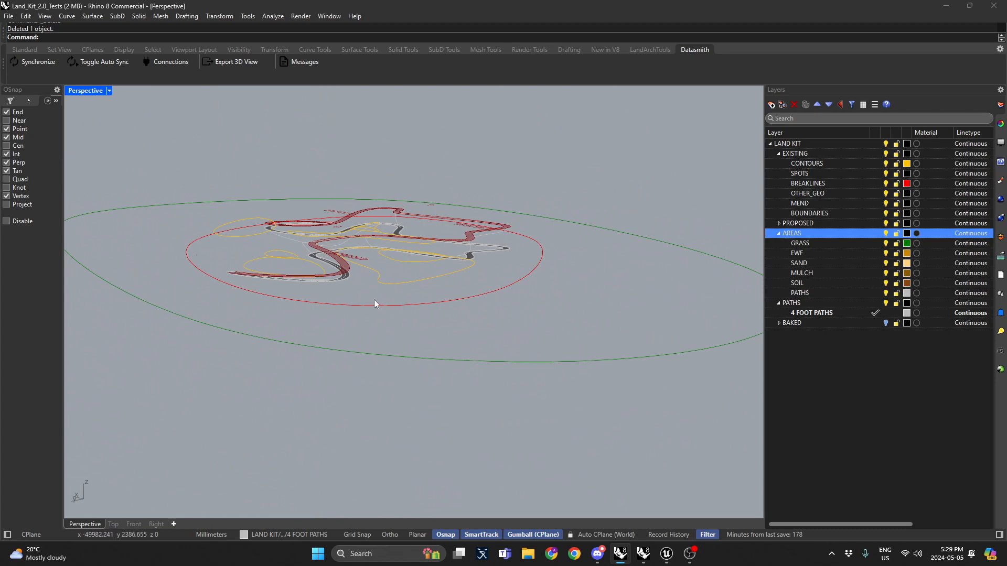
# Step: Orbit around the site in Perspective to inspect the newly baked path
pyautogui.moveTo(374, 300); pyautogui.dragTo(455, 338, button='right')
pyautogui.click(490, 250)
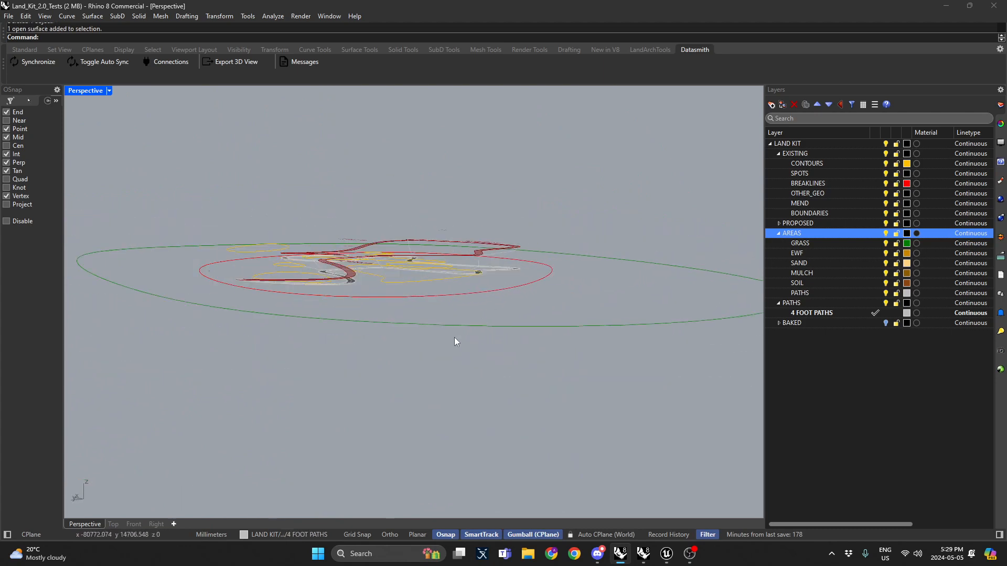
pyautogui.click(446, 325)
pyautogui.moveTo(382, 234); pyautogui.dragTo(384, 282)
pyautogui.click(372, 150)
pyautogui.moveTo(395, 162); pyautogui.dragTo(425, 223, button='right')
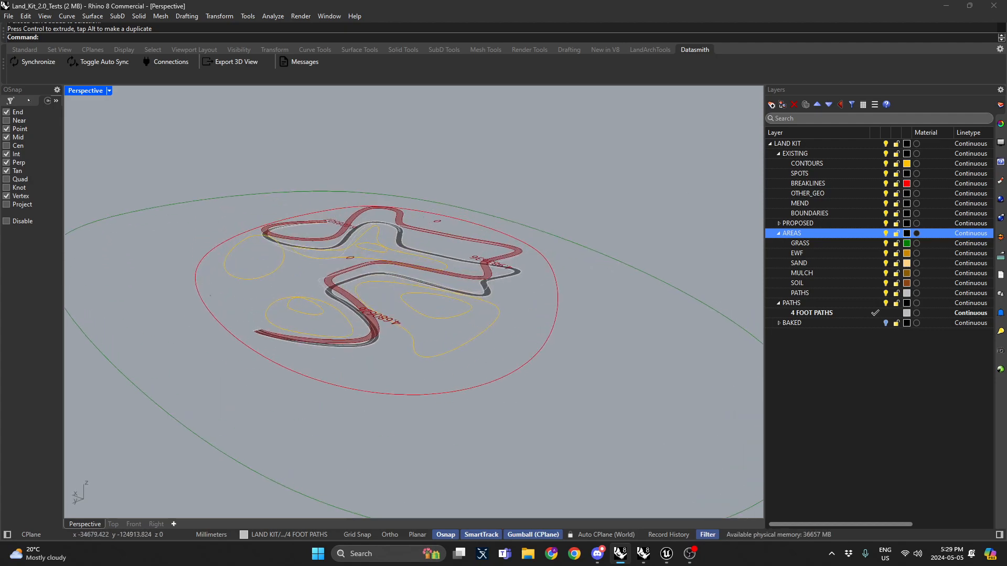
# Step: In Grasshopper, locate the Boolean Toggle gating the Areas geometry pipeline and switch it to False to show the terrain
pyautogui.hotkey('alt', 'Tab')
pyautogui.moveTo(313, 211); pyautogui.dragTo(432, 287, button='right')
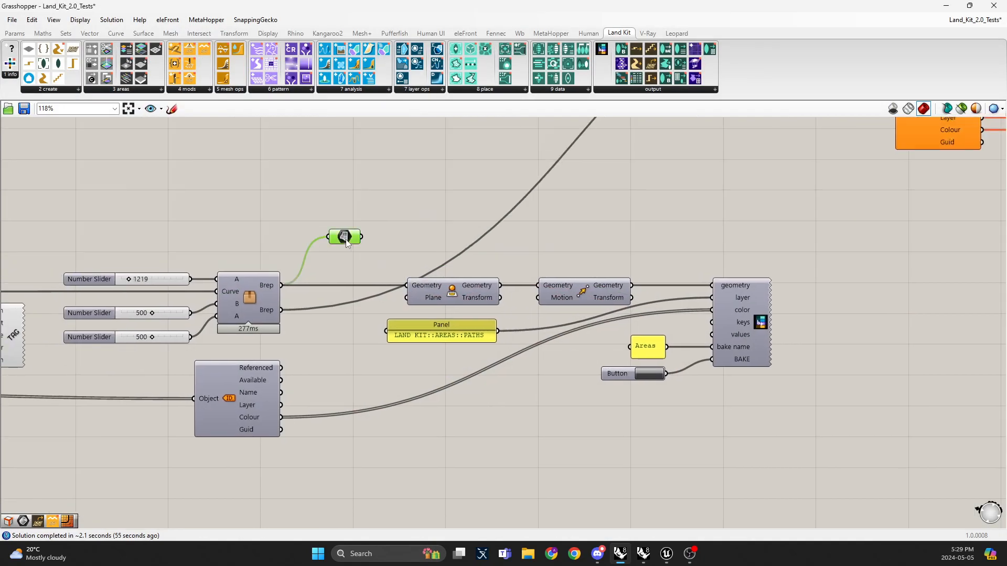
pyautogui.moveTo(315, 226); pyautogui.dragTo(552, 250, button='right')
pyautogui.scroll(-3, 552, 250)
pyautogui.moveTo(366, 236); pyautogui.dragTo(529, 276, button='right')
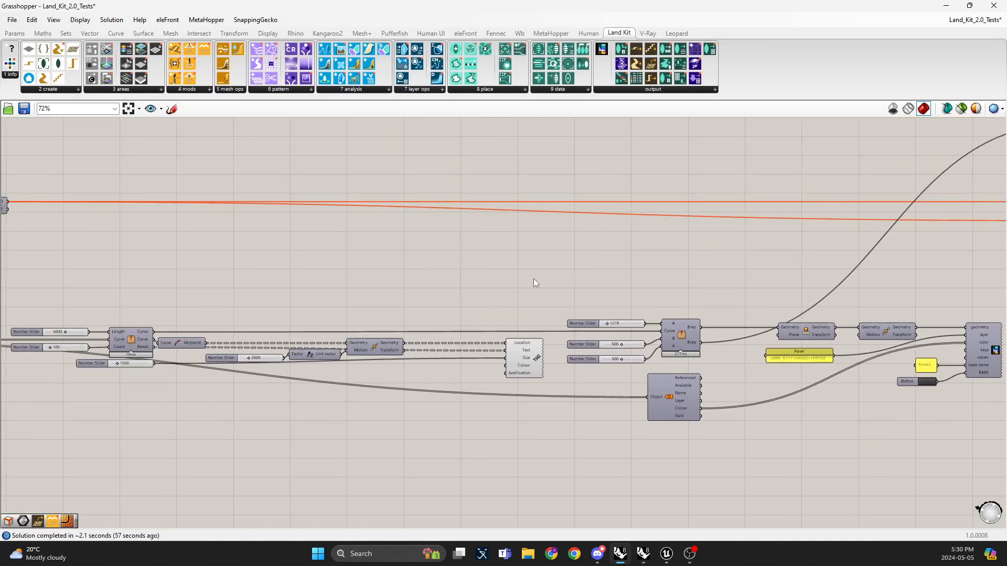
pyautogui.moveTo(205, 255); pyautogui.dragTo(555, 300, button='right')
pyautogui.moveTo(314, 268); pyautogui.dragTo(398, 288, button='right')
pyautogui.scroll(3, 398, 287)
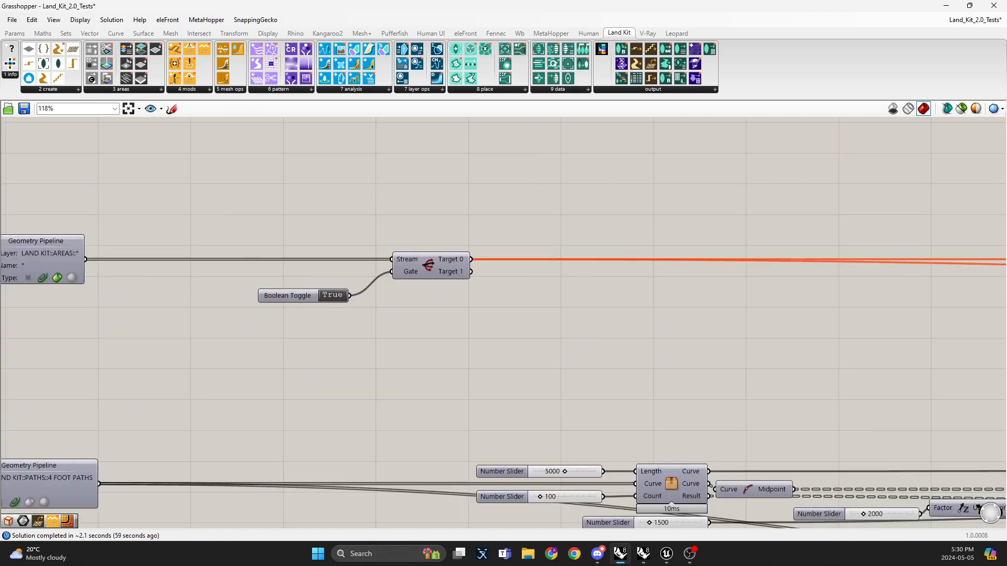
pyautogui.hotkey('alt', 'Tab')
pyautogui.hotkey('alt', 'Tab')
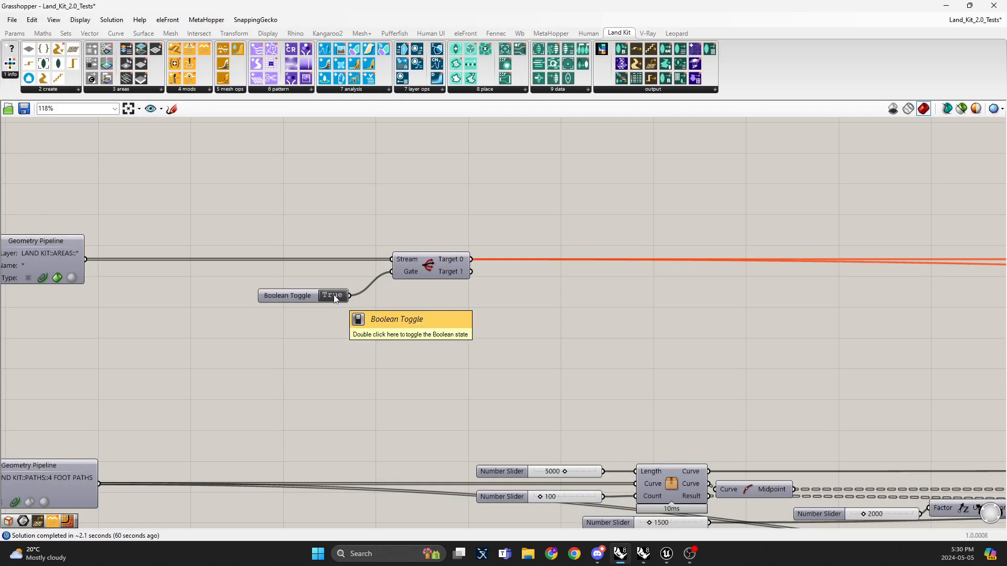
pyautogui.hotkey('alt', 'Tab')
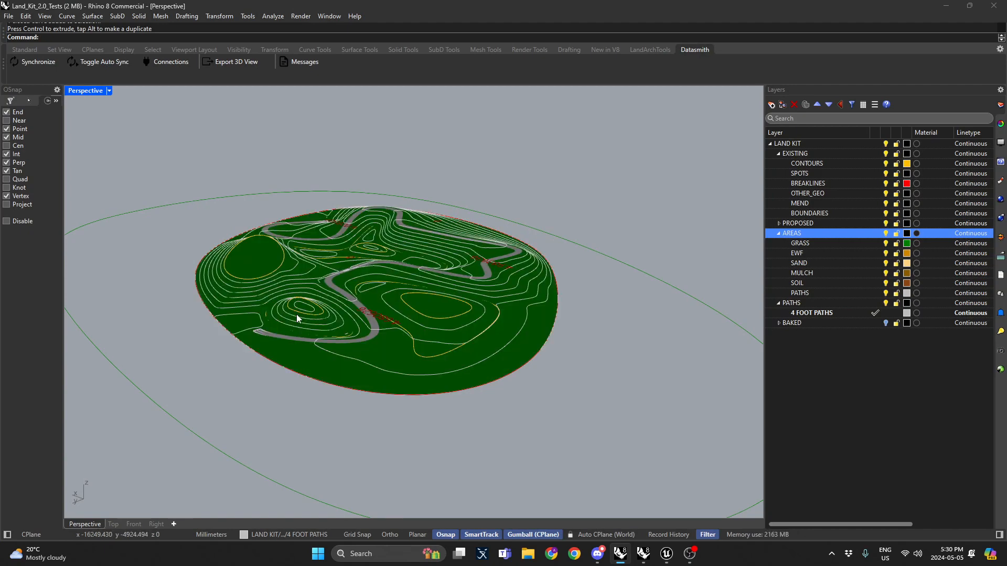
# Step: Orbit and zoom the Perspective view to inspect the path on the terrain
pyautogui.moveTo(412, 288); pyautogui.dragTo(480, 241, button='right')
pyautogui.scroll(5, 526, 272)
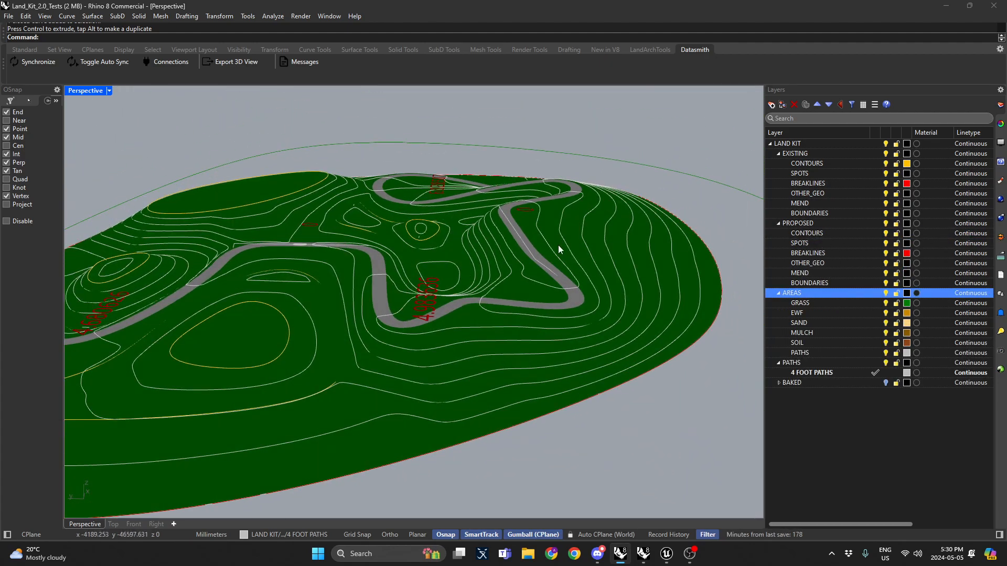
pyautogui.moveTo(558, 244); pyautogui.dragTo(677, 259, button='right')
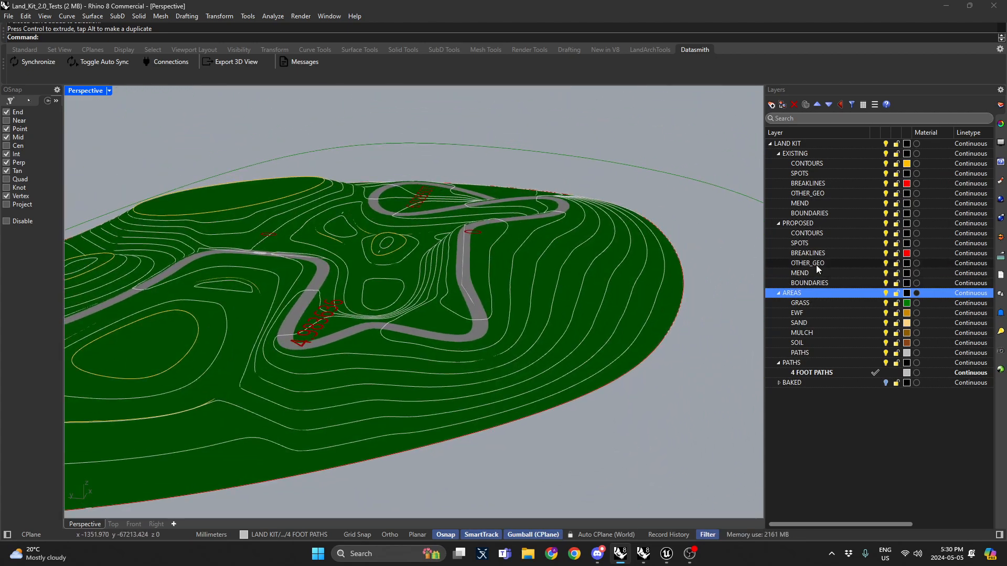
# Step: Make the PROPOSED CONTOURS layer current and switch to the Top view over the path's east bend
pyautogui.click(827, 234)
pyautogui.doubleClick(826, 234)
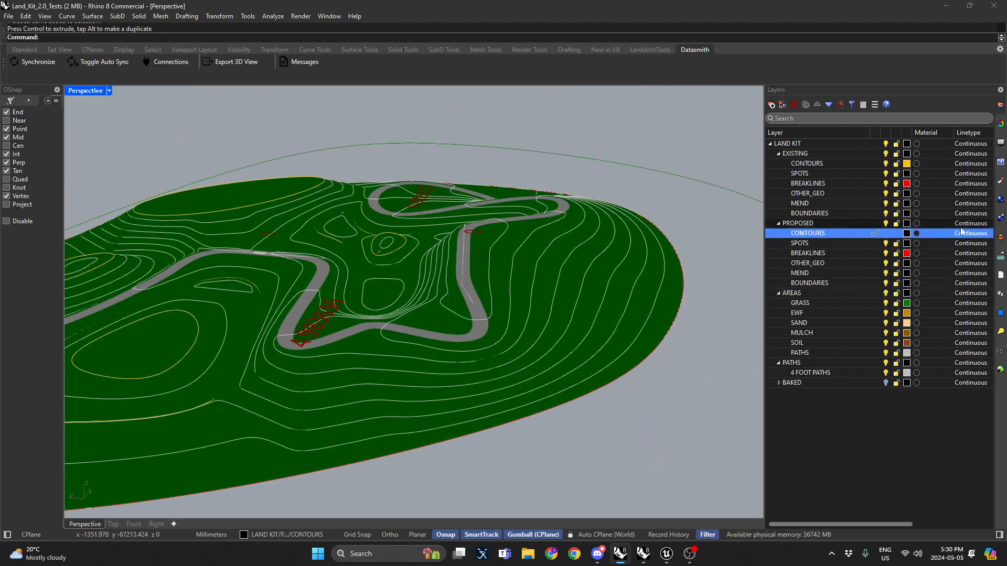
pyautogui.hotkey('ctrl', 'Tab')
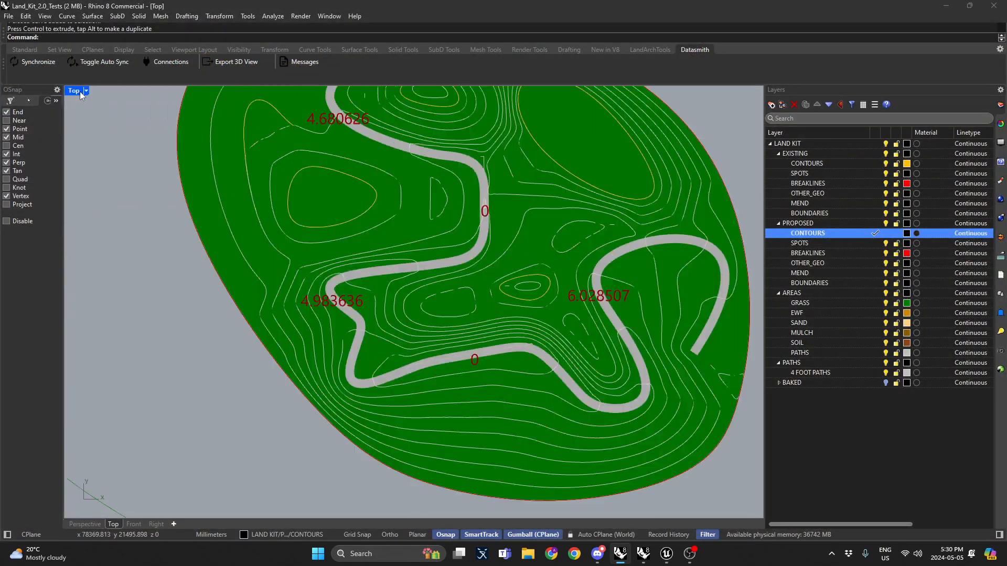
pyautogui.scroll(-2, 531, 338)
pyautogui.moveTo(531, 337); pyautogui.dragTo(555, 272, button='right')
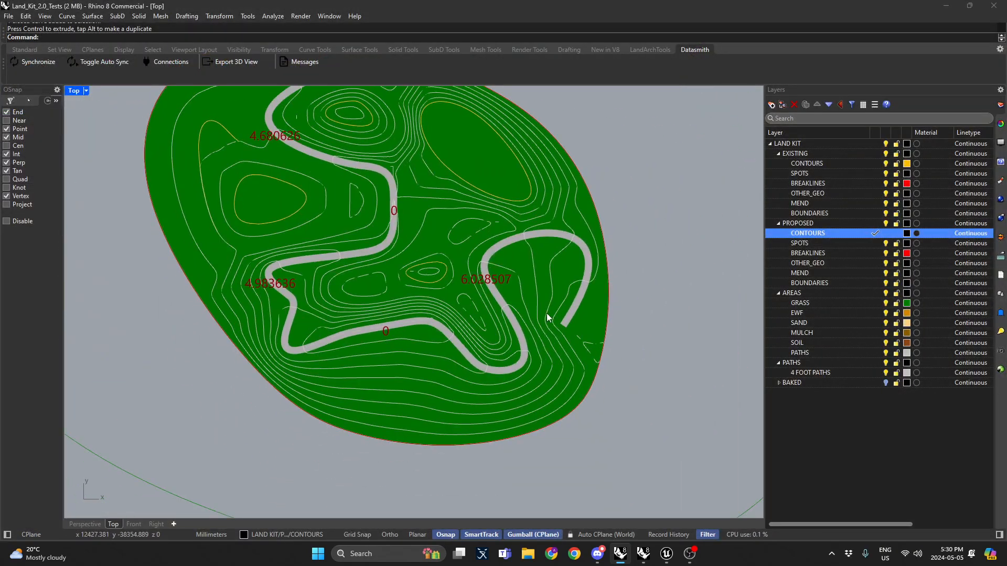
# Step: Set the PROPOSED CONTOURS layer colour to Blue
pyautogui.click(32, 102)
pyautogui.click(51, 115)
pyautogui.scroll(3, 586, 294)
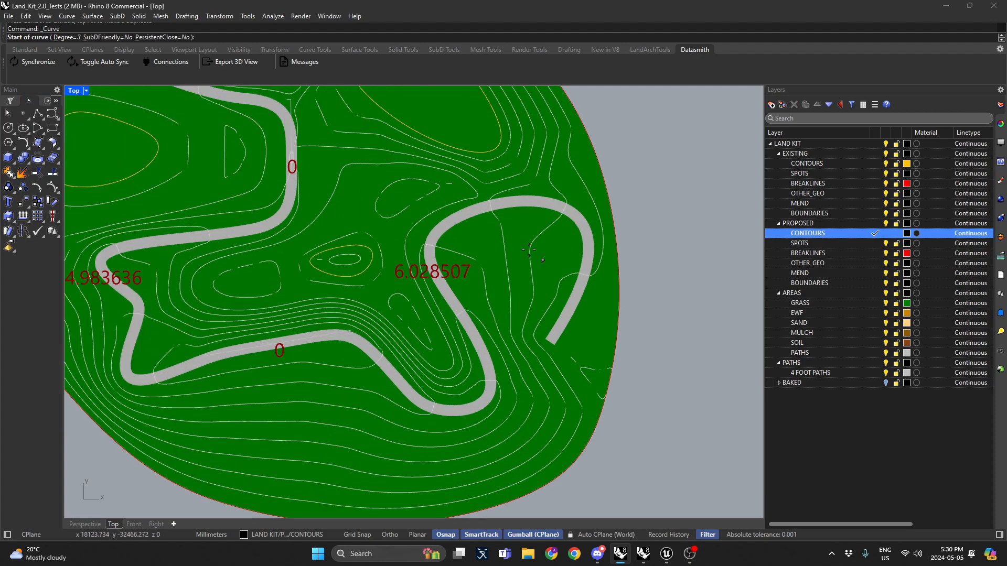
pyautogui.click(907, 232)
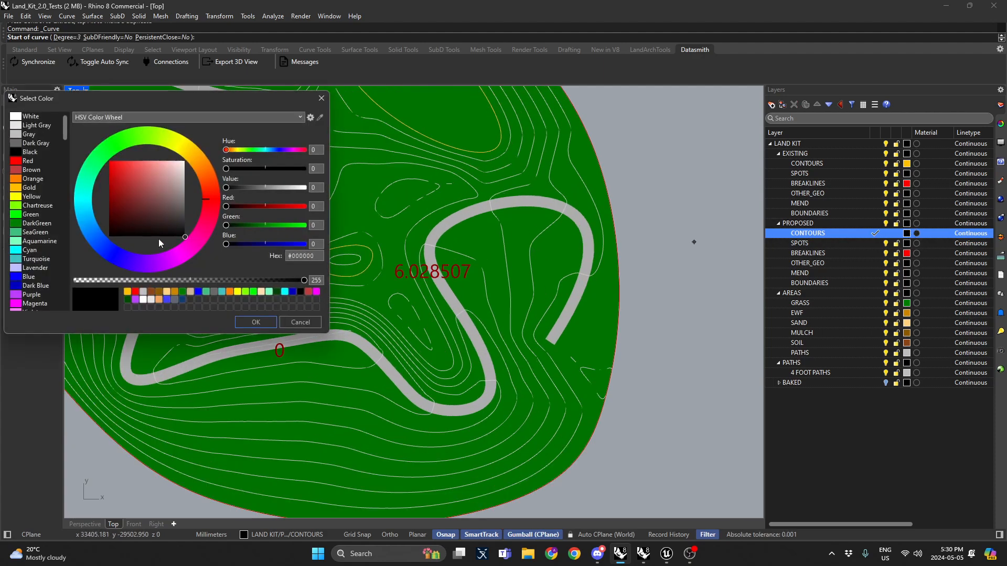
pyautogui.click(32, 277)
pyautogui.click(255, 322)
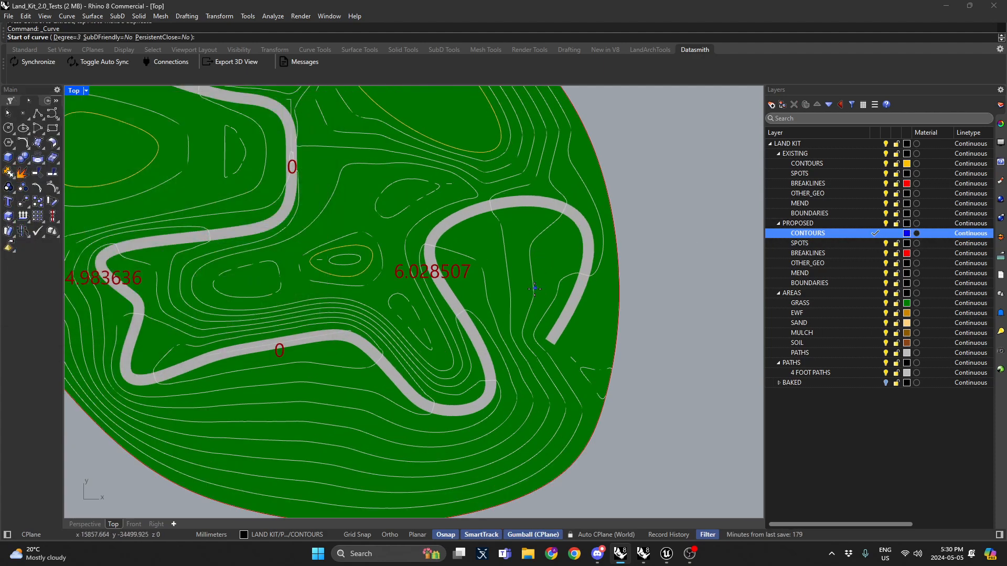
# Step: Sketch a small closed contour loop inside the path's eastern bend
pyautogui.click(535, 288)
pyautogui.click(555, 242)
pyautogui.click(473, 226)
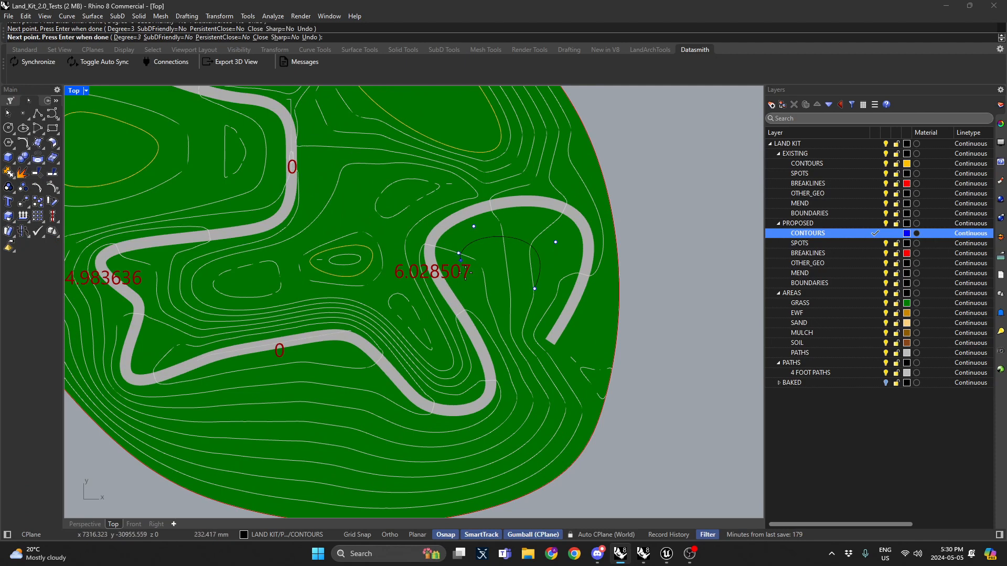
pyautogui.click(535, 289)
pyautogui.click(536, 286)
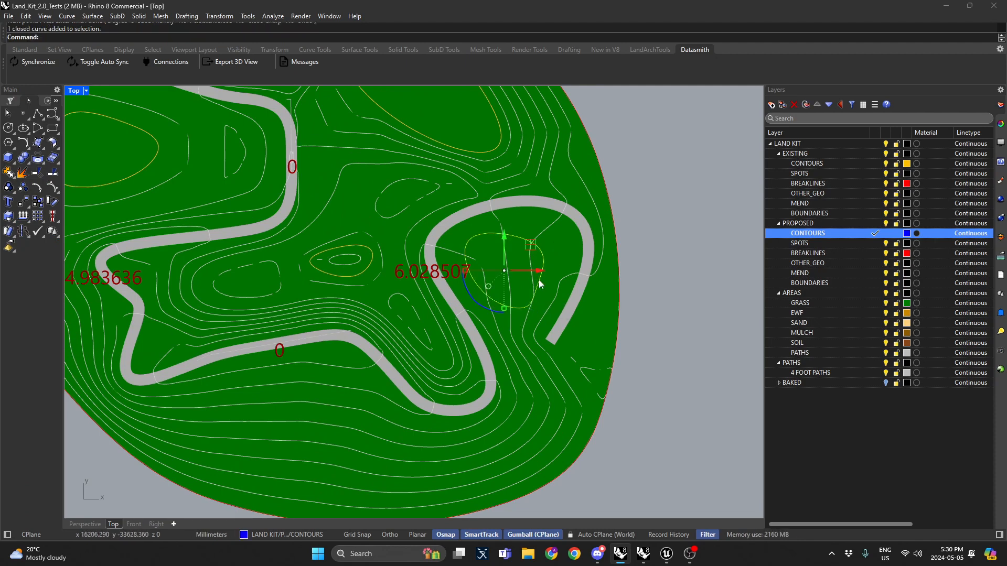
pyautogui.press('Return')
# Step: Sketch a second, smaller closed loop, then delete both loops
pyautogui.click(520, 255)
pyautogui.click(492, 255)
pyautogui.click(497, 276)
pyautogui.click(512, 277)
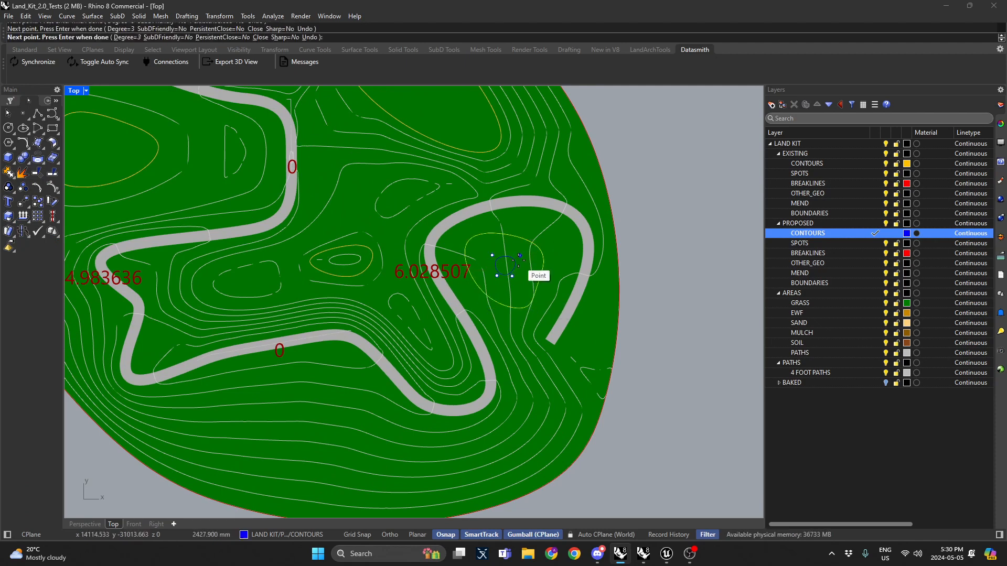
pyautogui.press('Escape')
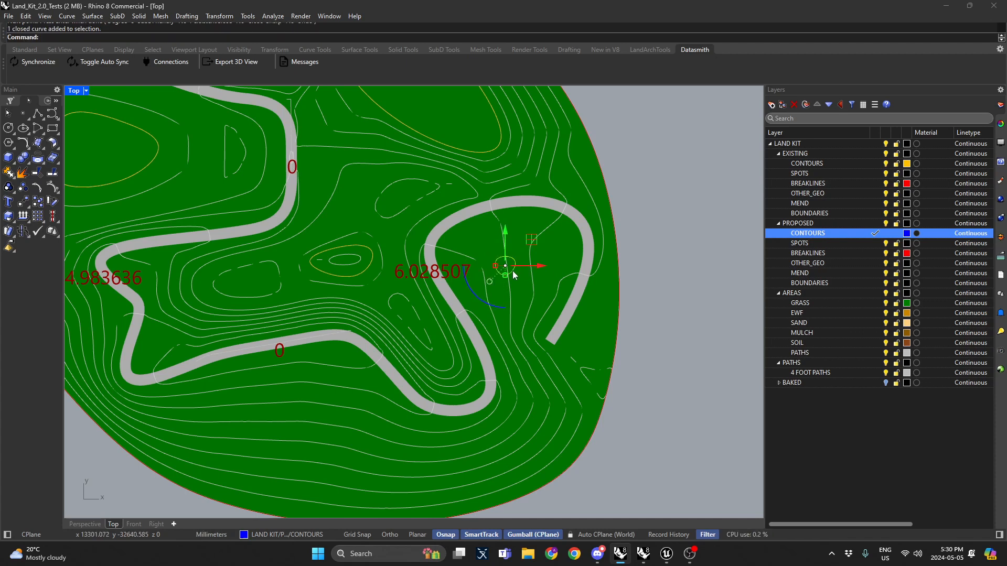
pyautogui.press('Delete')
pyautogui.click(504, 304)
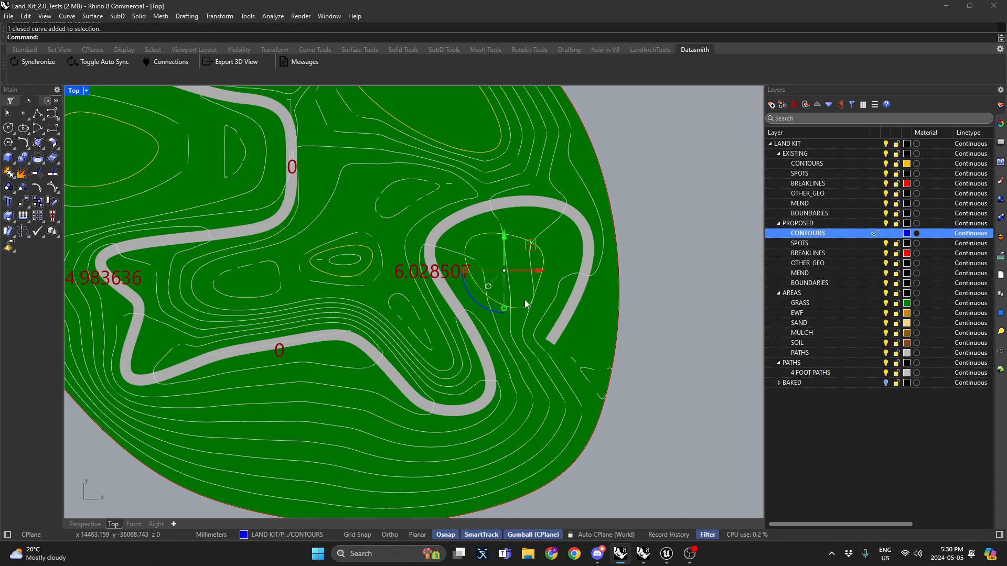
pyautogui.press('Delete')
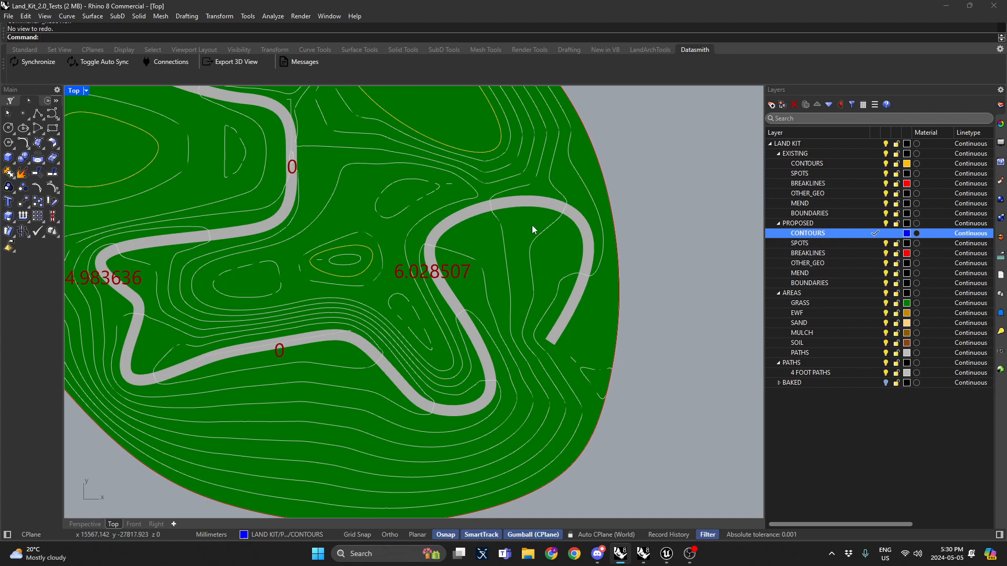
# Step: Draw a closed contour curve following the inside of the east bend and sweeping around below the southern path loop
pyautogui.click(52, 112)
pyautogui.click(526, 230)
pyautogui.click(473, 230)
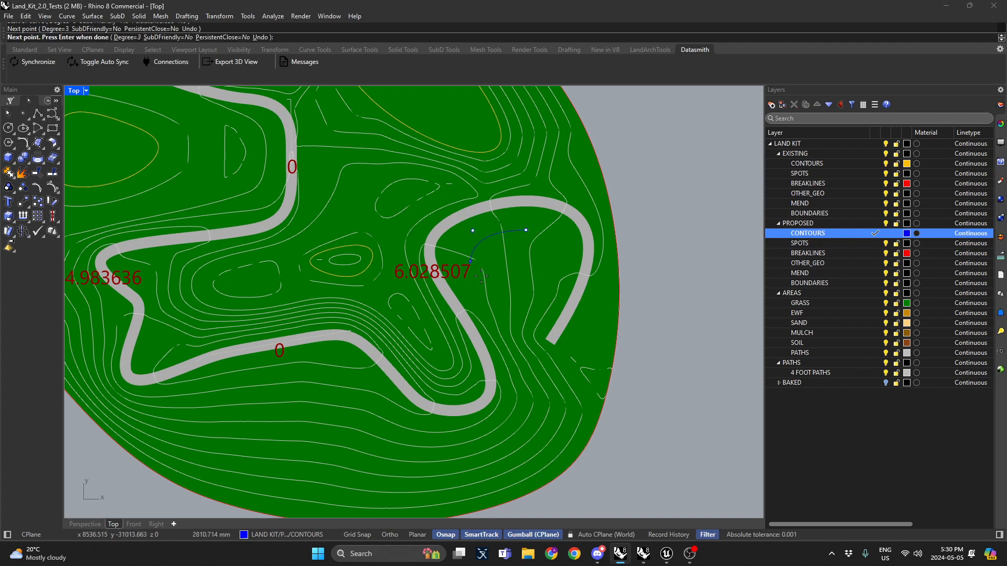
pyautogui.click(481, 275)
pyautogui.click(510, 331)
pyautogui.click(529, 377)
pyautogui.click(521, 428)
pyautogui.click(437, 453)
pyautogui.click(401, 407)
pyautogui.click(323, 360)
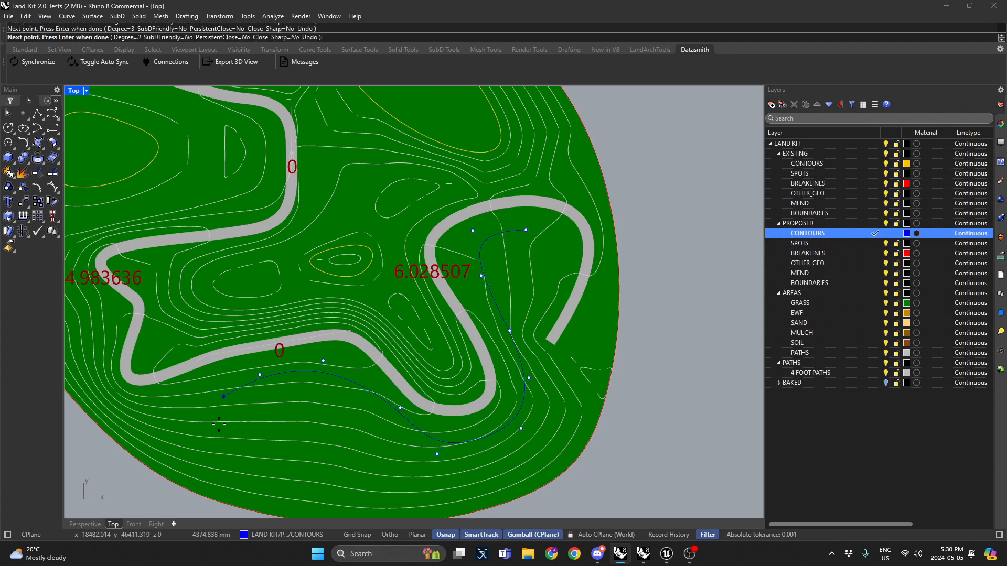
pyautogui.click(260, 375)
pyautogui.click(219, 407)
pyautogui.click(305, 473)
pyautogui.click(419, 472)
pyautogui.click(512, 456)
pyautogui.click(527, 230)
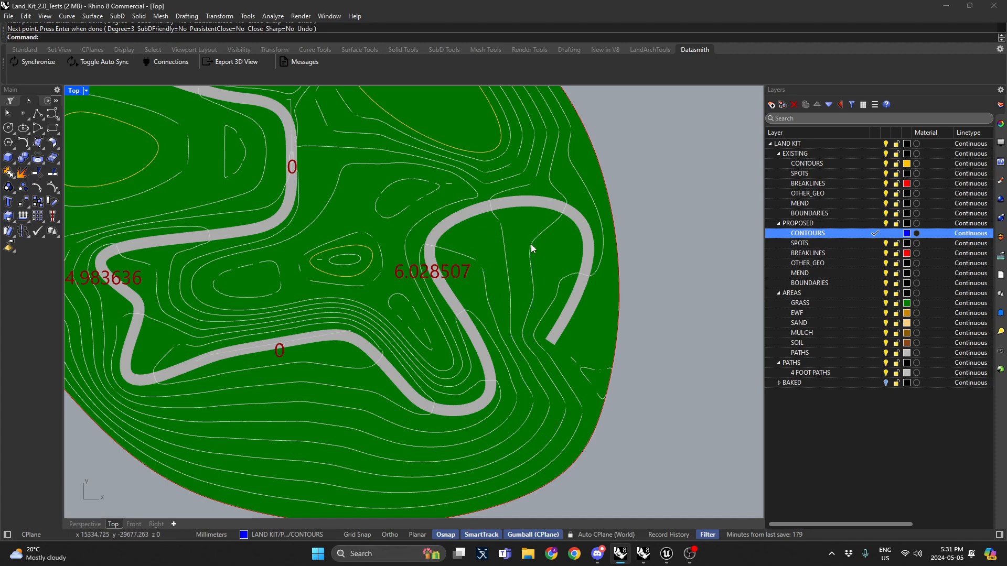
pyautogui.click(529, 249)
# Step: In maximized Perspective, use SetPt on the new contour curve to raise its points to a single elevation
pyautogui.doubleClick(76, 93)
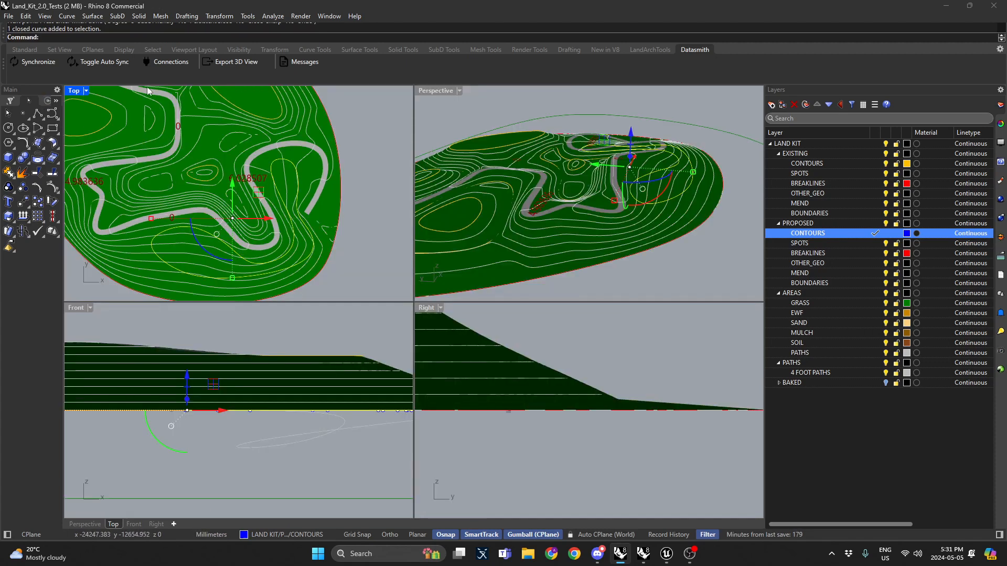
pyautogui.doubleClick(451, 90)
pyautogui.moveTo(445, 112); pyautogui.dragTo(496, 230, button='right')
pyautogui.write('SetPt')
pyautogui.press('Return')
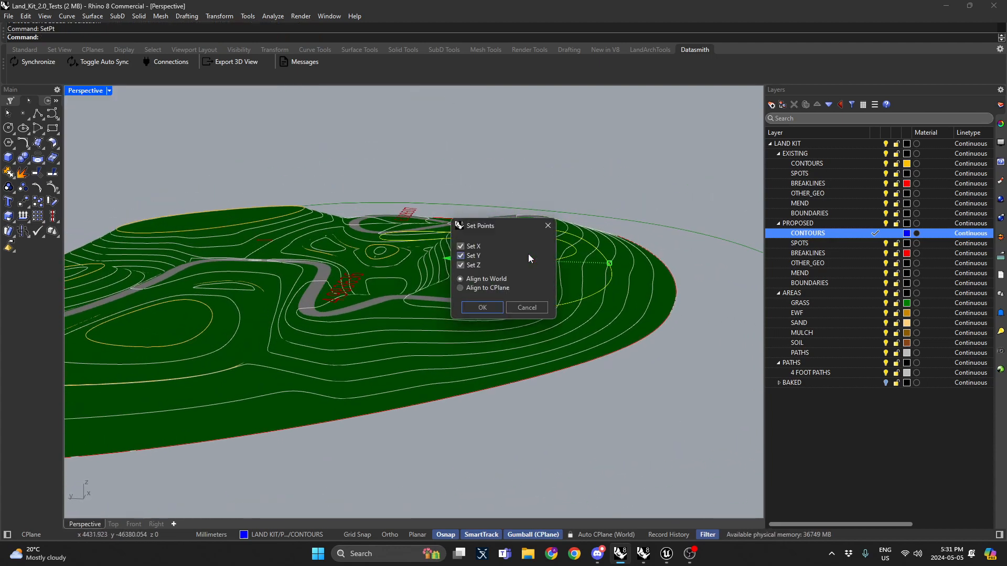
pyautogui.click(482, 308)
pyautogui.moveTo(496, 283)
pyautogui.mouseDown(button='right')
pyautogui.moveTo(621, 250)
pyautogui.moveTo(360, 252)
pyautogui.moveTo(297, 270)
pyautogui.moveTo(328, 297)
pyautogui.moveTo(317, 303)
pyautogui.moveTo(338, 336)
pyautogui.moveTo(433, 280)
pyautogui.moveTo(472, 208)
pyautogui.moveTo(322, 305)
pyautogui.moveTo(382, 353)
pyautogui.moveTo(401, 348)
pyautogui.moveTo(379, 335)
pyautogui.mouseUp(button='right')
pyautogui.scroll(1, 252, 290)
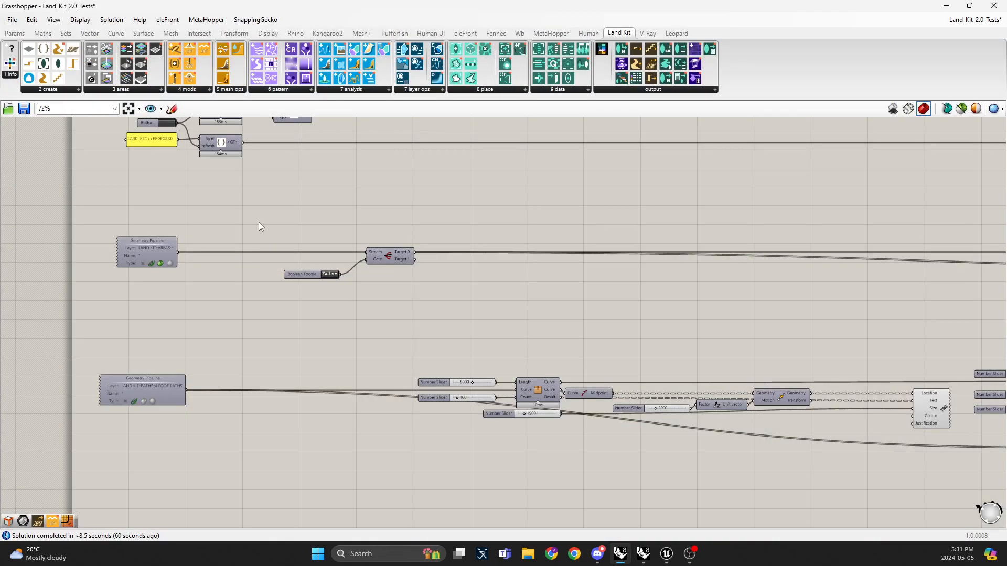
pyautogui.scroll(5, 259, 222)
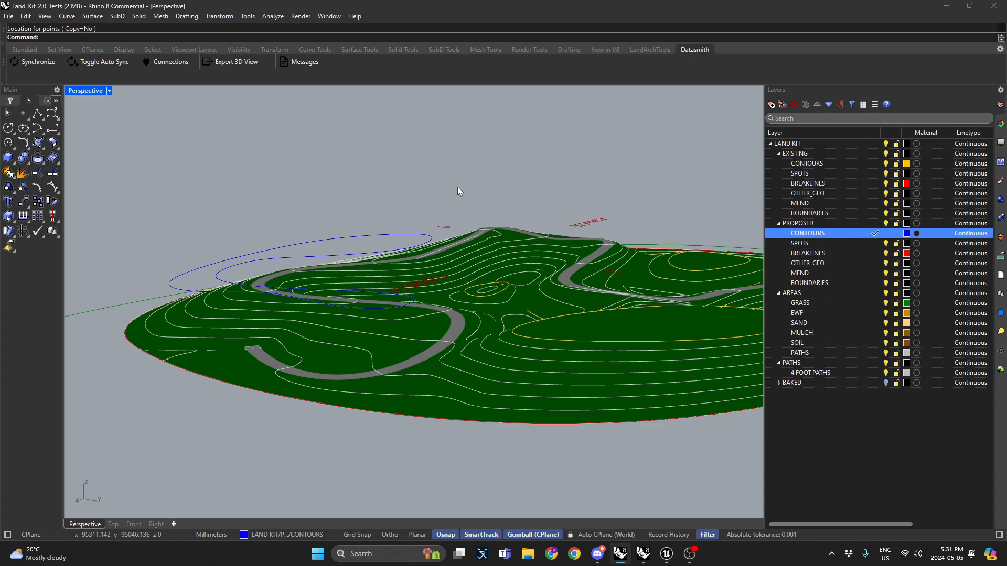
pyautogui.scroll(-4, 459, 187)
# Step: Refresh the EXISTING and PROPOSED layer readers in Grasshopper and inspect the updated terrain
pyautogui.moveTo(476, 190); pyautogui.dragTo(488, 102, button='right')
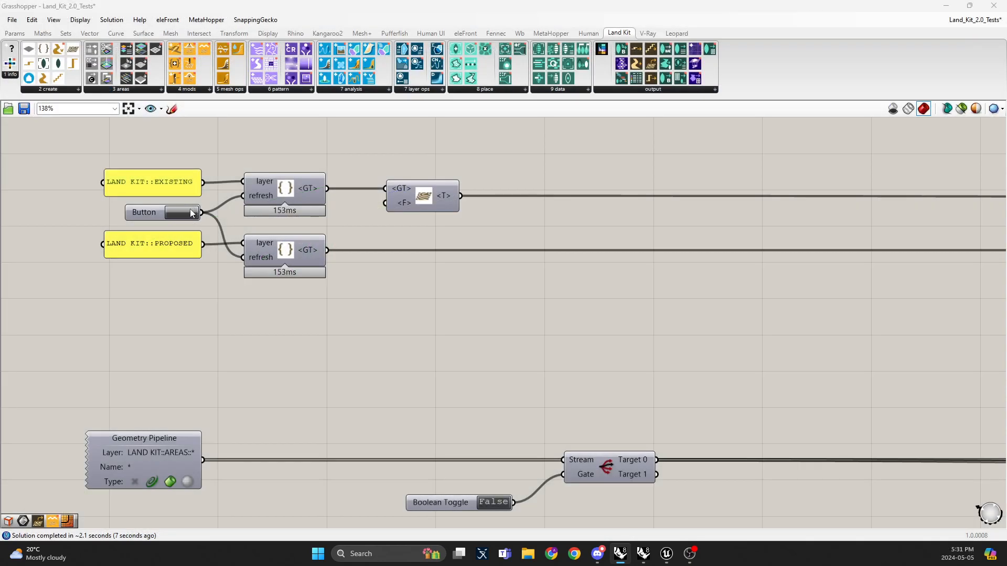
pyautogui.click(187, 213)
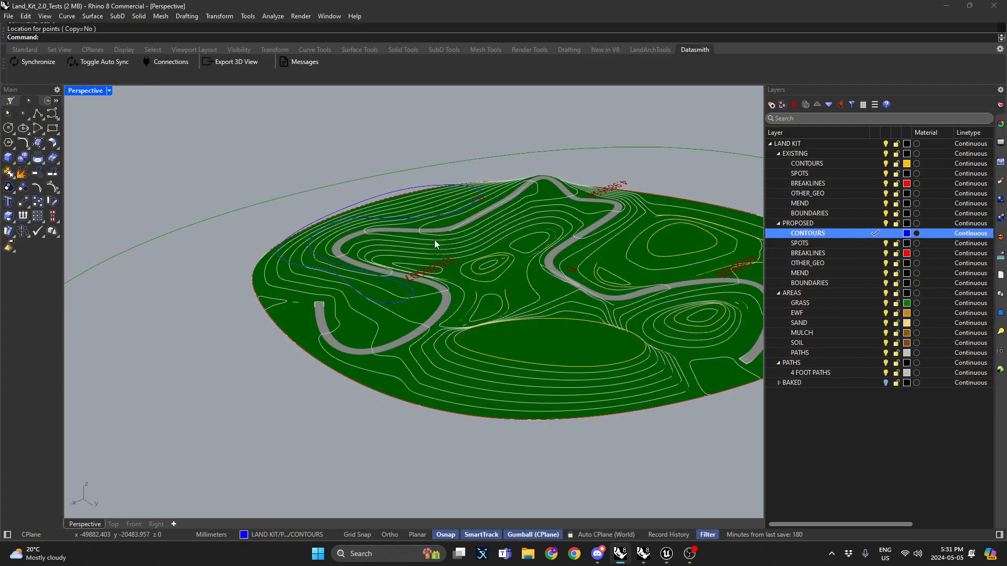
pyautogui.scroll(5, 380, 261)
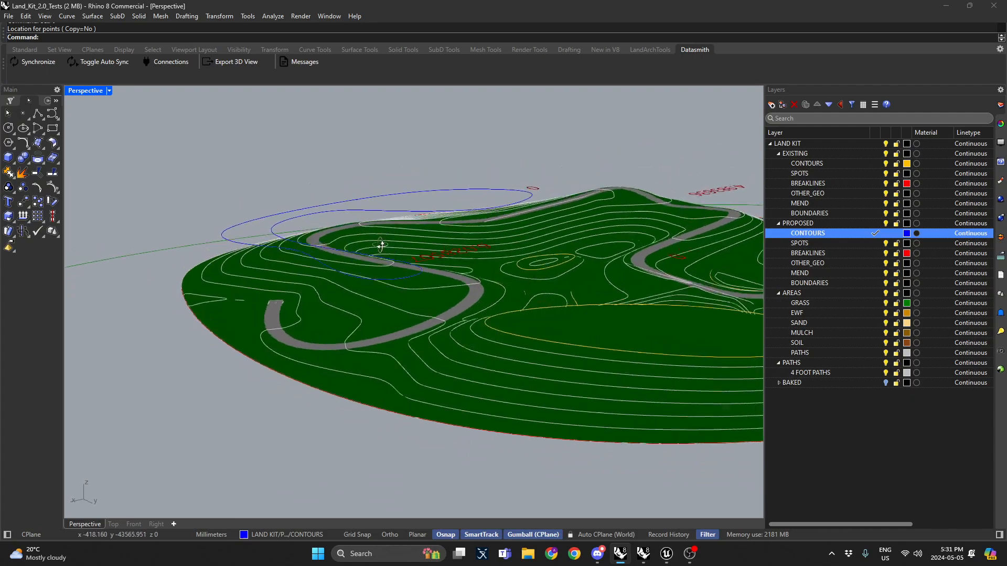
pyautogui.moveTo(366, 265); pyautogui.dragTo(342, 259, button='right')
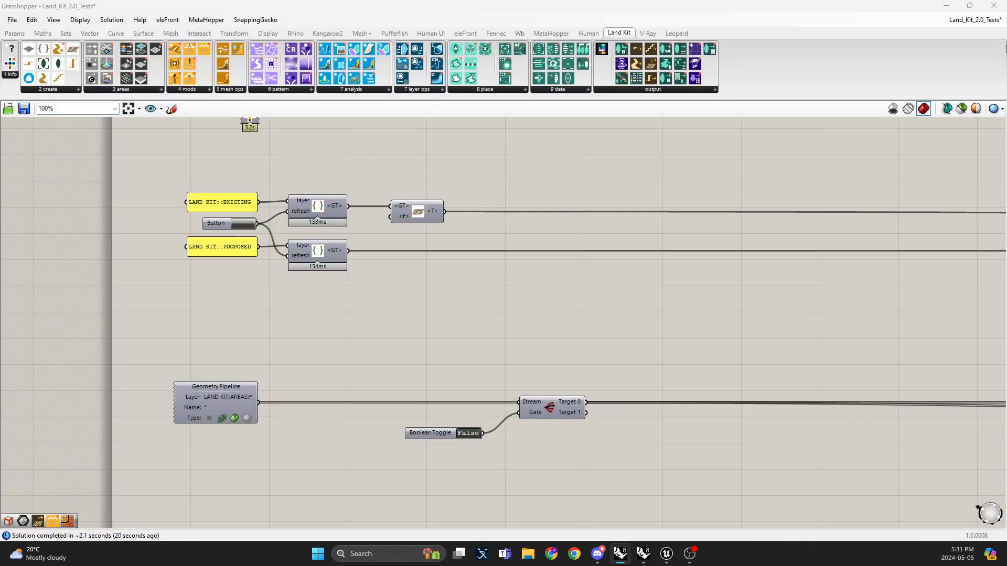
pyautogui.moveTo(748, 279); pyautogui.dragTo(147, 226, button='right')
pyautogui.moveTo(956, 227); pyautogui.dragTo(410, 209, button='right')
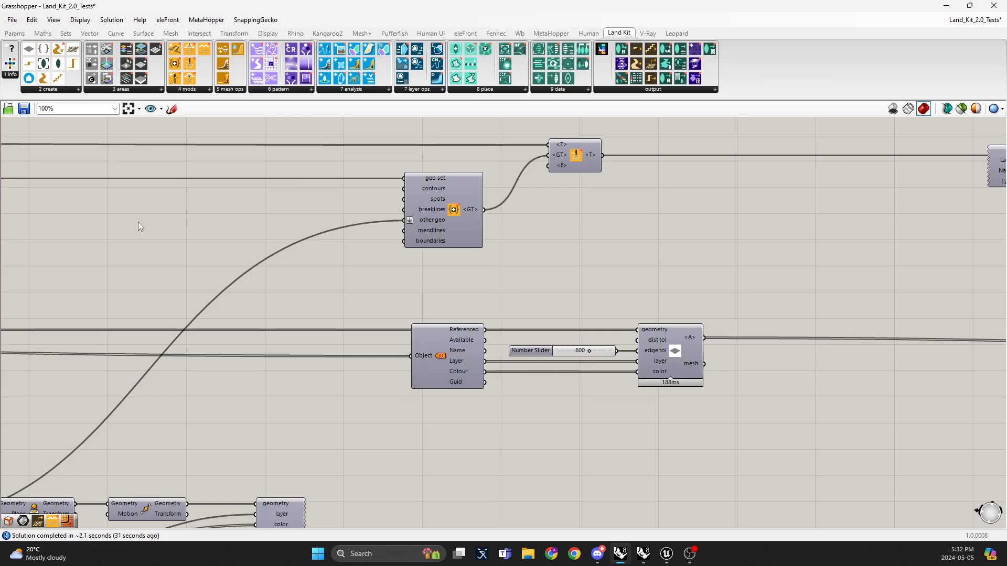
pyautogui.moveTo(229, 205); pyautogui.dragTo(376, 203, button='right')
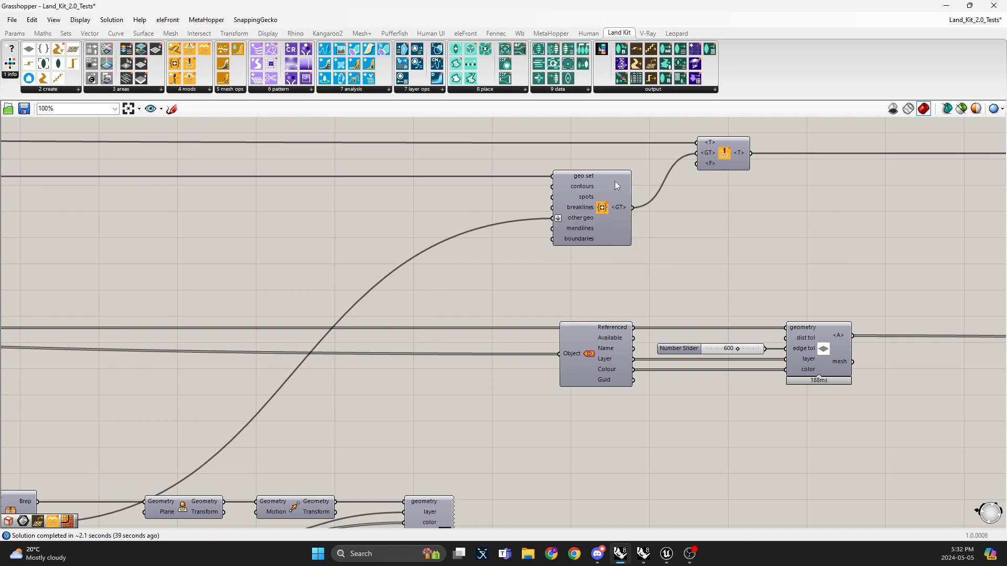
pyautogui.scroll(-4, 615, 181)
pyautogui.moveTo(577, 184); pyautogui.dragTo(743, 179, button='right')
pyautogui.scroll(1, 743, 178)
pyautogui.moveTo(200, 201); pyautogui.dragTo(379, 205, button='right')
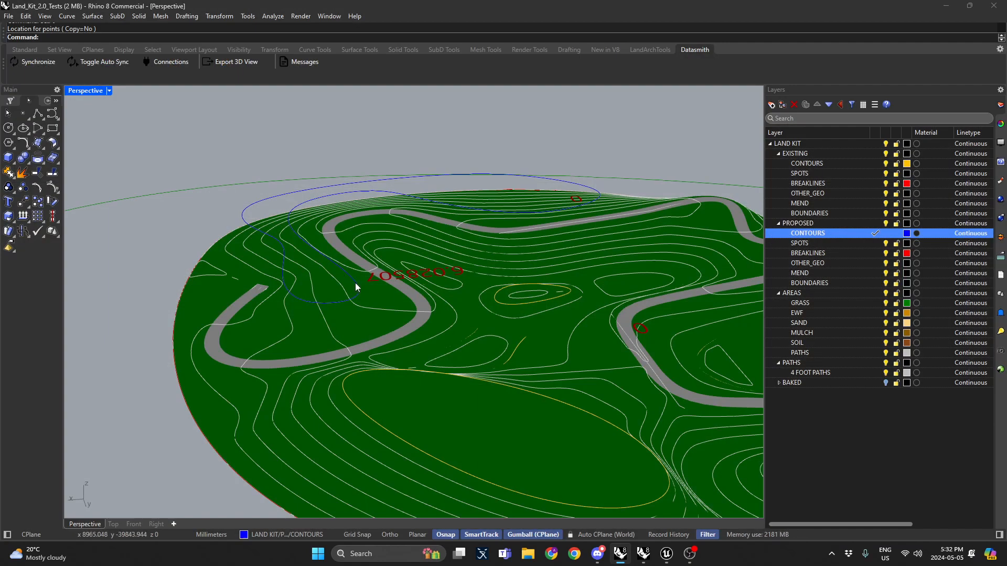
pyautogui.click(355, 282)
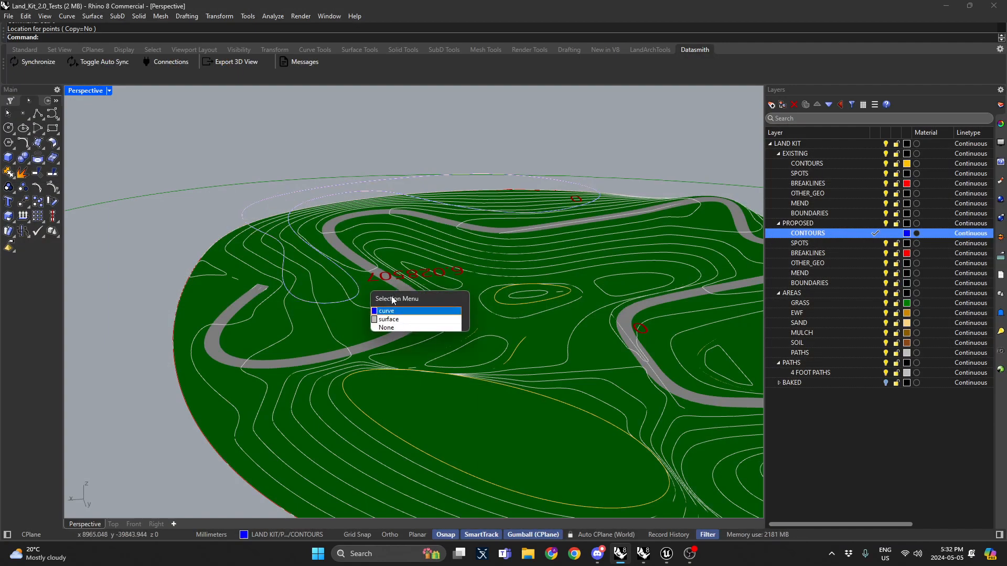
pyautogui.click(388, 319)
pyautogui.click(301, 150)
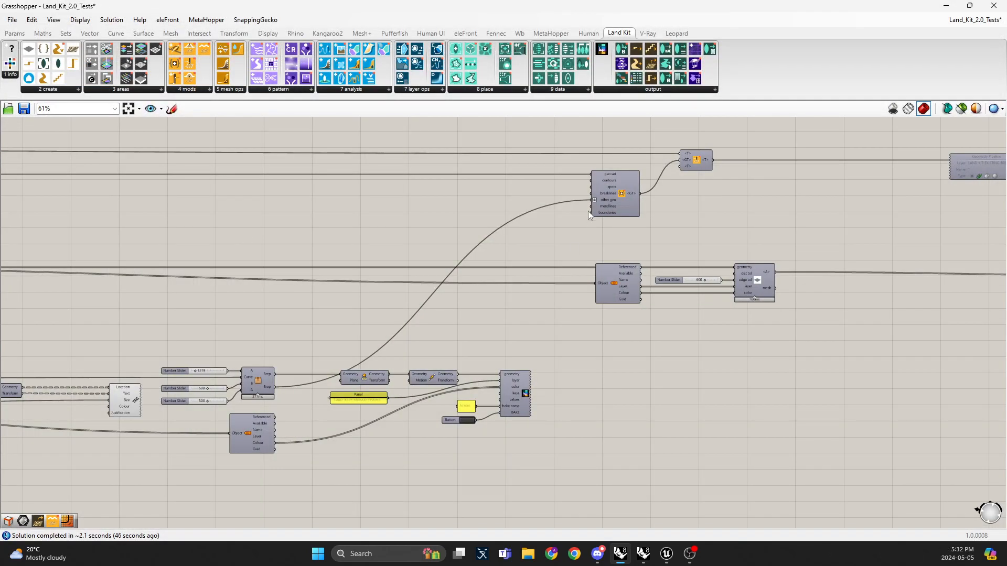
# Step: Reconnect the lower Brep output of the path component to the other geo input of the geometry set component
pyautogui.scroll(2, 587, 210)
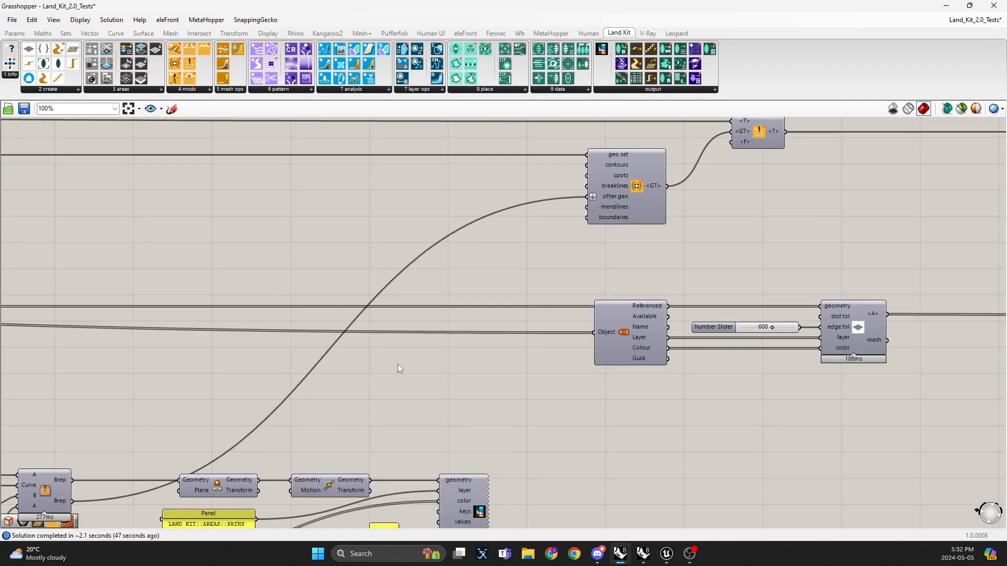
pyautogui.moveTo(386, 374); pyautogui.dragTo(434, 282, button='right')
pyautogui.moveTo(420, 220); pyautogui.dragTo(266, 368, button='right')
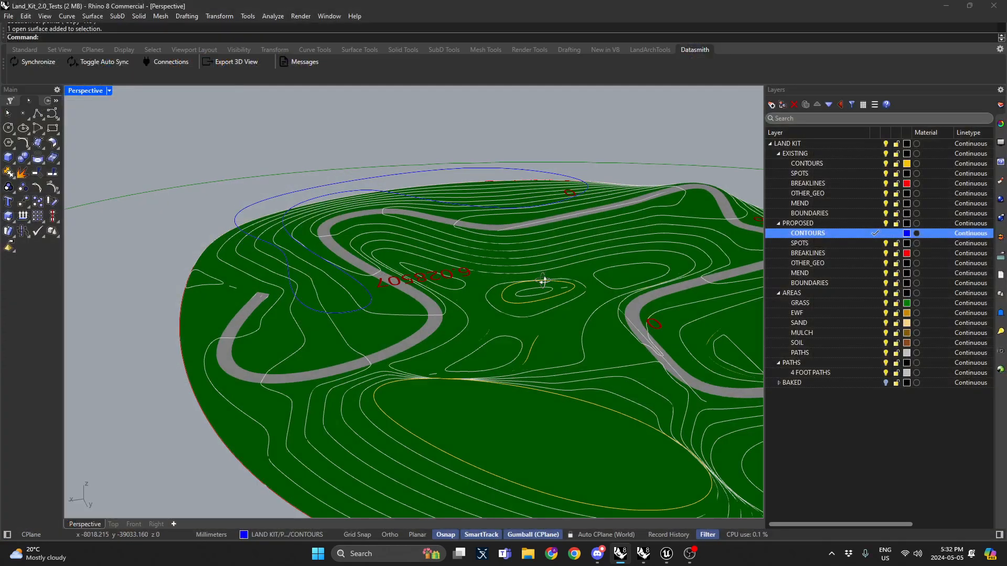
pyautogui.scroll(3, 540, 284)
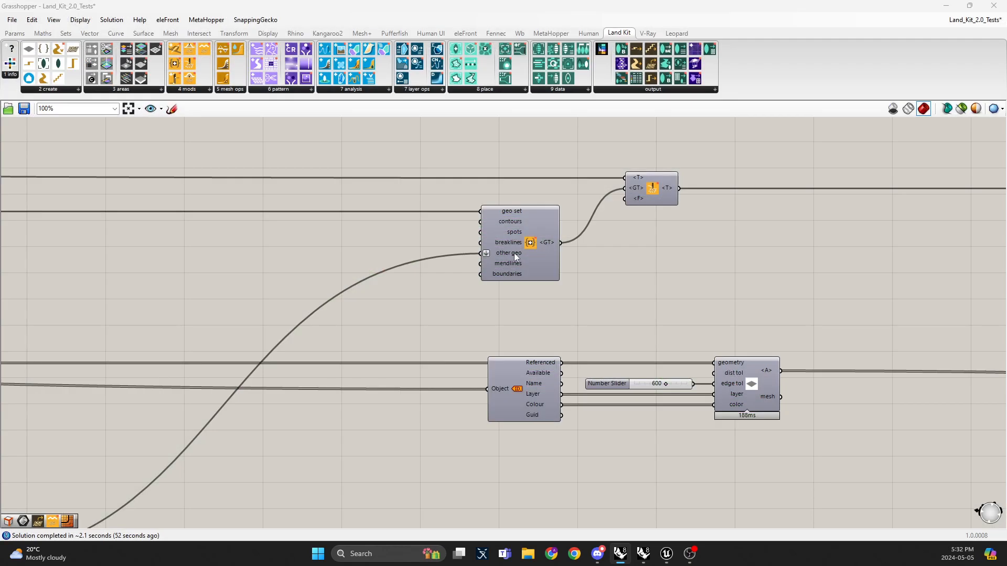
pyautogui.moveTo(514, 254)
pyautogui.moveTo(461, 268); pyautogui.dragTo(559, 214, button='right')
pyautogui.scroll(-1, 569, 206)
pyautogui.moveTo(579, 205); pyautogui.dragTo(137, 462)
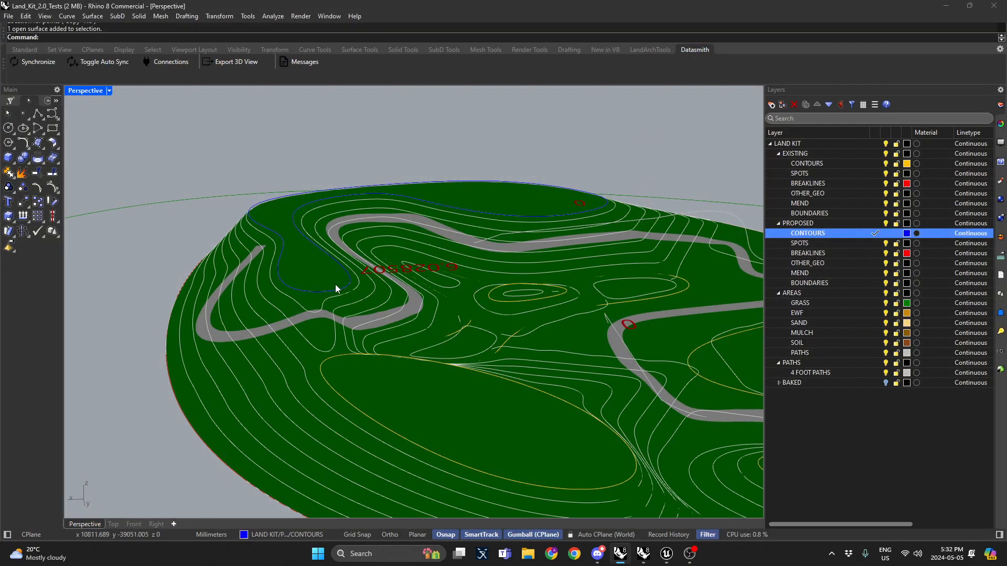
pyautogui.moveTo(335, 284); pyautogui.dragTo(298, 236, button='right')
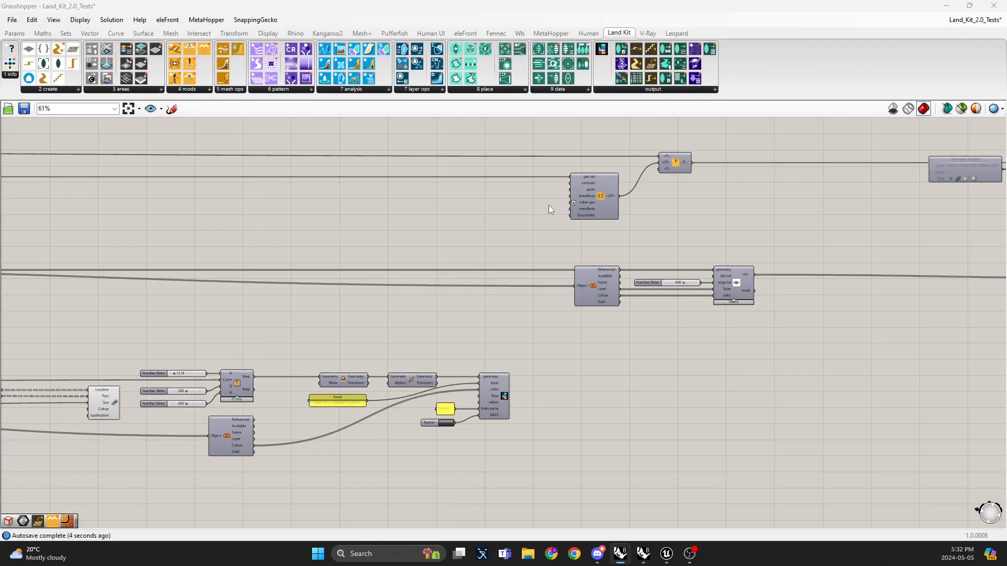
pyautogui.scroll(3, 509, 213)
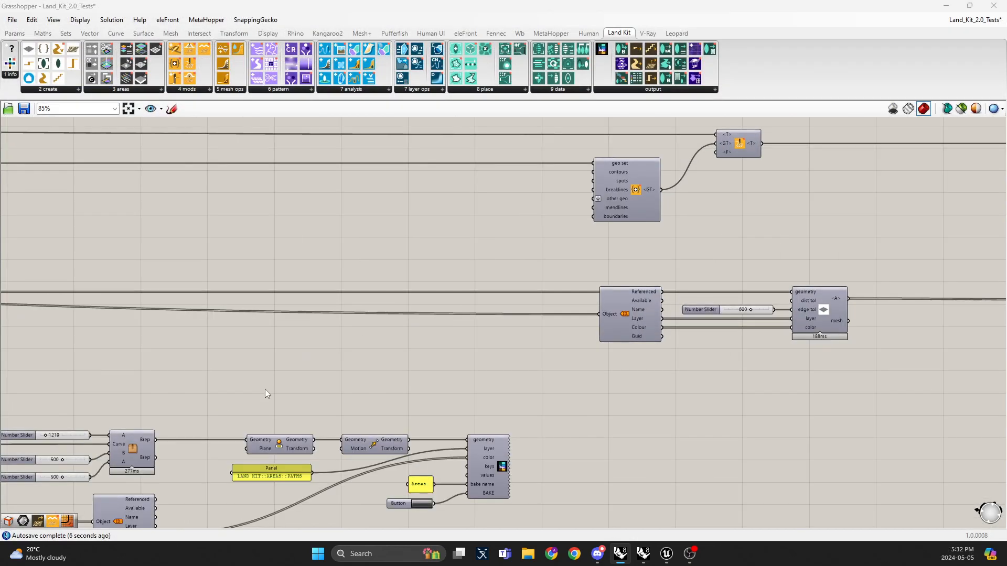
pyautogui.moveTo(204, 412); pyautogui.dragTo(192, 362, button='right')
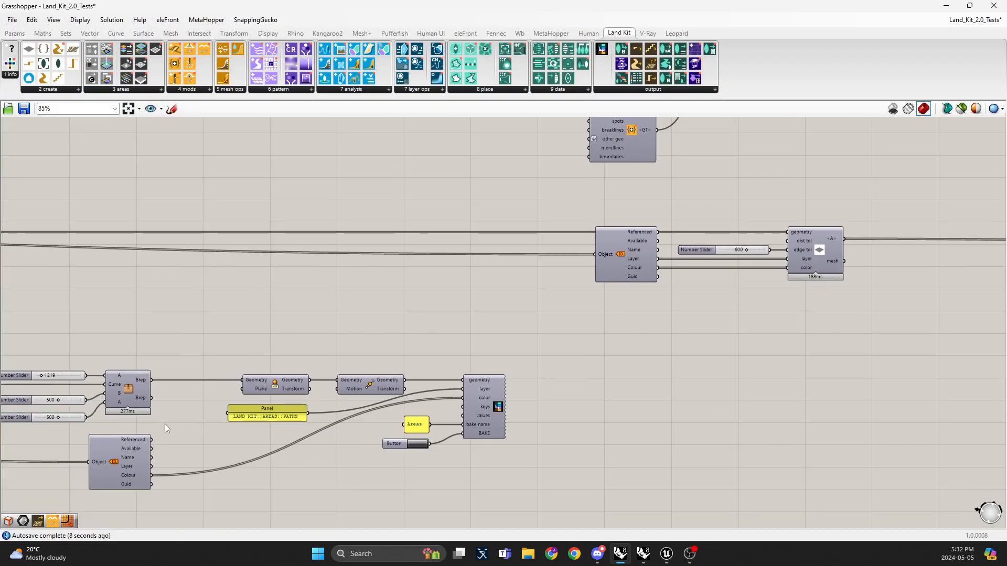
pyautogui.moveTo(151, 397); pyautogui.dragTo(591, 139)
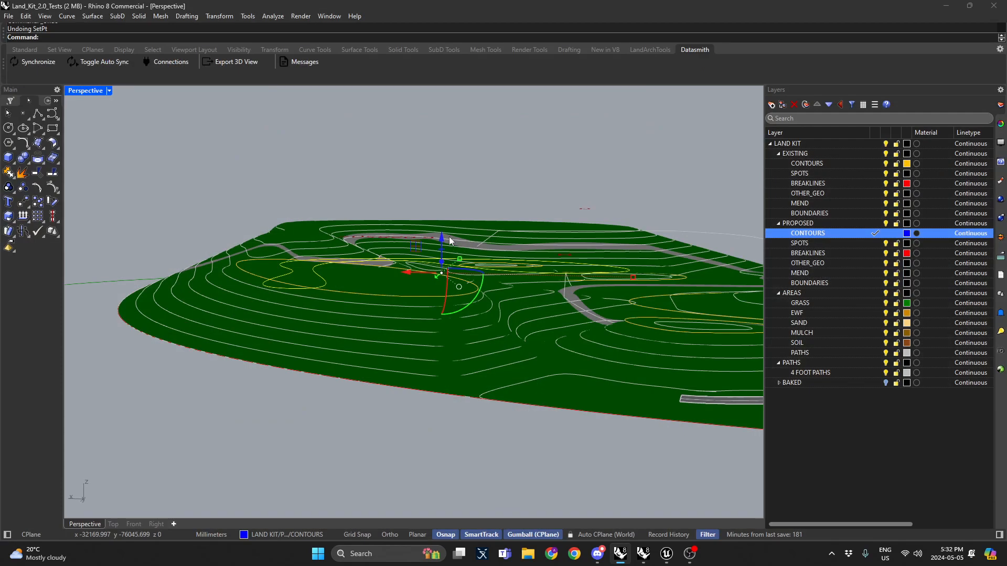
# Step: Select the new contour curve and reapply SetPt with only Set Z enabled, picking its target elevation in the viewport
pyautogui.moveTo(426, 236); pyautogui.dragTo(405, 295, button='right')
pyautogui.click(366, 334)
pyautogui.scroll(-4, 316, 286)
pyautogui.moveTo(316, 287); pyautogui.dragTo(382, 232, button='right')
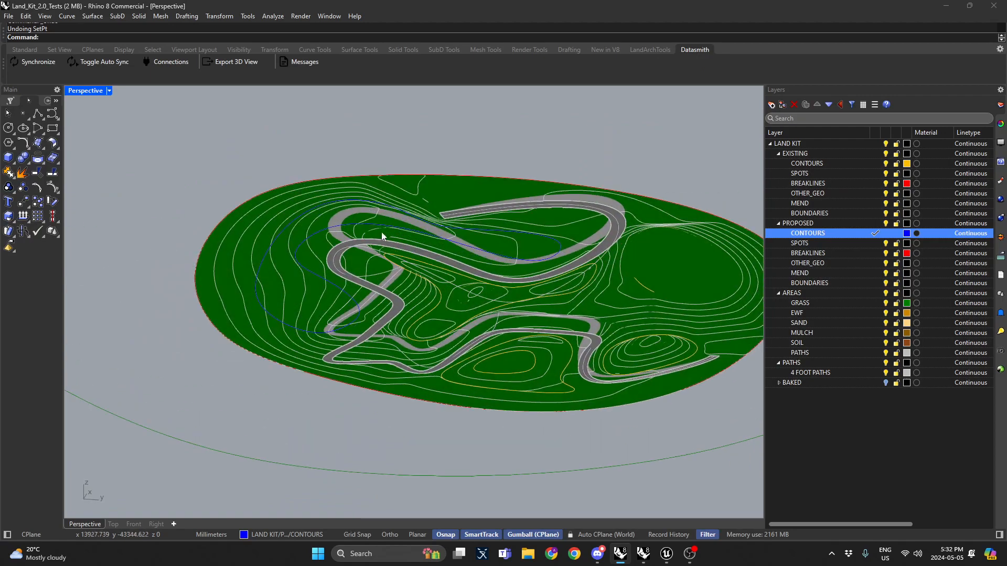
pyautogui.click(312, 236)
pyautogui.moveTo(313, 236); pyautogui.dragTo(625, 302, button='right')
pyautogui.write('SetPt')
pyautogui.press('Return')
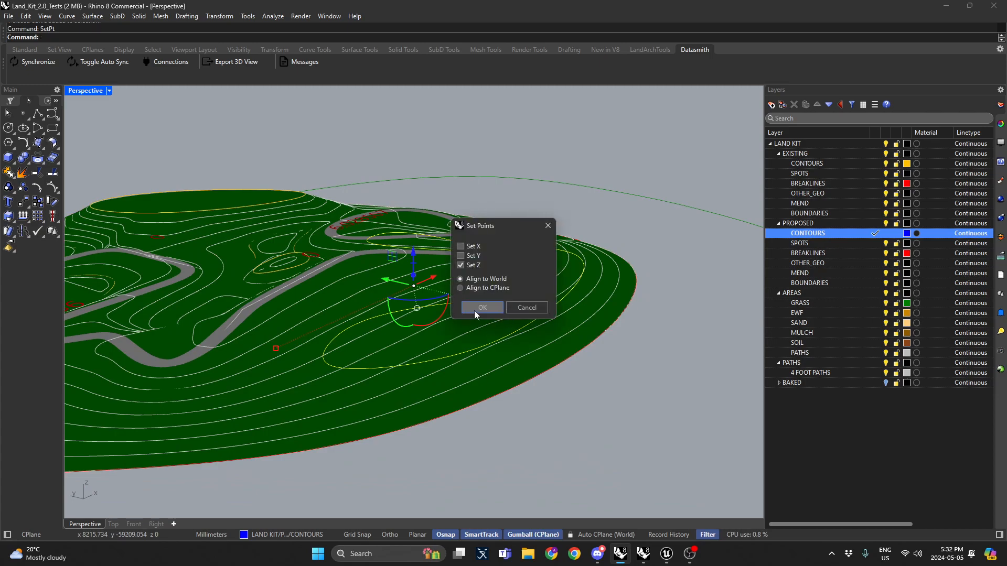
pyautogui.click(477, 305)
pyautogui.click(248, 309)
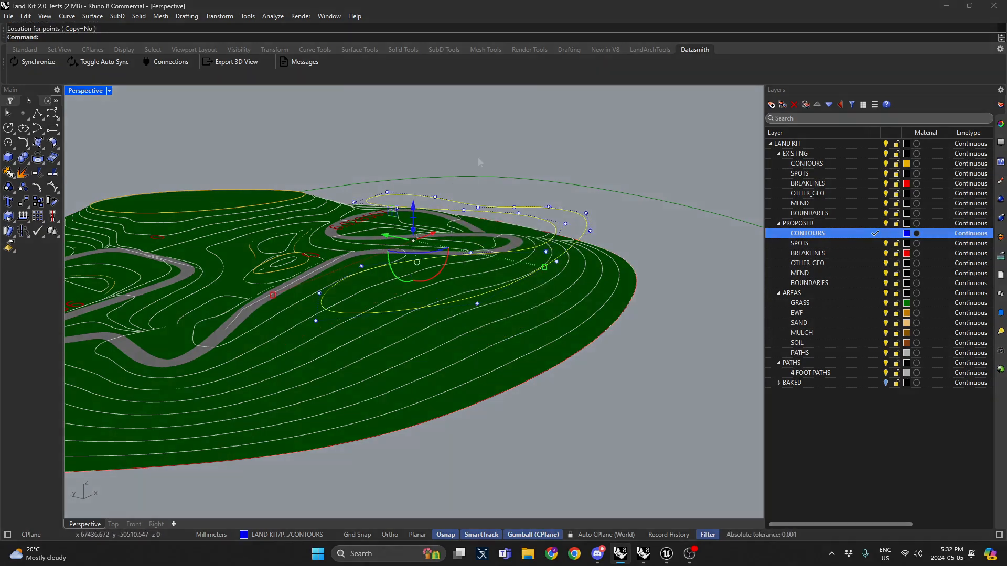
# Step: Move the new contour curve onto the EXISTING CONTOURS layer and deselect it
pyautogui.hotkey('alt', 'Tab')
pyautogui.hotkey('alt', 'Tab')
pyautogui.hotkey('alt', 'Tab')
pyautogui.moveTo(66, 267); pyautogui.dragTo(376, 279, button='right')
pyautogui.hotkey('alt', 'Tab')
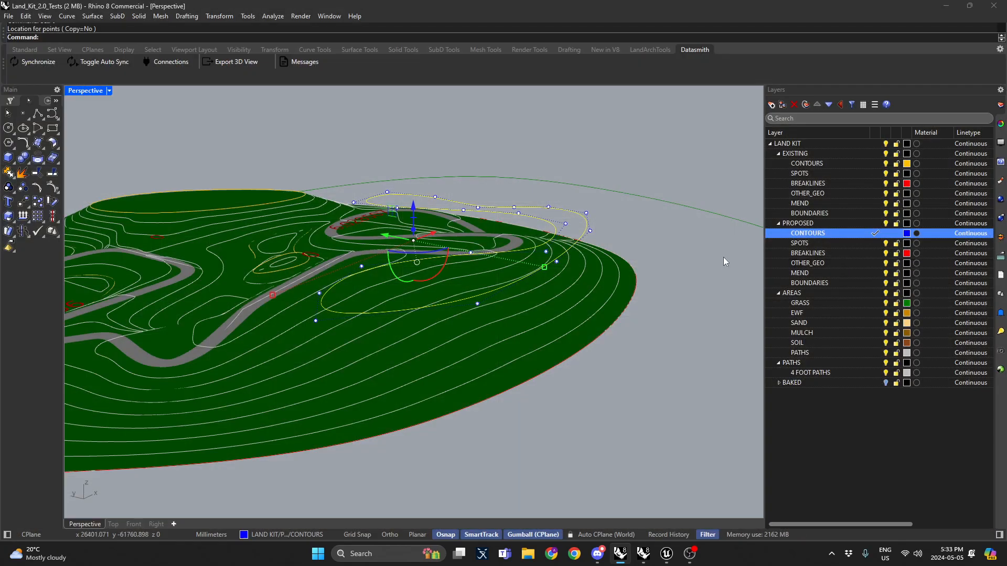
pyautogui.rightClick(822, 165)
pyautogui.click(863, 214)
pyautogui.click(636, 171)
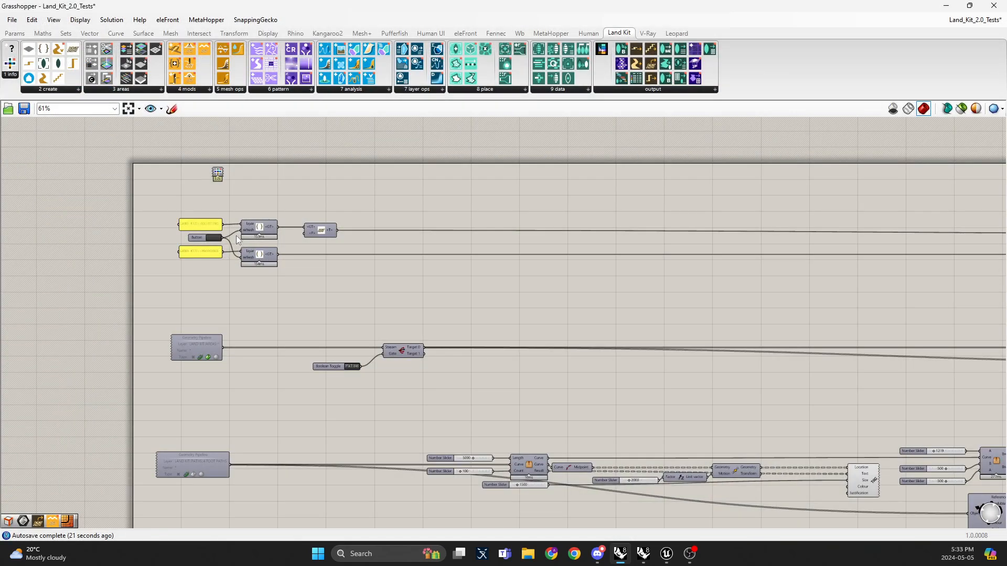
# Step: Orbit and zoom around the terrain to inspect how the updated contour regrades the surface
pyautogui.scroll(4, 213, 239)
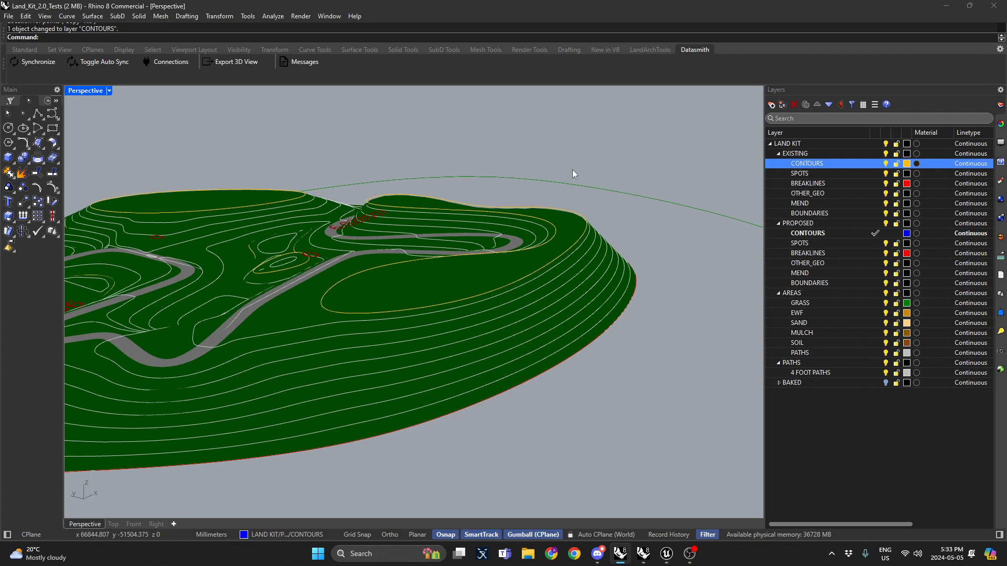
pyautogui.moveTo(573, 171); pyautogui.dragTo(390, 282, button='right')
pyautogui.scroll(4, 458, 232)
pyautogui.scroll(3, 276, 252)
pyautogui.scroll(-3, 390, 282)
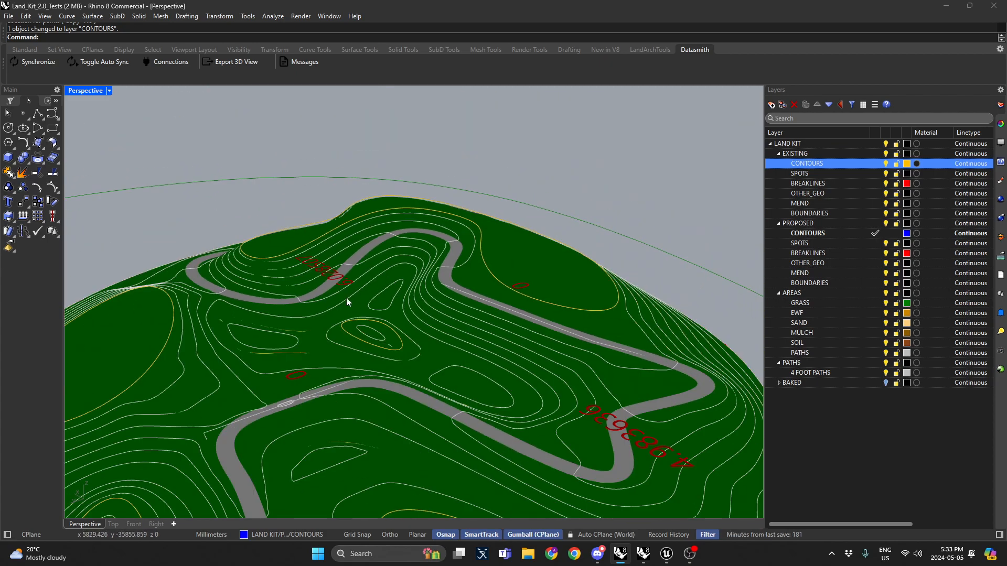
pyautogui.moveTo(346, 298); pyautogui.dragTo(727, 206, button='right')
pyautogui.scroll(-5, 599, 242)
pyautogui.scroll(6, 625, 232)
pyautogui.moveTo(198, 263); pyautogui.dragTo(478, 256, button='right')
pyautogui.moveTo(529, 257); pyautogui.dragTo(470, 274, button='right')
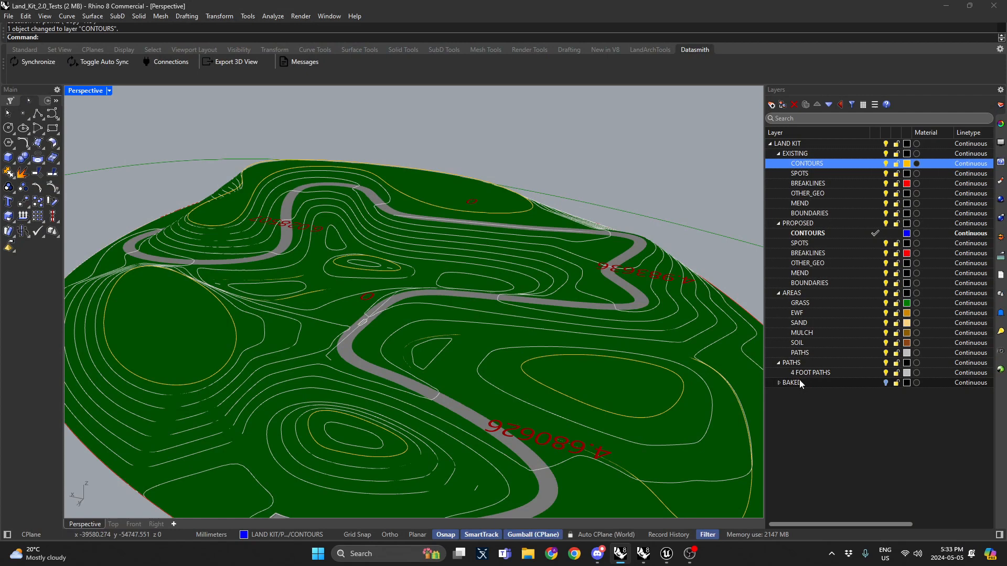
# Step: Make BAKED the current layer, collapse the layer groups, and bake the regraded terrain mesh from Grasshopper
pyautogui.doubleClick(797, 383)
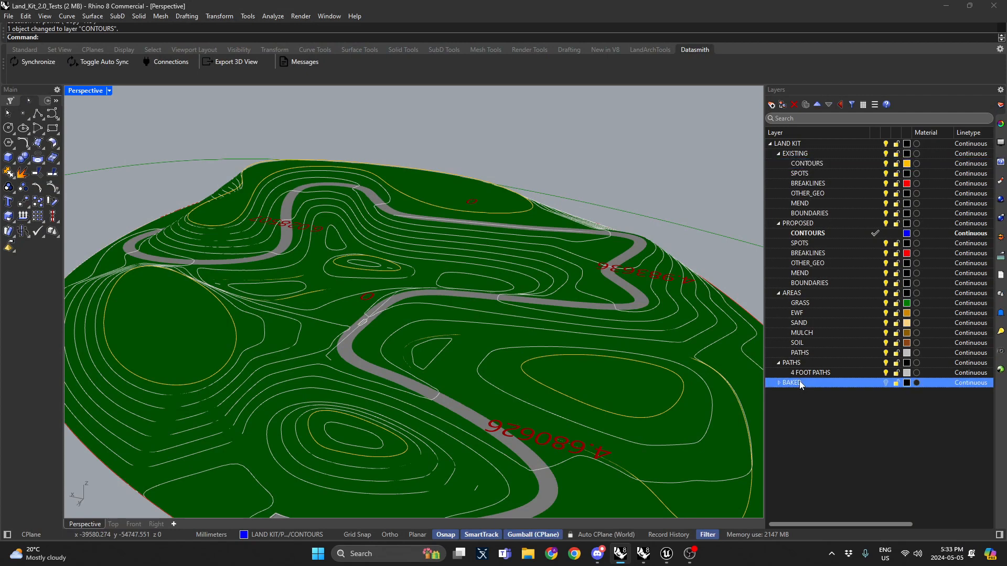
pyautogui.click(778, 223)
pyautogui.click(778, 234)
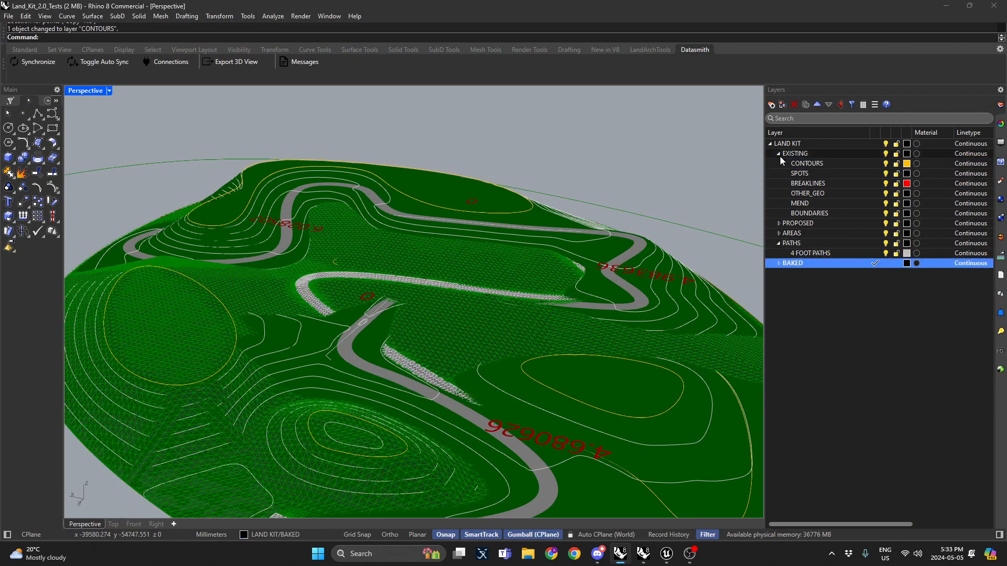
pyautogui.click(778, 154)
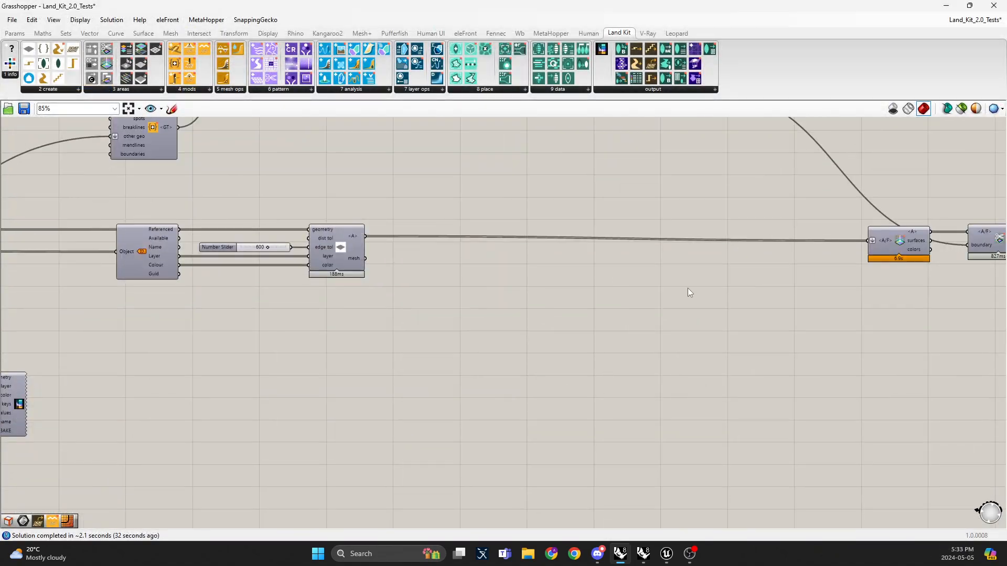
pyautogui.scroll(3, 274, 295)
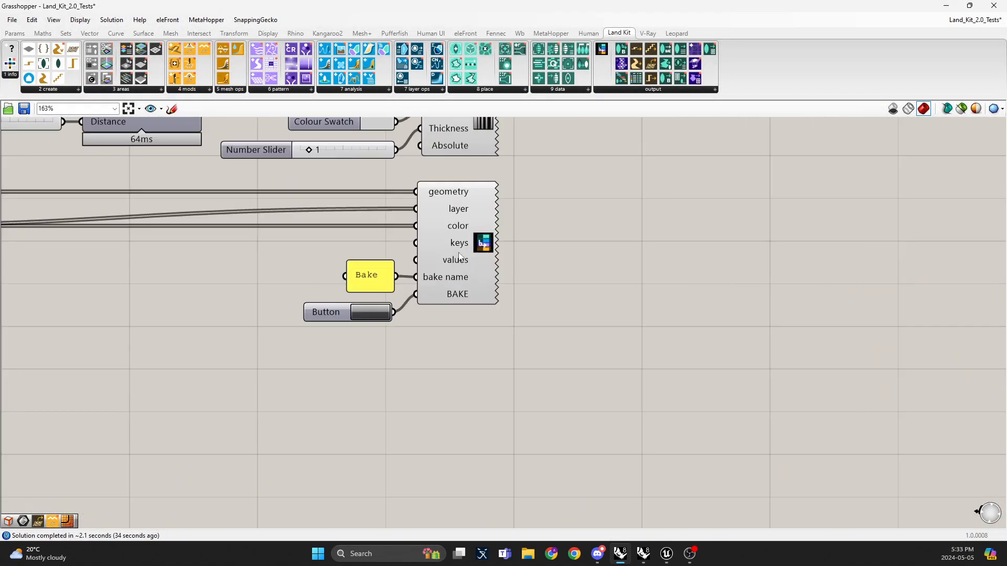
pyautogui.click(375, 314)
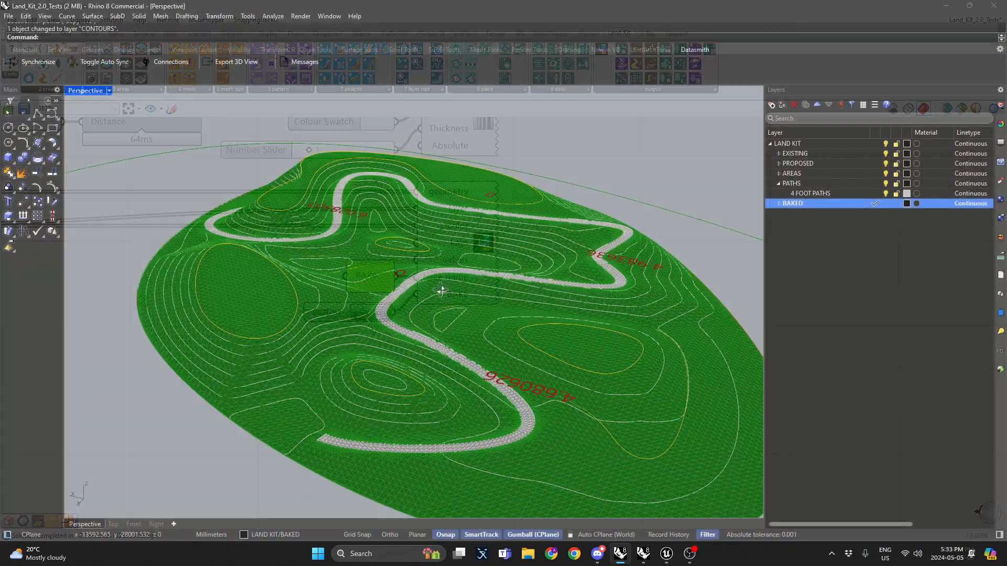
# Step: Zoom in and orbit along the baked terrain to examine the path and ground mesh triangulation
pyautogui.scroll(3, 342, 333)
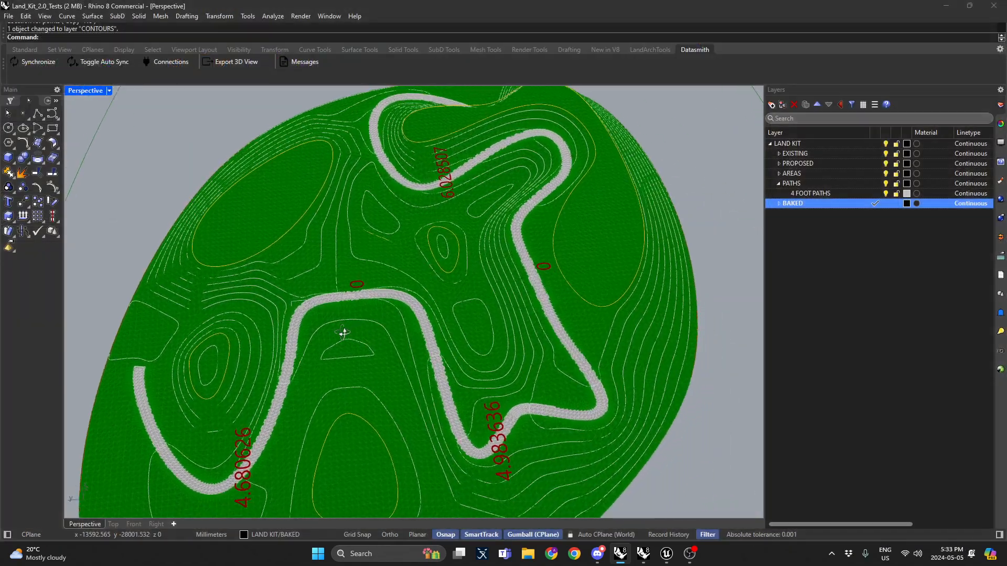
pyautogui.moveTo(342, 333); pyautogui.dragTo(353, 293, button='right')
pyautogui.scroll(5, 404, 304)
pyautogui.scroll(-5, 459, 260)
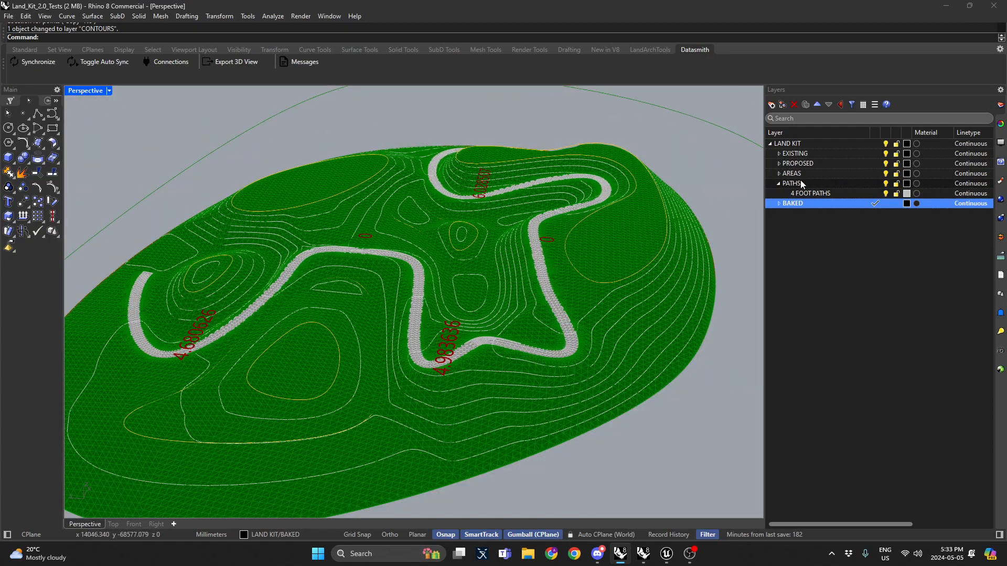
pyautogui.click(779, 184)
pyautogui.scroll(10, 544, 274)
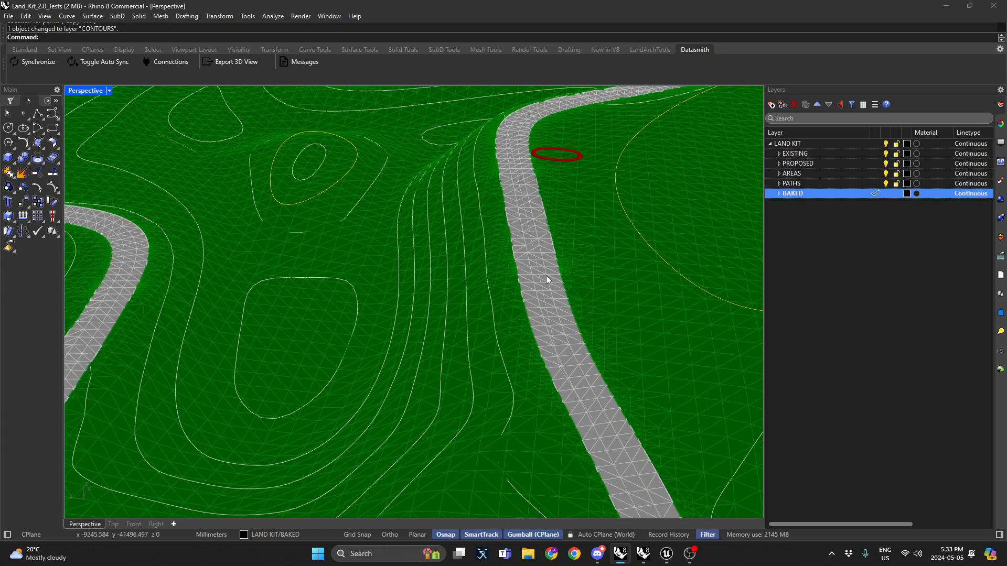
pyautogui.scroll(5, 542, 279)
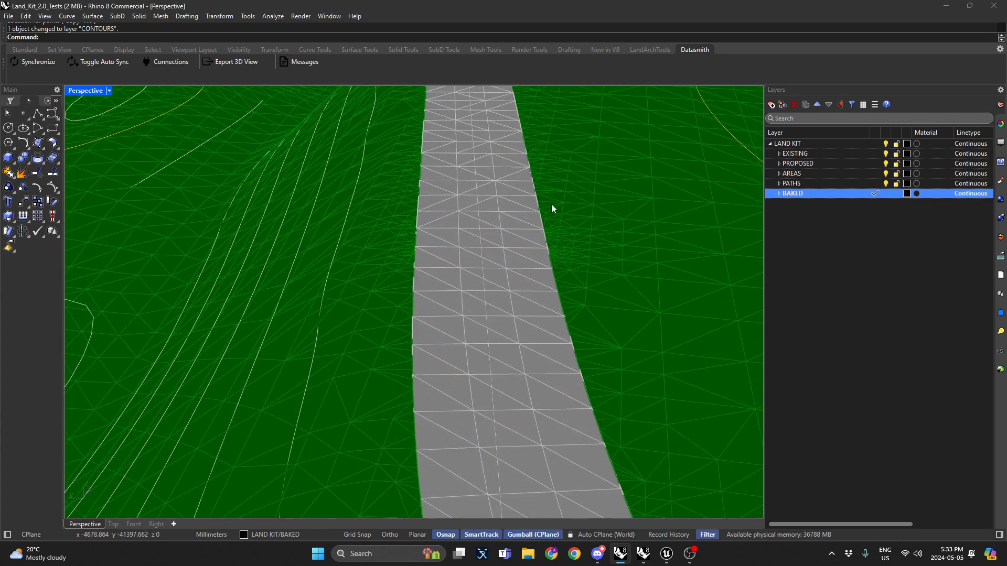
pyautogui.scroll(3, 552, 203)
pyautogui.scroll(2, 555, 210)
pyautogui.scroll(-4, 540, 246)
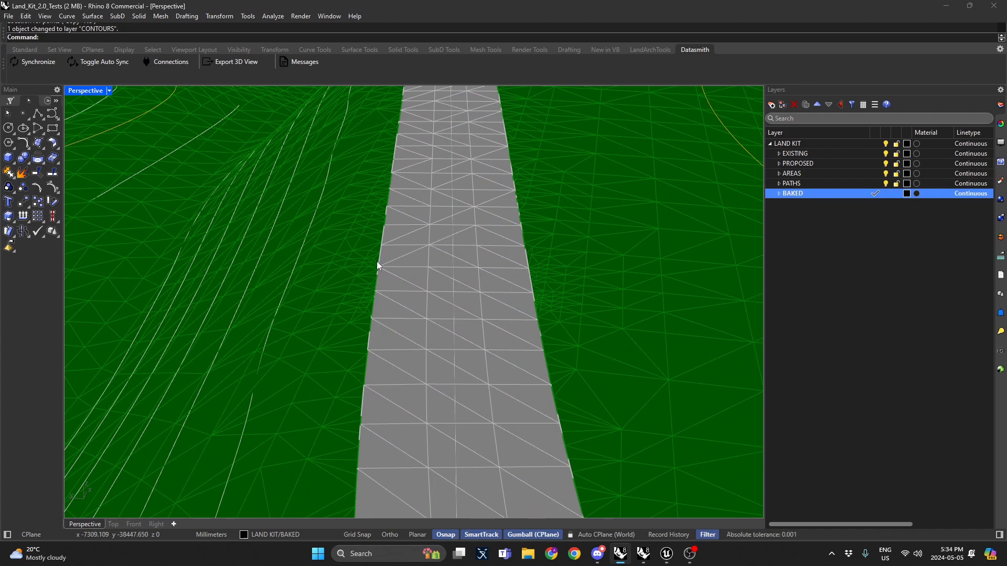
pyautogui.moveTo(383, 244); pyautogui.dragTo(412, 238, button='right')
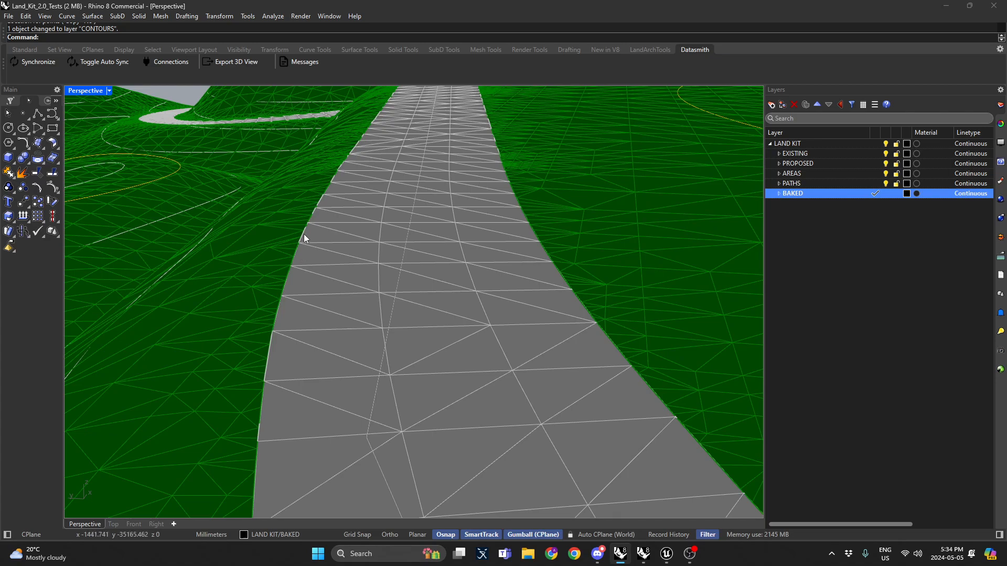
pyautogui.scroll(2, 303, 236)
pyautogui.scroll(-5, 382, 215)
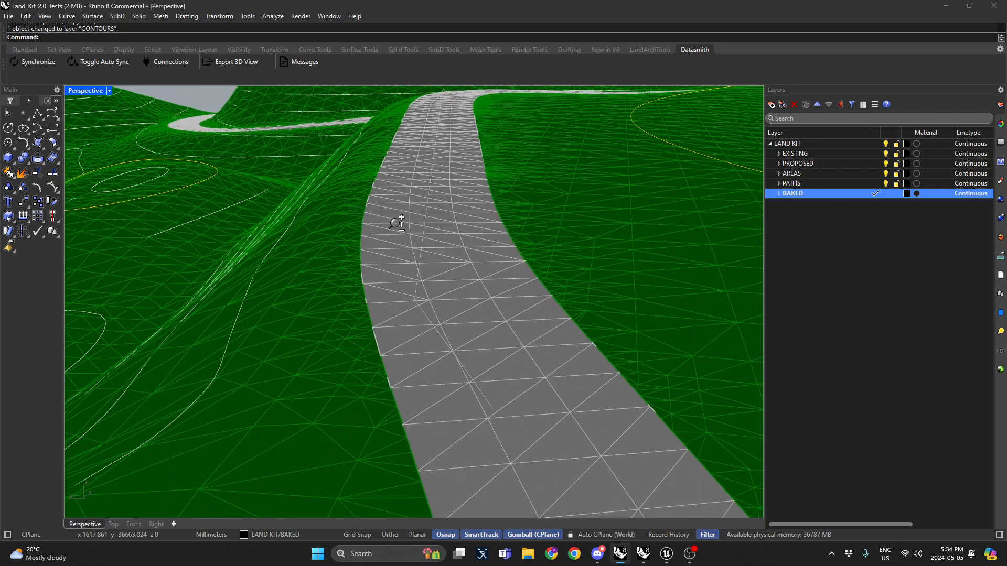
pyautogui.moveTo(427, 222); pyautogui.dragTo(568, 244, button='right')
# Step: Turn on Datasmith Auto Sync to link the Rhino scene to Unreal Engine
pyautogui.scroll(-5, 479, 235)
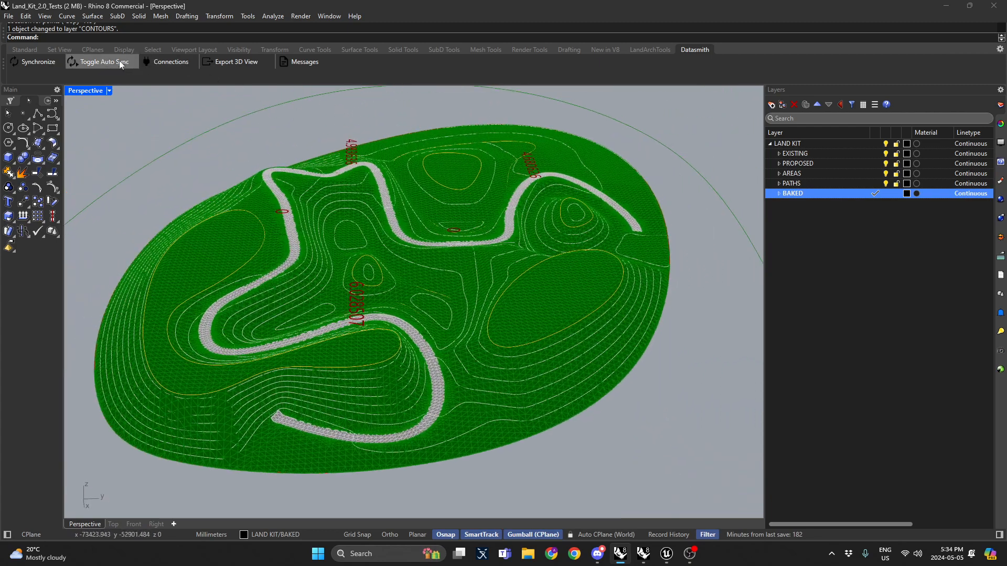
pyautogui.click(120, 62)
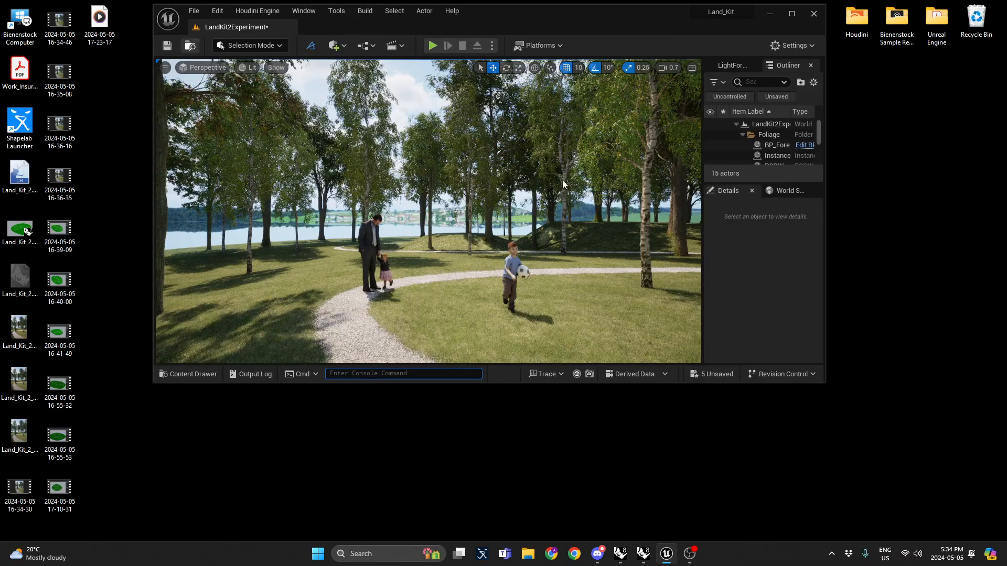
# Step: Maximize the editor window and fly up above the terrain to view it from overhead
pyautogui.doubleClick(615, 3)
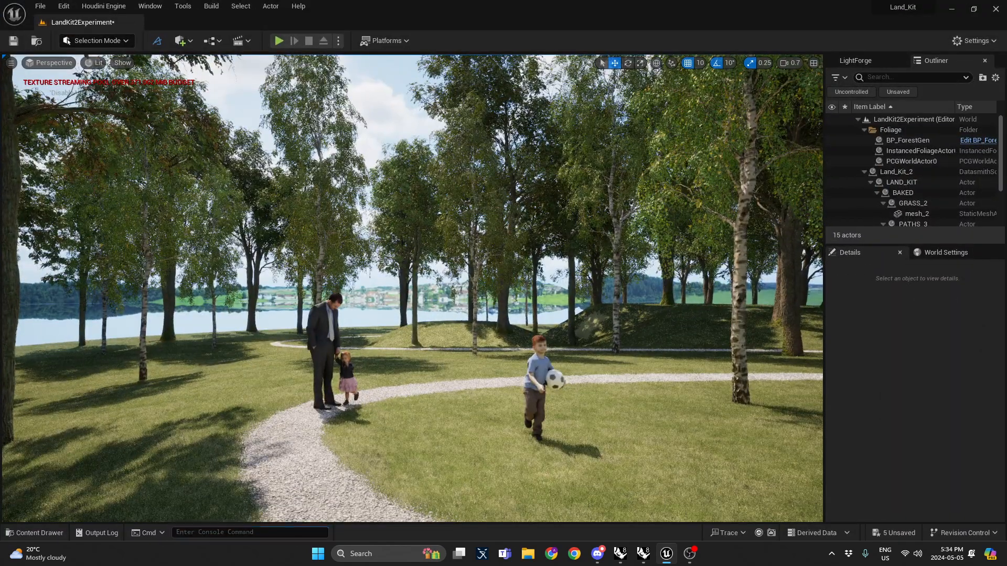
pyautogui.moveTo(546, 168); pyautogui.dragTo(541, 284, button='right')
pyautogui.press('s')
pyautogui.scroll(5, 536, 236)
pyautogui.scroll(2, 544, 233)
pyautogui.press('w')
pyautogui.scroll(-1, 543, 237)
pyautogui.press('s')
pyautogui.scroll(2, 540, 286)
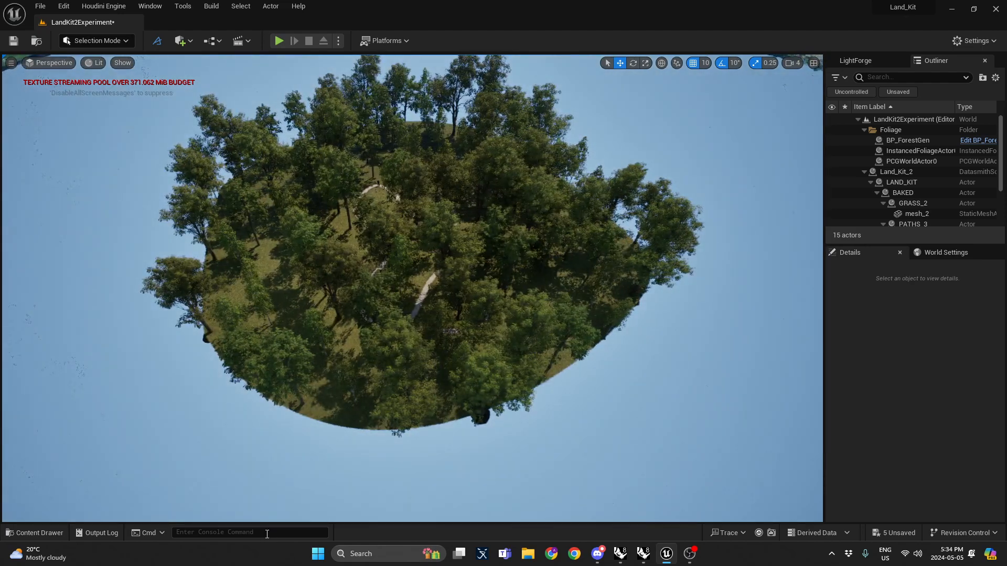
# Step: Cap the frame rate with the t.MaxFPS console command and set the viewport screen percentage to 50
pyautogui.write('t.maxf')
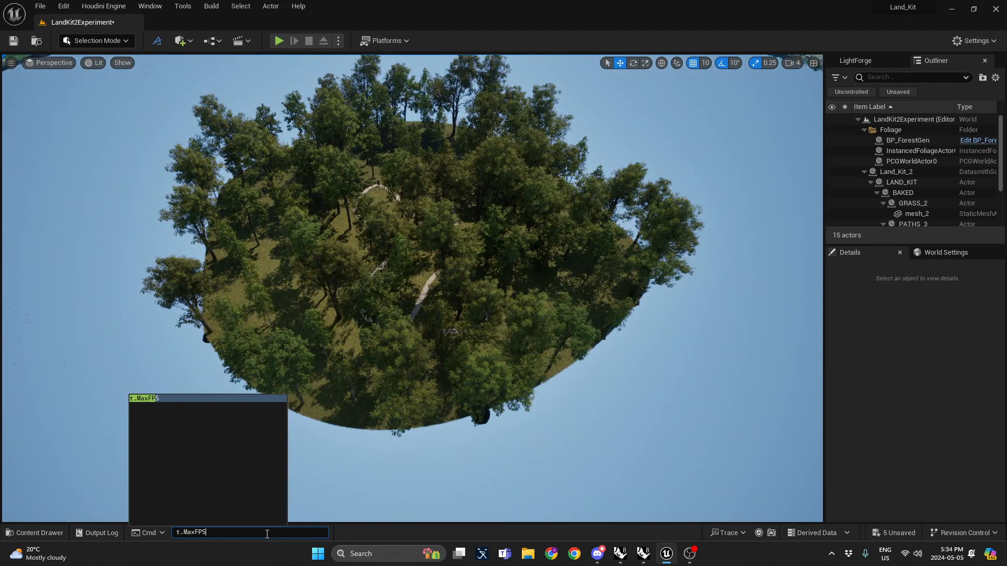
pyautogui.write(' 3')
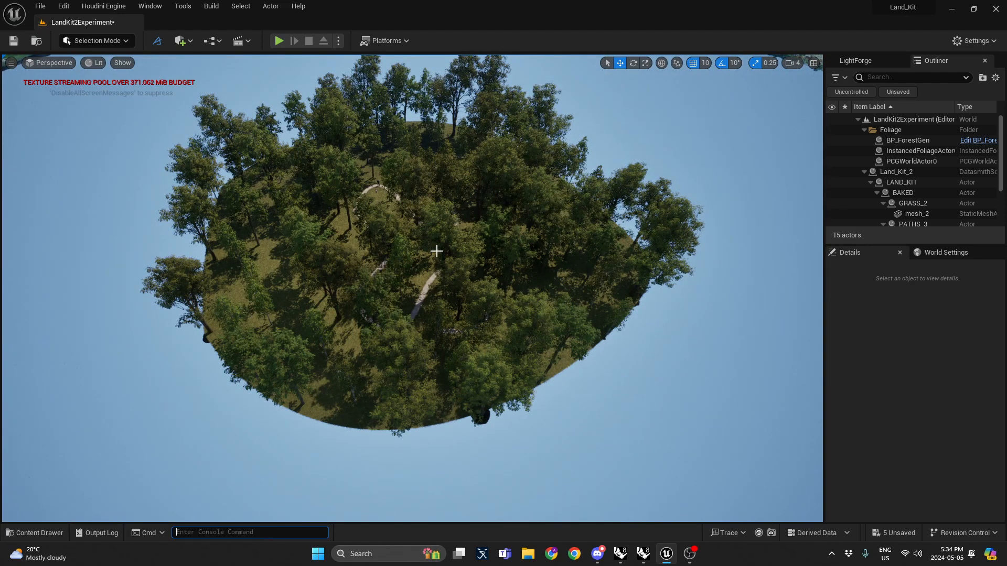
pyautogui.press('w')
pyautogui.moveTo(540, 284); pyautogui.dragTo(540, 268, button='right')
pyautogui.scroll(-1, 541, 264)
pyautogui.press('w')
pyautogui.click(10, 63)
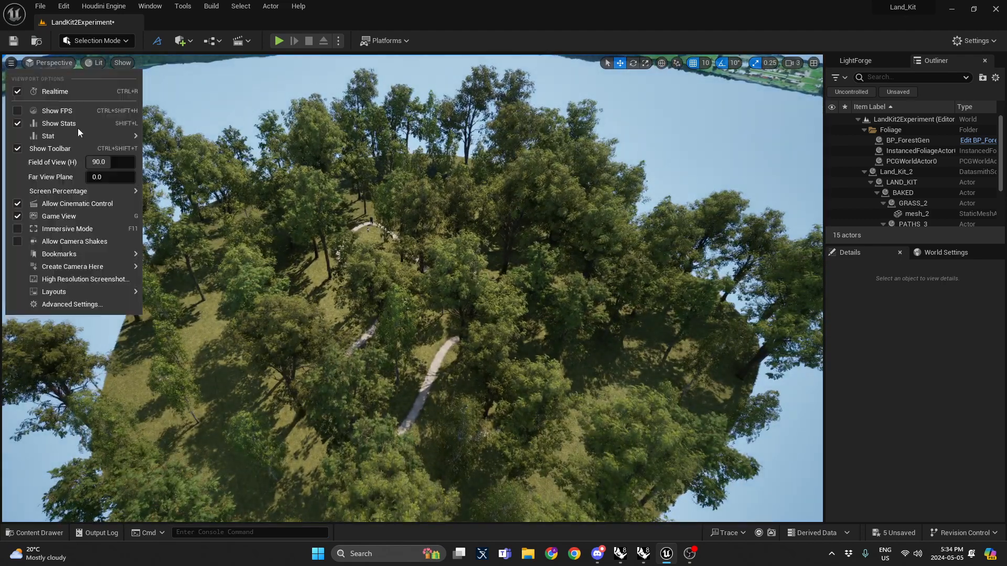
pyautogui.moveTo(89, 192)
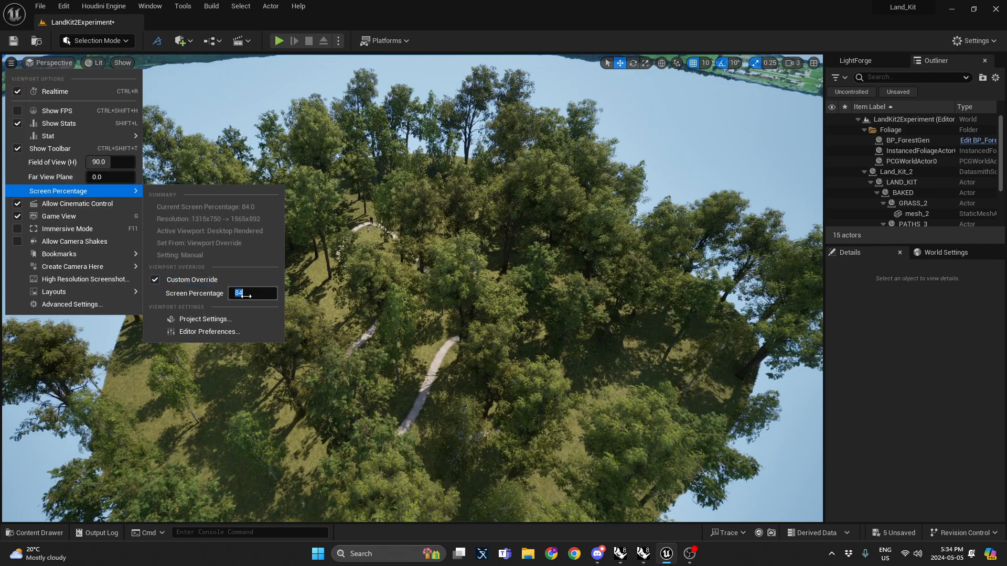
pyautogui.click(247, 297)
pyautogui.write('50')
pyautogui.press('Return')
# Step: Hide the BP_ForestGen forest actor to expose the bare terrain
pyautogui.moveTo(409, 294); pyautogui.dragTo(409, 265, button='right')
pyautogui.scroll(-1, 409, 263)
pyautogui.scroll(-1, 504, 250)
pyautogui.moveTo(504, 250); pyautogui.dragTo(504, 250, button='right')
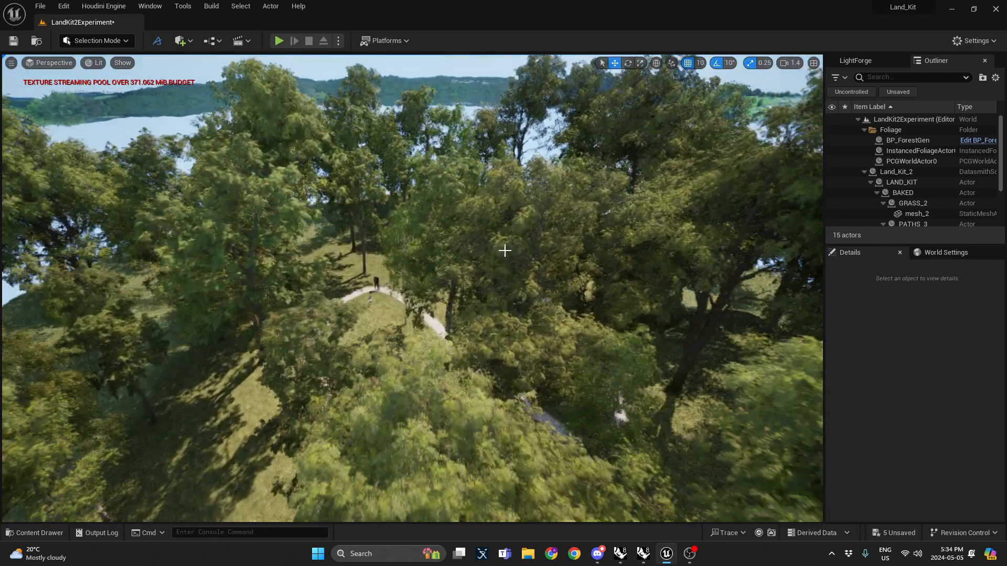
pyautogui.click(568, 213)
pyautogui.click(832, 140)
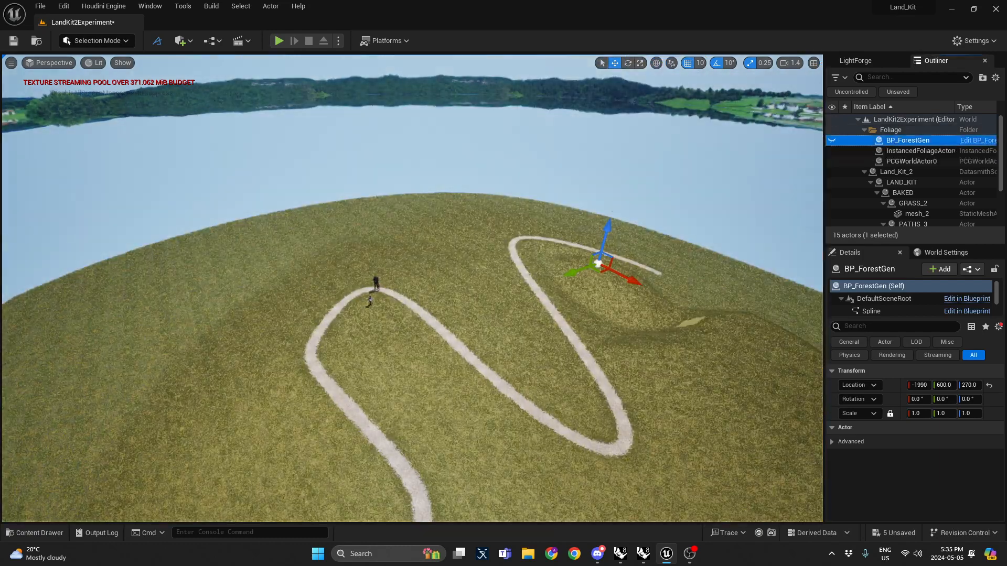
# Step: Select the terrain mesh and orbit around it to inspect the grass surface and path
pyautogui.moveTo(540, 260); pyautogui.dragTo(477, 266, button='right')
pyautogui.press('s')
pyautogui.scroll(2, 509, 263)
pyautogui.click(470, 248)
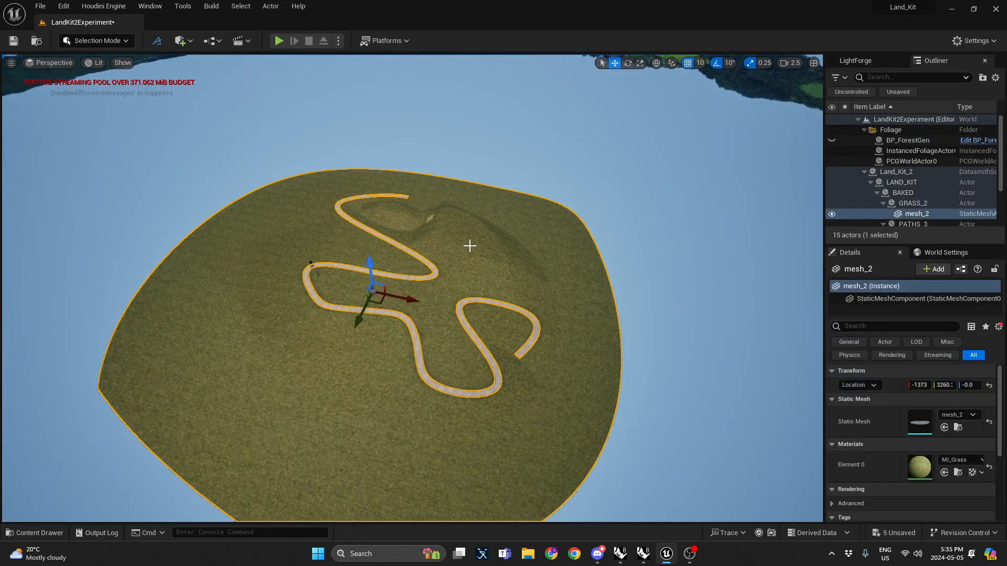
pyautogui.click(270, 70)
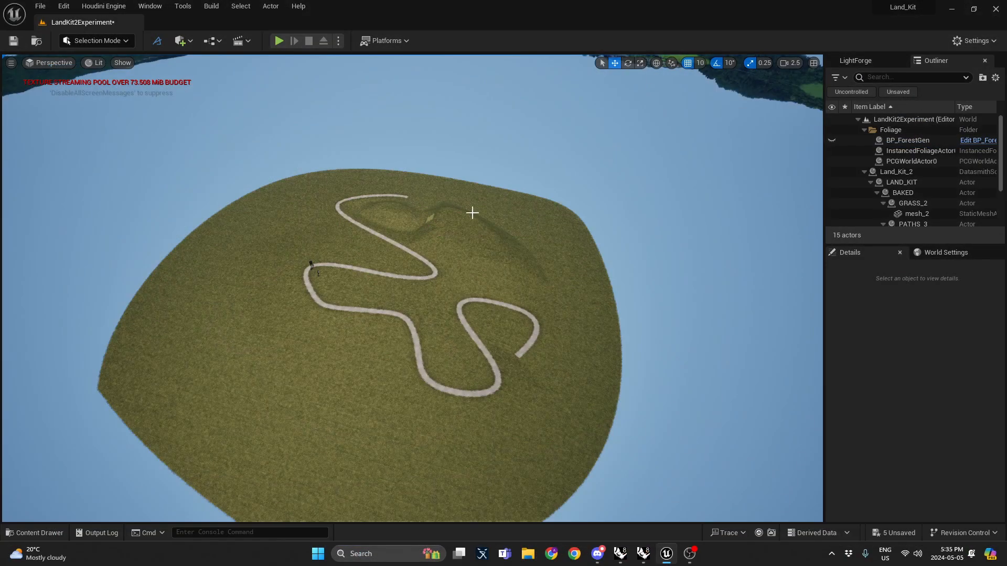
pyautogui.moveTo(429, 180); pyautogui.dragTo(434, 196, button='right')
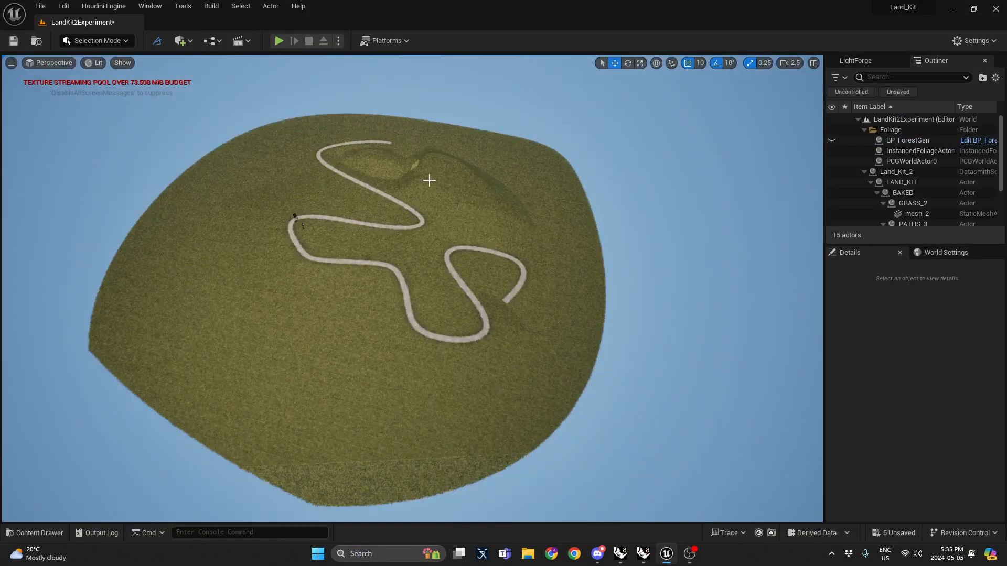
# Step: Enable Direct Link Auto-Reimport on the Land_Kit_2 Datasmith scene in the Datasmith content folder
pyautogui.hotkey('ctrl', 'space')
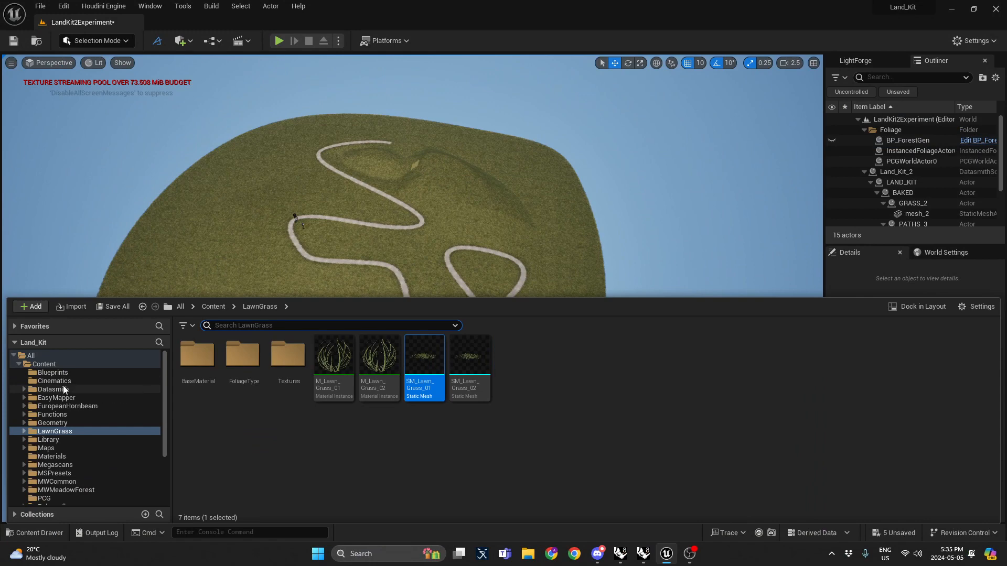
pyautogui.click(63, 389)
pyautogui.doubleClick(198, 357)
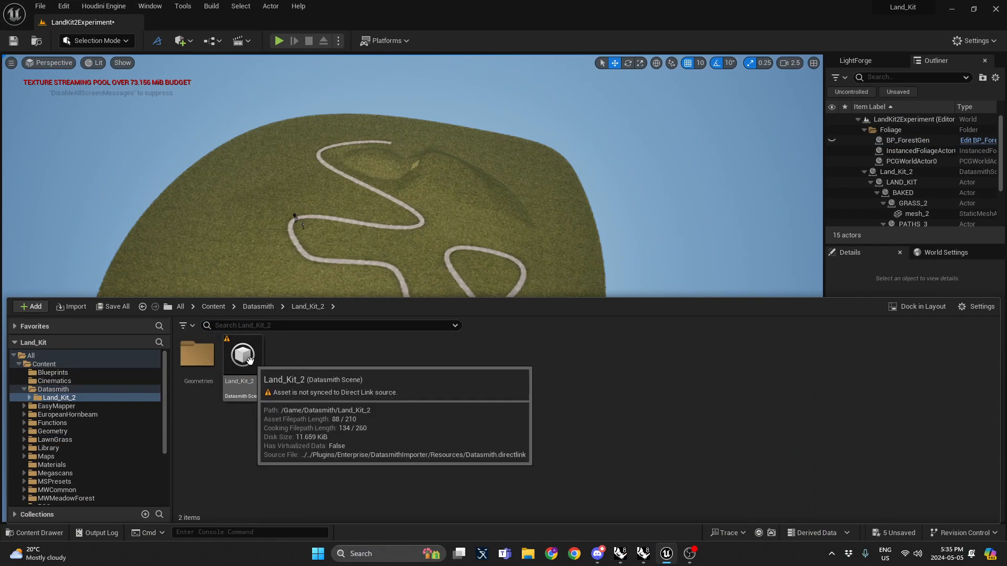
pyautogui.rightClick(249, 360)
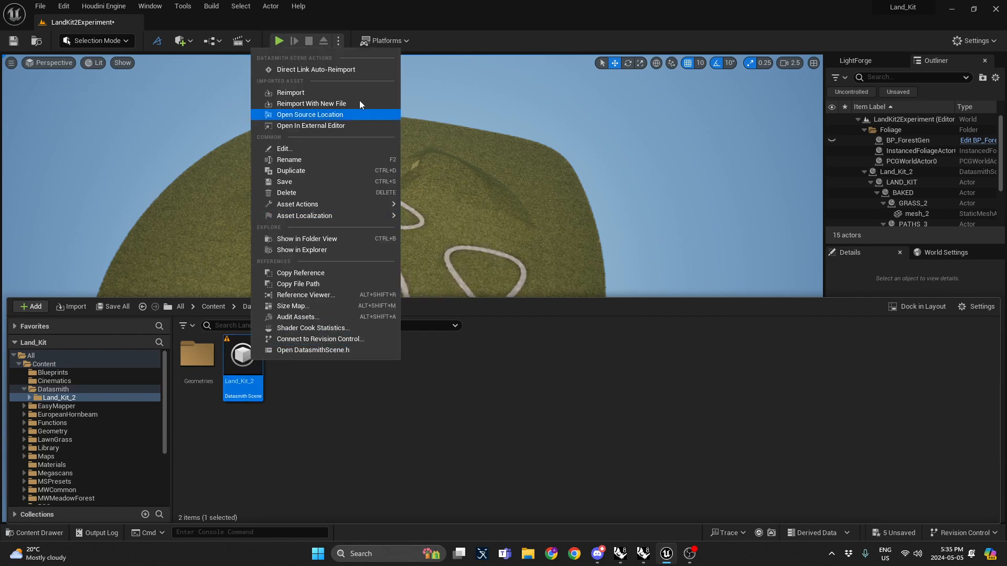
pyautogui.click(353, 69)
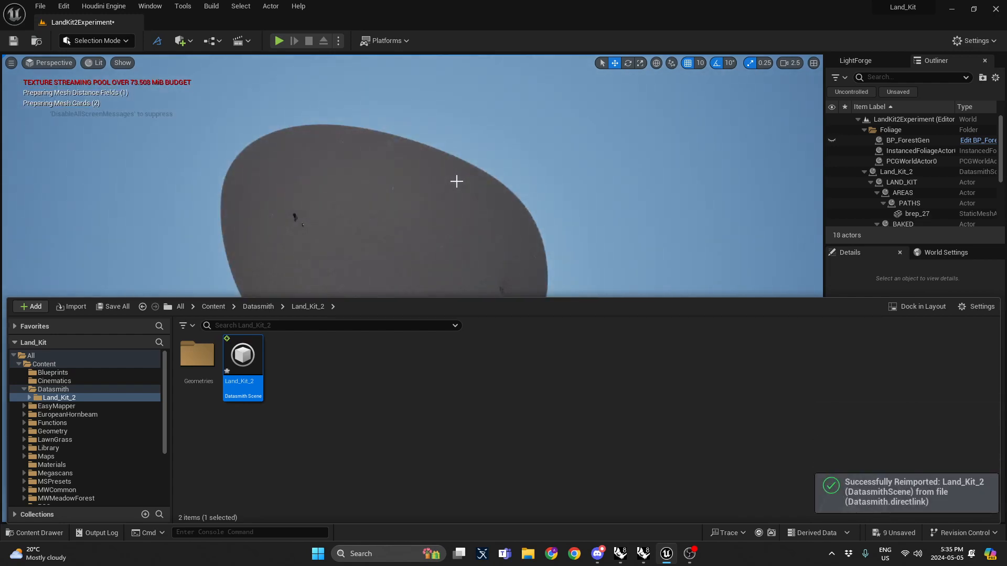
# Step: Fly through the reimported terrain to inspect the regraded ground and path
pyautogui.moveTo(456, 181); pyautogui.dragTo(131, 62, button='right')
pyautogui.press('w')
pyautogui.scroll(-4, 457, 182)
pyautogui.press('w')
pyautogui.scroll(-3, 474, 150)
pyautogui.press('w')
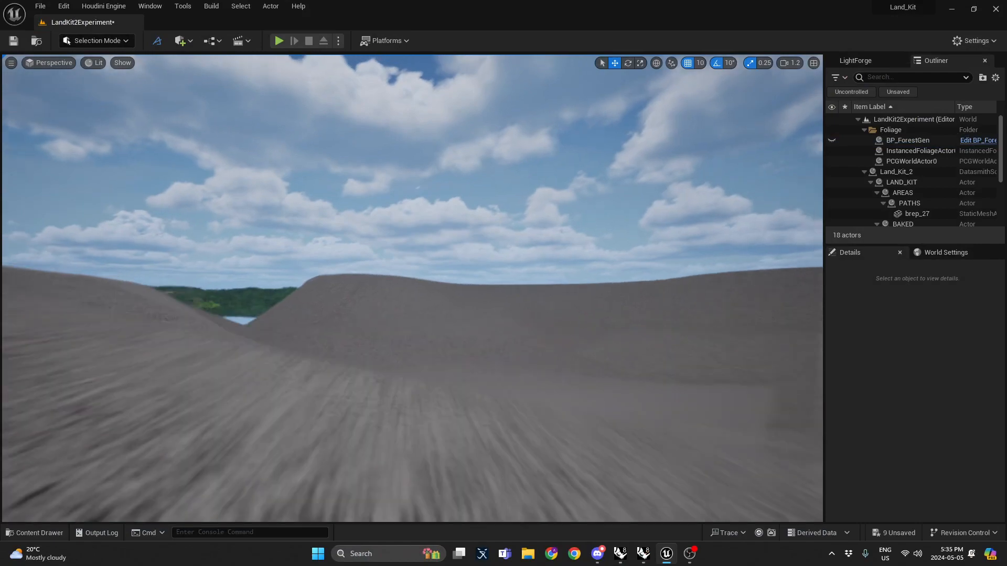
pyautogui.scroll(1, 412, 284)
pyautogui.press('w')
pyautogui.moveTo(413, 289); pyautogui.dragTo(401, 257, button='right')
pyautogui.press('w')
pyautogui.press('w')
pyautogui.scroll(-1, 358, 279)
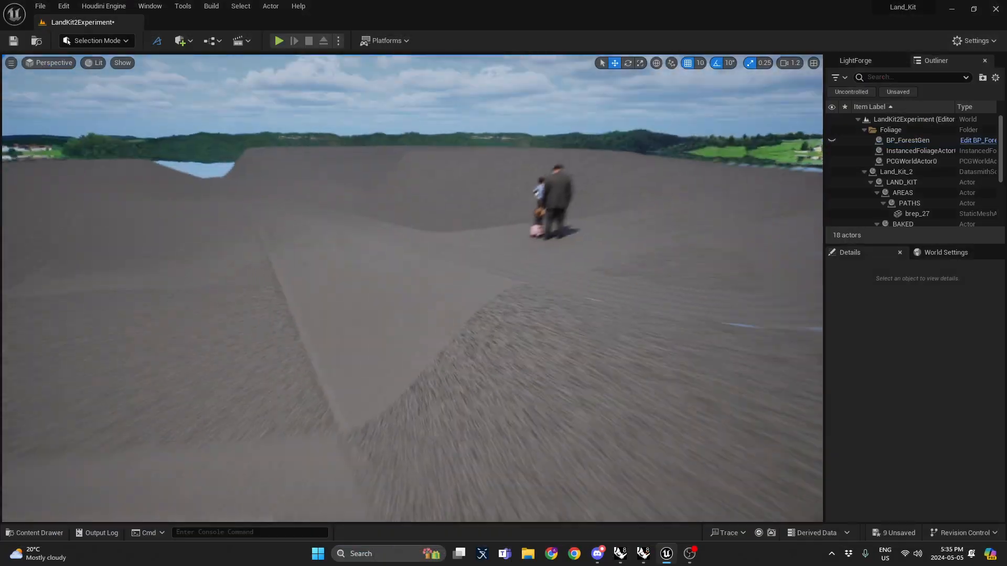
pyautogui.moveTo(402, 257); pyautogui.dragTo(409, 267, button='right')
pyautogui.scroll(-1, 399, 262)
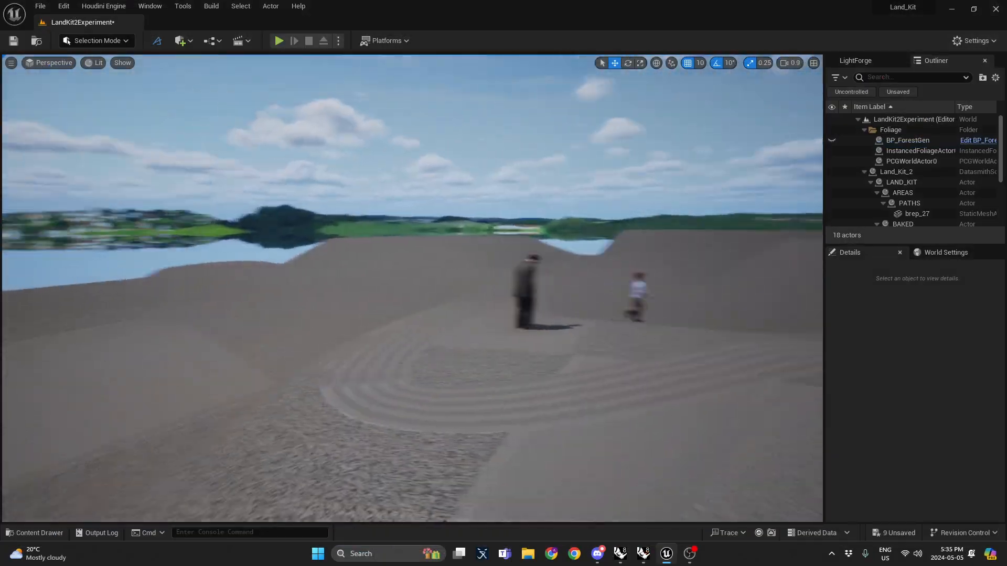
pyautogui.moveTo(522, 223); pyautogui.dragTo(545, 235, button='right')
pyautogui.press('w')
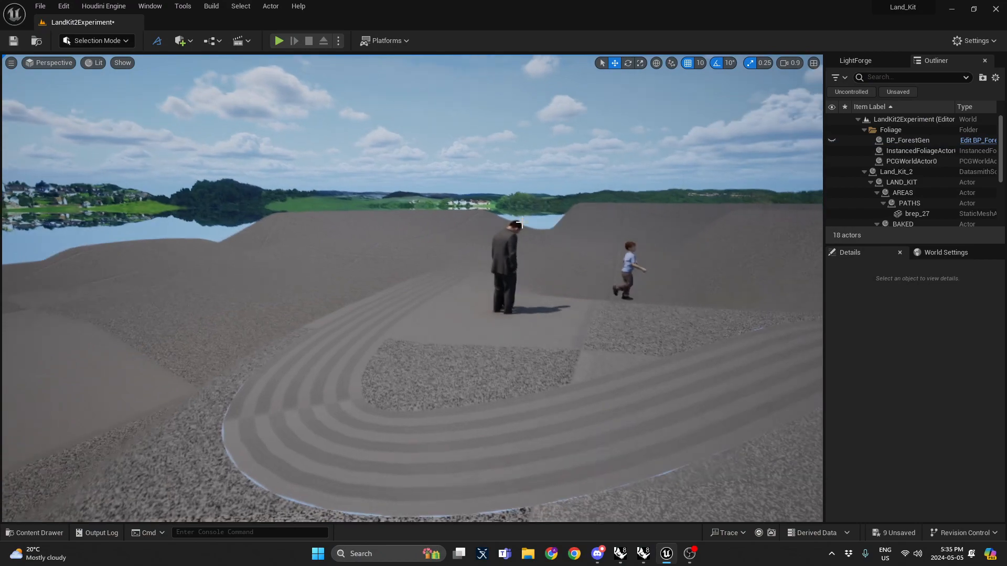
# Step: Show the BP_ForestGen forest again, select it, and filter its details to review its tags
pyautogui.click(832, 140)
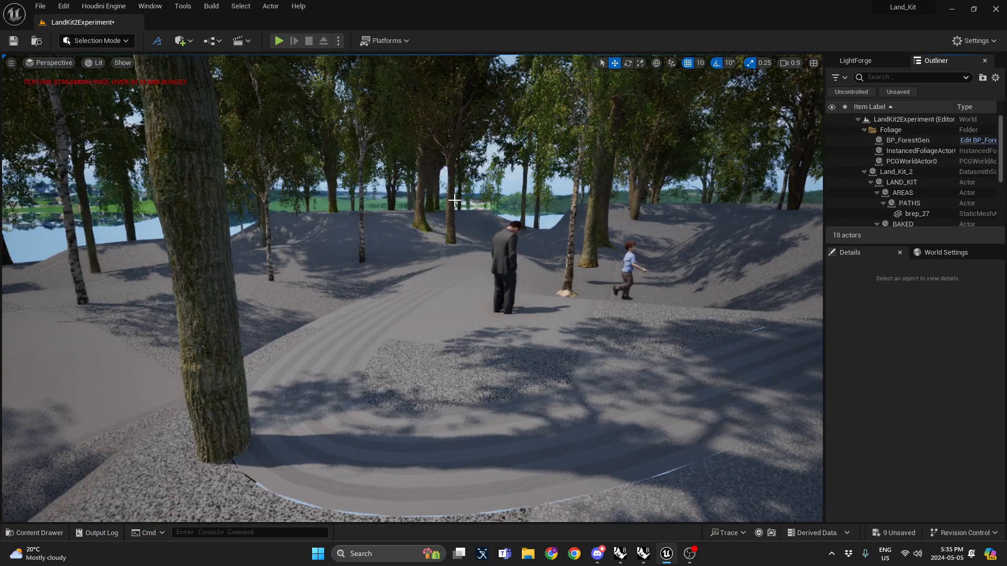
pyautogui.click(537, 280)
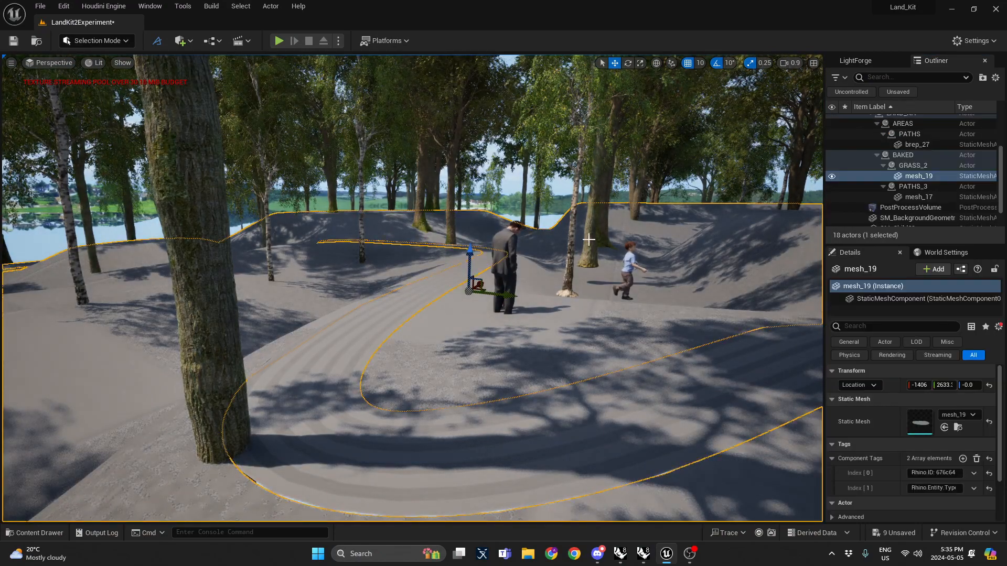
pyautogui.click(547, 229)
pyautogui.moveTo(455, 206); pyautogui.dragTo(371, 206, button='right')
pyautogui.press('s')
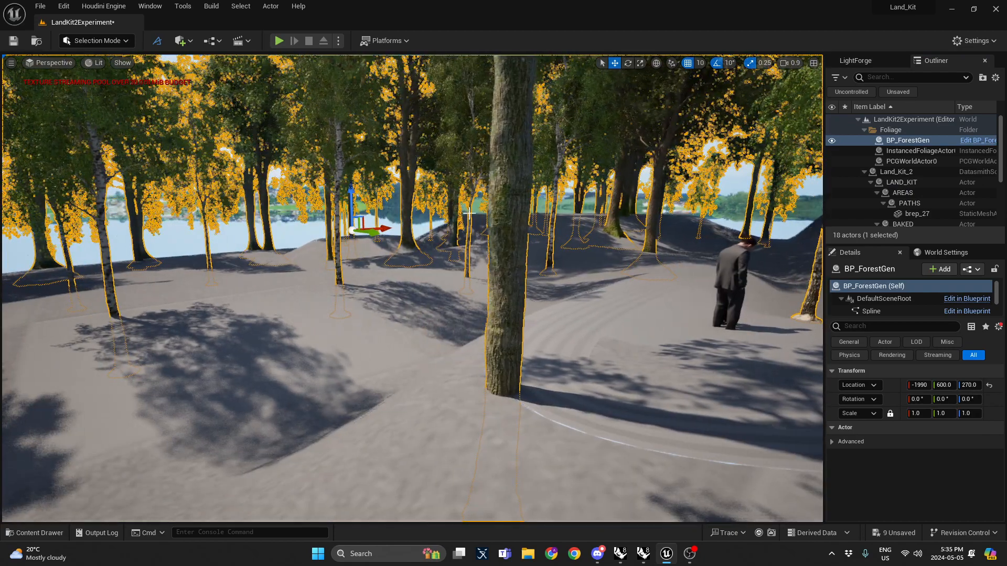
pyautogui.click(832, 442)
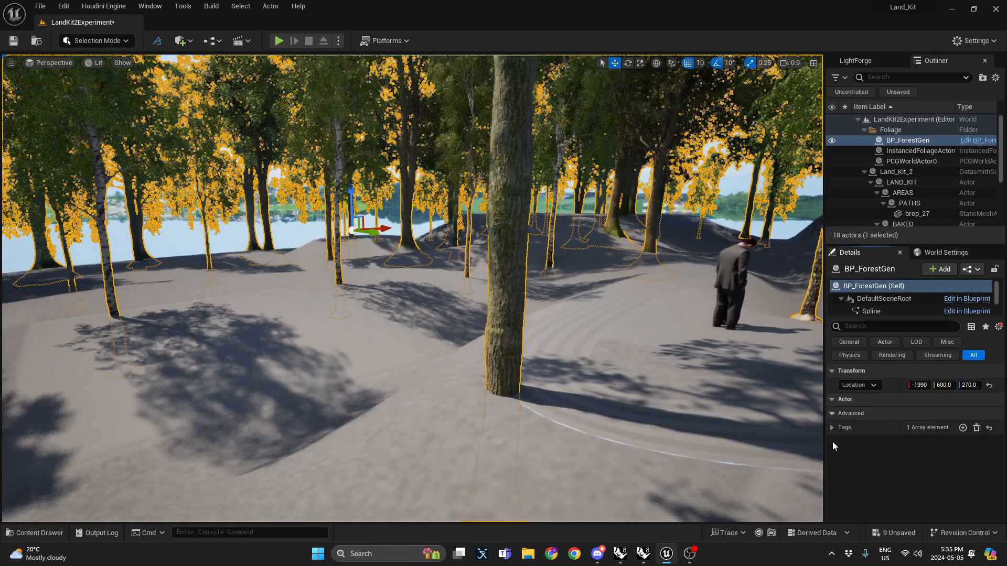
pyautogui.click(865, 326)
pyautogui.write('tag')
pyautogui.click(860, 400)
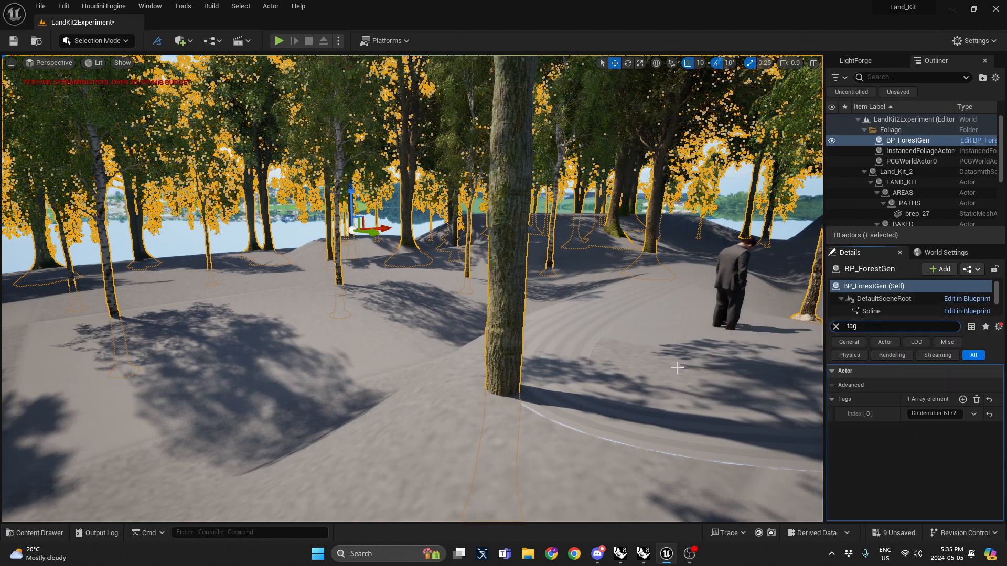
# Step: Add a Grass actor tag to the baked grass terrain mesh mesh_19
pyautogui.click(751, 372)
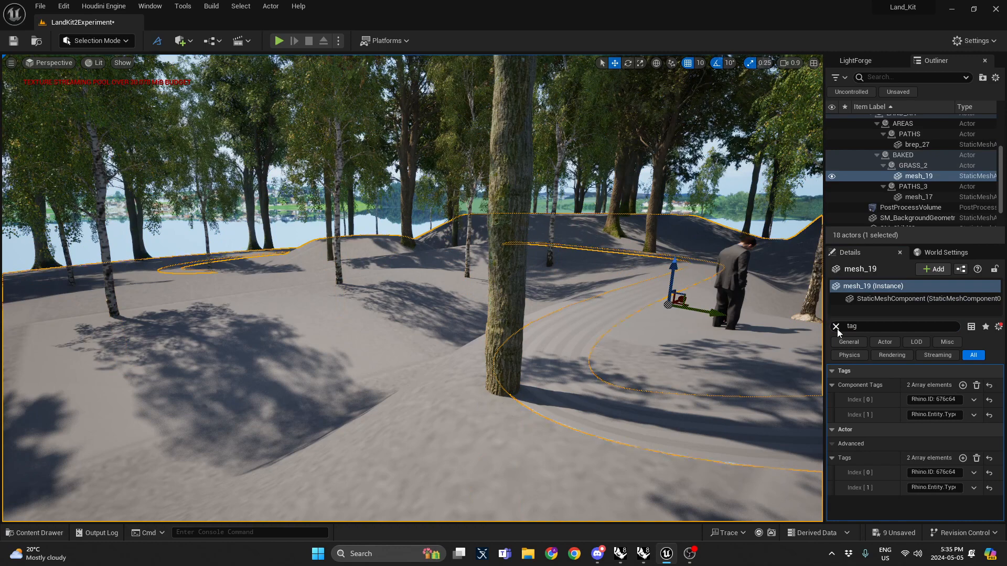
pyautogui.click(963, 458)
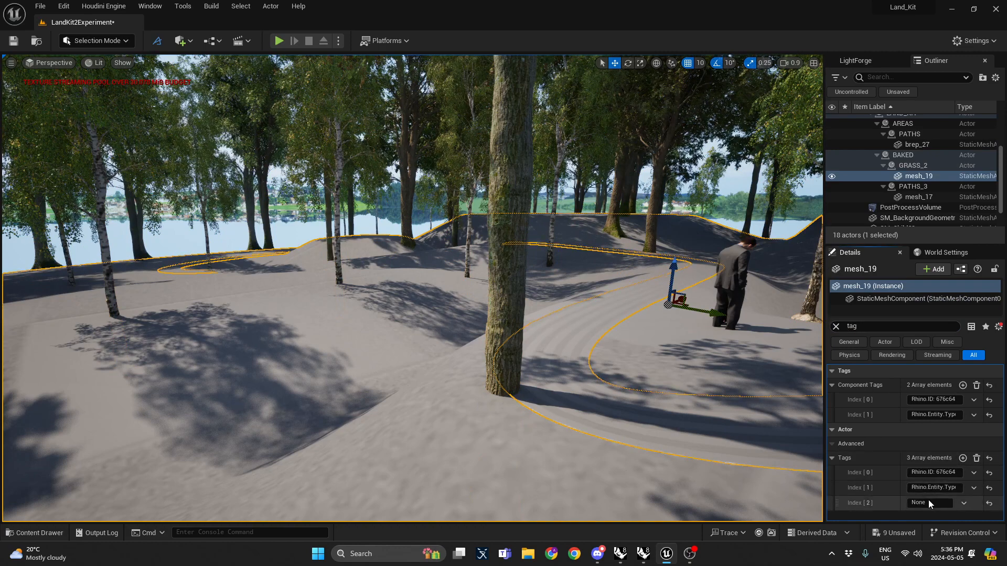
pyautogui.click(929, 502)
pyautogui.write('Grass')
pyautogui.press('Return')
pyautogui.click(836, 327)
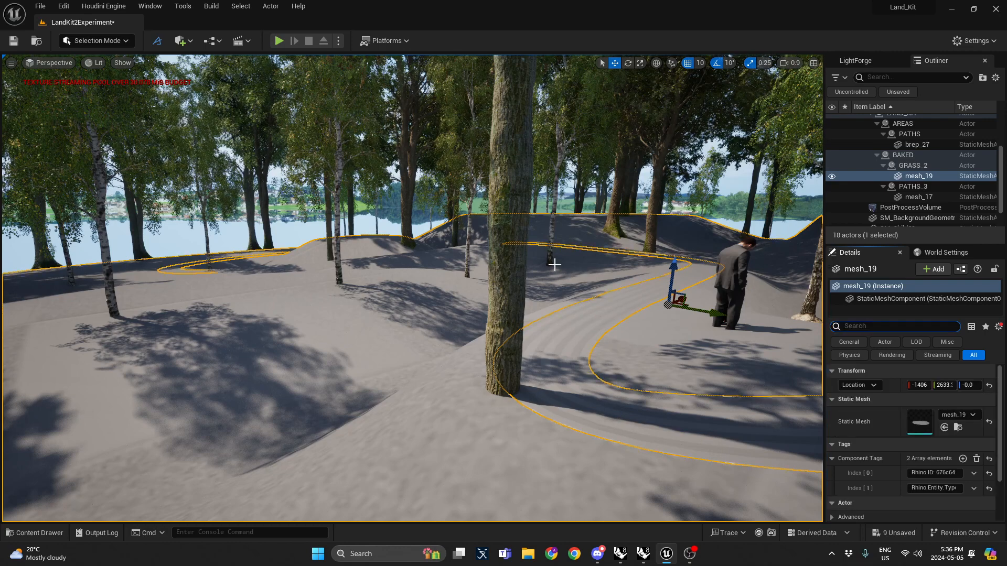
# Step: Add a Path actor tag to the baked path mesh mesh_17
pyautogui.click(550, 262)
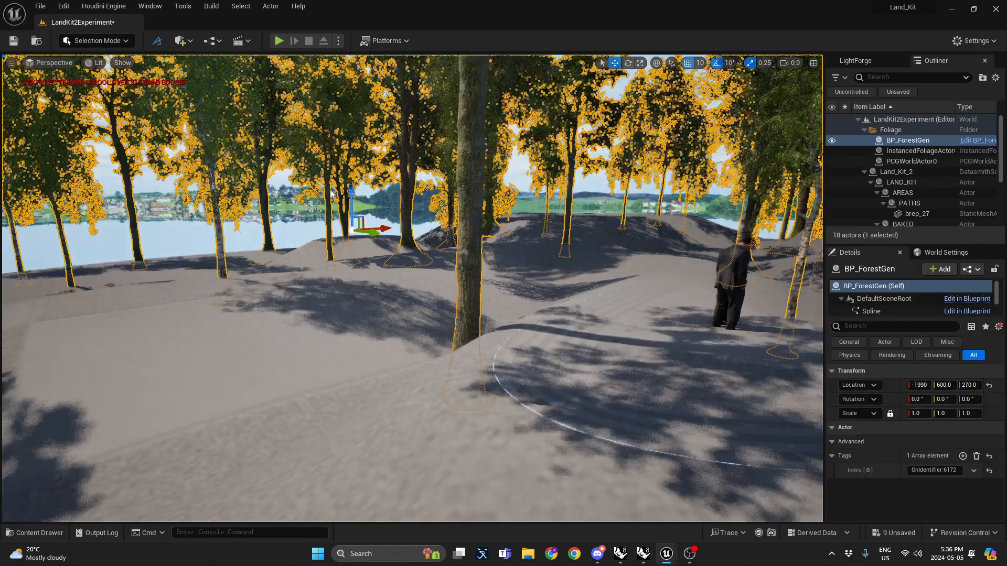
pyautogui.press('s')
pyautogui.moveTo(330, 193); pyautogui.dragTo(438, 206, button='right')
pyautogui.press('Escape')
pyautogui.scroll(-1, 446, 207)
pyautogui.press('w')
pyautogui.moveTo(396, 262)
pyautogui.mouseDown(button='right')
pyautogui.moveTo(406, 261)
pyautogui.moveTo(379, 262)
pyautogui.mouseUp(button='right')
pyautogui.press('s')
pyautogui.click(379, 261)
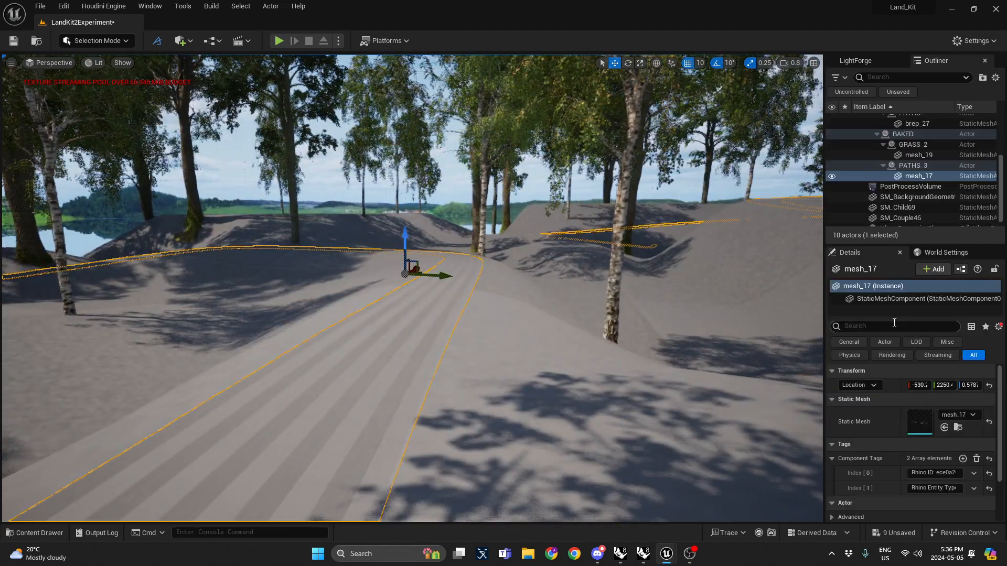
pyautogui.write('g')
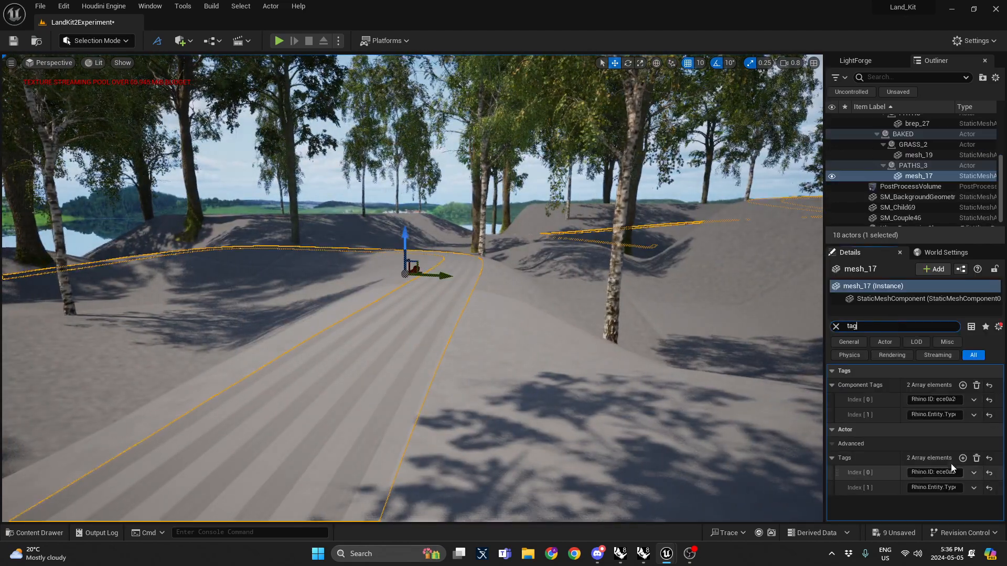
pyautogui.click(963, 458)
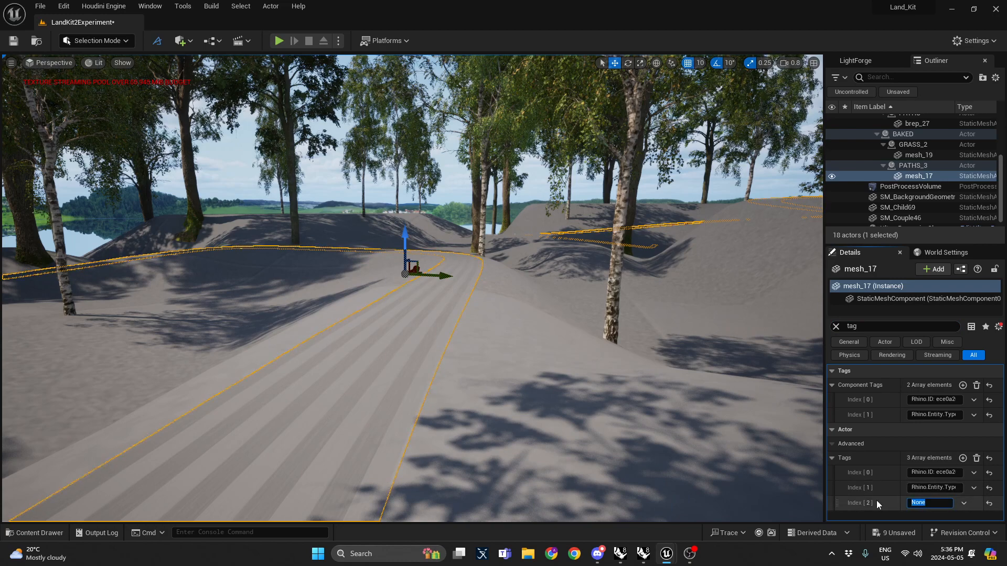
pyautogui.write('Path')
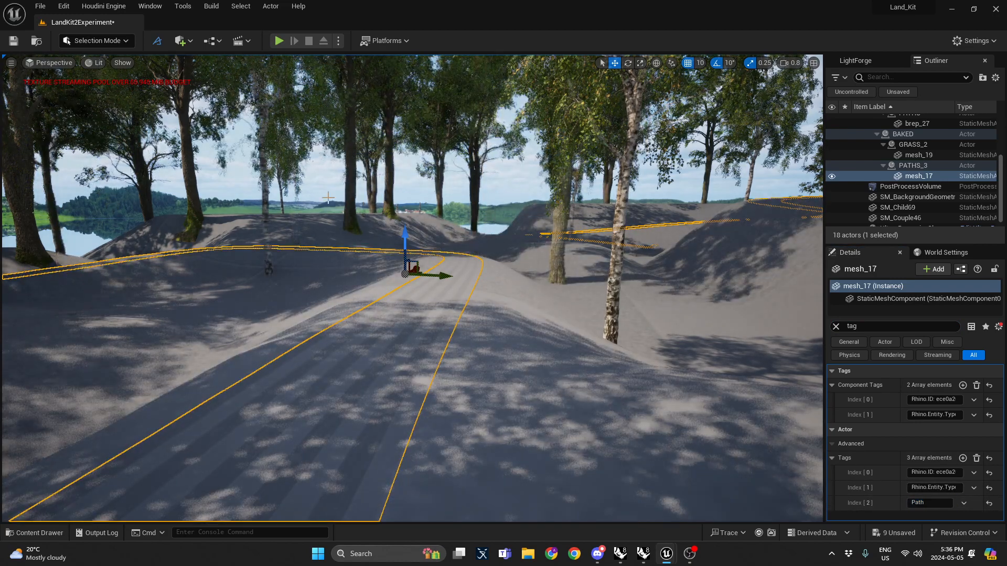
# Step: Fly along the path and reselect the grass terrain mesh to review its tags
pyautogui.moveTo(328, 197); pyautogui.dragTo(354, 198, button='right')
pyautogui.press('Escape')
pyautogui.scroll(-3, 328, 198)
pyautogui.press('w')
pyautogui.press('s')
pyautogui.scroll(2, 344, 199)
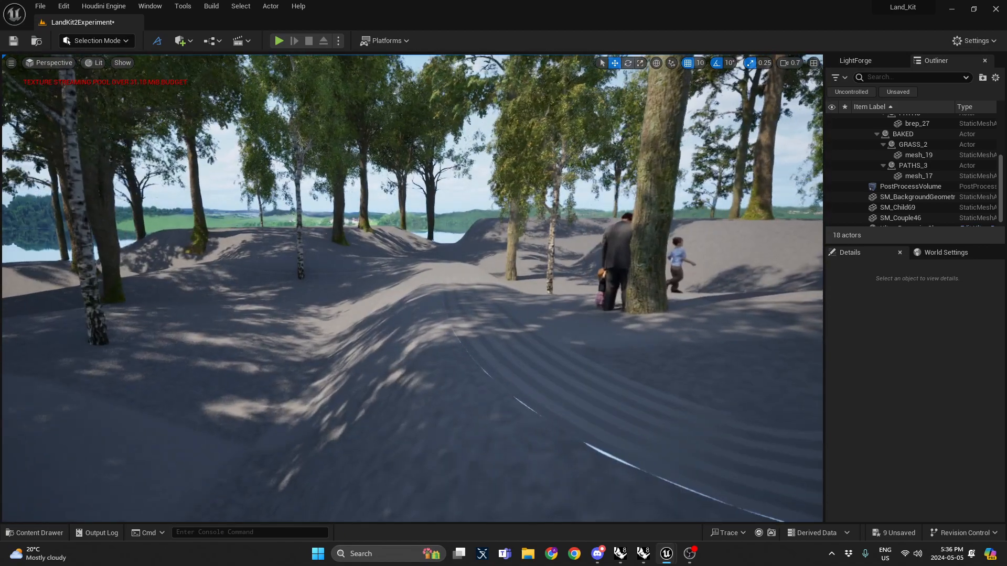
pyautogui.click(454, 350)
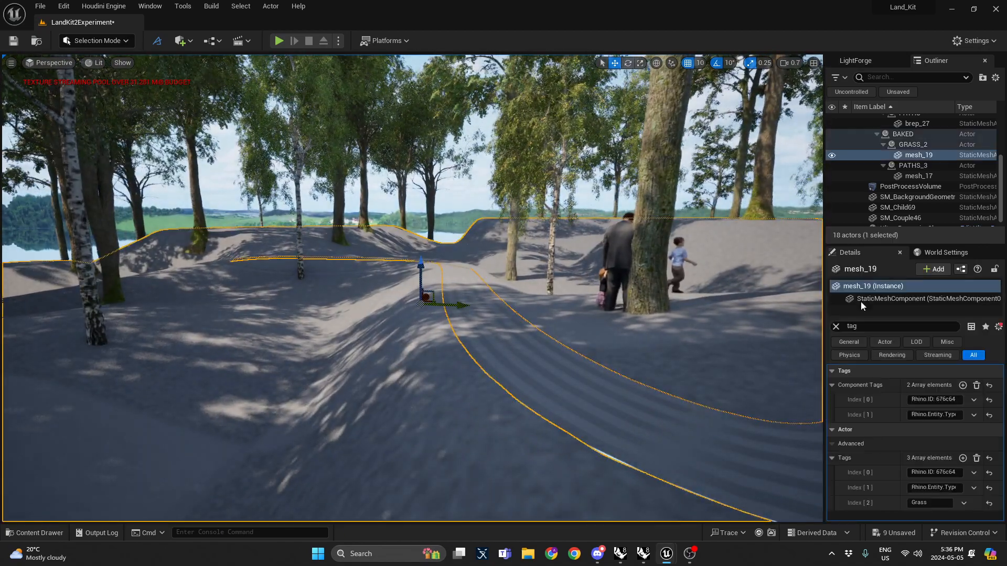
pyautogui.click(836, 327)
pyautogui.moveTo(603, 367); pyautogui.dragTo(604, 381, button='right')
pyautogui.hotkey('ctrl', 'space')
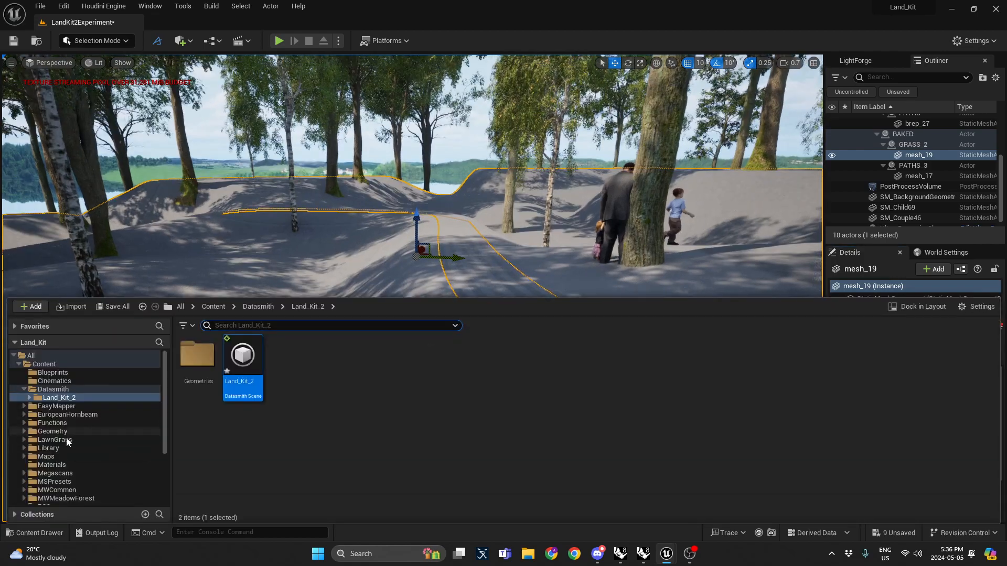
# Step: Fly around the path and grass terrain in the viewport to inspect the regraded landscape
pyautogui.moveTo(198, 356); pyautogui.dragTo(425, 282)
pyautogui.press('s')
pyautogui.moveTo(400, 315); pyautogui.dragTo(431, 316, button='right')
pyautogui.scroll(-1, 400, 314)
pyautogui.press('w')
pyautogui.hotkey('ctrl', 'space')
pyautogui.moveTo(349, 255); pyautogui.dragTo(393, 263)
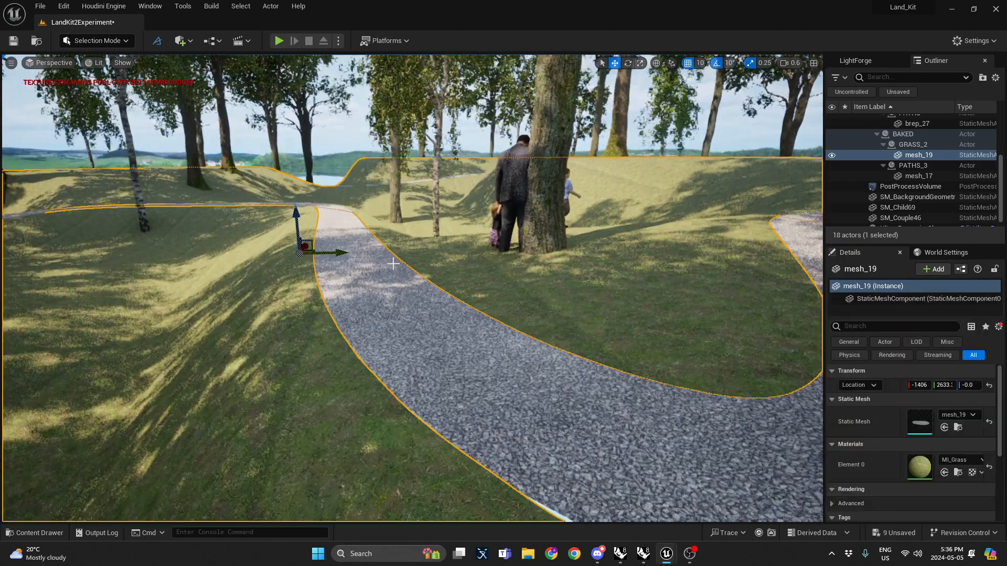
pyautogui.press('Escape')
pyautogui.moveTo(425, 262); pyautogui.dragTo(425, 284, button='right')
pyautogui.press('w')
pyautogui.scroll(-2, 425, 278)
pyautogui.scroll(-2, 187, 328)
pyautogui.moveTo(190, 328); pyautogui.dragTo(187, 328, button='right')
pyautogui.click(101, 42)
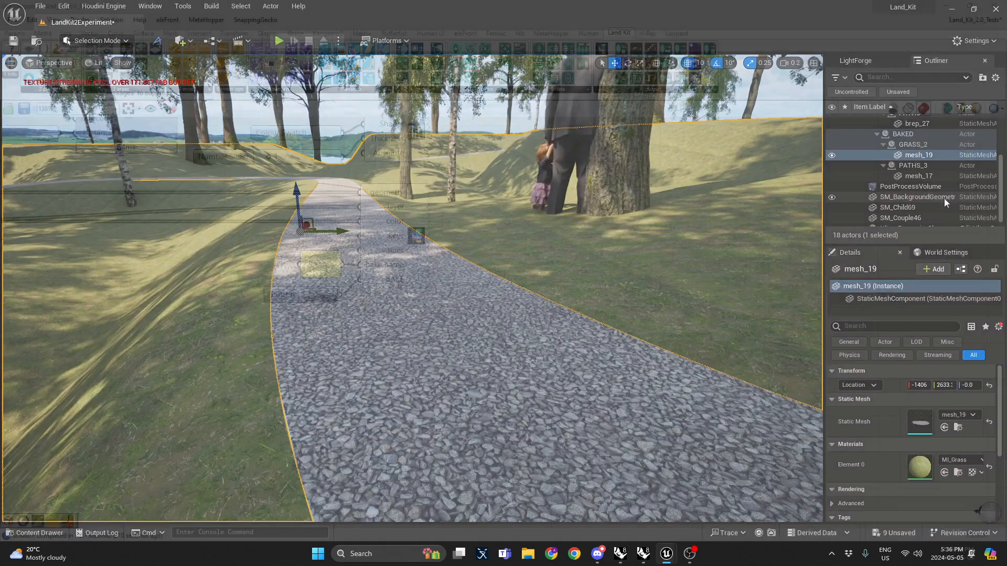
pyautogui.scroll(3, 935, 204)
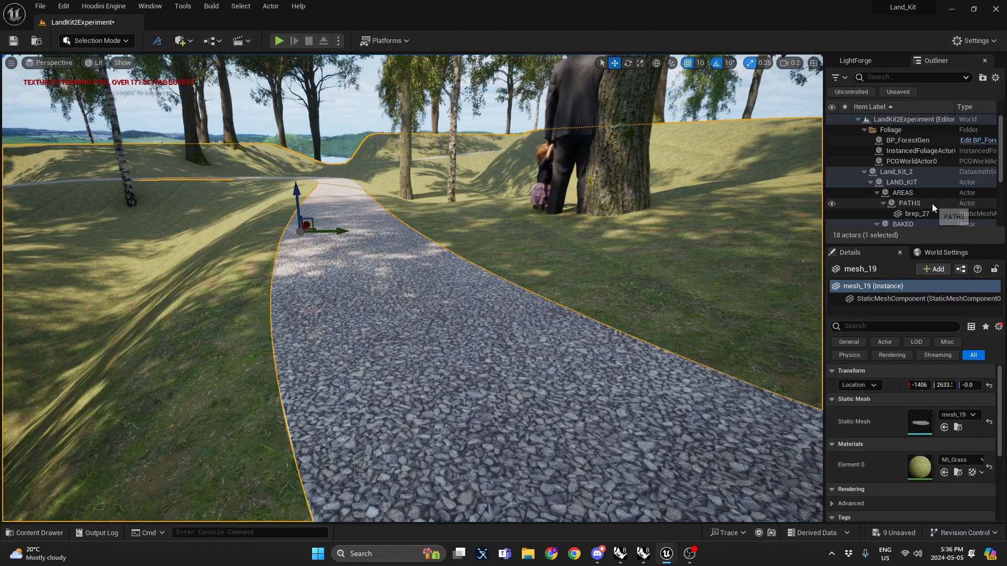
pyautogui.click(865, 171)
pyautogui.click(909, 151)
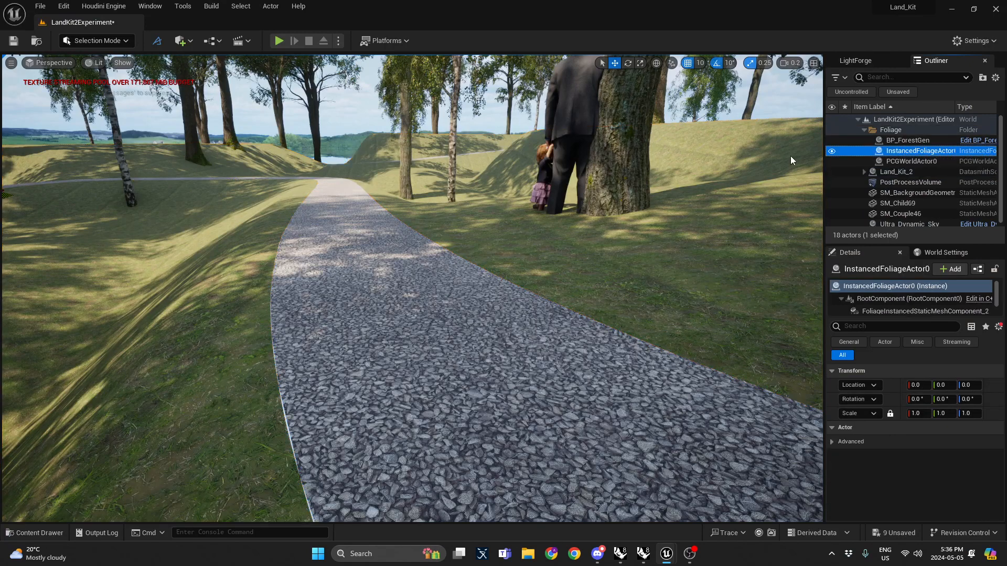
pyautogui.hotkey('ctrl', 'z')
# Step: Fill the grass terrain with both SM_Lawn_Grass foliage types found by searching 'grass' in Foliage mode, returning to Selection mode
pyautogui.click(88, 43)
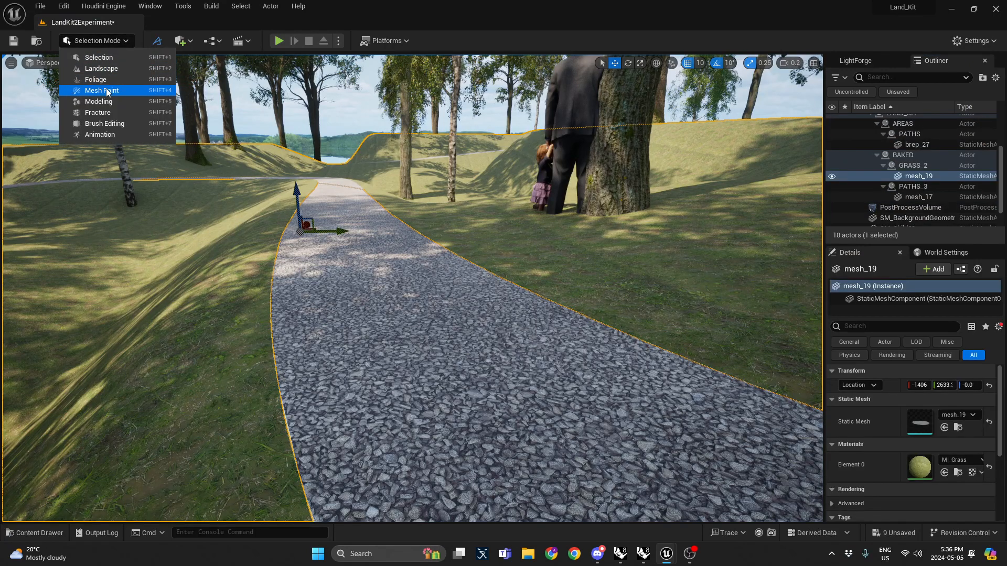
pyautogui.click(107, 79)
pyautogui.click(113, 170)
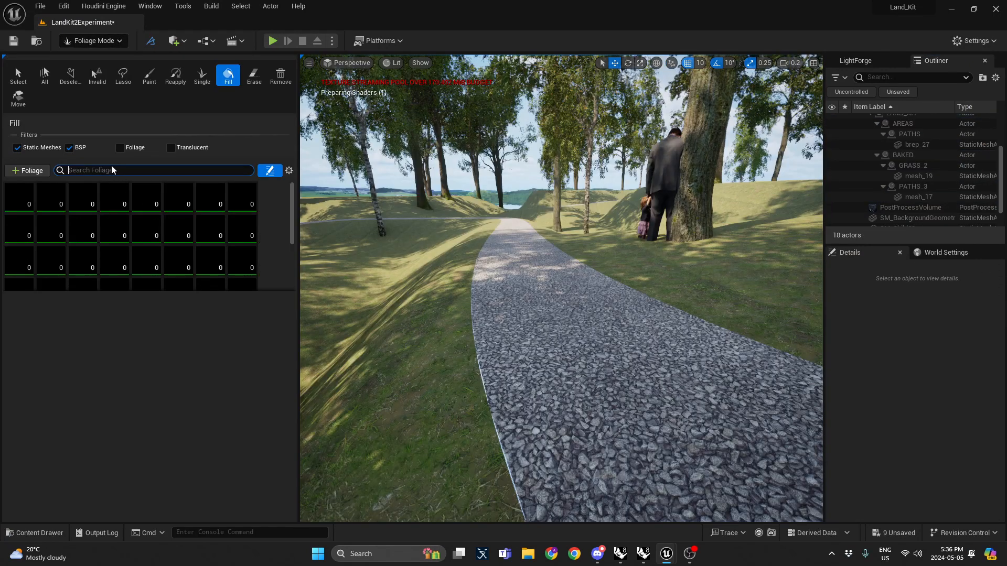
pyautogui.write('grass')
pyautogui.click(46, 201)
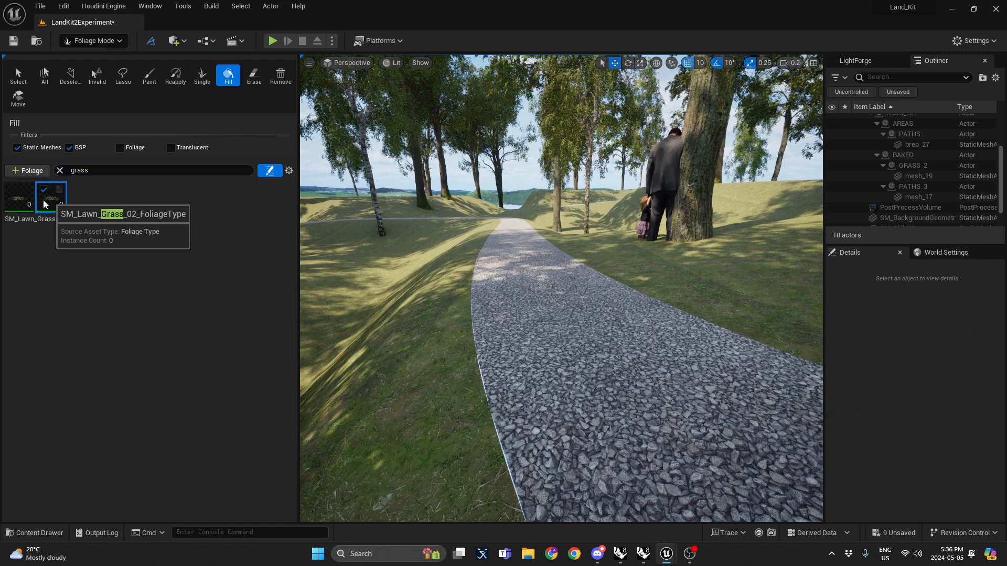
pyautogui.keyDown('shift'); pyautogui.click(26, 200); pyautogui.keyUp('shift')
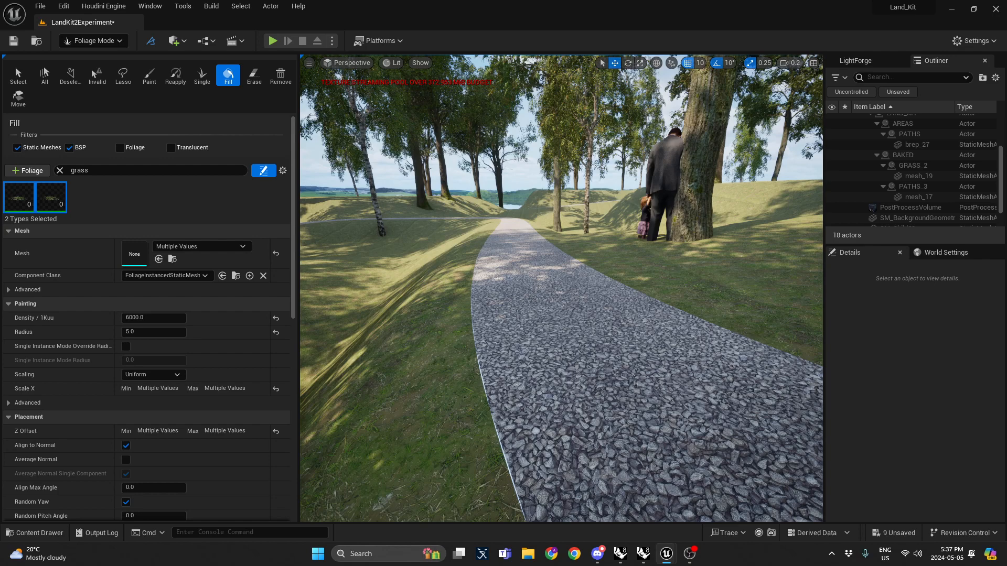
pyautogui.click(582, 225)
pyautogui.press('w')
pyautogui.moveTo(557, 229); pyautogui.dragTo(565, 229, button='right')
pyautogui.click(93, 40)
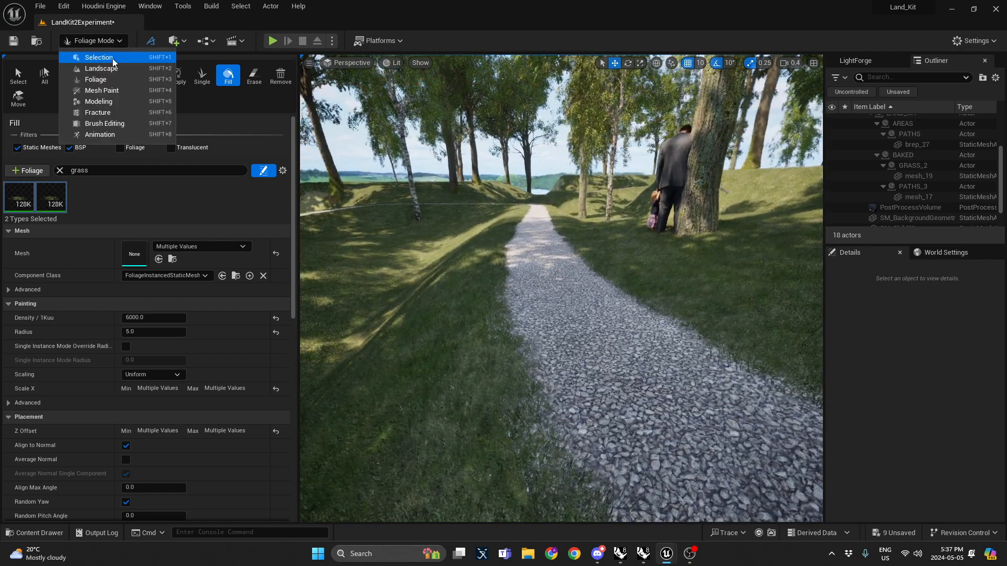
pyautogui.click(99, 61)
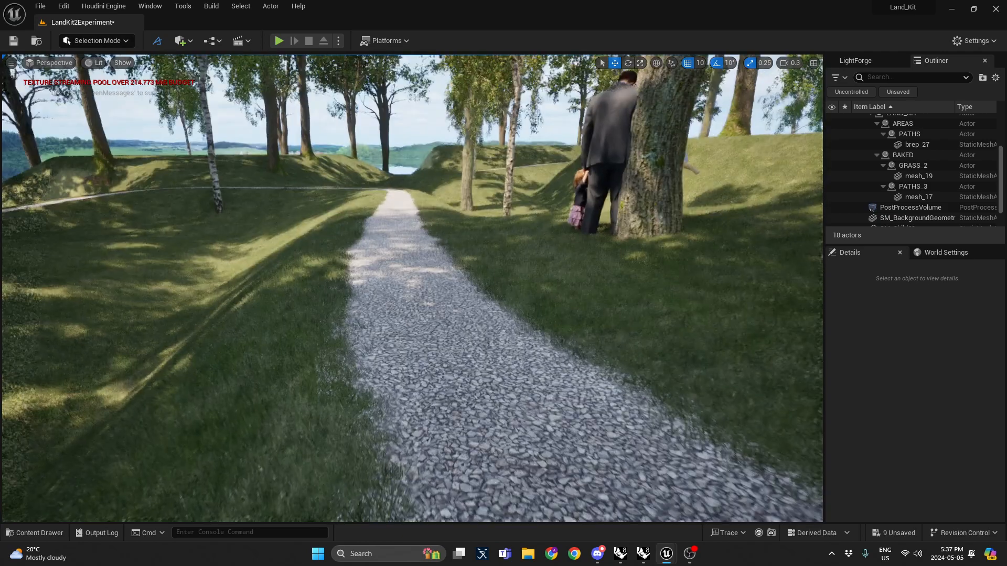
# Step: Select the path mesh mesh_17, locate its static mesh asset, and enable Nanite on it
pyautogui.moveTo(413, 289); pyautogui.dragTo(356, 331, button='right')
pyautogui.press('d')
pyautogui.press('d')
pyautogui.press('w')
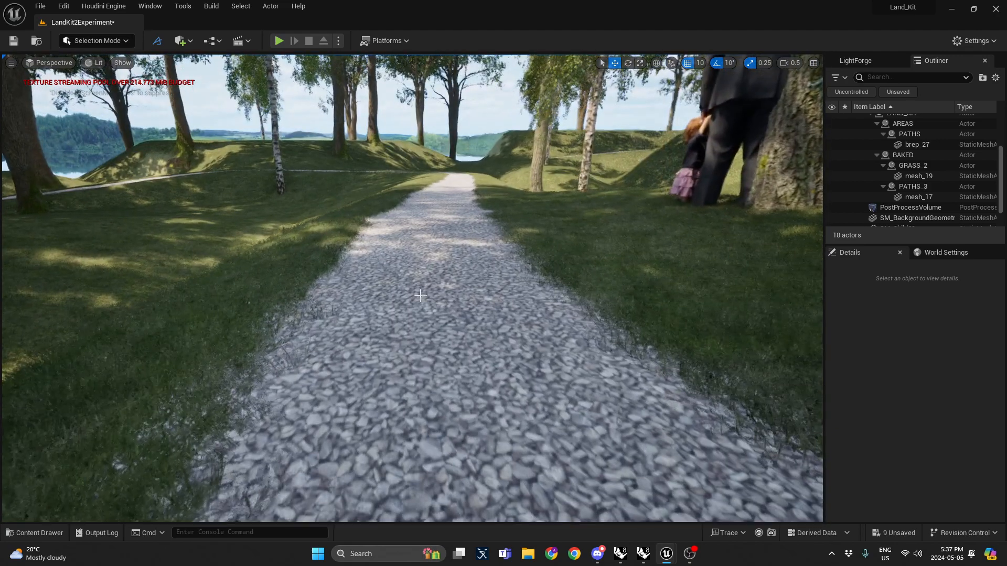
pyautogui.click(428, 275)
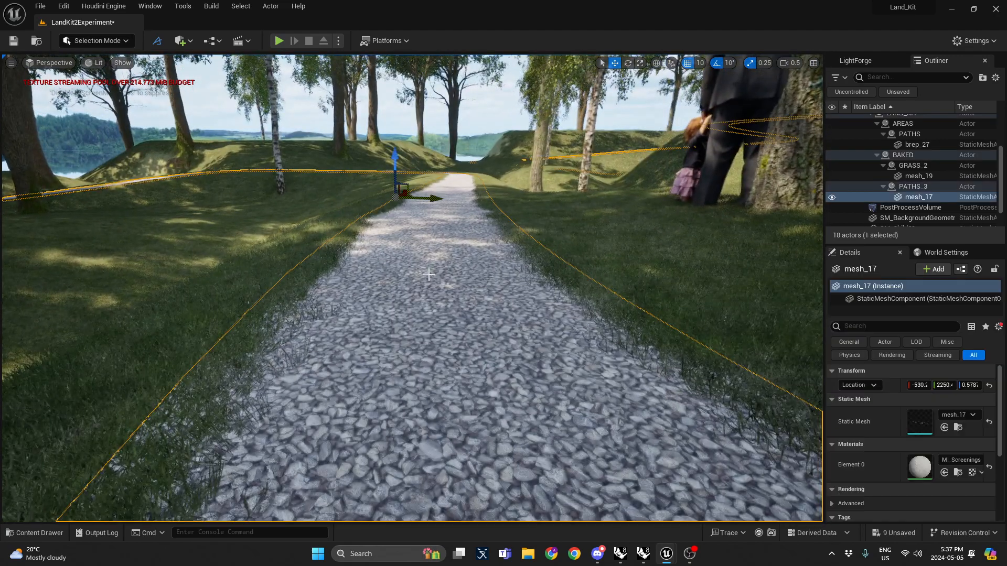
pyautogui.click(957, 428)
pyautogui.rightClick(325, 368)
pyautogui.moveTo(445, 205)
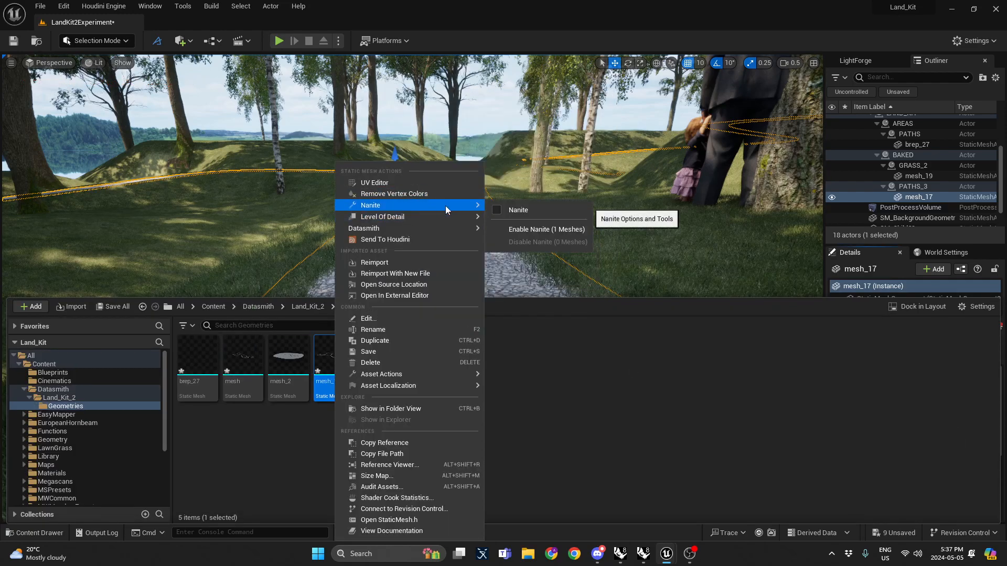
pyautogui.click(546, 229)
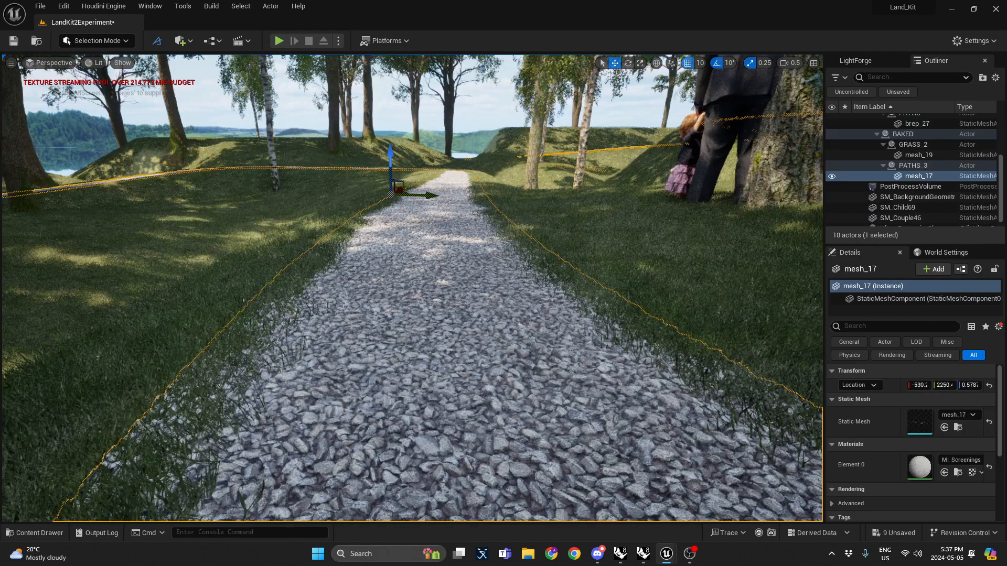
# Step: Fly low over the path surface and around the scene to inspect the Nanite path and grass
pyautogui.press('w')
pyautogui.press('q')
pyautogui.scroll(-1, 412, 288)
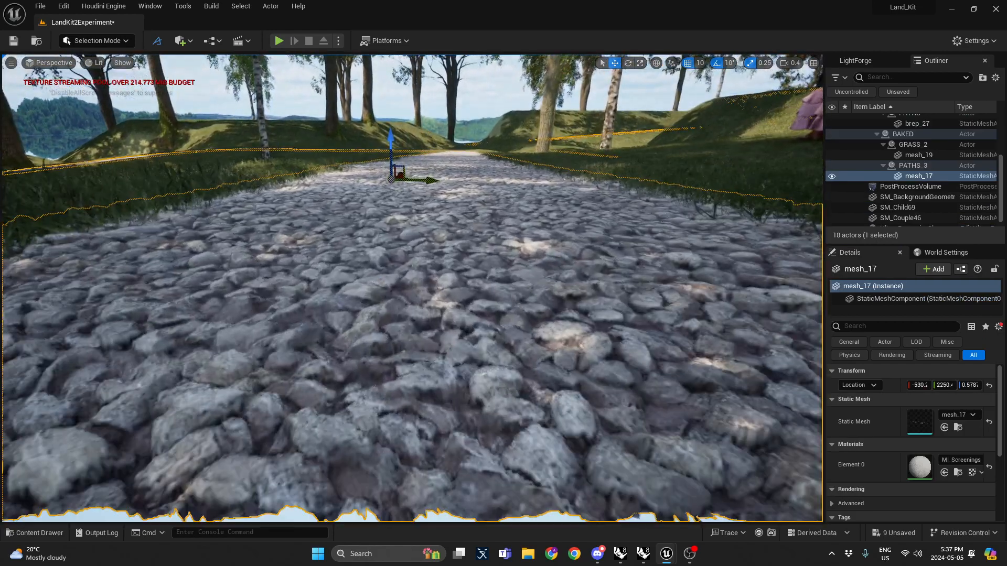
pyautogui.press('q')
pyautogui.moveTo(412, 288); pyautogui.dragTo(283, 275, button='right')
pyautogui.scroll(-1, 412, 288)
pyautogui.press('w')
pyautogui.press('s')
pyautogui.press('e')
pyautogui.press('Escape')
pyautogui.scroll(4, 412, 288)
pyautogui.press('s')
pyautogui.press('s')
pyautogui.scroll(-2, 412, 288)
pyautogui.press('s')
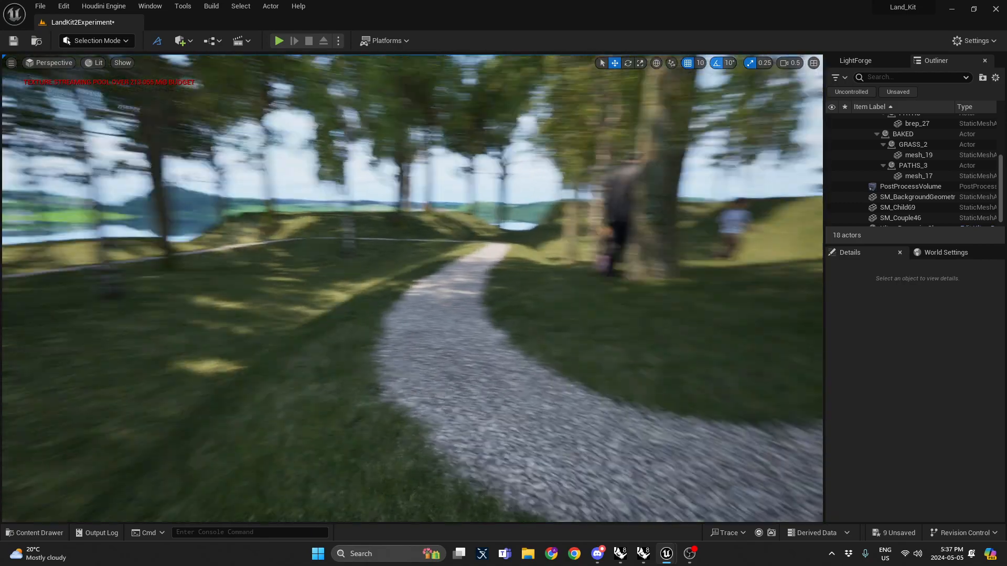
pyautogui.moveTo(349, 325); pyautogui.dragTo(249, 303, button='right')
pyautogui.scroll(1, 349, 325)
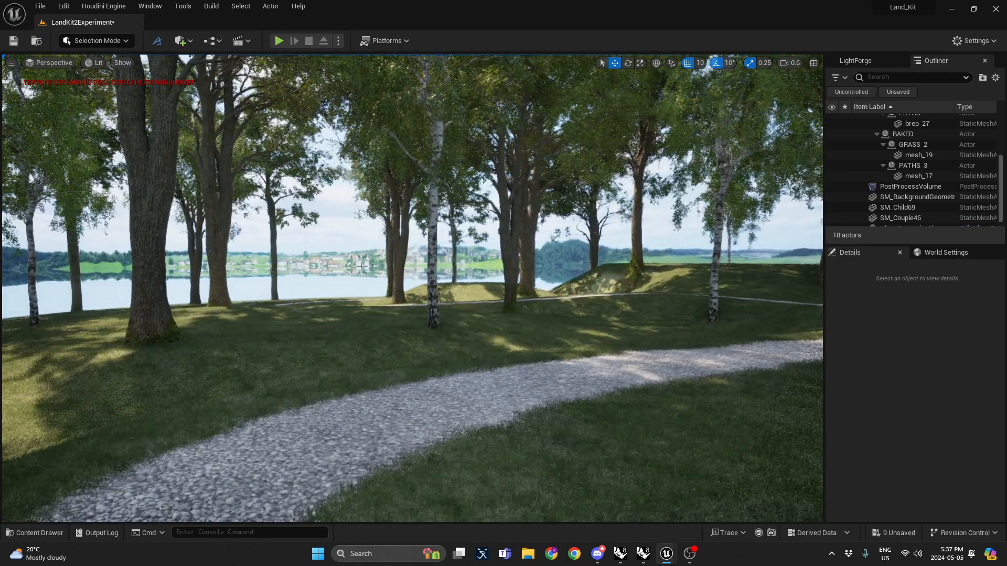
pyautogui.click(362, 266)
pyautogui.moveTo(362, 266); pyautogui.dragTo(84, 266, button='right')
pyautogui.press('s')
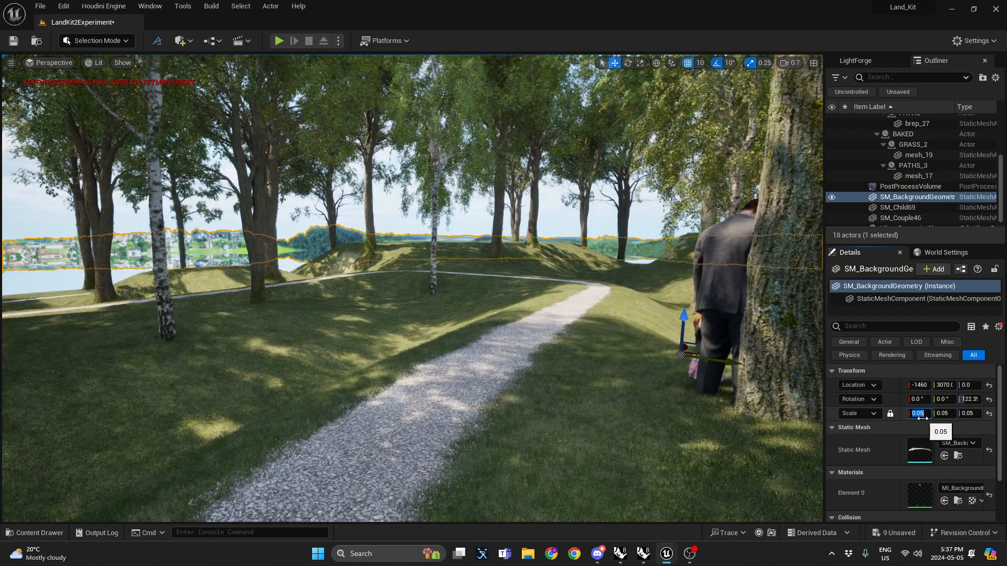
pyautogui.press('Escape')
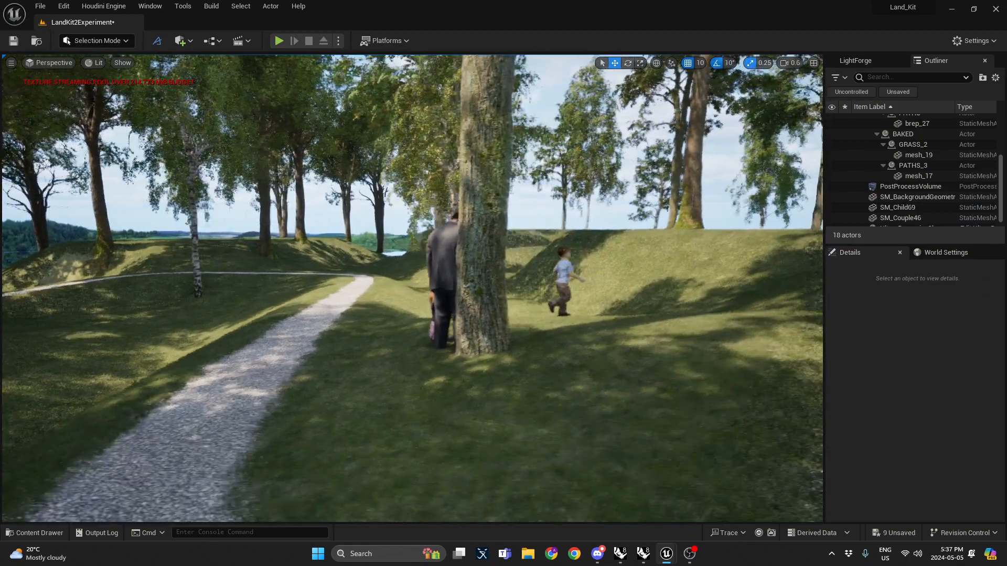
# Step: Move the child figure SM_Child69 off the path onto the grass inside the path's curve
pyautogui.click(441, 268)
pyautogui.moveTo(441, 267); pyautogui.dragTo(437, 255, button='right')
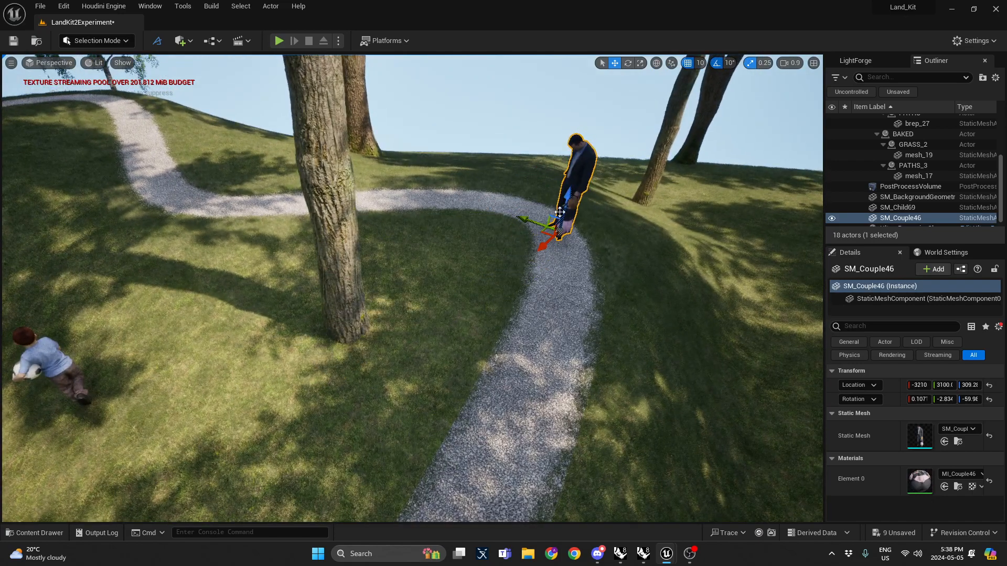
pyautogui.click(65, 378)
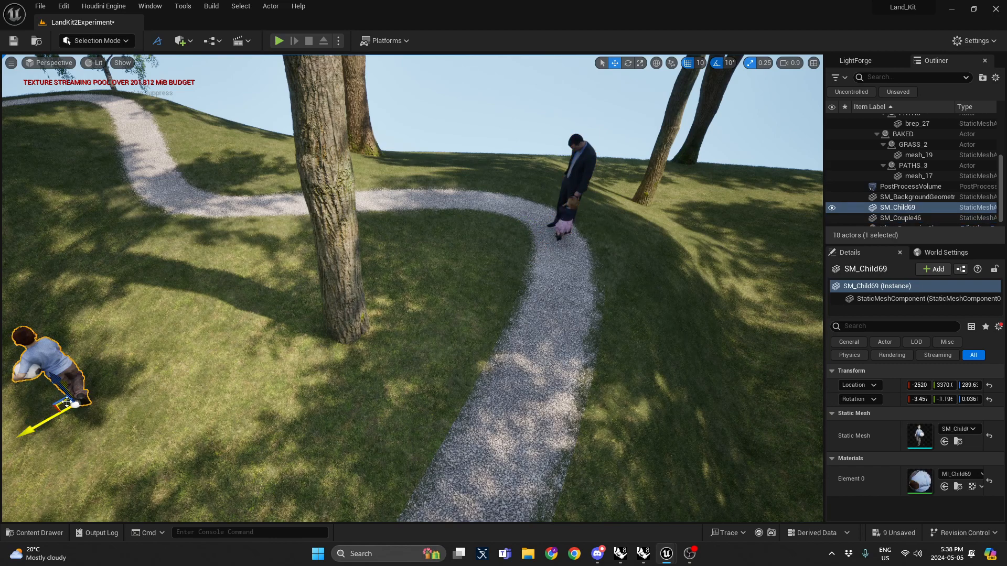
pyautogui.moveTo(67, 402); pyautogui.dragTo(92, 446, button='right')
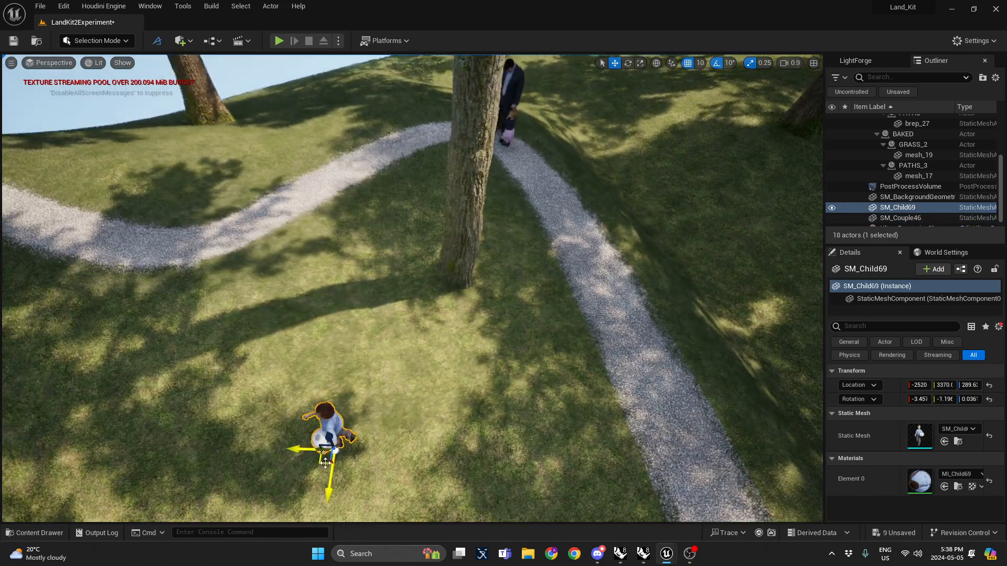
pyautogui.moveTo(466, 179); pyautogui.dragTo(236, 191, button='right')
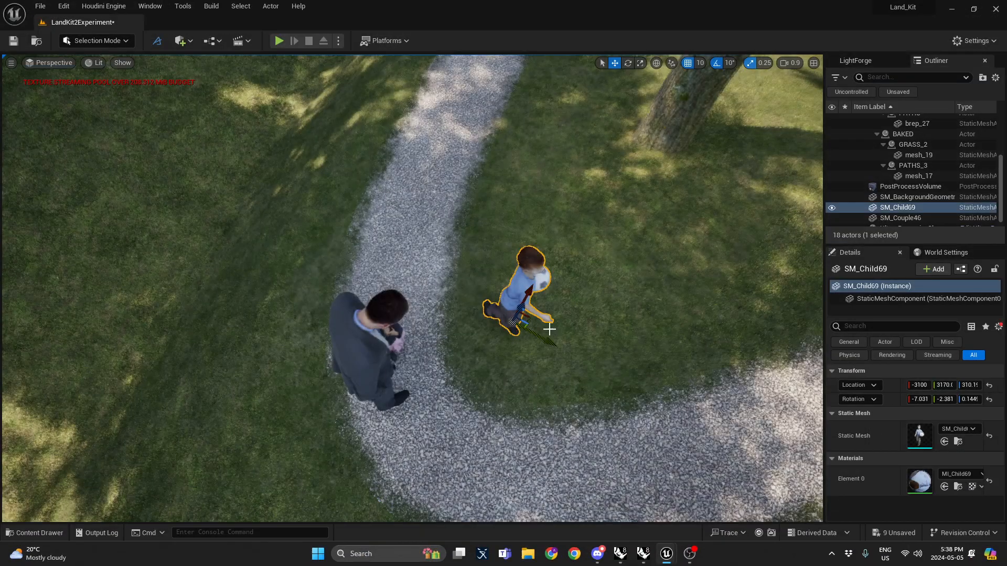
pyautogui.moveTo(236, 191); pyautogui.dragTo(355, 270, button='right')
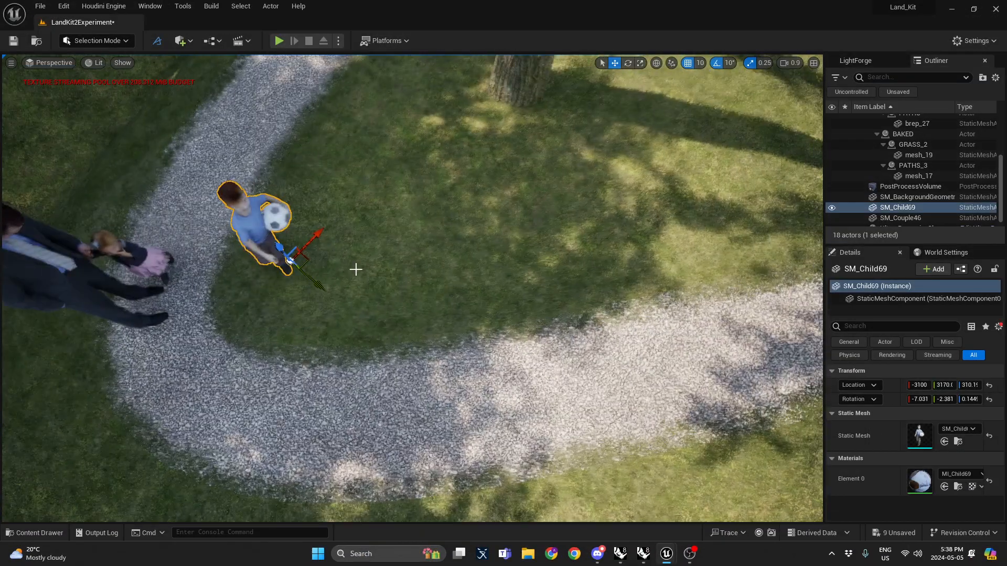
pyautogui.moveTo(310, 261); pyautogui.dragTo(427, 201)
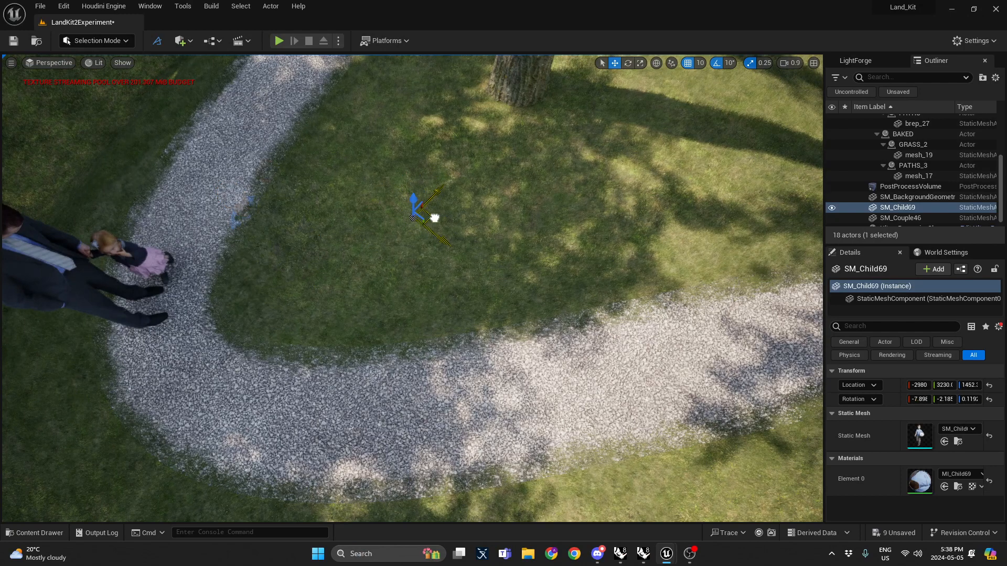
pyautogui.moveTo(420, 270); pyautogui.dragTo(420, 231, button='right')
pyautogui.hotkey('ctrl', 'z')
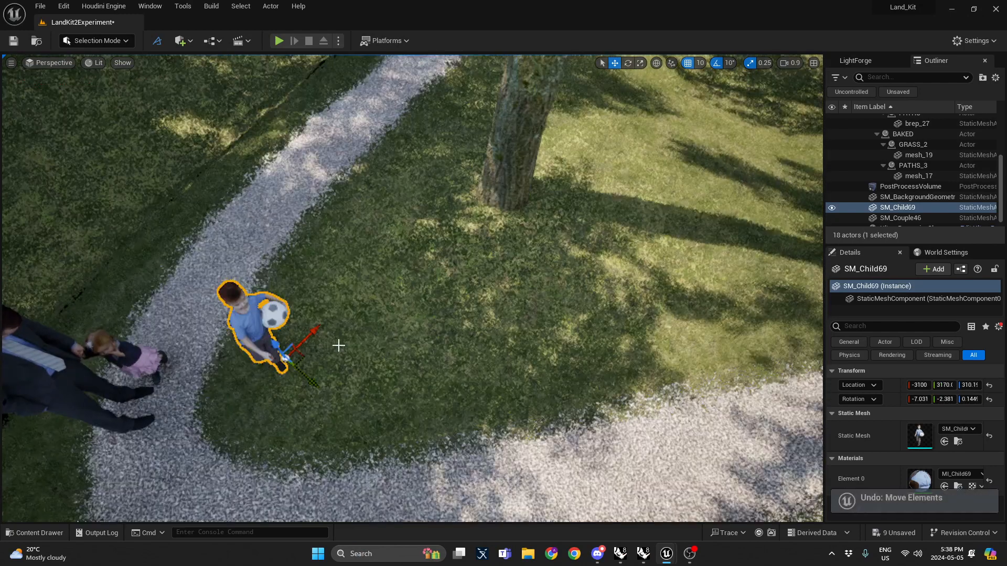
pyautogui.moveTo(301, 358); pyautogui.dragTo(425, 309)
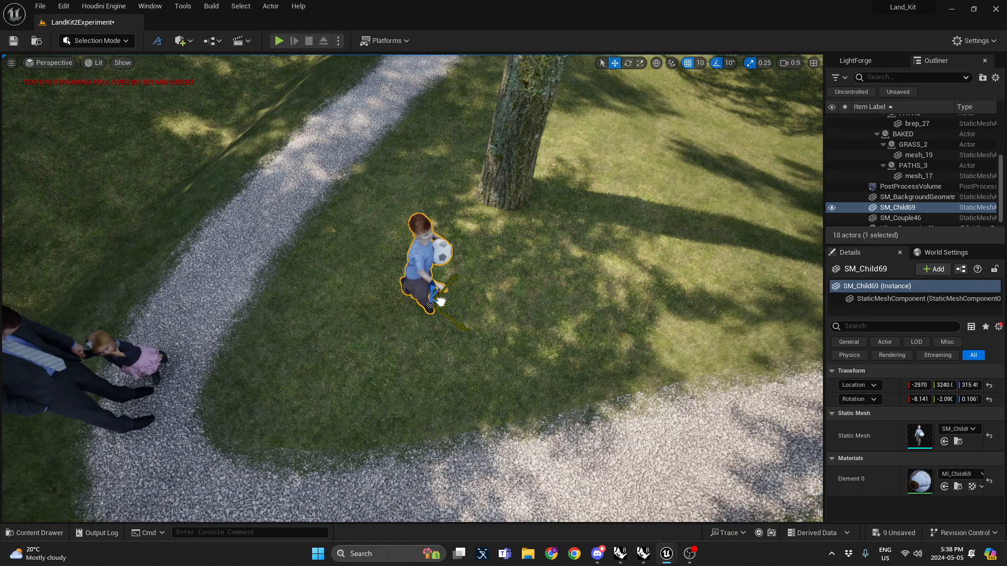
pyautogui.moveTo(450, 303); pyautogui.dragTo(446, 205, button='right')
pyautogui.press('Escape')
# Step: Open the LS_Render_LandKit2 level sequence from Cinematics and pilot its CA_Render camera in the viewport
pyautogui.scroll(-1, 450, 303)
pyautogui.hotkey('ctrl', 'space')
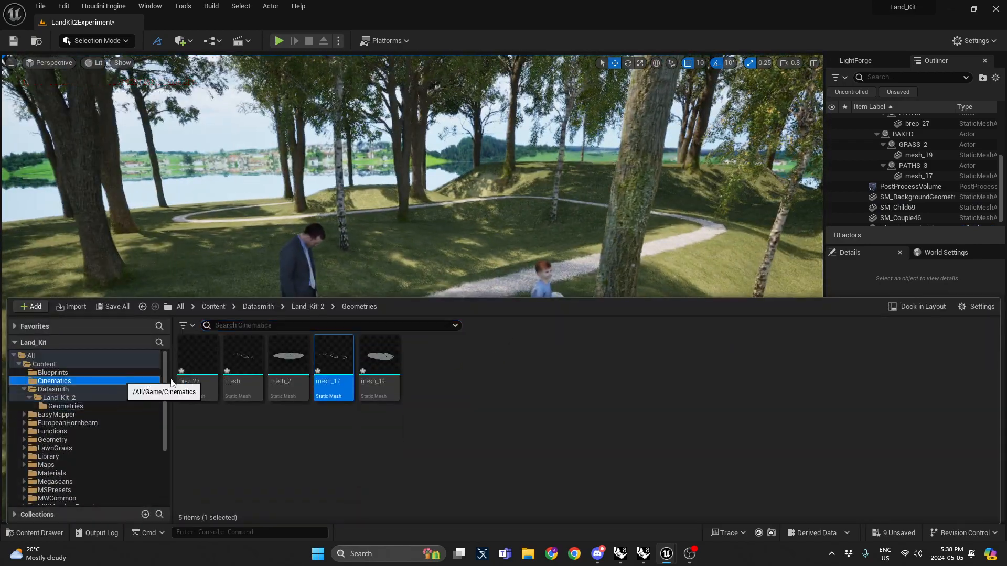
pyautogui.click(55, 381)
pyautogui.doubleClick(236, 386)
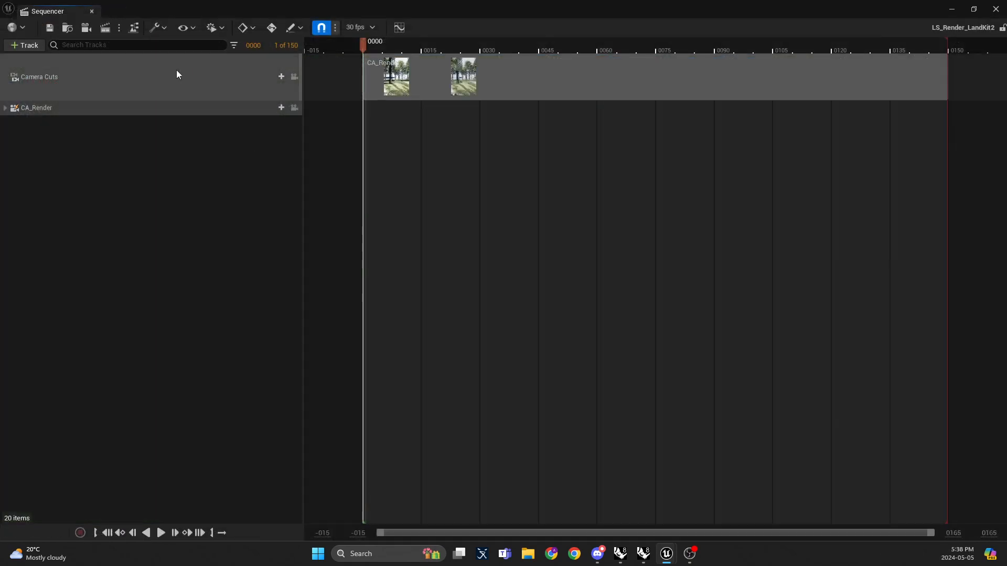
pyautogui.click(296, 108)
pyautogui.hotkey('alt', 'Tab')
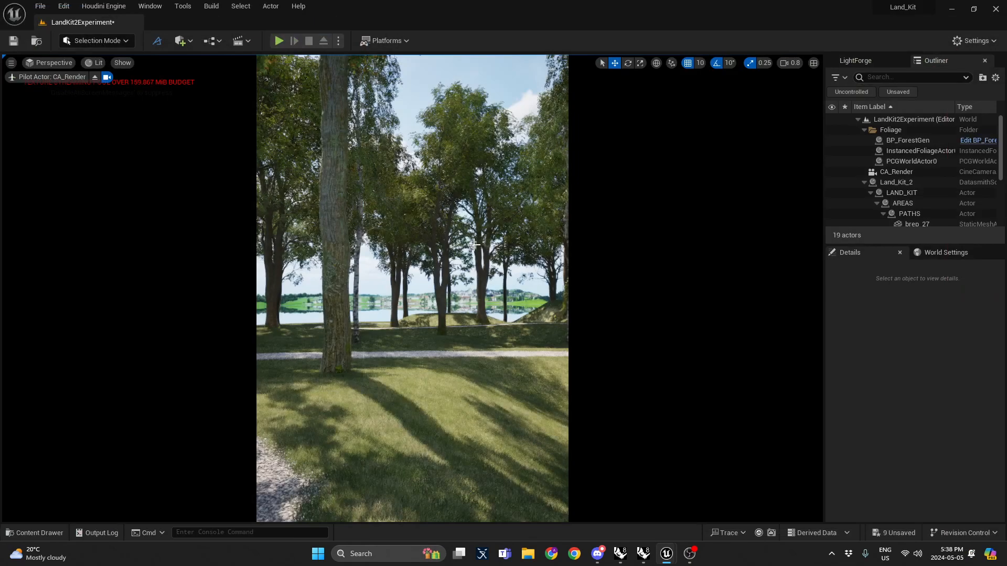
# Step: Reposition the piloted CA_Render camera to frame the family figures and the curving path
pyautogui.moveTo(459, 253); pyautogui.dragTo(590, 257, button='right')
pyautogui.press('w')
pyautogui.press('a')
pyautogui.scroll(-1, 367, 257)
pyautogui.press('s')
pyautogui.scroll(1, 509, 257)
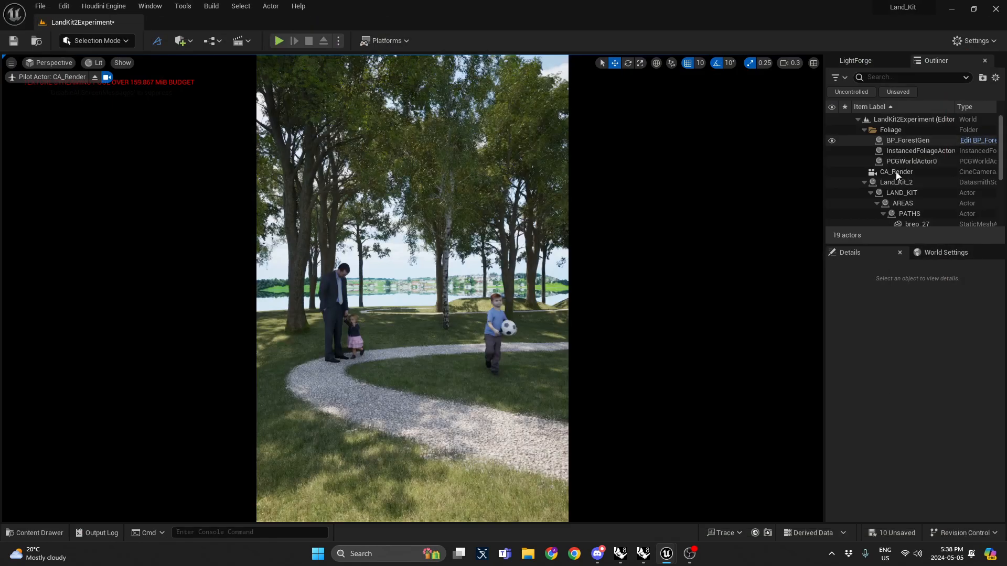
# Step: Select BP_ForestGen and set its PCG component's Seed to 58
pyautogui.click(865, 182)
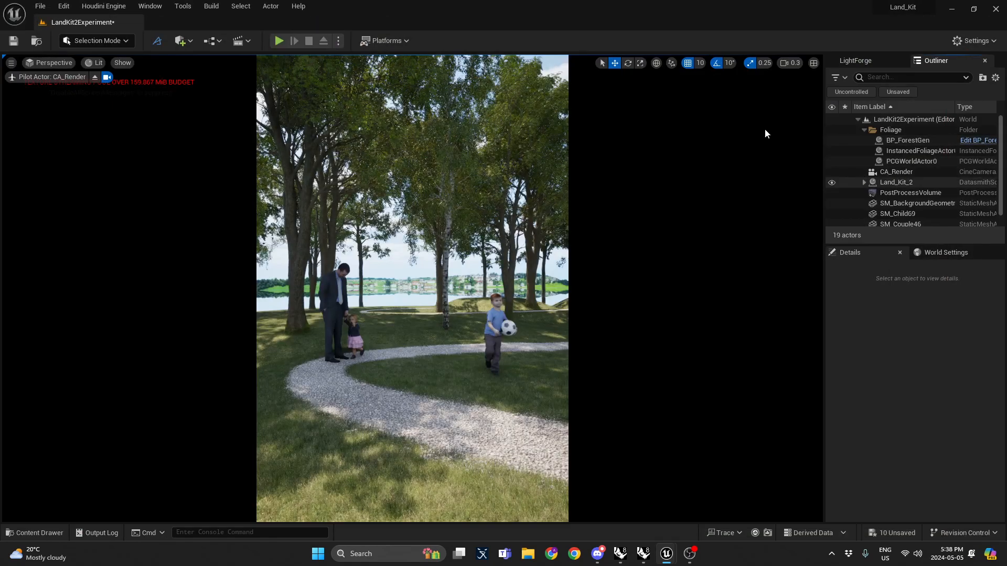
pyautogui.click(541, 183)
pyautogui.scroll(-5, 878, 313)
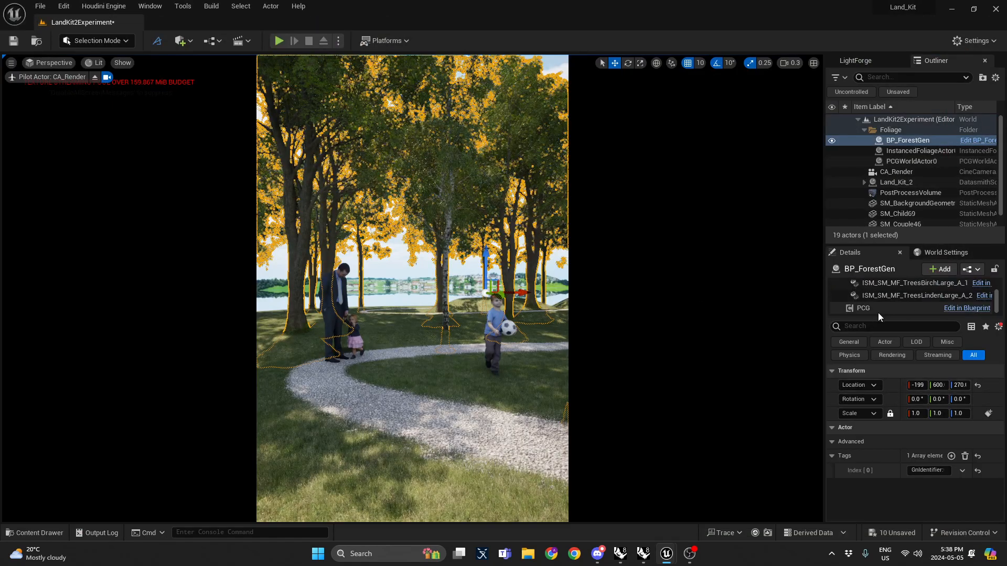
pyautogui.click(879, 312)
pyautogui.moveTo(934, 373); pyautogui.dragTo(940, 373)
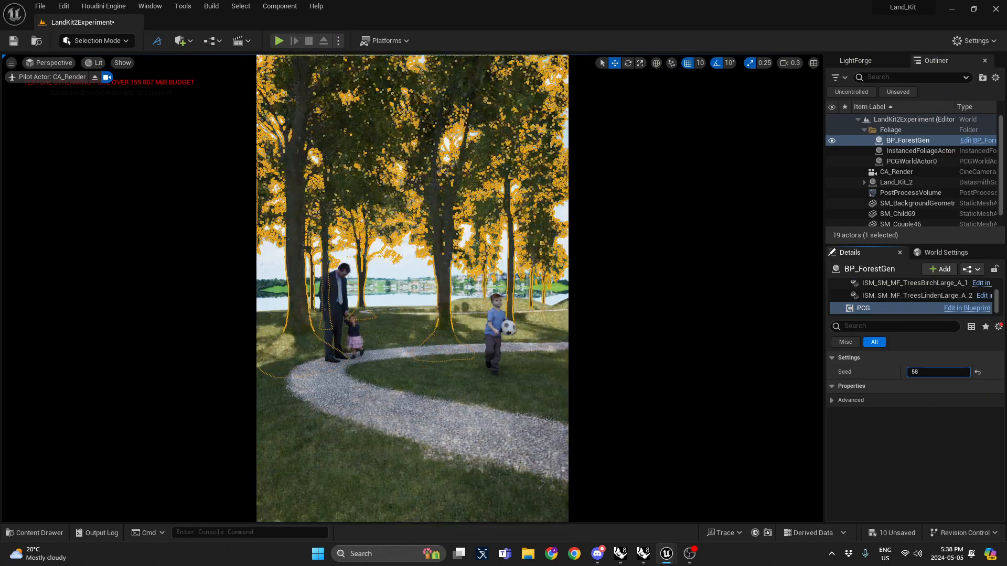
# Step: Select the background geometry mesh and rotate its yaw to about 266 degrees
pyautogui.click(487, 268)
pyautogui.click(498, 265)
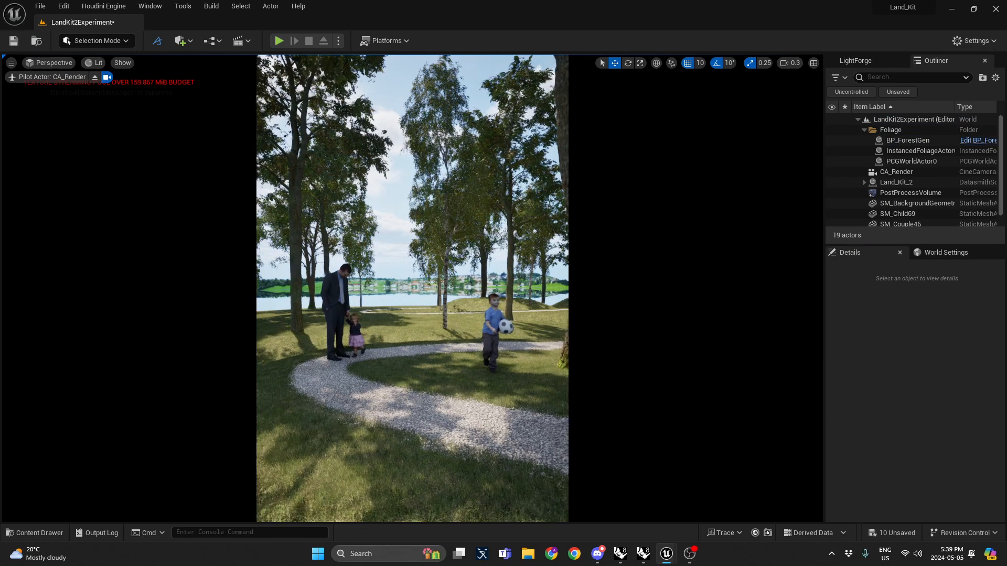
pyautogui.click(422, 284)
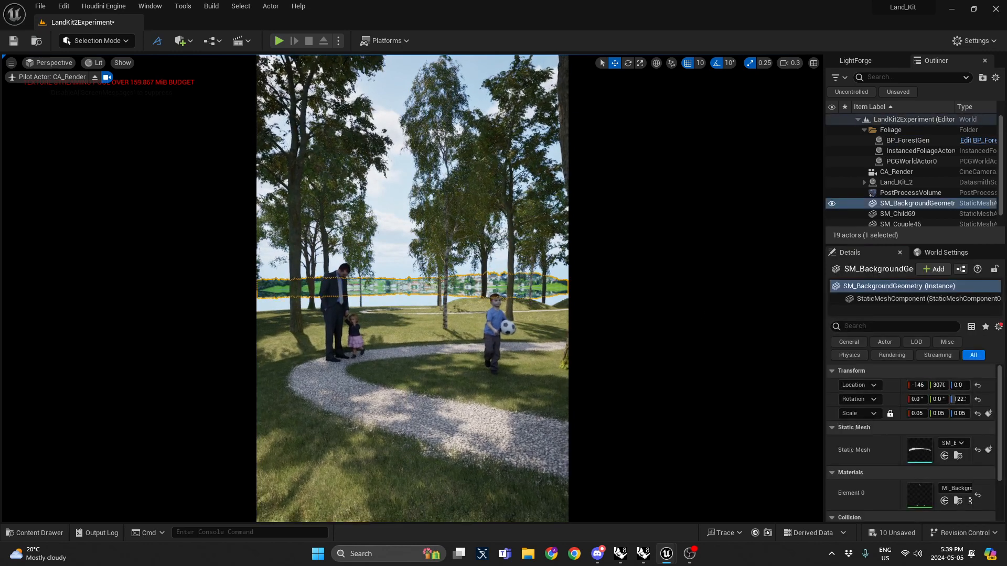
pyautogui.moveTo(960, 400); pyautogui.dragTo(969, 400)
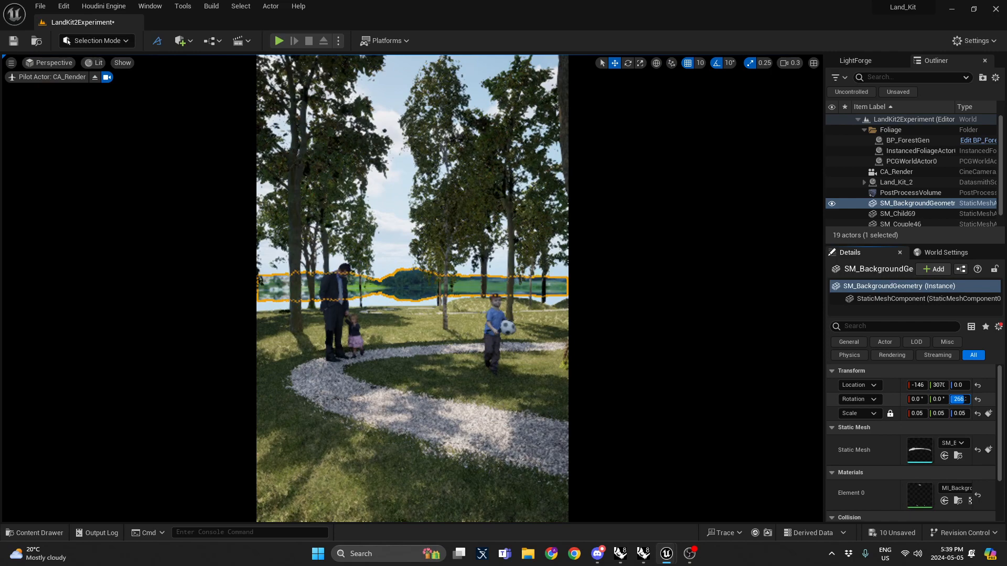
pyautogui.click(492, 230)
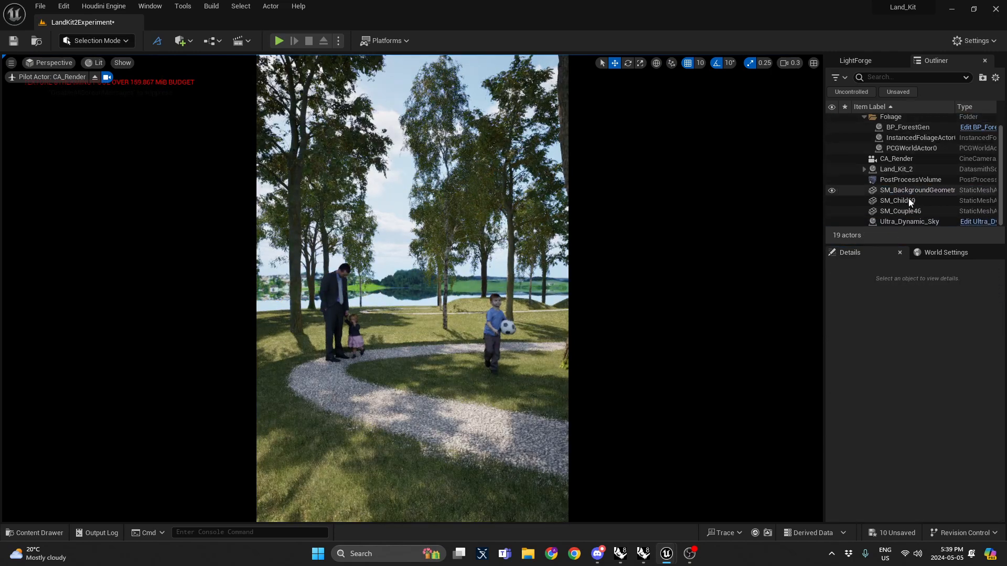
# Step: Select Ultra_Dynamic_Sky and set its Time Of Day to 1450
pyautogui.click(907, 220)
pyautogui.moveTo(948, 426); pyautogui.dragTo(949, 426)
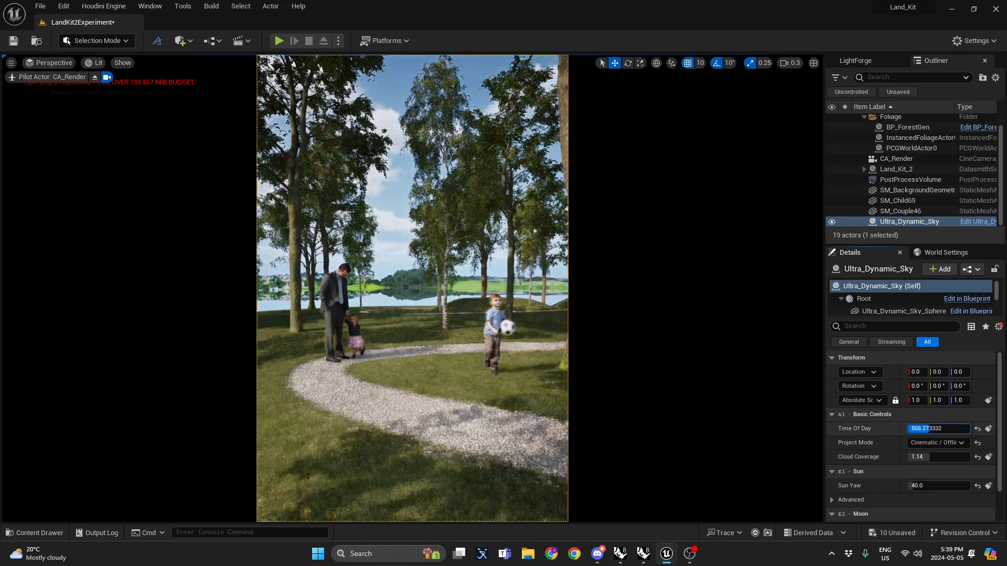
pyautogui.moveTo(948, 425)
pyautogui.mouseDown()
pyautogui.moveTo(960, 426)
pyautogui.moveTo(945, 428)
pyautogui.mouseUp()
pyautogui.click(945, 429)
pyautogui.write('1')
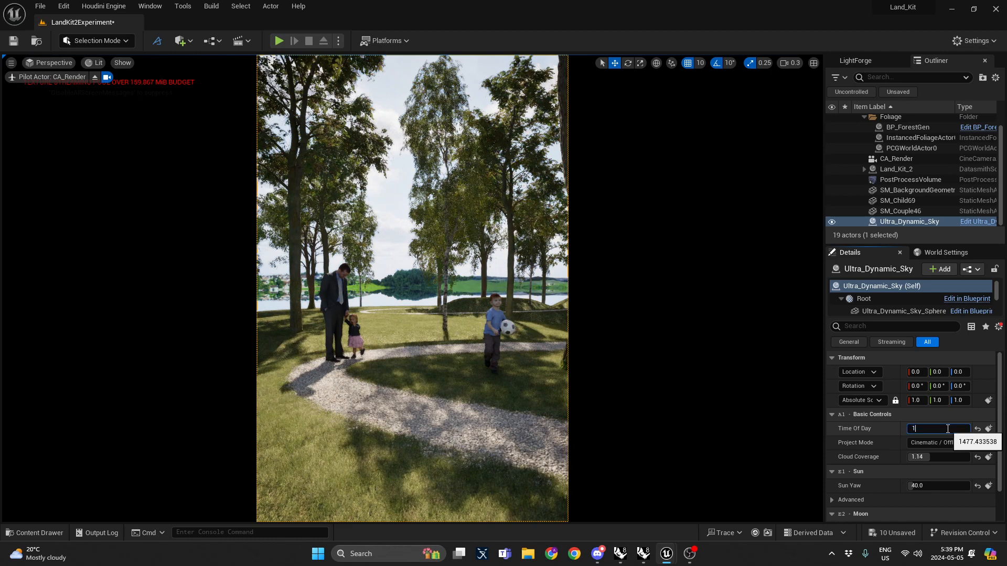
pyautogui.write('450')
pyautogui.press('Return')
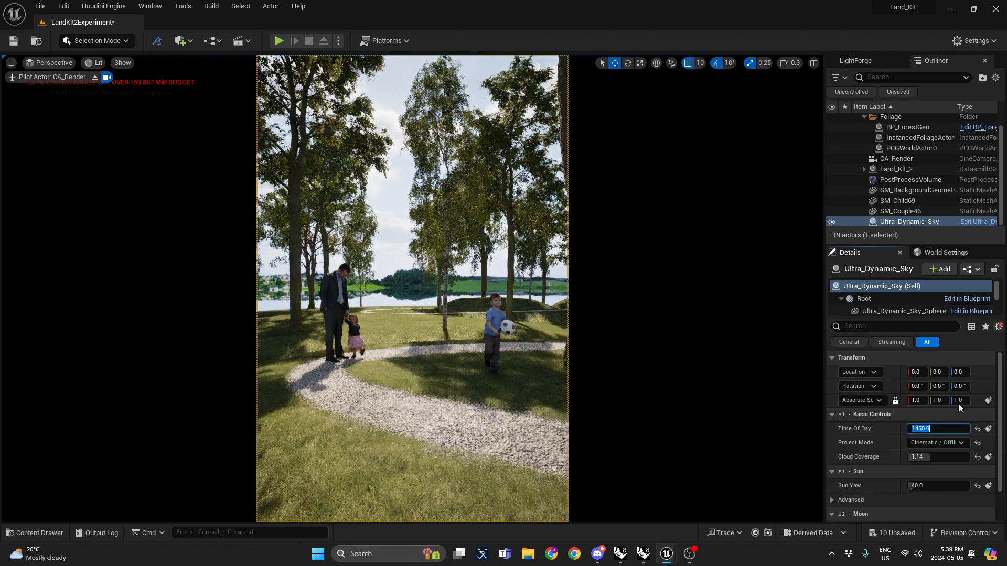
# Step: Set the sky's Sun Yaw to 130
pyautogui.moveTo(923, 485); pyautogui.dragTo(960, 486)
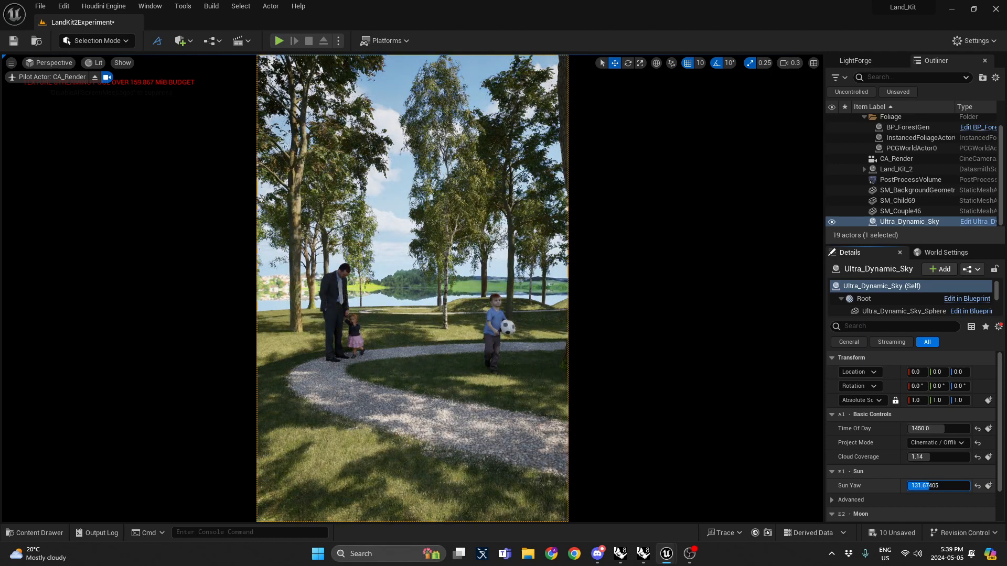
pyautogui.click(932, 485)
pyautogui.write('1')
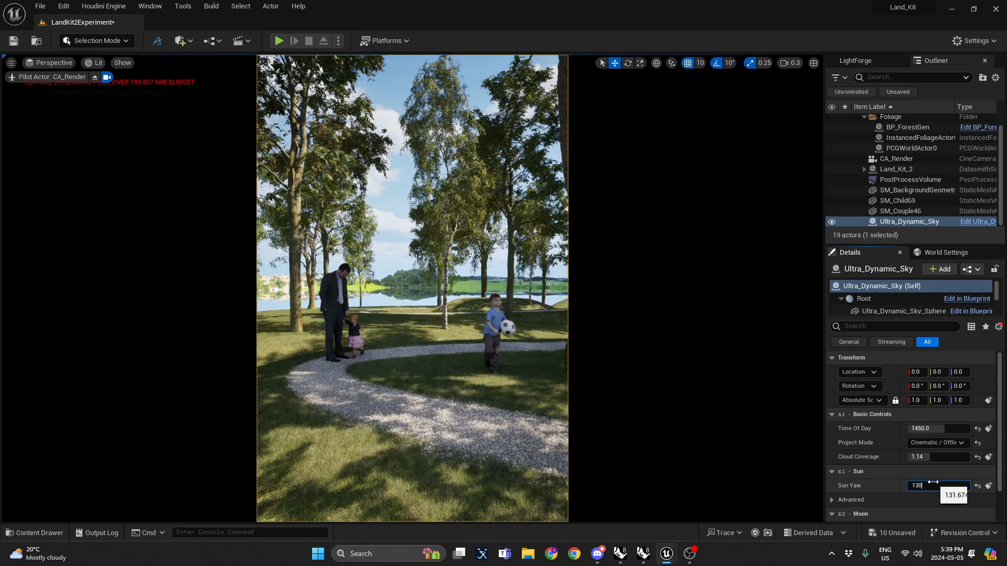
pyautogui.write('30')
pyautogui.press('Return')
pyautogui.click(415, 204)
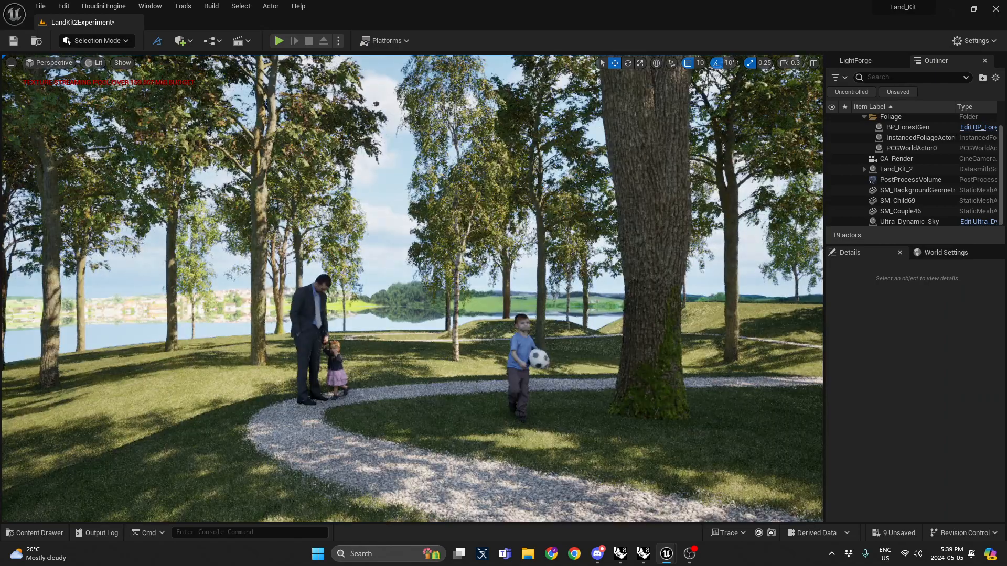
pyautogui.moveTo(412, 288); pyautogui.dragTo(821, 300, button='right')
pyautogui.press('w')
pyautogui.scroll(6, 412, 288)
pyautogui.scroll(-1, 412, 289)
pyautogui.scroll(4, 412, 289)
pyautogui.scroll(-3, 412, 288)
pyautogui.scroll(1, 413, 289)
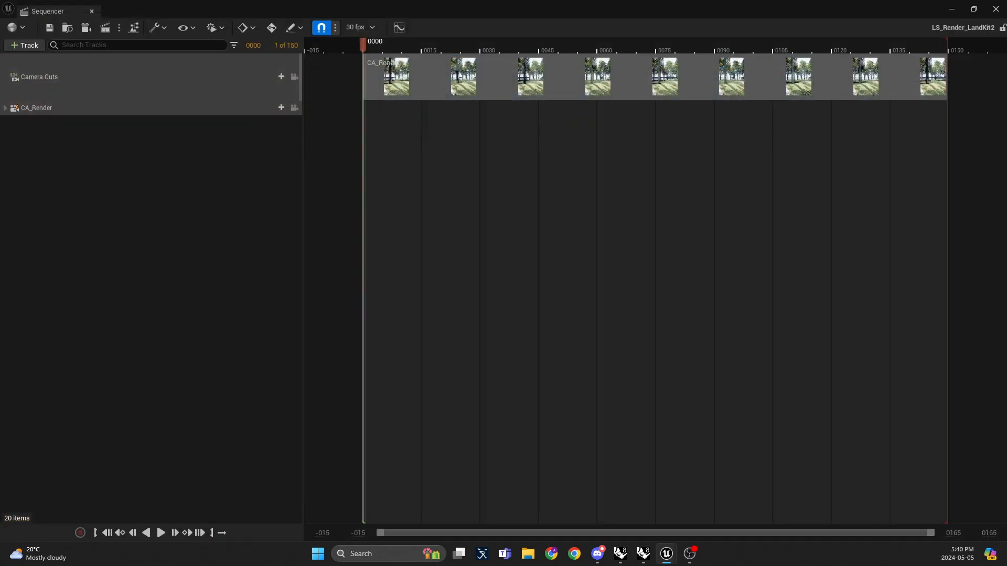
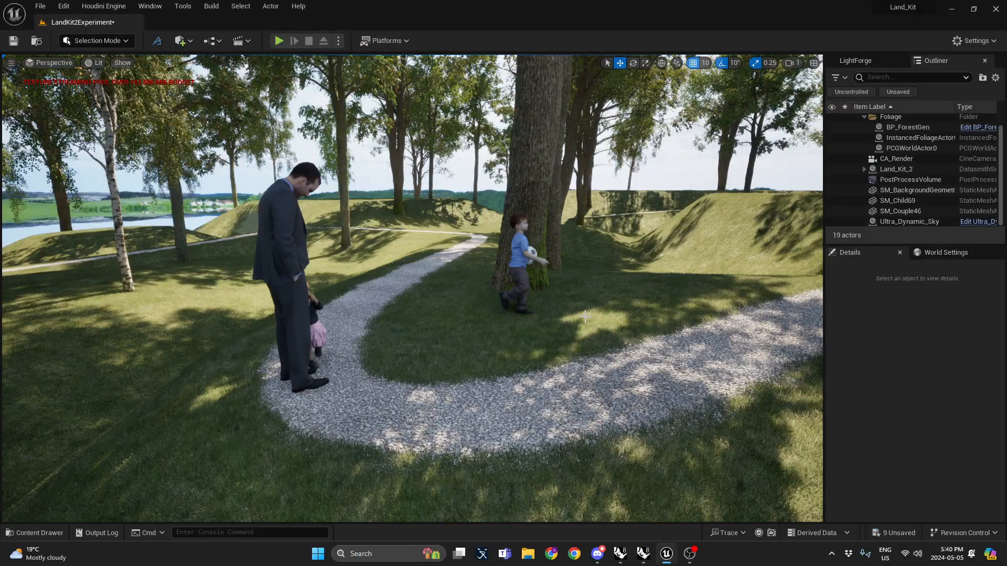
# Step: Render the LS_Render_LandKit2 sequence locally through the Movie Render Queue
pyautogui.press('s')
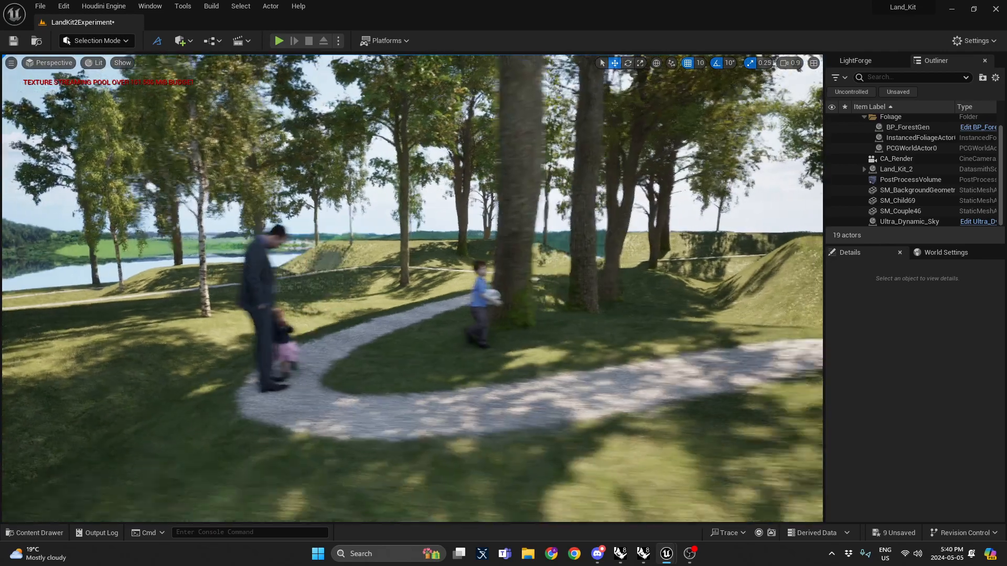
pyautogui.press('w')
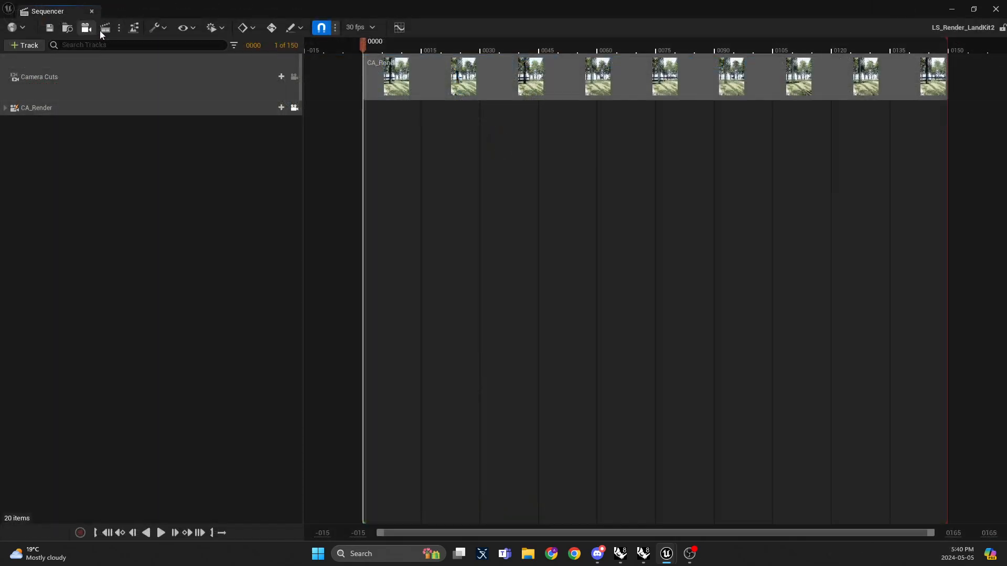
pyautogui.click(103, 29)
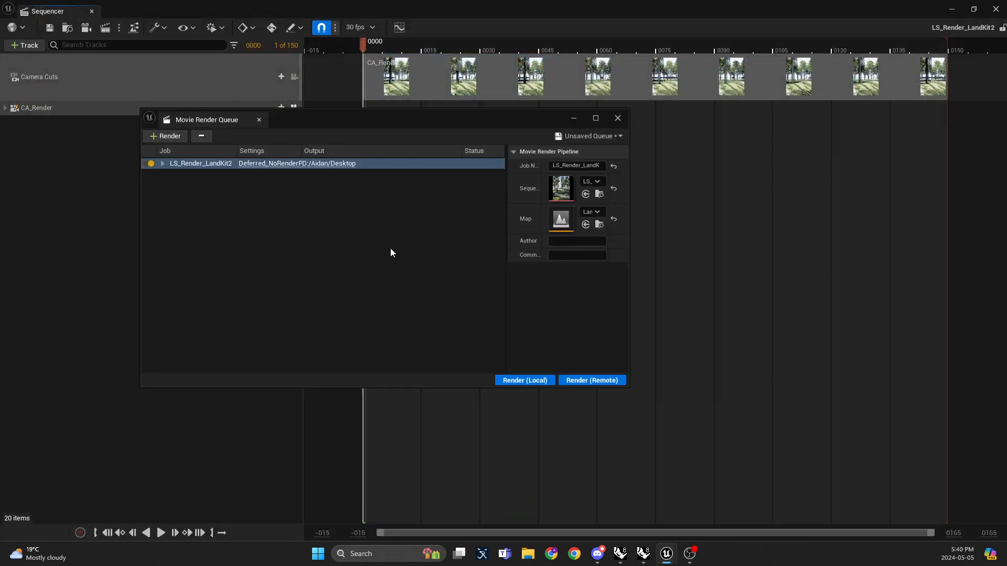
pyautogui.click(540, 382)
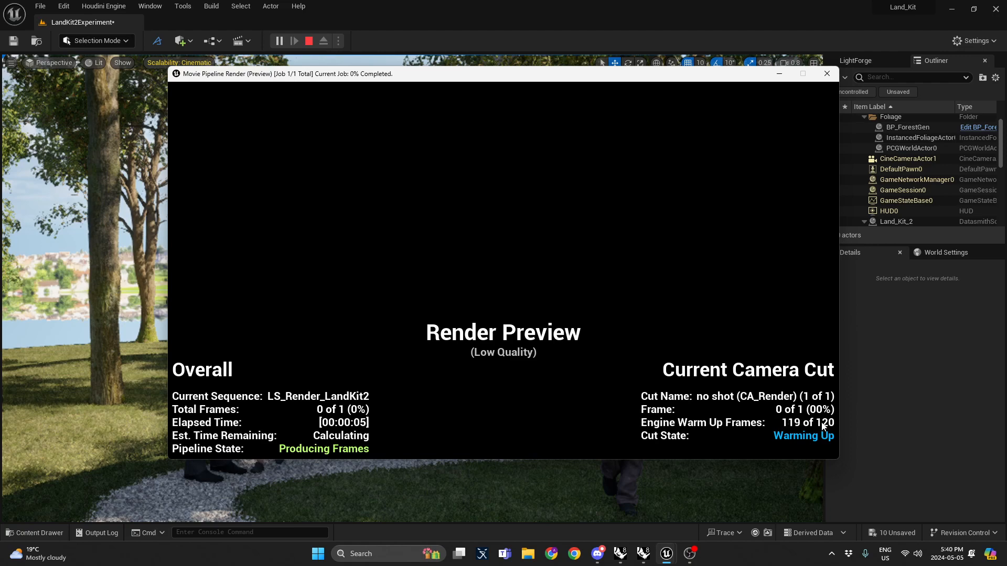
# Step: Switch to Rhino, expand the AREAS layer and make MULCH the current layer
pyautogui.click(625, 555)
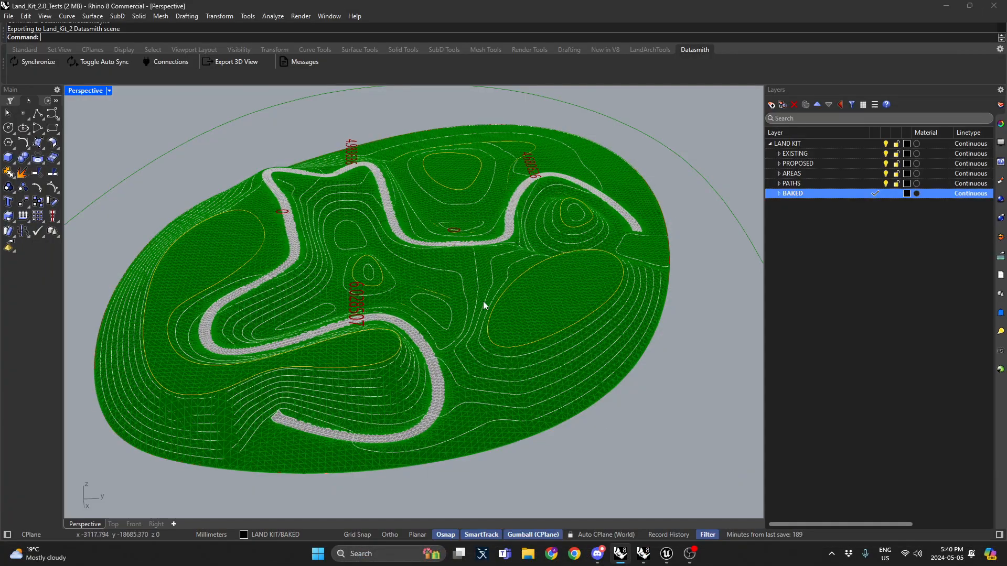
pyautogui.moveTo(513, 298); pyautogui.dragTo(566, 258, button='right')
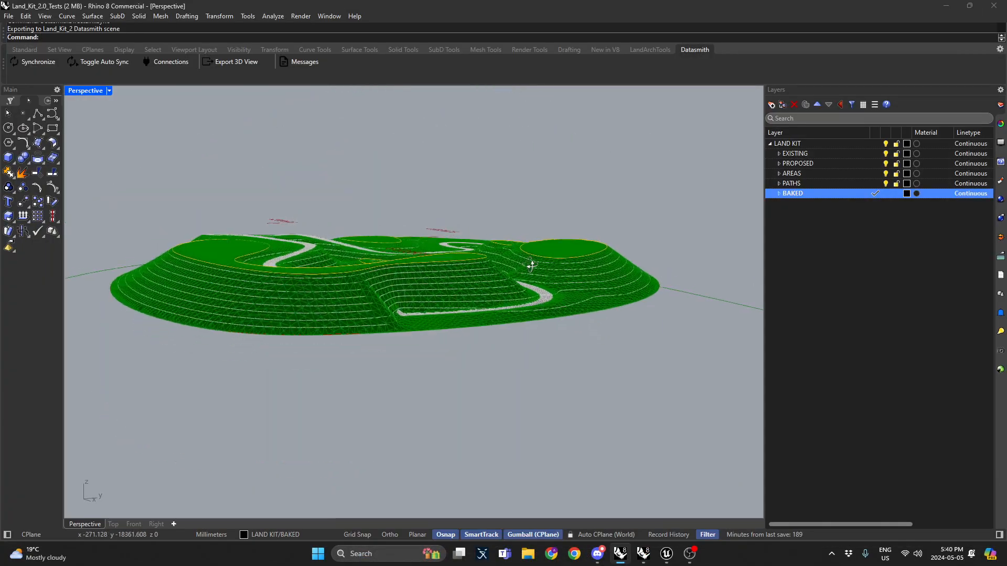
pyautogui.scroll(8, 531, 266)
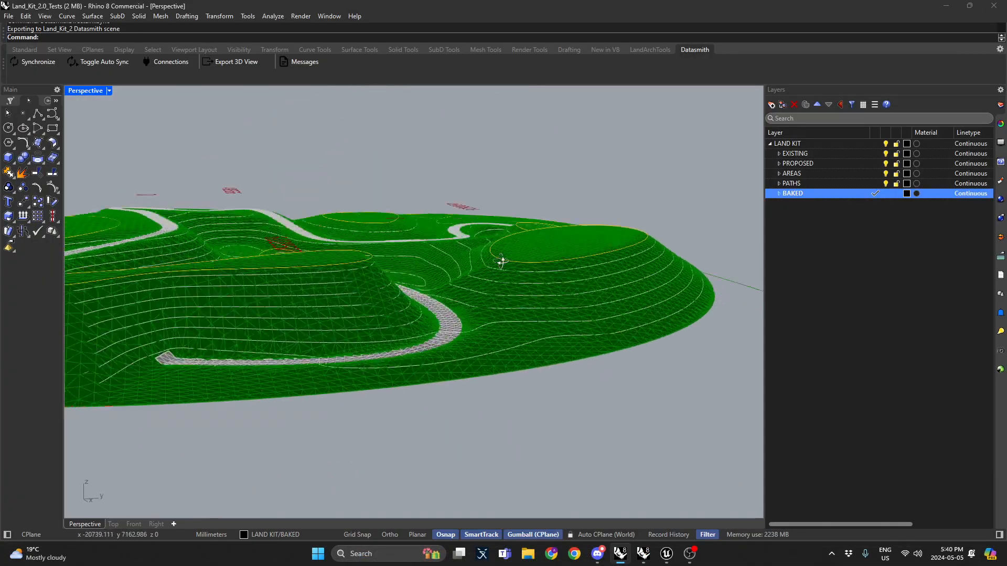
pyautogui.moveTo(501, 261); pyautogui.dragTo(344, 319, button='right')
pyautogui.scroll(6, 450, 234)
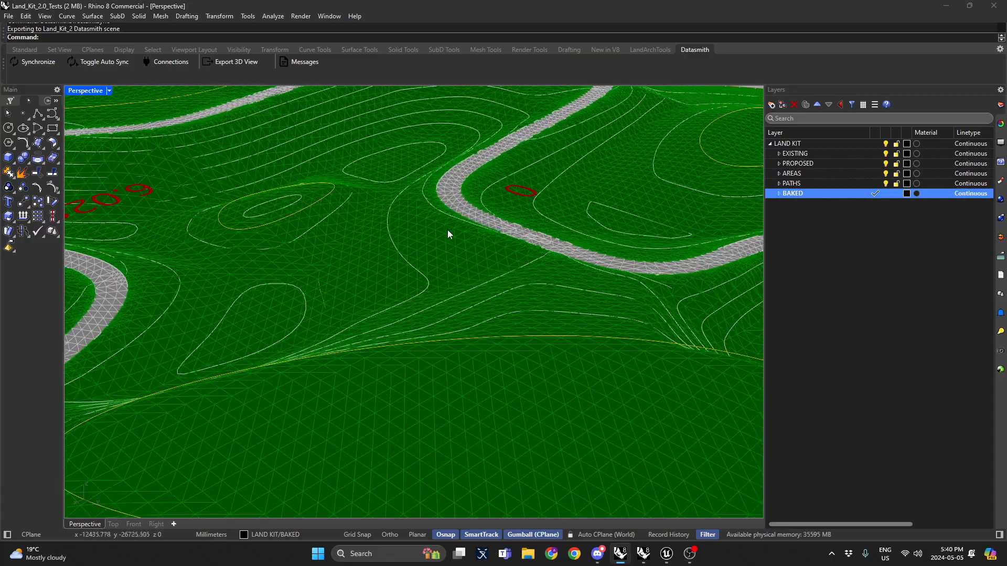
pyautogui.moveTo(450, 234); pyautogui.dragTo(382, 247, button='right')
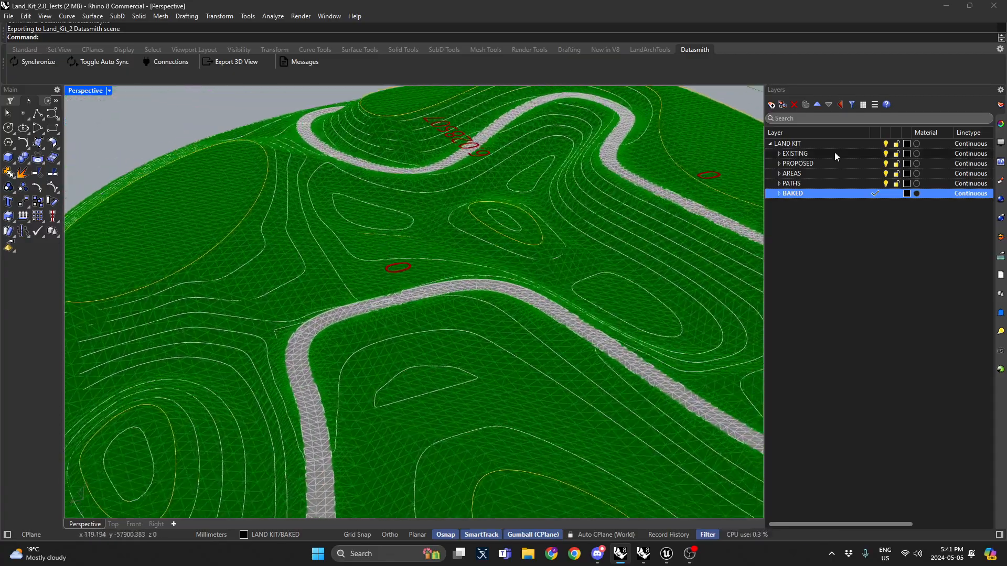
pyautogui.click(779, 174)
pyautogui.doubleClick(840, 213)
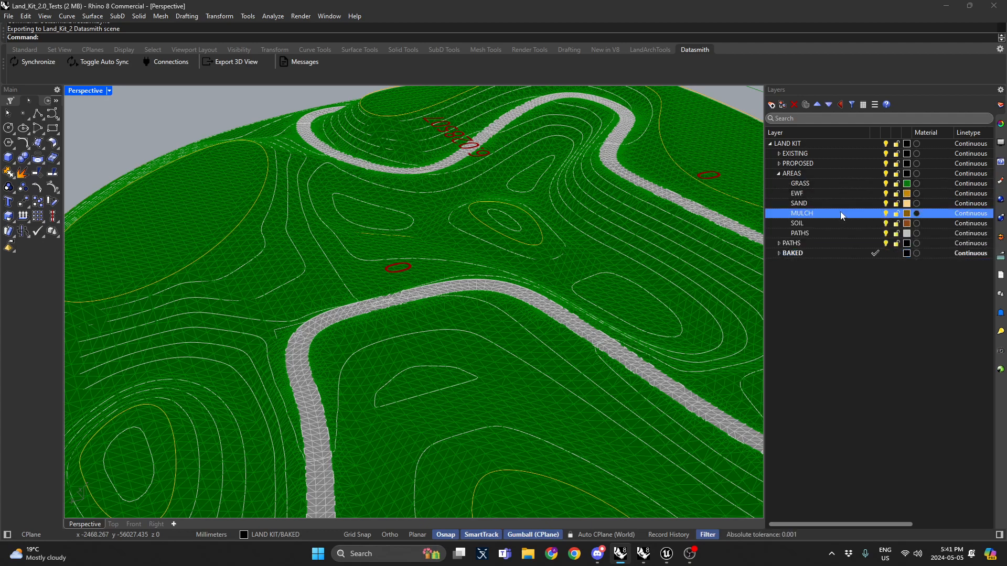
# Step: Maximize the Top viewport and disable object snaps
pyautogui.moveTo(474, 224); pyautogui.dragTo(475, 241, button='right')
pyautogui.doubleClick(91, 93)
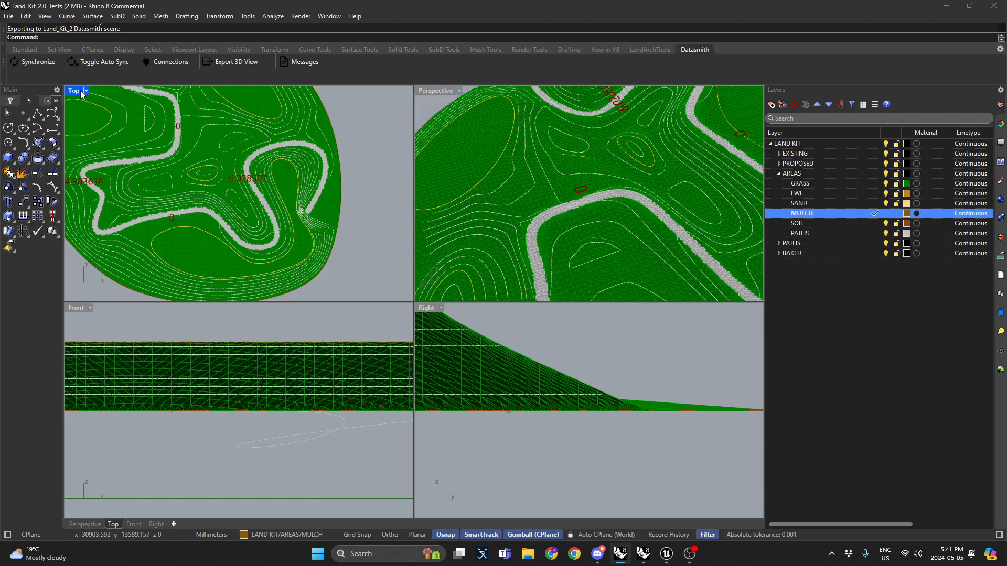
pyautogui.doubleClick(82, 91)
pyautogui.scroll(8, 347, 239)
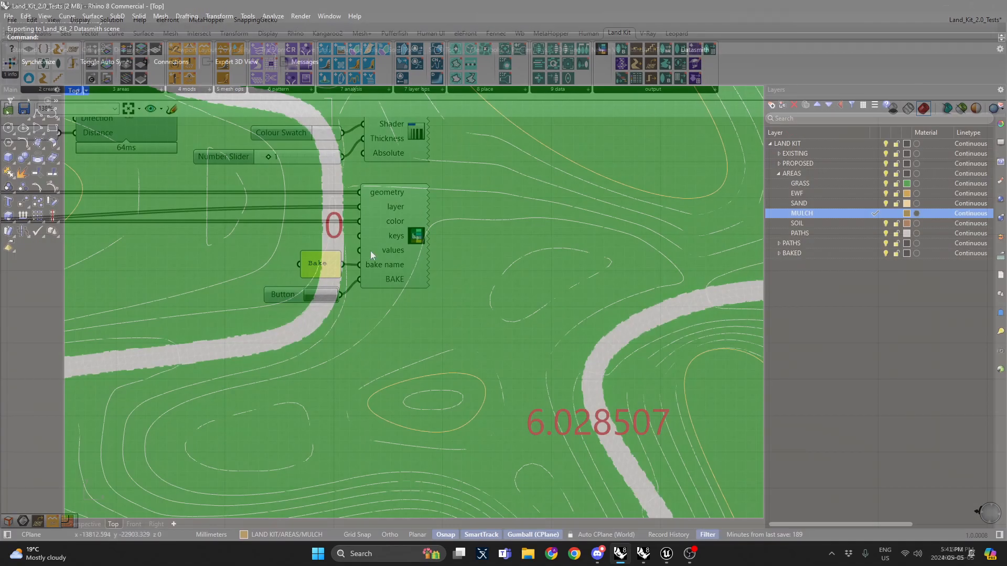
pyautogui.scroll(-5, 495, 279)
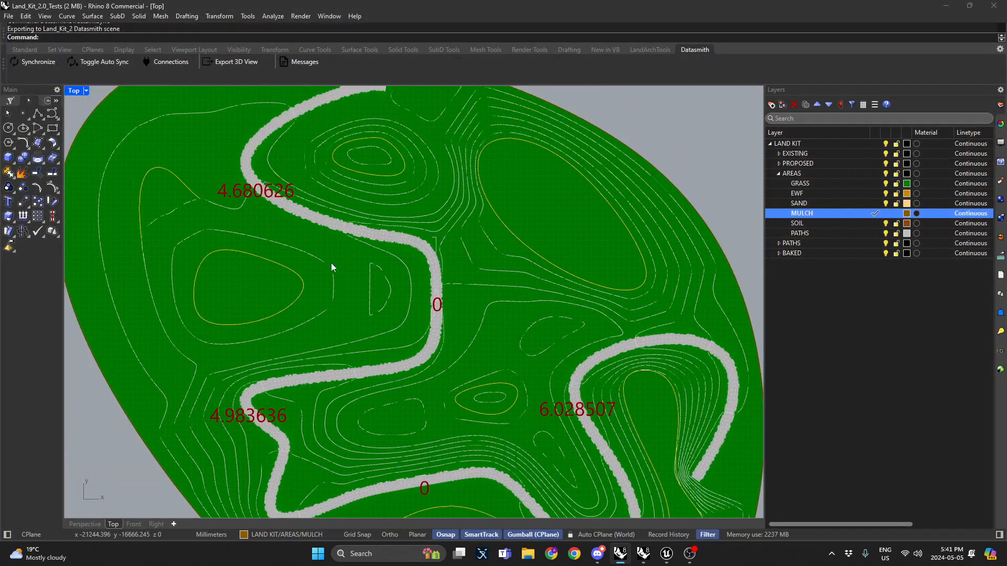
pyautogui.scroll(3, 352, 267)
pyautogui.click(47, 101)
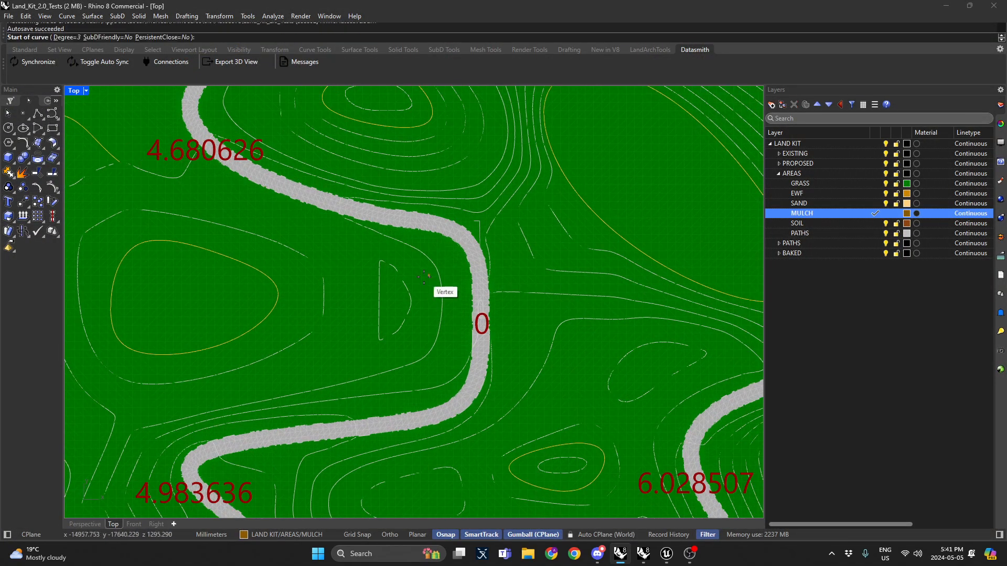
pyautogui.click(47, 102)
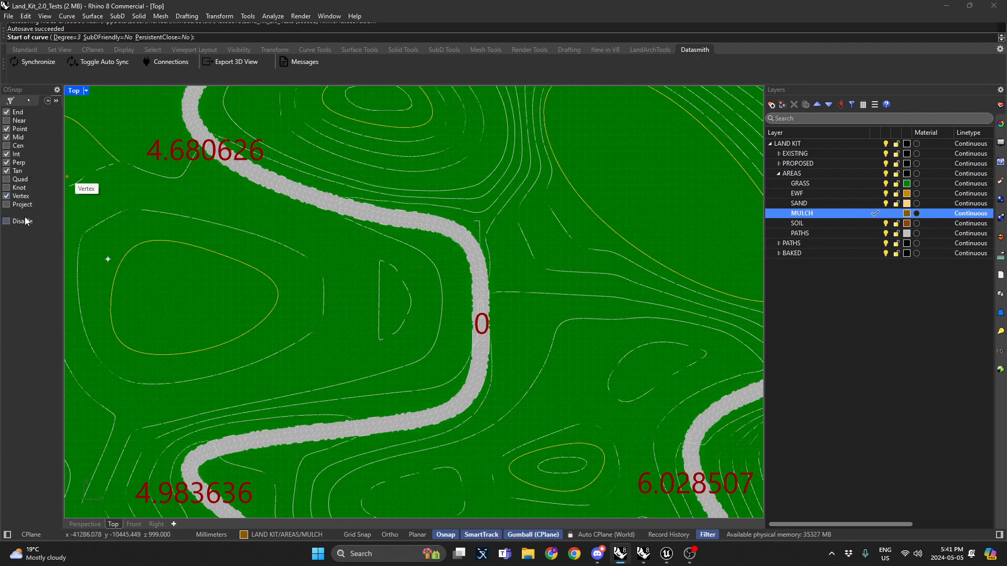
pyautogui.click(6, 221)
# Step: Draw a closed curve in Top view outlining a mulch area straddling the path
pyautogui.moveTo(342, 378); pyautogui.dragTo(401, 342, button='right')
pyautogui.scroll(-2, 390, 336)
pyautogui.click(336, 342)
pyautogui.click(334, 426)
pyautogui.click(456, 453)
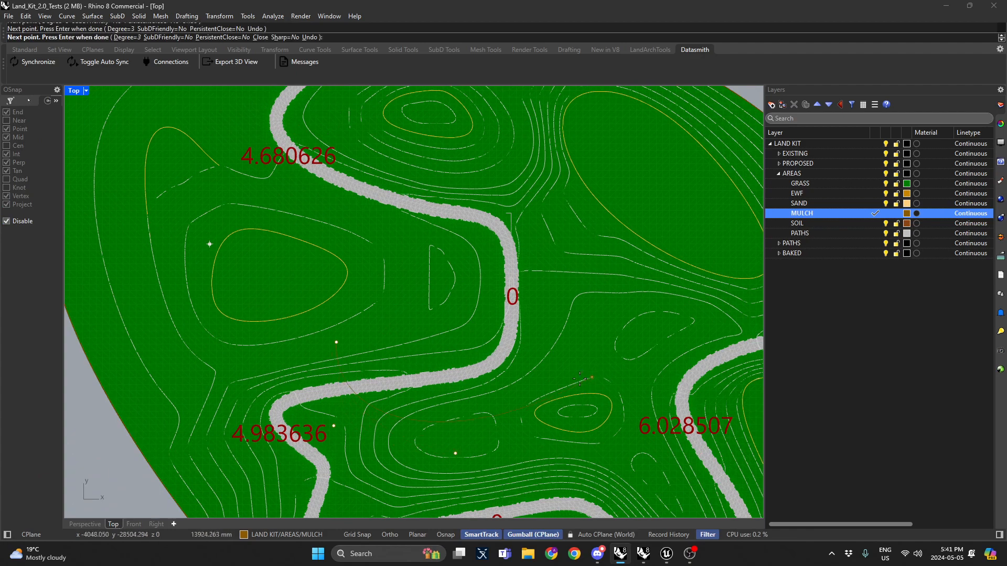
pyautogui.click(505, 385)
pyautogui.click(578, 357)
pyautogui.click(630, 356)
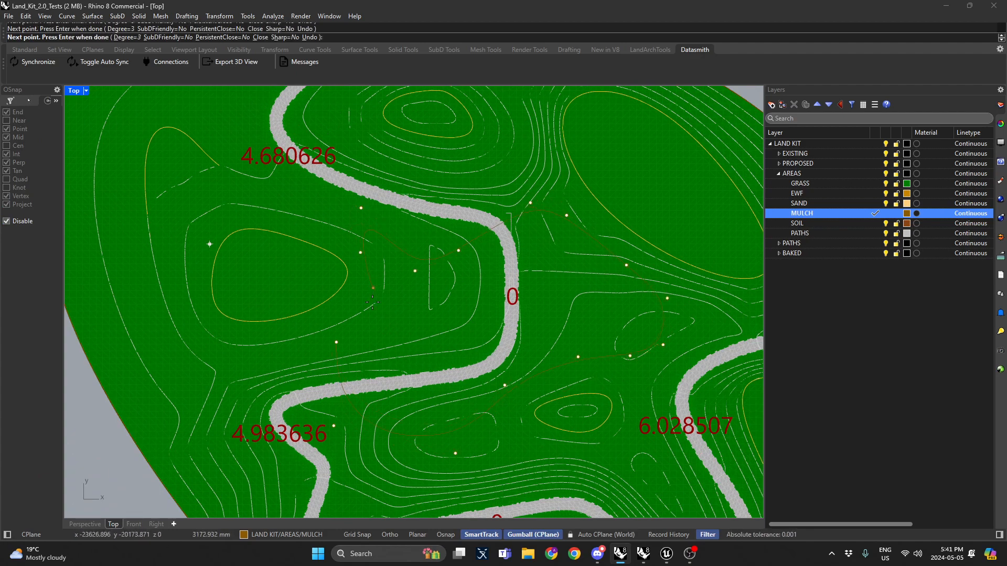
pyautogui.press('F3')
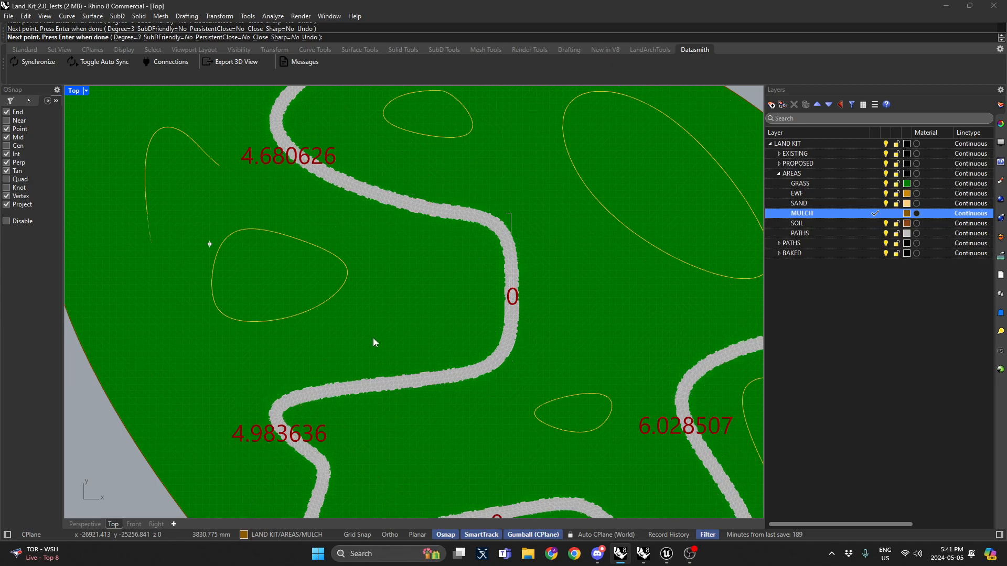
# Step: Hide the BAKED layer to preview the new mulch area
pyautogui.scroll(-2, 368, 334)
pyautogui.click(382, 322)
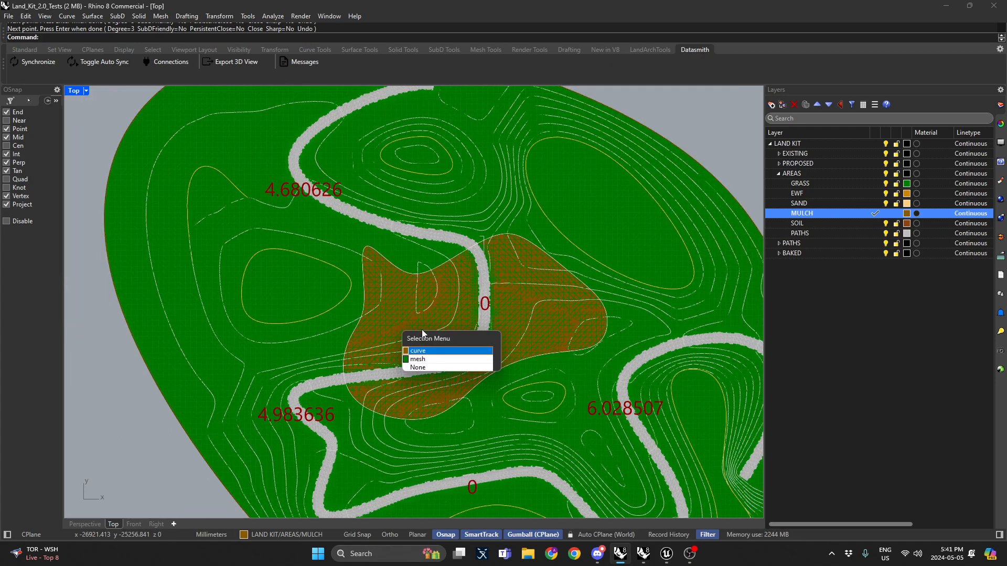
pyautogui.click(421, 350)
pyautogui.press('Escape')
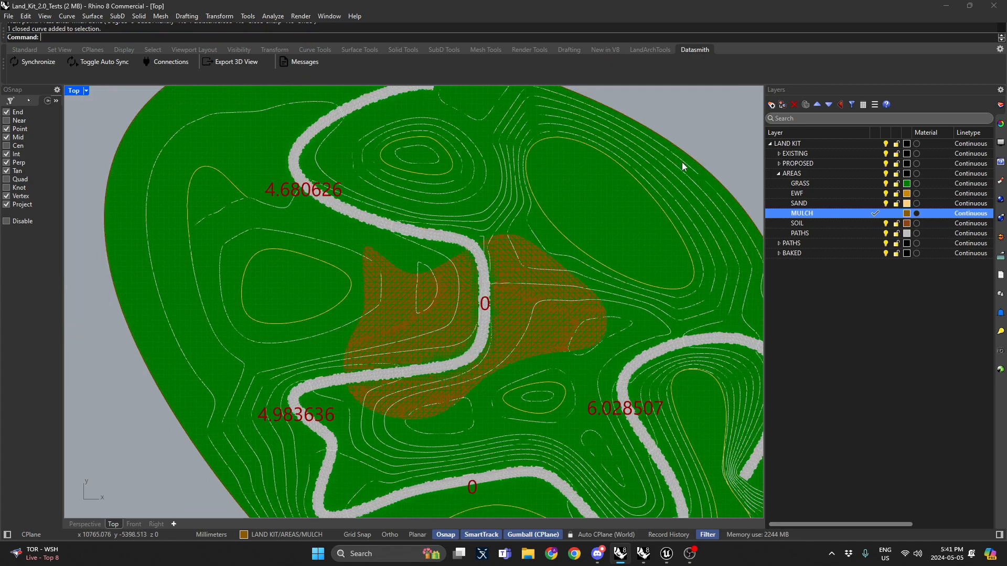
pyautogui.moveTo(642, 211); pyautogui.dragTo(564, 186, button='right')
pyautogui.hotkey('alt', 'Tab')
pyautogui.moveTo(554, 252); pyautogui.dragTo(555, 269, button='right')
pyautogui.hotkey('alt', 'Tab')
pyautogui.click(886, 253)
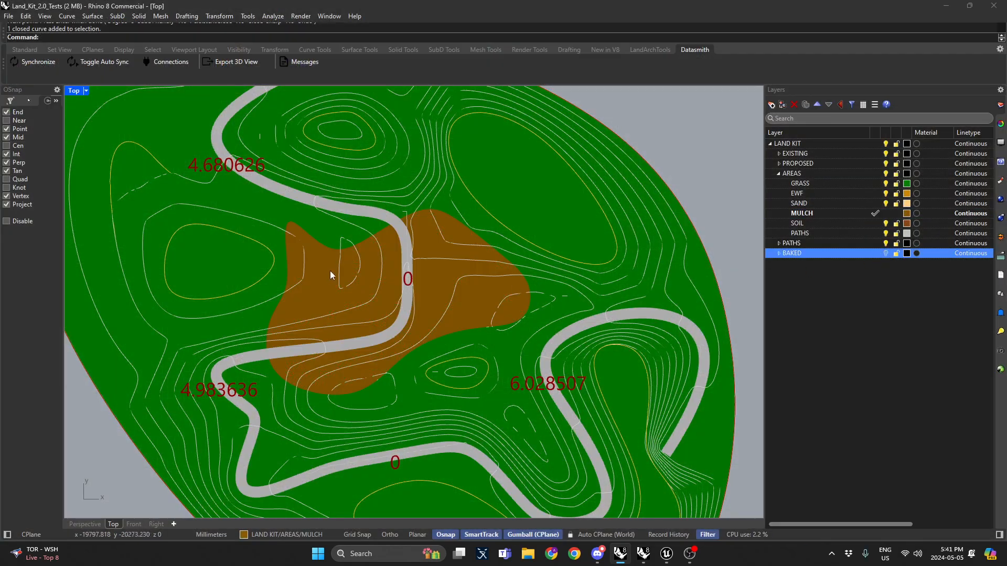
# Step: Make SOIL the current layer under AREAS
pyautogui.scroll(2, 334, 264)
pyautogui.doubleClick(74, 91)
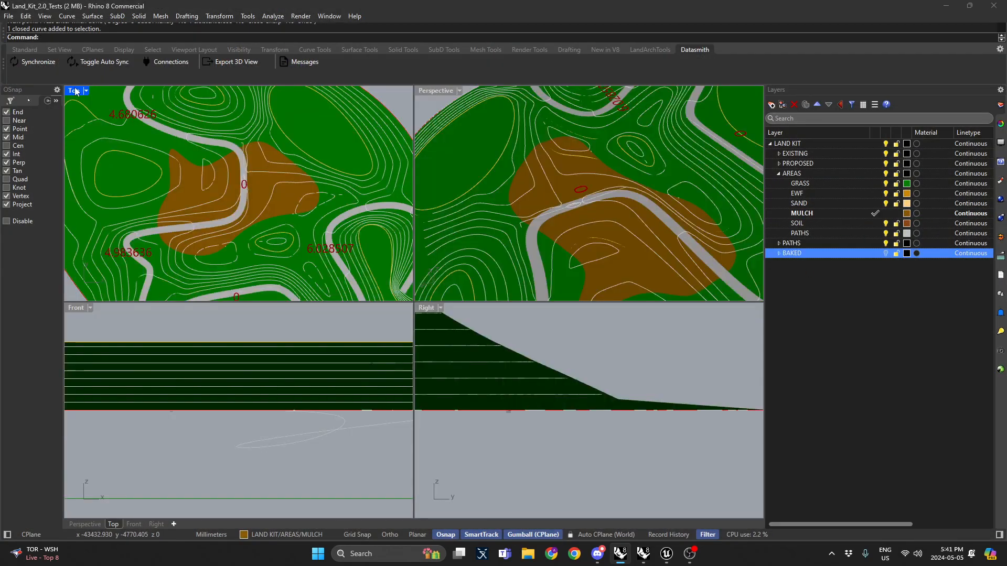
pyautogui.doubleClick(423, 91)
pyautogui.moveTo(433, 92); pyautogui.dragTo(568, 316, button='right')
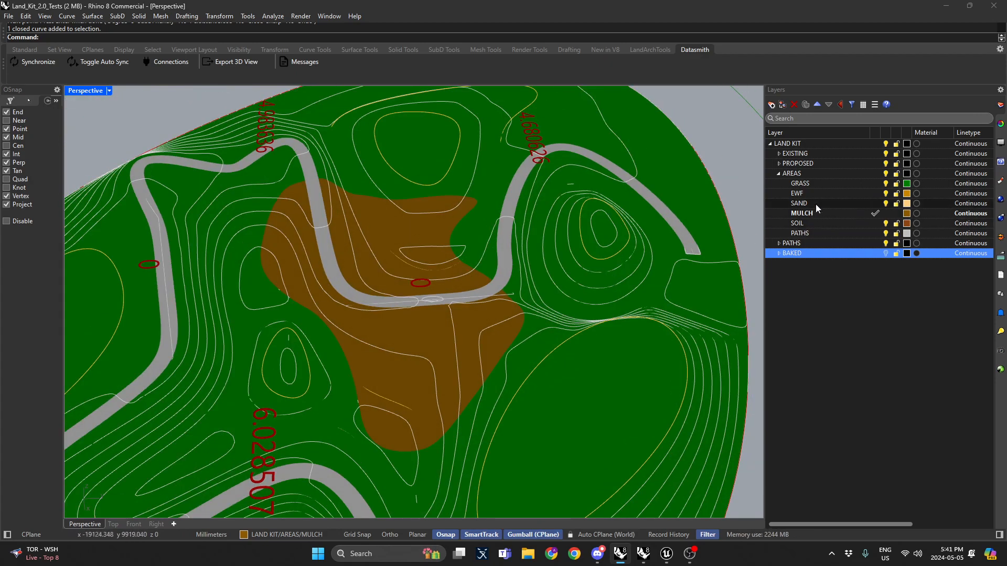
pyautogui.doubleClick(836, 223)
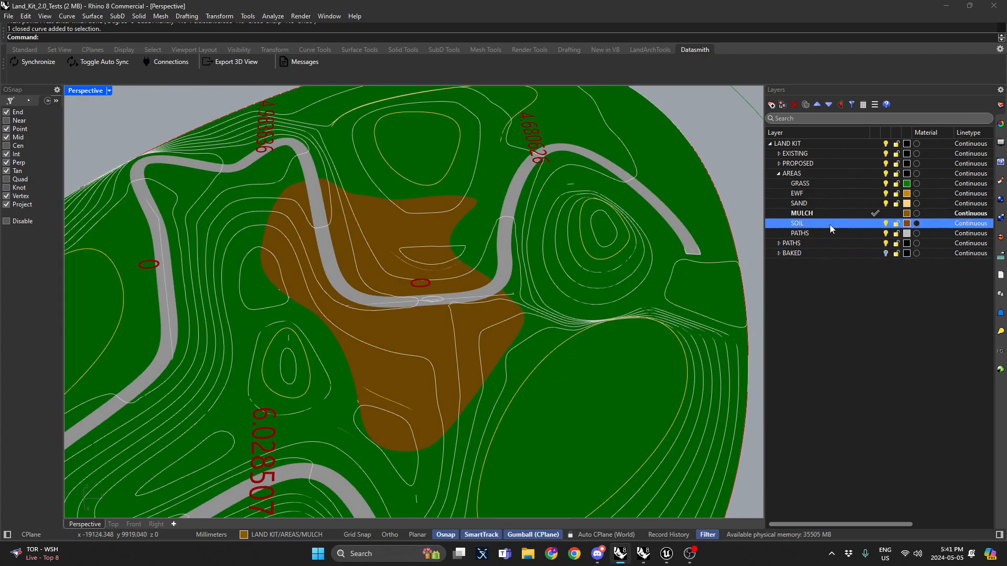
# Step: Draw a closed curve in Top view outlining a soil area inside the mulch region
pyautogui.doubleClick(93, 95)
pyautogui.doubleClick(74, 91)
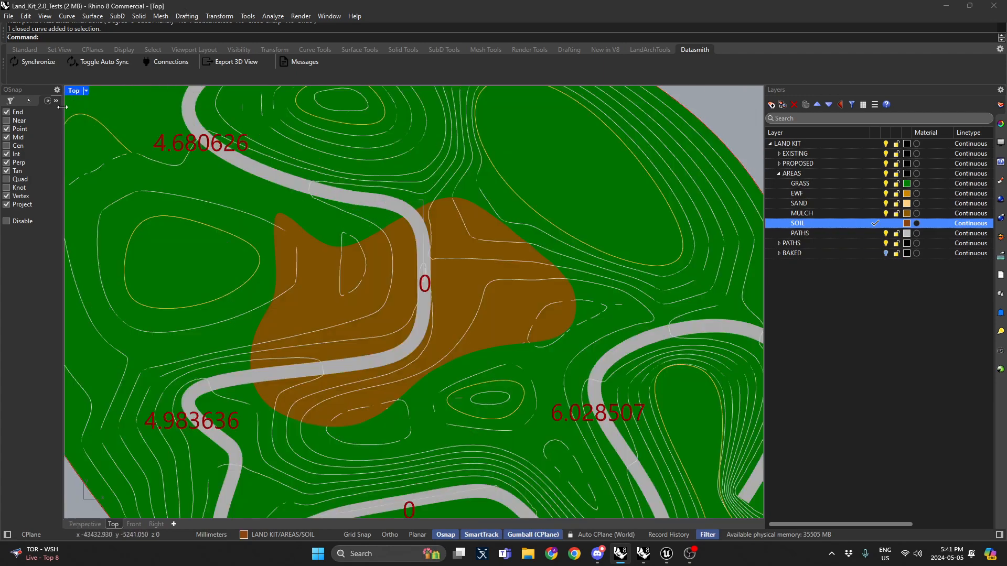
pyautogui.click(33, 103)
pyautogui.click(51, 113)
pyautogui.scroll(4, 479, 274)
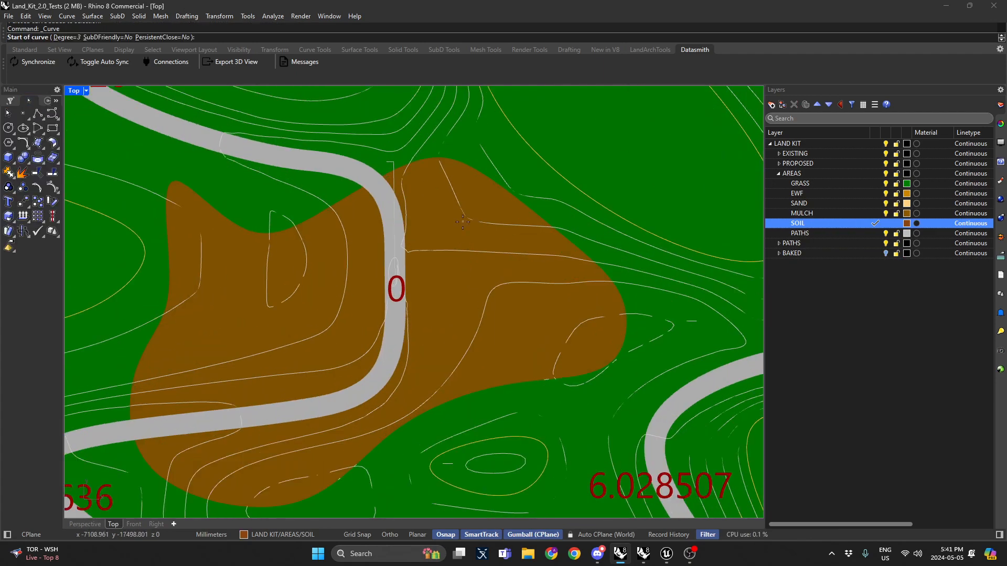
pyautogui.click(459, 216)
pyautogui.click(436, 240)
pyautogui.click(452, 328)
pyautogui.click(502, 354)
pyautogui.click(545, 342)
pyautogui.click(552, 305)
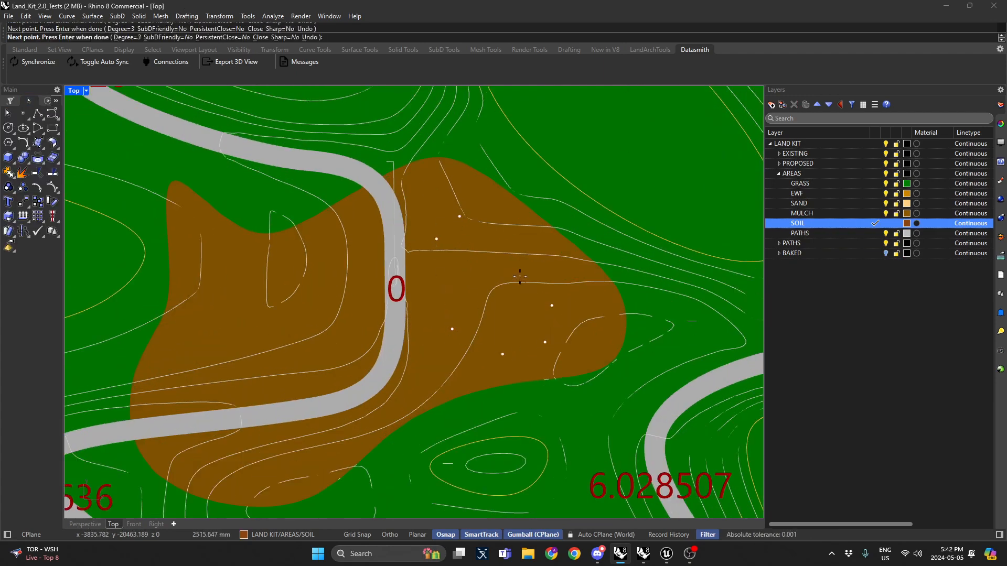
pyautogui.click(513, 243)
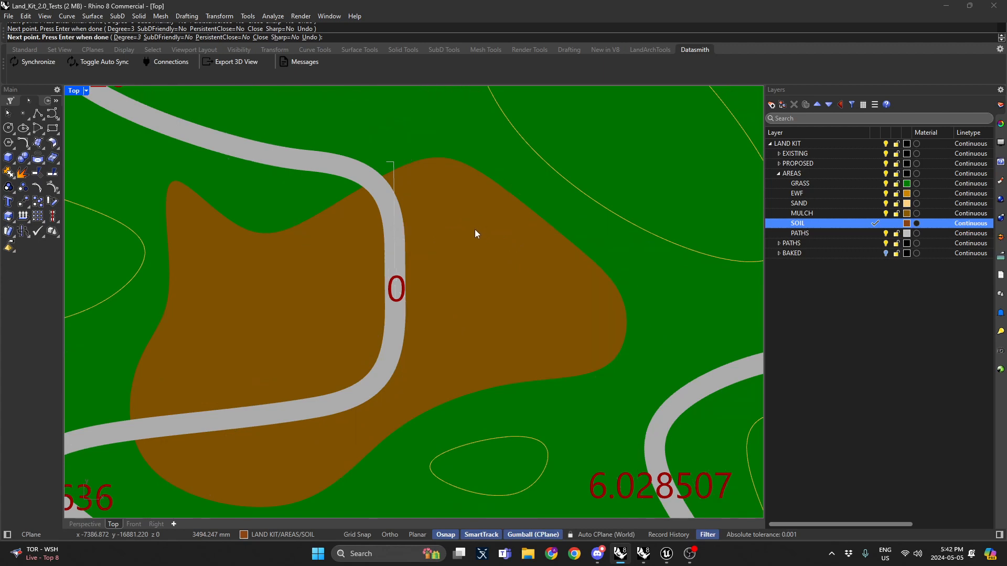
pyautogui.press('Return')
# Step: Raise the soil outline curve with the gumball in Perspective, about 1850 mm upward
pyautogui.scroll(-2, 476, 232)
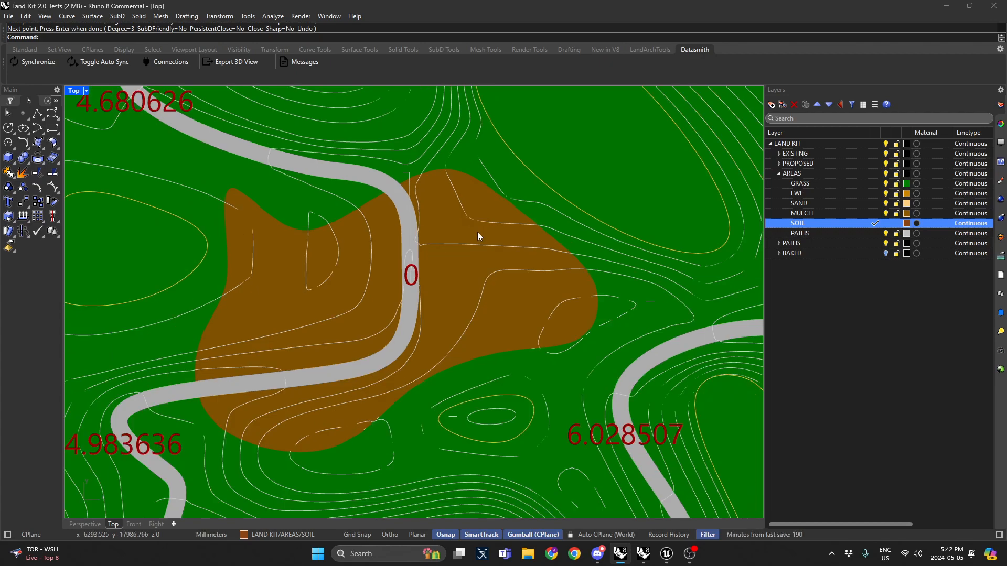
pyautogui.doubleClick(74, 94)
pyautogui.doubleClick(435, 94)
pyautogui.moveTo(435, 97); pyautogui.dragTo(434, 318, button='right')
pyautogui.click(457, 288)
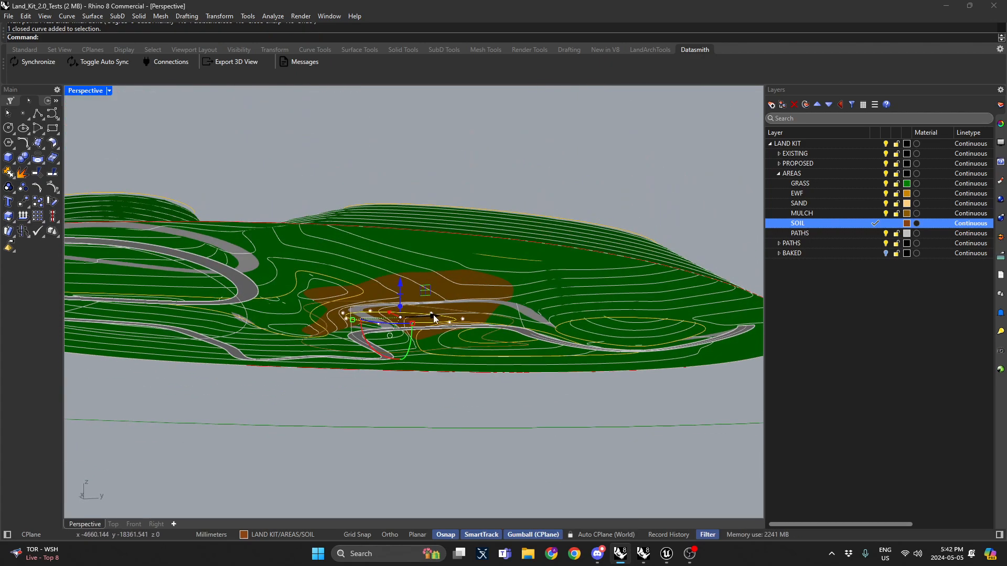
pyautogui.scroll(2, 403, 291)
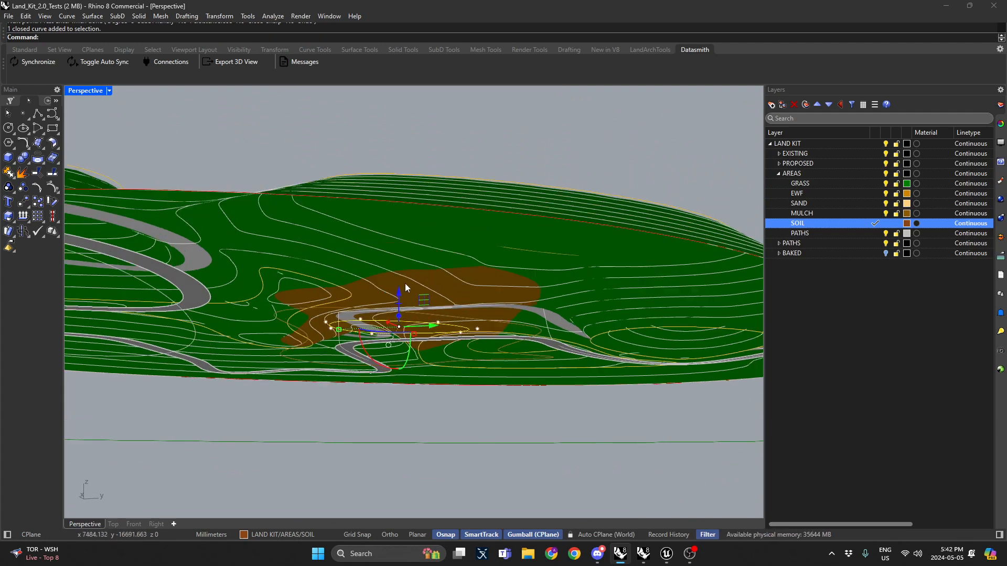
pyautogui.moveTo(402, 297); pyautogui.dragTo(404, 265)
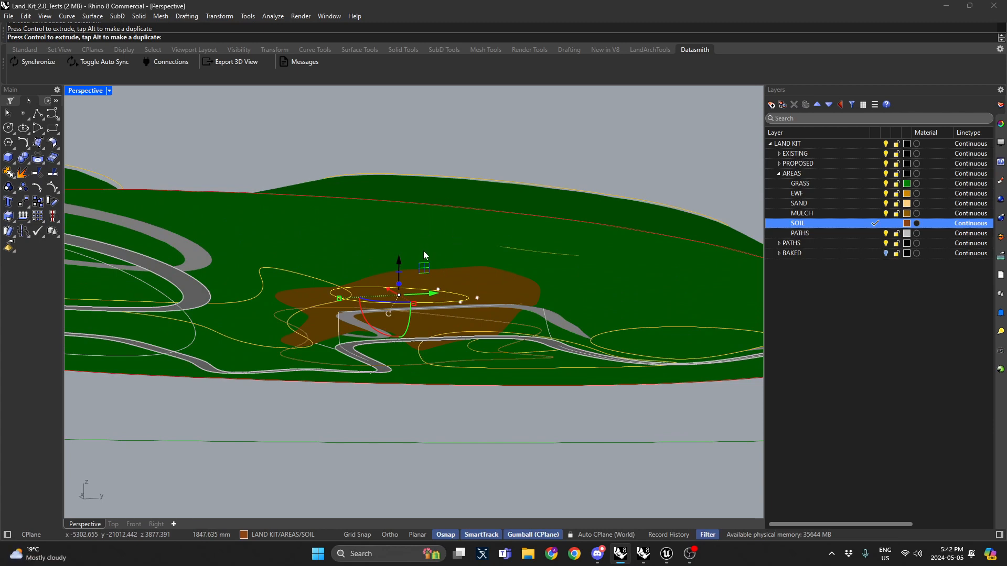
pyautogui.moveTo(397, 254); pyautogui.dragTo(398, 253)
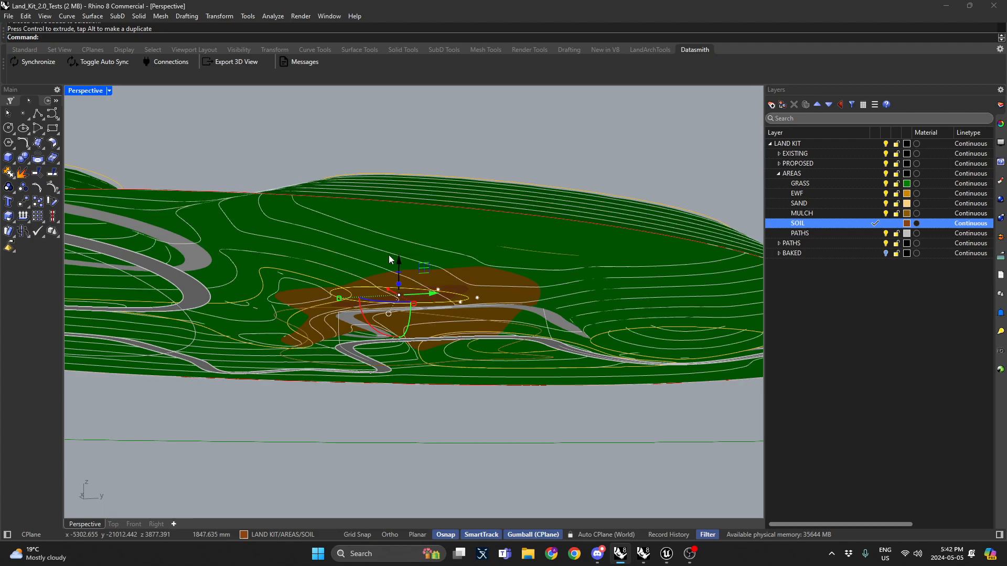
pyautogui.moveTo(390, 257); pyautogui.dragTo(439, 258, button='right')
pyautogui.press('Escape')
# Step: Show the BAKED layer to inspect the regraded terrain
pyautogui.scroll(6, 434, 372)
pyautogui.scroll(3, 398, 283)
pyautogui.scroll(-3, 410, 274)
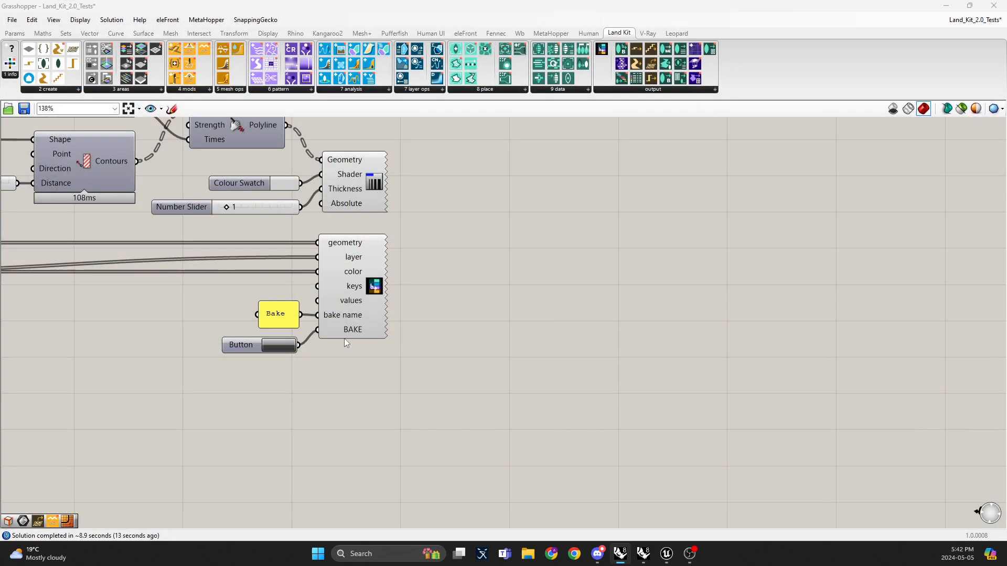
pyautogui.click(290, 345)
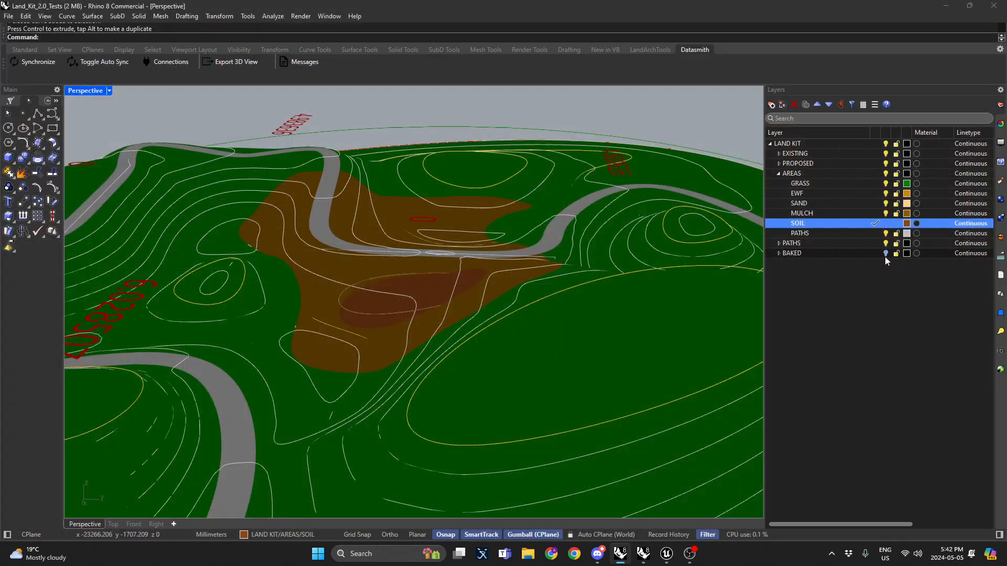
pyautogui.click(866, 253)
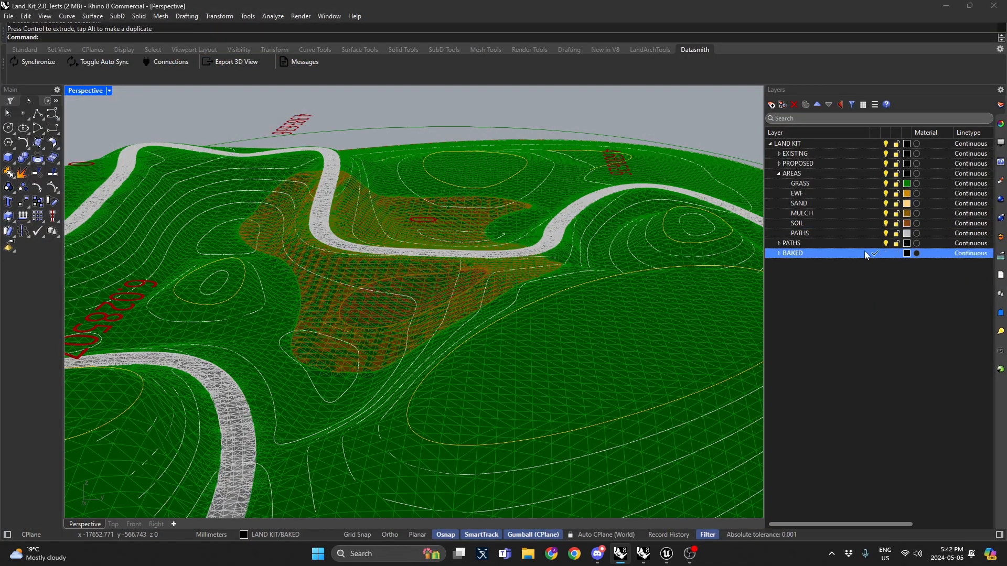
# Step: Collapse the AREAS layer and delete the stray open mesh picked in the Perspective view
pyautogui.click(875, 254)
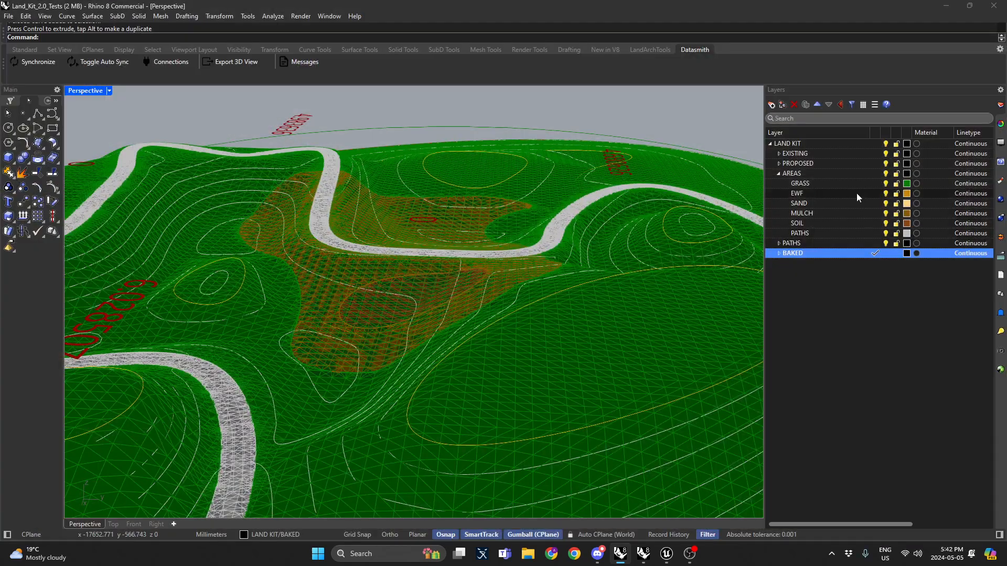
pyautogui.click(779, 174)
pyautogui.click(564, 334)
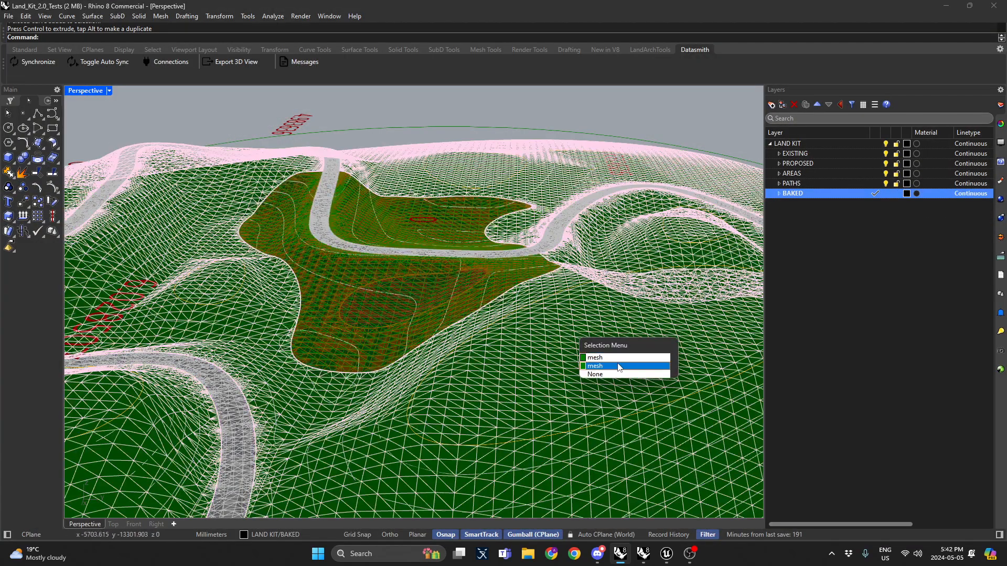
pyautogui.click(620, 366)
pyautogui.press('Delete')
# Step: Expand the BAKED layer and delete all objects on its sublayers
pyautogui.click(779, 194)
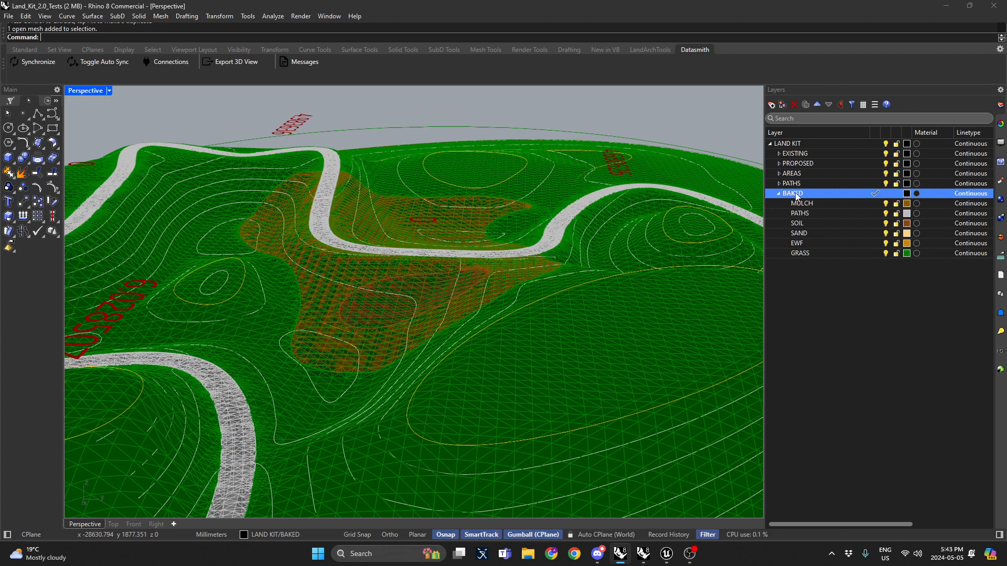
pyautogui.rightClick(799, 195)
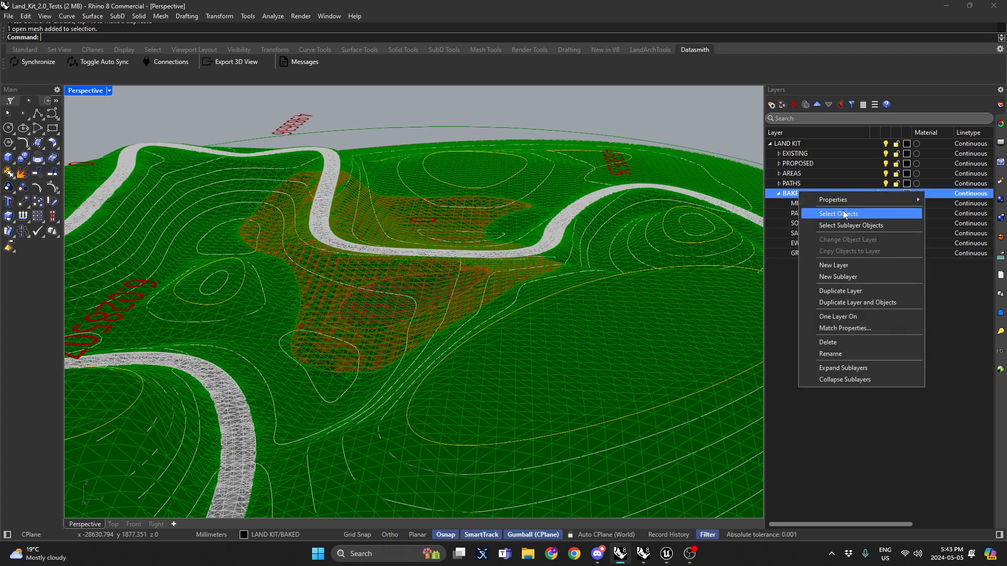
pyautogui.click(834, 224)
pyautogui.press('Delete')
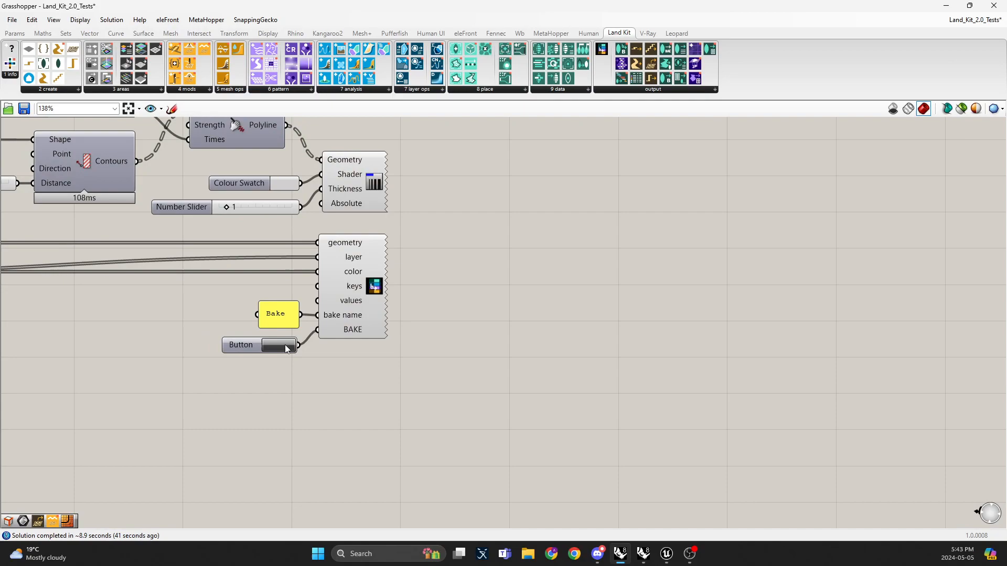
# Step: Rebake the terrain meshes from the Grasshopper Bake button
pyautogui.click(285, 347)
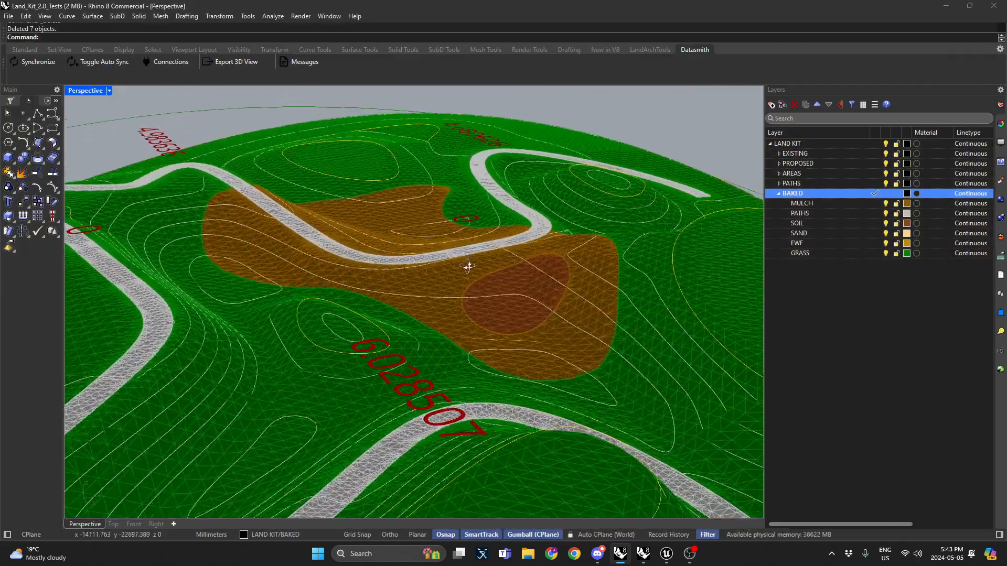
pyautogui.scroll(-8, 469, 266)
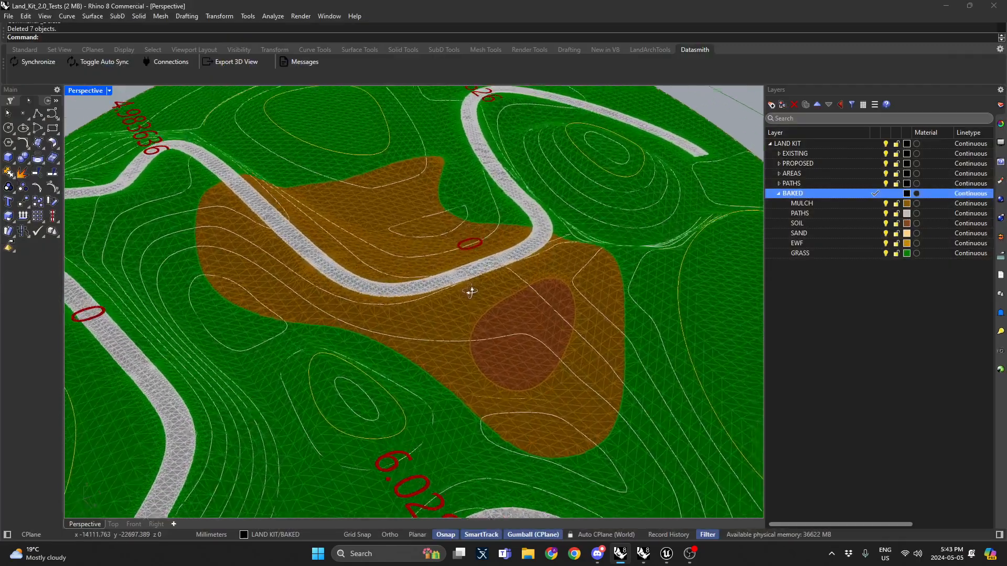
pyautogui.moveTo(477, 238)
pyautogui.mouseDown(button='right')
pyautogui.moveTo(378, 230)
pyautogui.moveTo(477, 257)
pyautogui.mouseUp(button='right')
pyautogui.moveTo(397, 241); pyautogui.dragTo(393, 252, button='right')
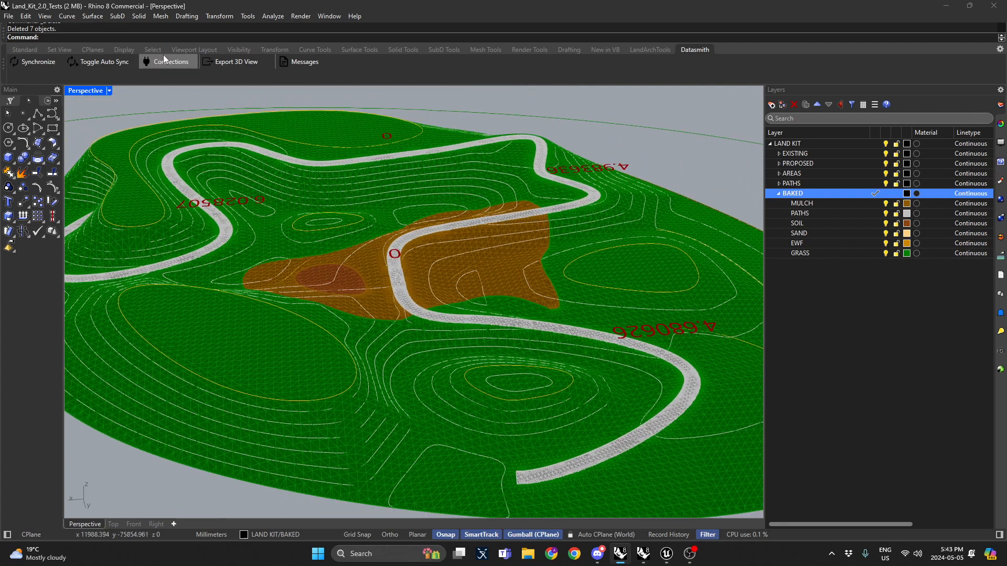
# Step: Synchronize the Rhino scene to Unreal with Datasmith and switch to Unreal
pyautogui.click(55, 59)
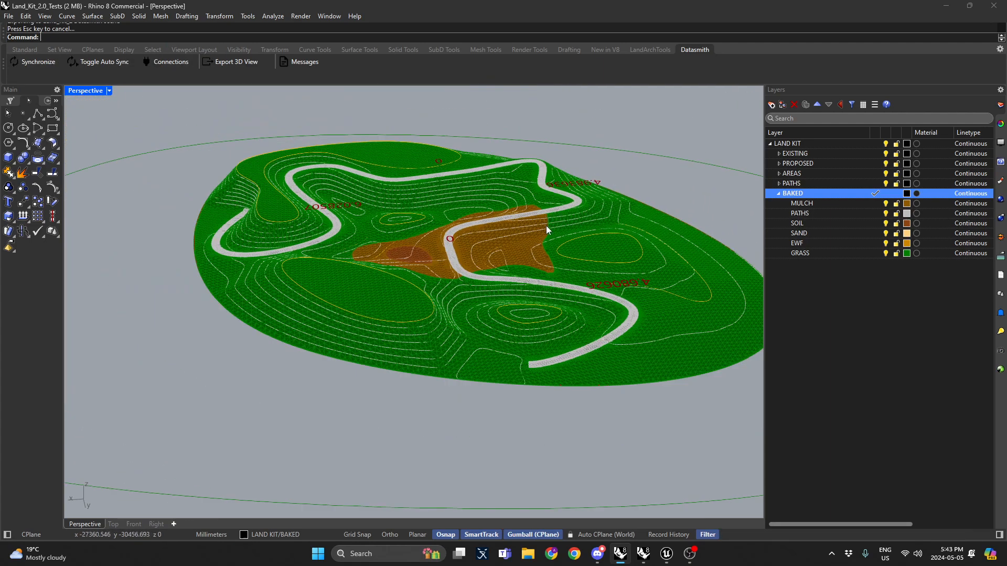
pyautogui.scroll(-2, 465, 169)
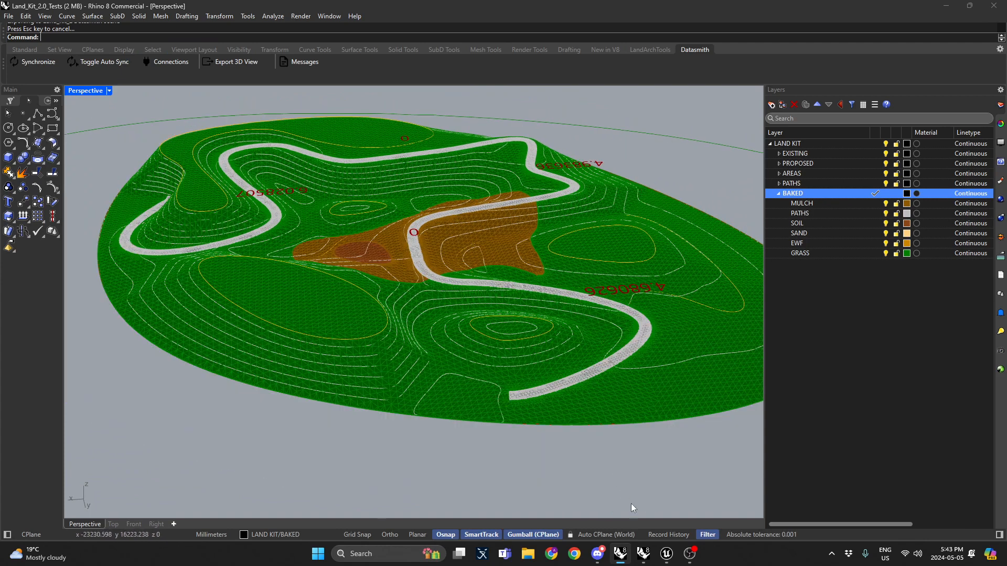
pyautogui.moveTo(666, 553)
pyautogui.click(613, 499)
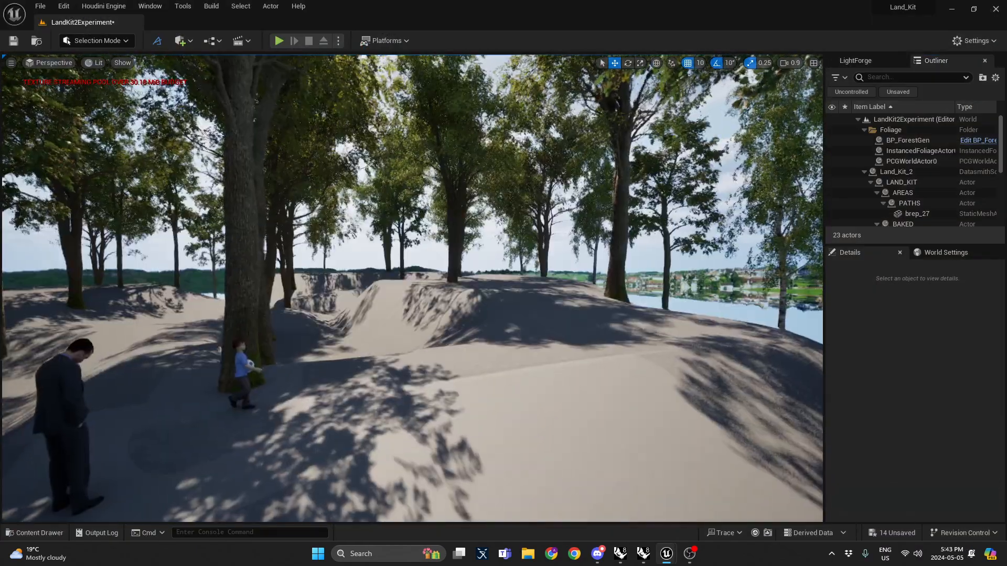
# Step: Add an actor tag named Grass to the grass terrain mesh
pyautogui.click(412, 315)
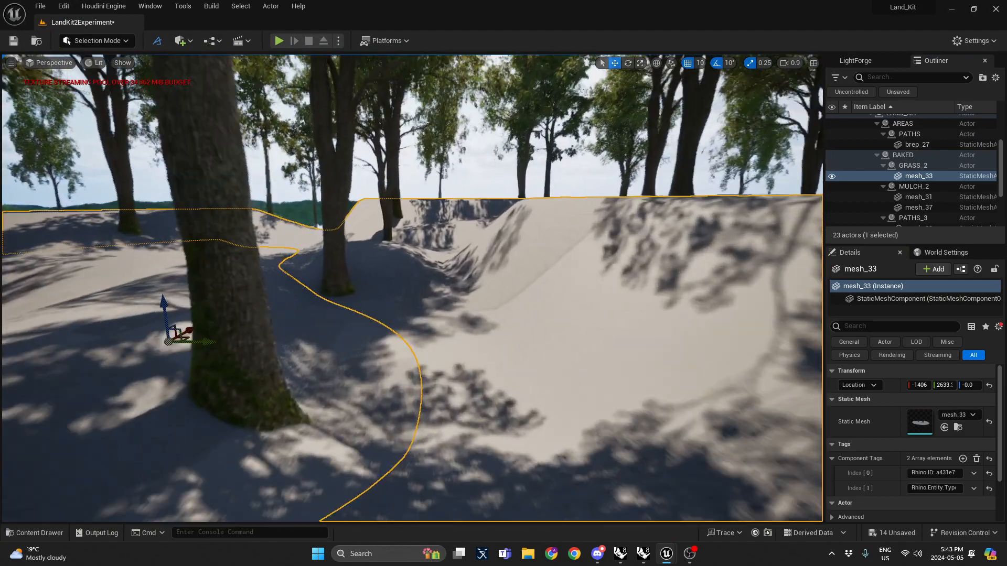
pyautogui.moveTo(424, 287); pyautogui.dragTo(425, 287, button='right')
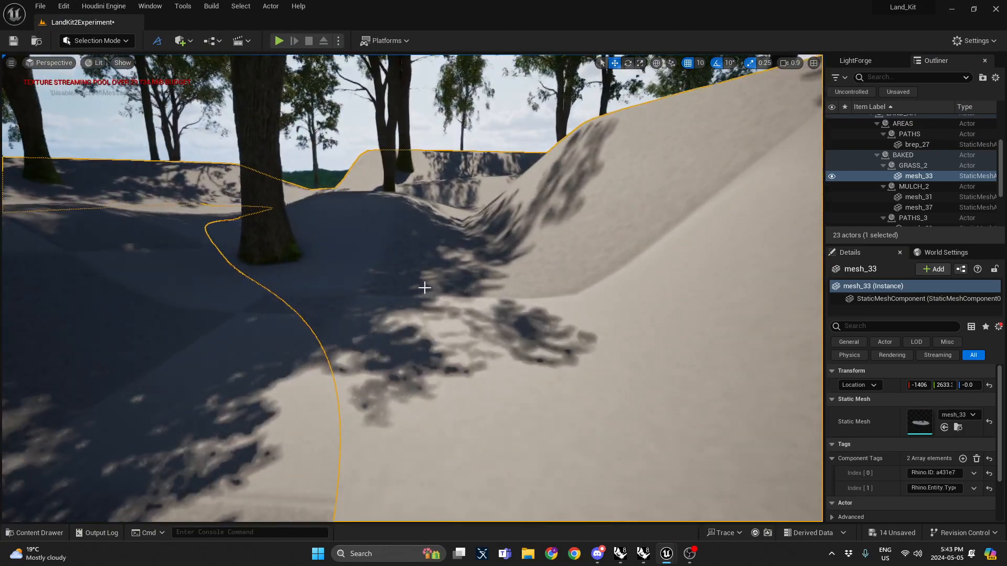
pyautogui.hotkey('ctrl', 'space')
pyautogui.click(873, 326)
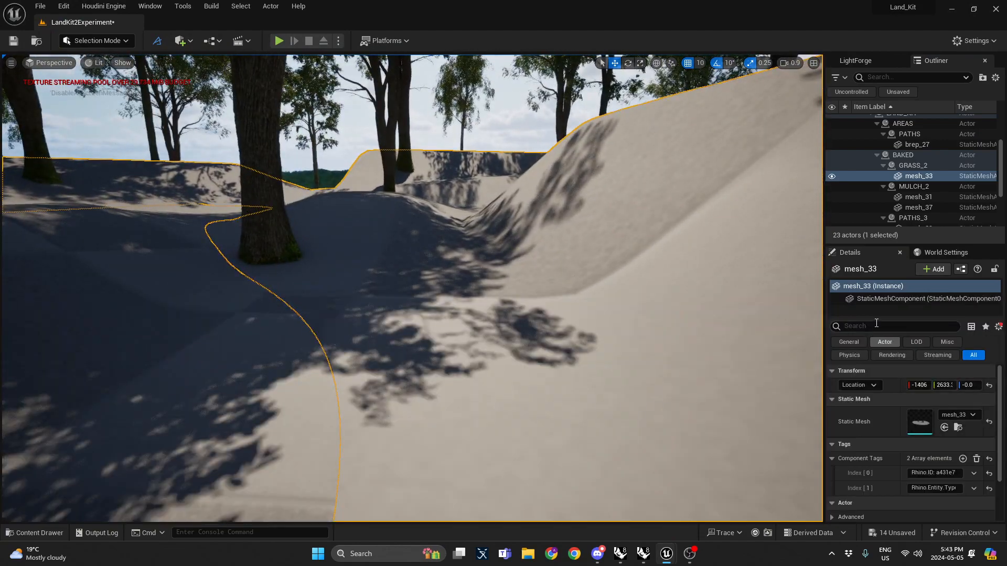
pyautogui.write('tag')
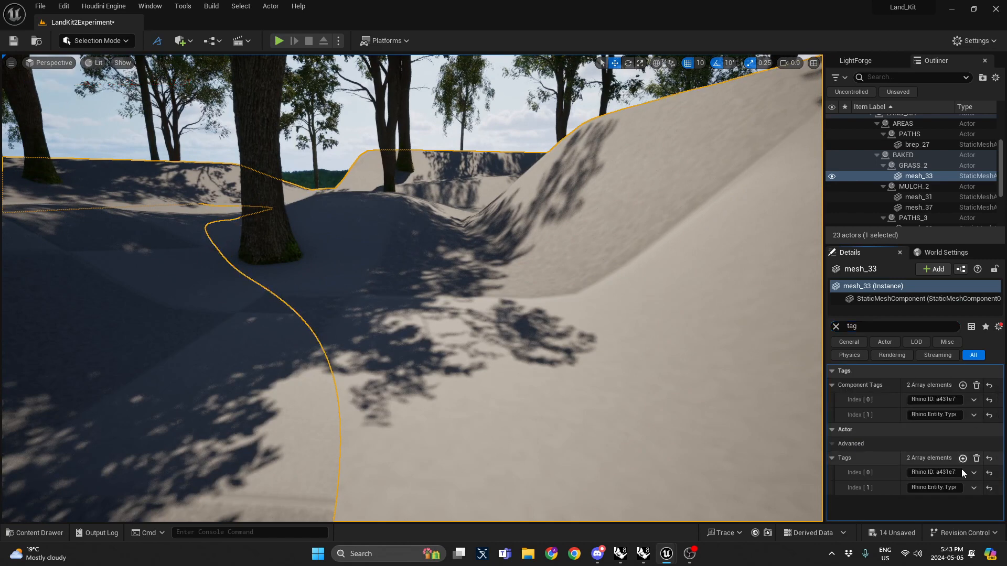
pyautogui.click(963, 458)
pyautogui.write('Grass')
pyautogui.press('Return')
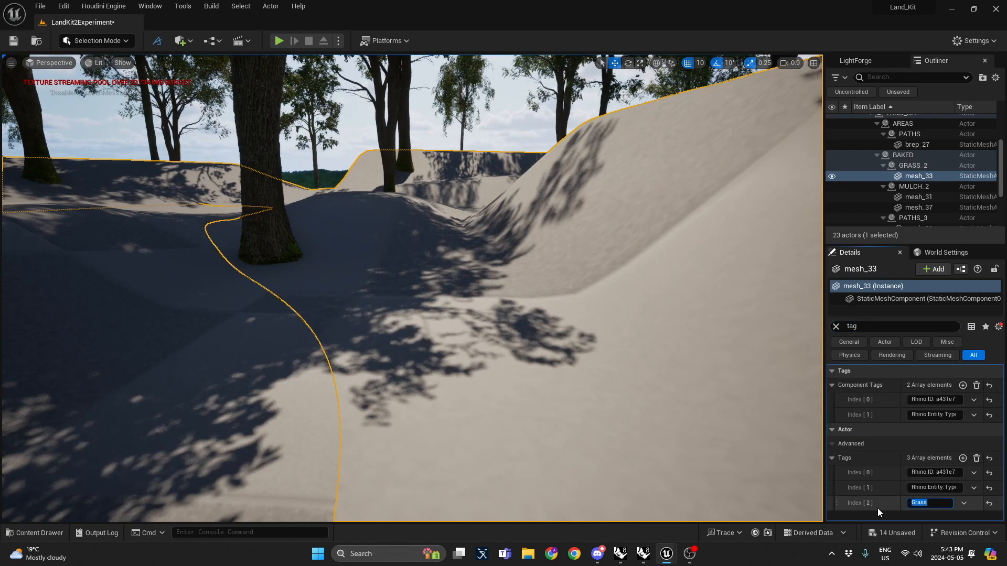
# Step: Add a component tag named Path to the path mesh
pyautogui.click(837, 326)
pyautogui.moveTo(284, 299); pyautogui.dragTo(359, 283, button='right')
pyautogui.click(283, 299)
pyautogui.click(359, 284)
pyautogui.click(963, 458)
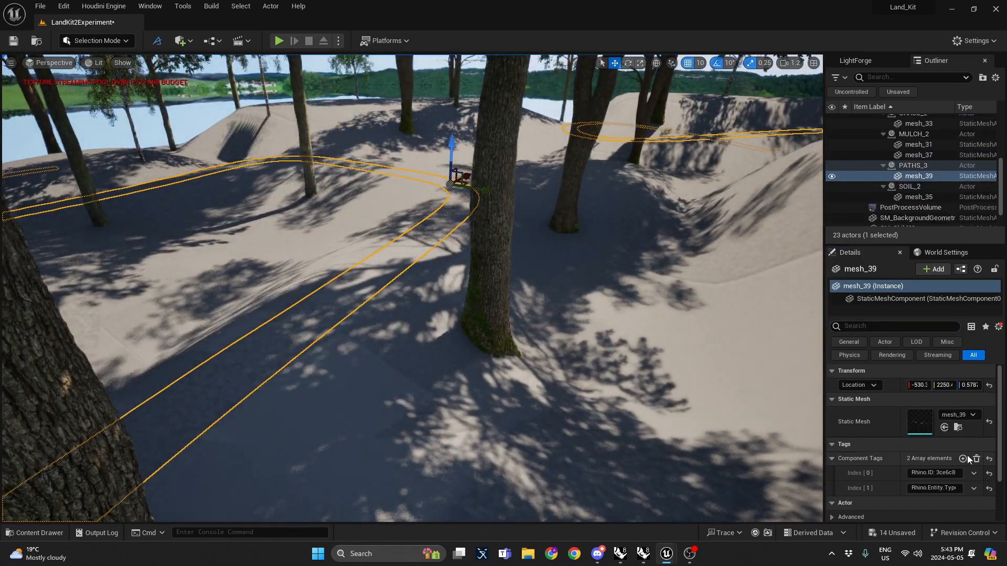
pyautogui.scroll(-2, 912, 497)
pyautogui.moveTo(933, 453); pyautogui.dragTo(855, 453)
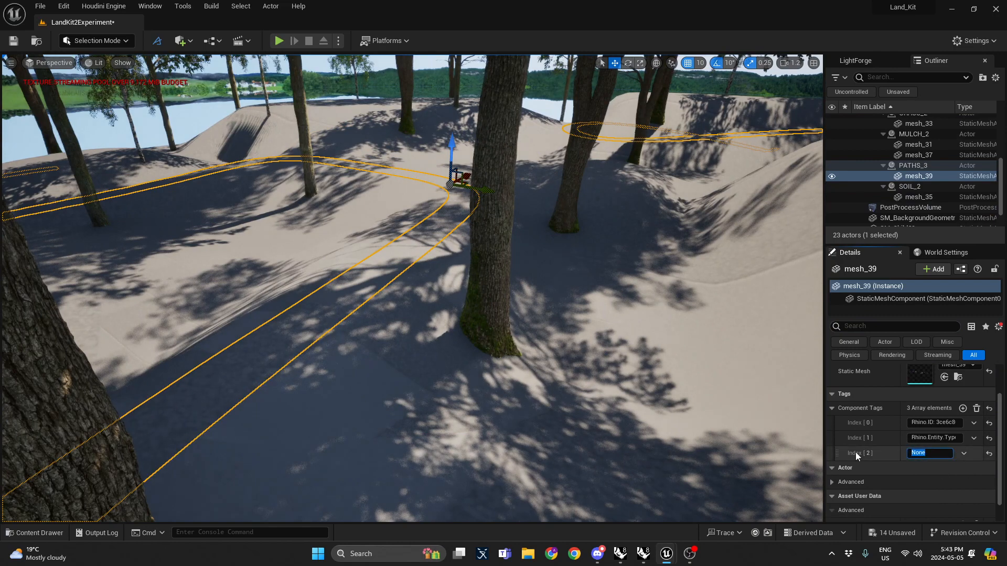
pyautogui.write('Path')
pyautogui.press('Return')
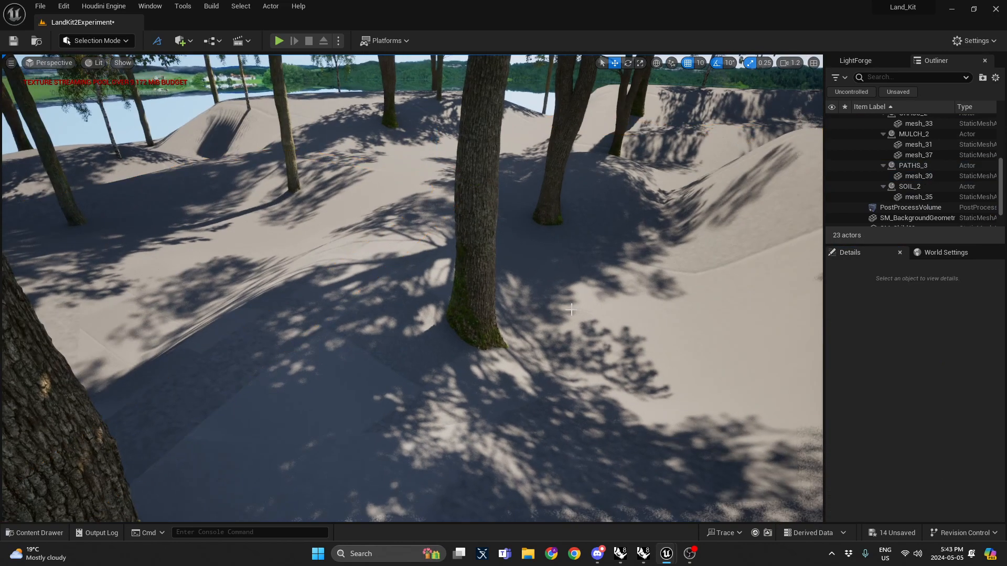
# Step: Apply the MI_Grass material to the grass terrain meshes
pyautogui.click(409, 241)
pyautogui.hotkey('ctrl', 'space')
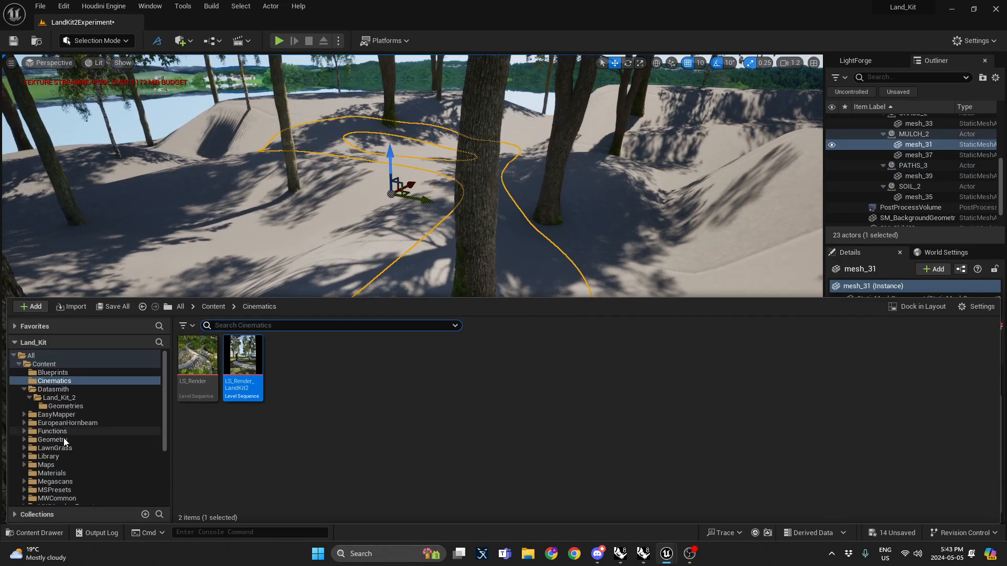
pyautogui.click(52, 473)
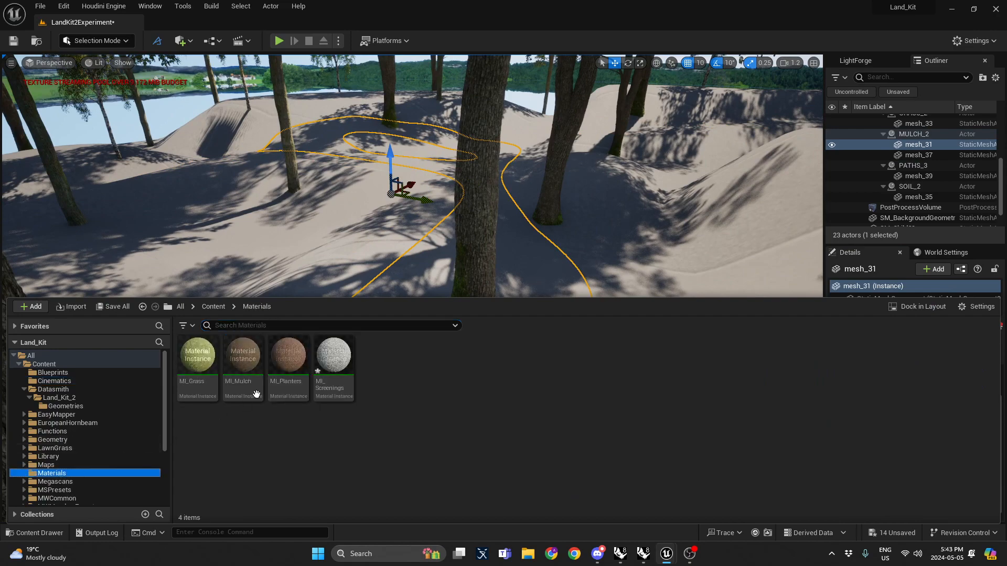
pyautogui.moveTo(197, 357); pyautogui.dragTo(217, 261)
pyautogui.moveTo(350, 277); pyautogui.dragTo(372, 296, button='right')
pyautogui.hotkey('ctrl', 'space')
pyautogui.moveTo(184, 347); pyautogui.dragTo(660, 231)
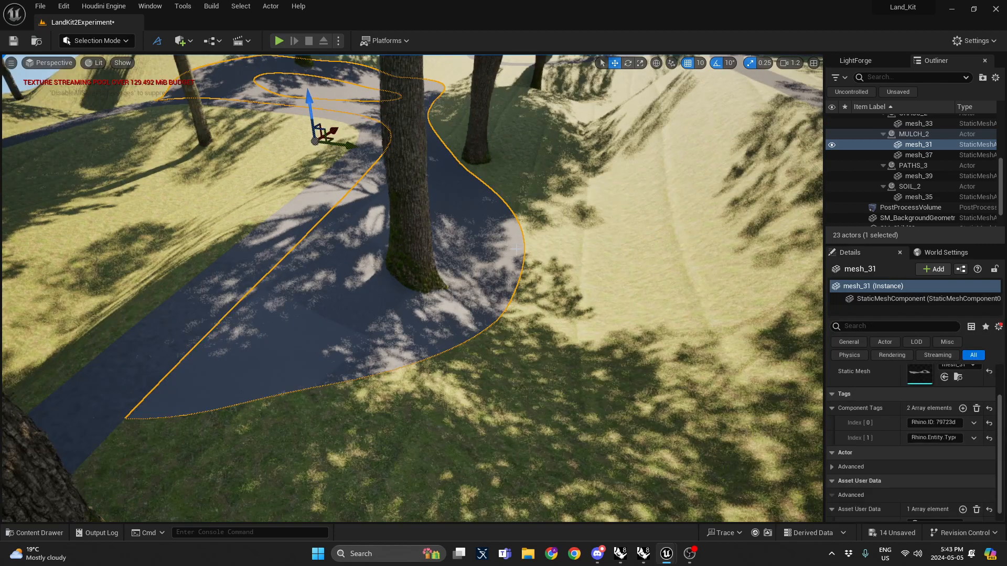
# Step: Apply the MI_Screenings material to the path mesh
pyautogui.moveTo(288, 262); pyautogui.dragTo(274, 281, button='right')
pyautogui.click(264, 260)
pyautogui.hotkey('ctrl', 'space')
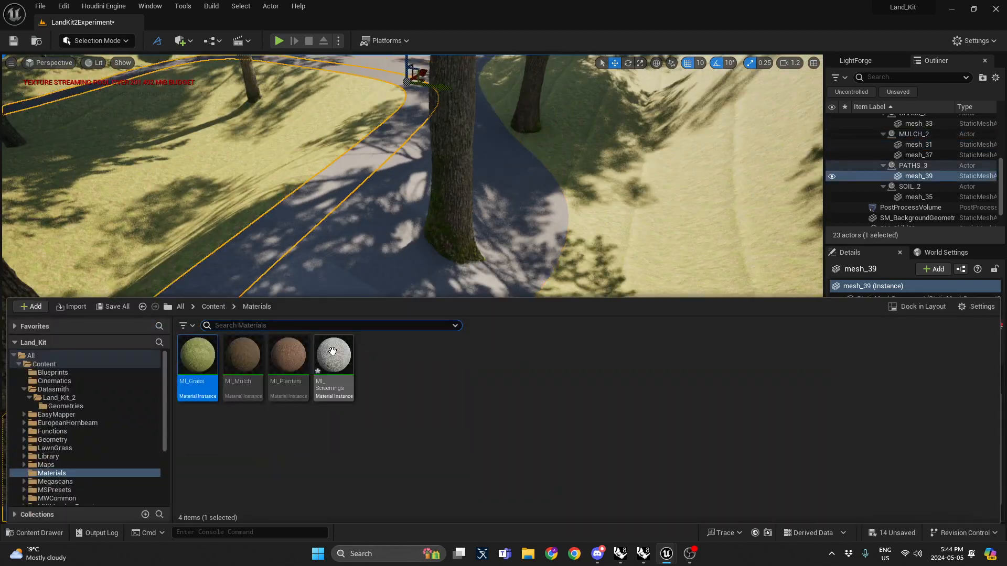
pyautogui.moveTo(333, 351); pyautogui.dragTo(250, 250)
pyautogui.moveTo(247, 248); pyautogui.dragTo(226, 241, button='right')
# Step: Apply the MI_Mulch material to the first mulch mesh
pyautogui.click(404, 319)
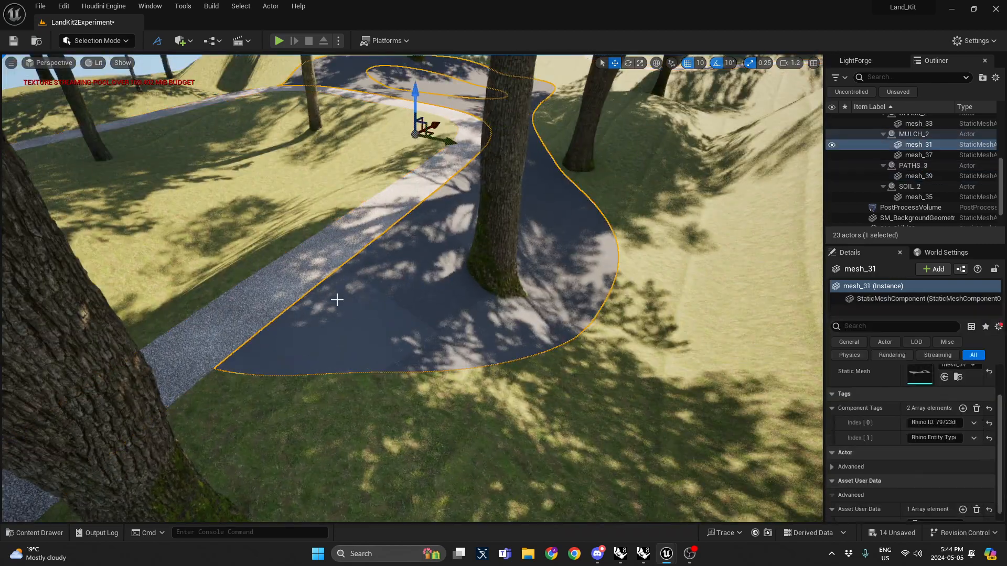
pyautogui.moveTo(386, 297); pyautogui.dragTo(461, 230, button='right')
pyautogui.scroll(2, 401, 231)
pyautogui.press('w')
pyautogui.hotkey('ctrl', 'space')
pyautogui.moveTo(243, 355); pyautogui.dragTo(540, 286)
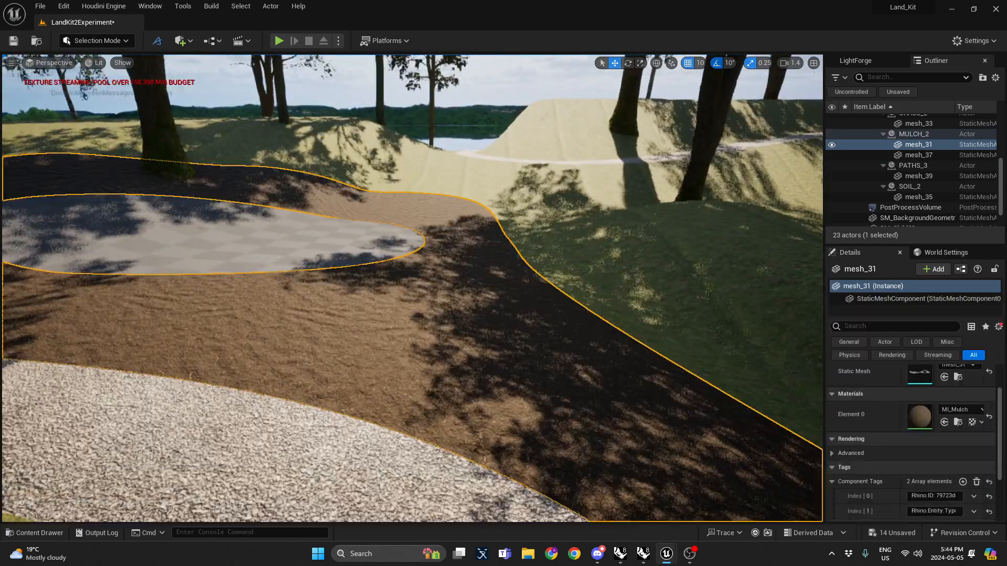
pyautogui.moveTo(540, 286); pyautogui.dragTo(530, 278, button='right')
pyautogui.moveTo(415, 241); pyautogui.dragTo(401, 202, button='right')
pyautogui.press('Escape')
# Step: Apply the MI_Planters material to the soil mesh
pyautogui.hotkey('ctrl', 'space')
pyautogui.moveTo(292, 357); pyautogui.dragTo(376, 267)
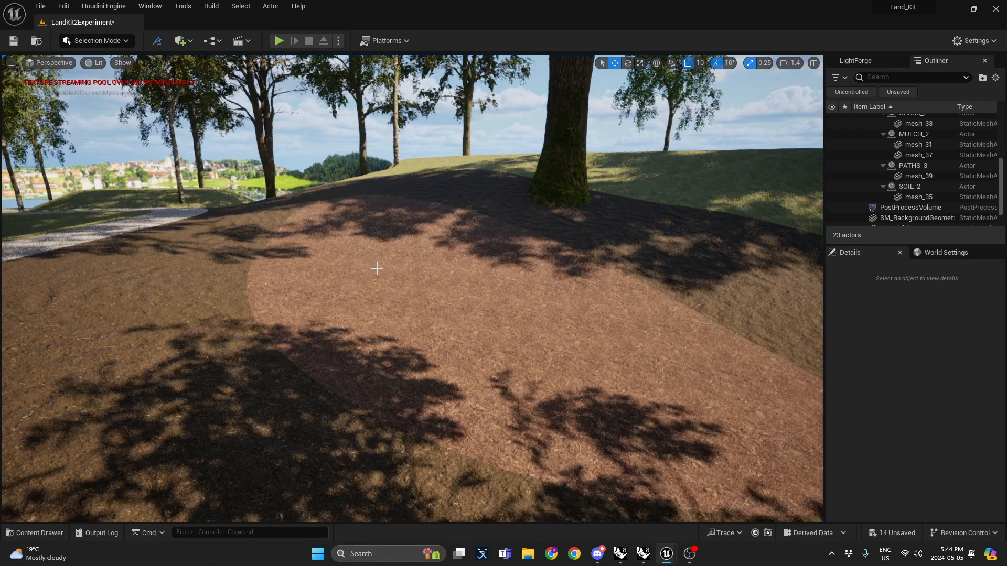
pyautogui.moveTo(375, 267); pyautogui.dragTo(296, 294, button='right')
pyautogui.press('w')
pyautogui.scroll(-1, 181, 257)
pyautogui.press('w')
# Step: Apply the MI_Mulch material to the second mulch mesh
pyautogui.click(378, 267)
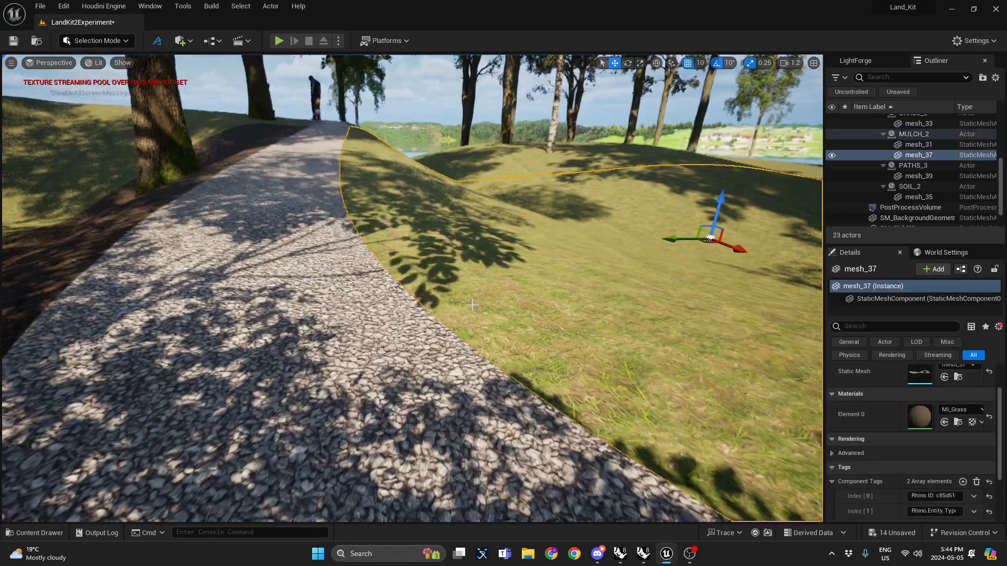
pyautogui.moveTo(377, 268); pyautogui.dragTo(335, 265, button='right')
pyautogui.press('s')
pyautogui.scroll(2, 606, 307)
pyautogui.moveTo(606, 306)
pyautogui.mouseDown(button='right')
pyautogui.moveTo(577, 293)
pyautogui.moveTo(619, 286)
pyautogui.moveTo(598, 289)
pyautogui.moveTo(606, 306)
pyautogui.mouseUp(button='right')
pyautogui.hotkey('ctrl', 'space')
pyautogui.moveTo(242, 357); pyautogui.dragTo(359, 261)
pyautogui.press('w')
pyautogui.moveTo(359, 261); pyautogui.dragTo(413, 272, button='right')
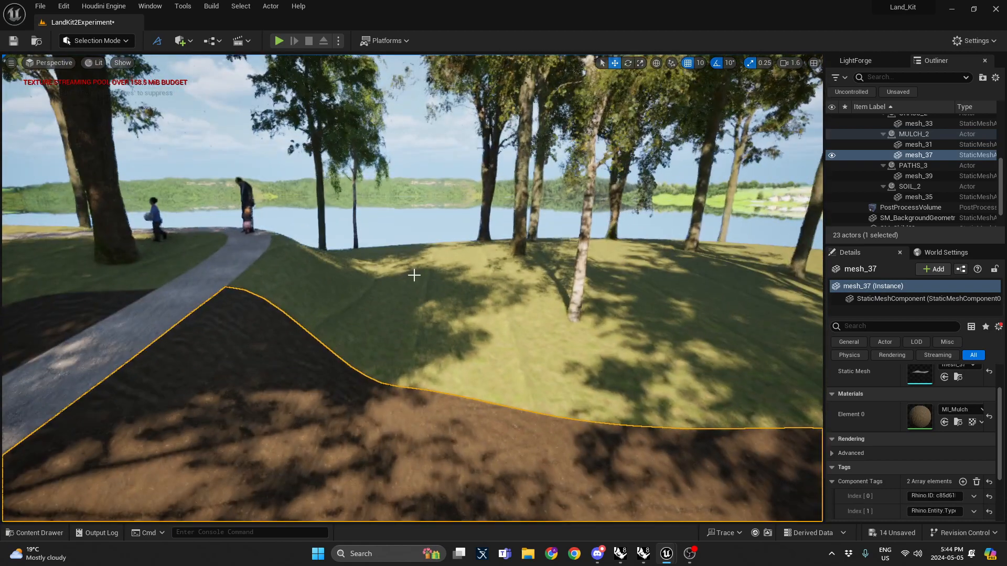
pyautogui.click(414, 272)
pyautogui.click(112, 46)
pyautogui.click(111, 81)
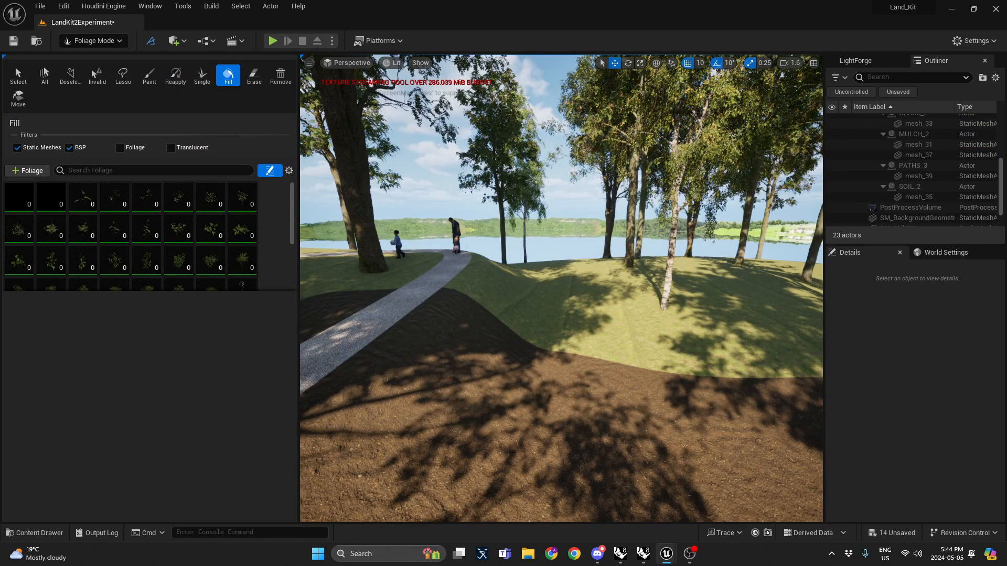
pyautogui.press('w')
pyautogui.moveTo(561, 289); pyautogui.dragTo(304, 336, button='right')
pyautogui.scroll(-3, 367, 294)
pyautogui.click(115, 42)
pyautogui.click(116, 57)
# Step: Fly through the viewport to inspect the textured terrain, paths and foliage
pyautogui.moveTo(287, 126); pyautogui.dragTo(396, 92, button='right')
pyautogui.press('w')
pyautogui.press('w')
pyautogui.scroll(-2, 472, 71)
pyautogui.press('s')
pyautogui.scroll(-1, 192, 64)
pyautogui.press('w')
pyautogui.press('s')
pyautogui.press('w')
pyautogui.scroll(3, 169, 66)
pyautogui.press('s')
pyautogui.moveTo(424, 319); pyautogui.dragTo(367, 302, button='right')
pyautogui.press('a')
pyautogui.press('s')
pyautogui.press('s')
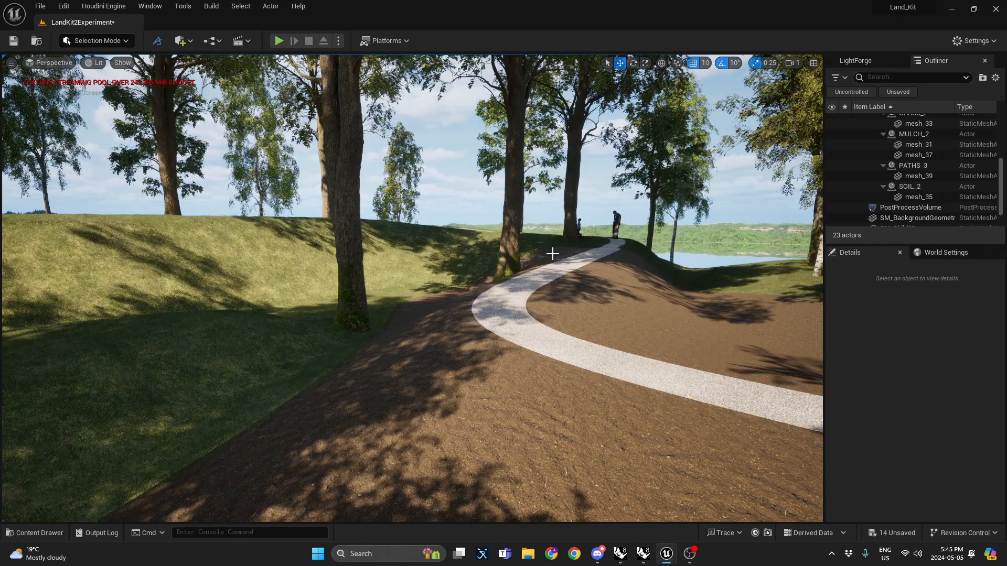
pyautogui.moveTo(553, 254); pyautogui.dragTo(113, 291, button='right')
pyautogui.scroll(-1, 553, 254)
pyautogui.scroll(1, 553, 254)
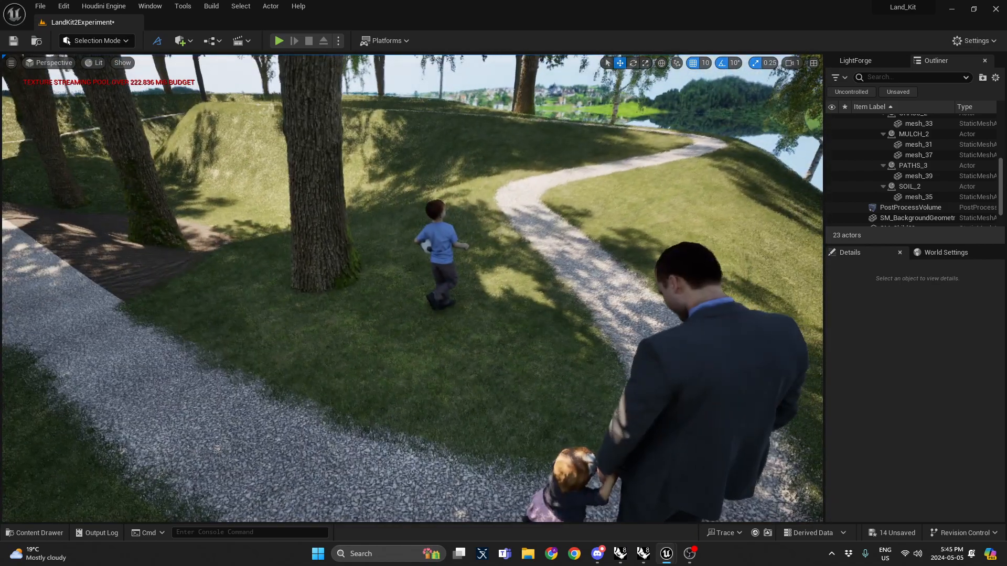
pyautogui.click(575, 559)
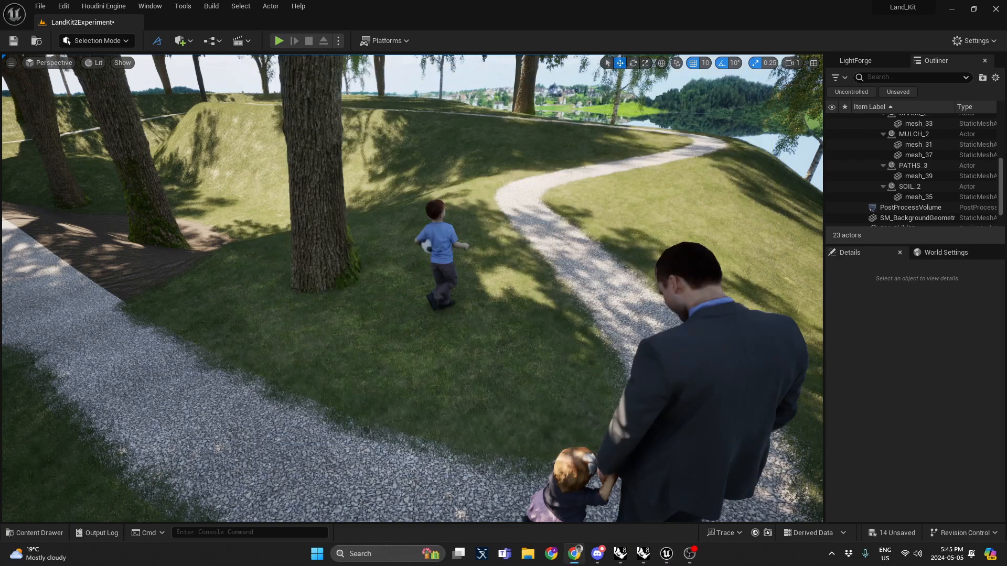
pyautogui.press('s')
pyautogui.moveTo(563, 206); pyautogui.dragTo(553, 209, button='right')
pyautogui.scroll(-1, 553, 208)
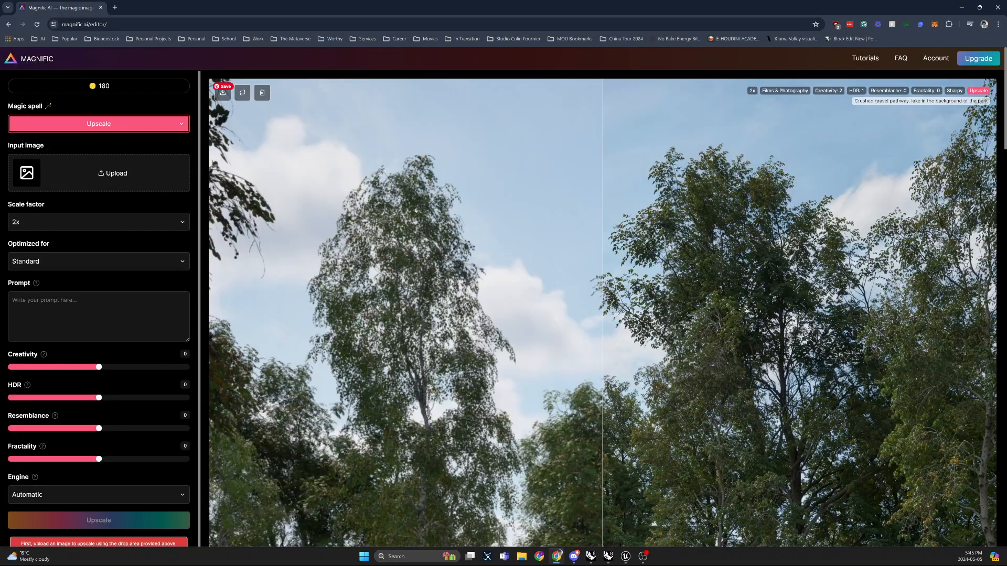
# Step: Rename the render file on the desktop as Land_Kit_2_Updated_Render and upload it as the input image
pyautogui.click(116, 172)
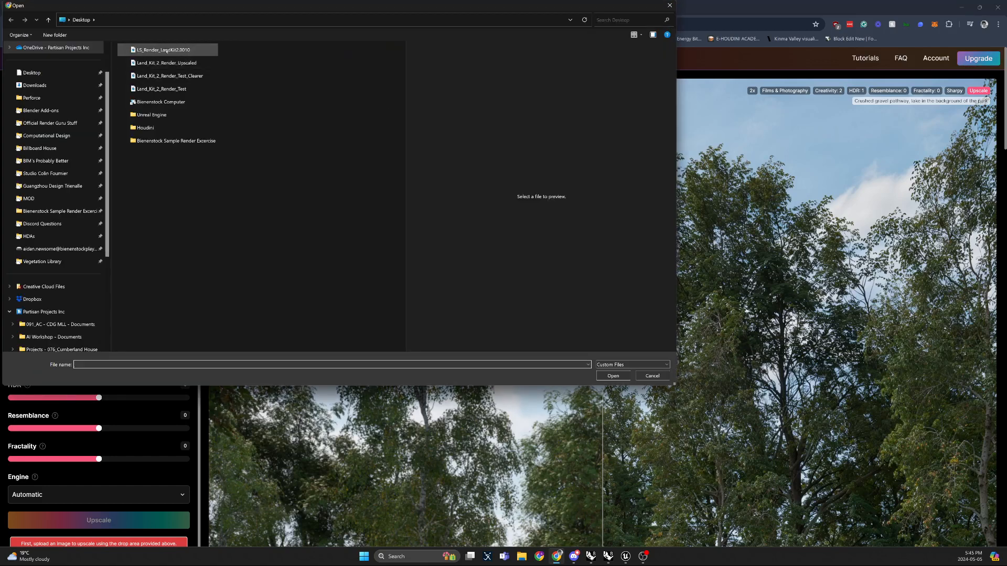
pyautogui.click(167, 50)
pyautogui.click(167, 51)
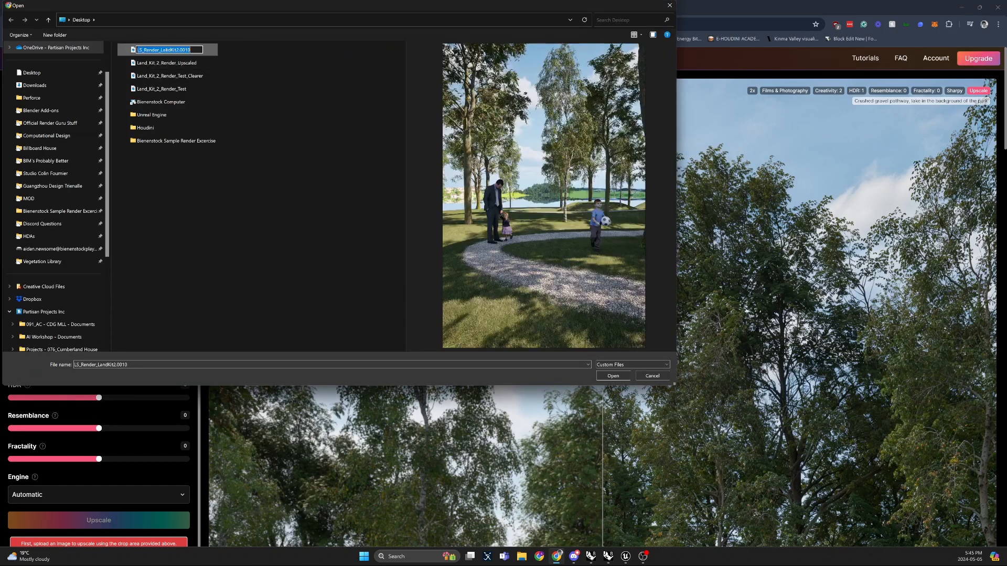
pyautogui.write('Land_Kit_2_Updated_Render')
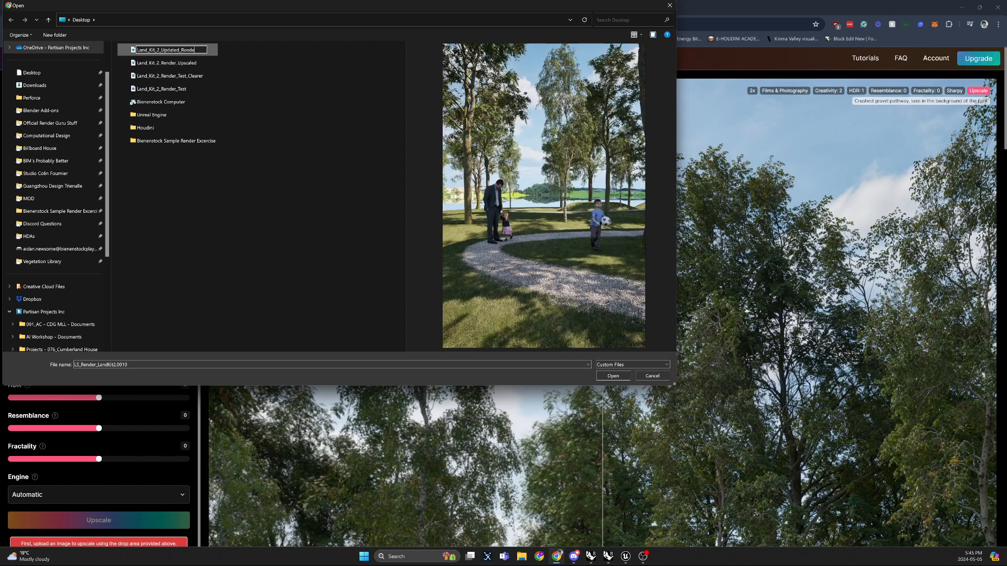
pyautogui.press('Return')
pyautogui.click(187, 53)
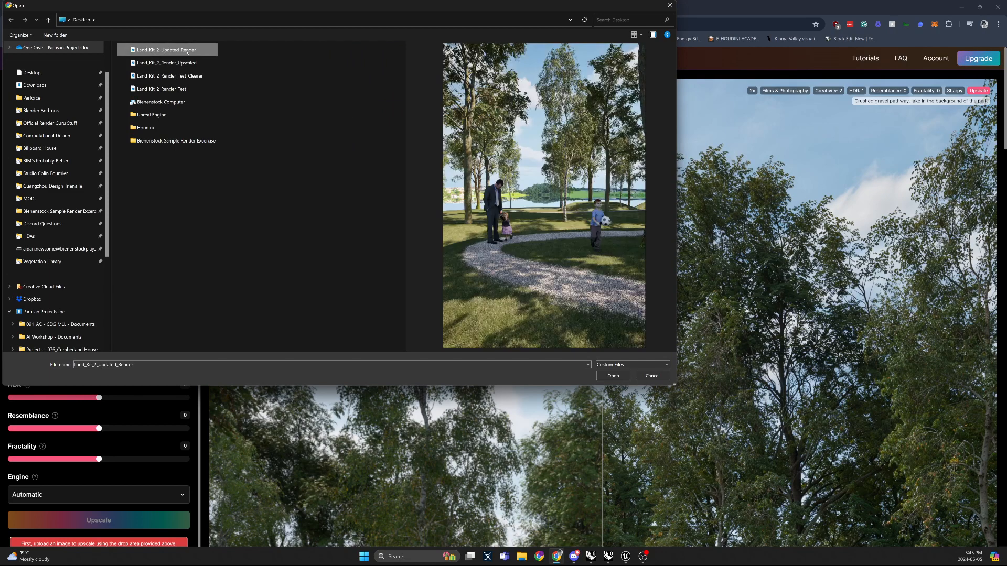
pyautogui.click(613, 376)
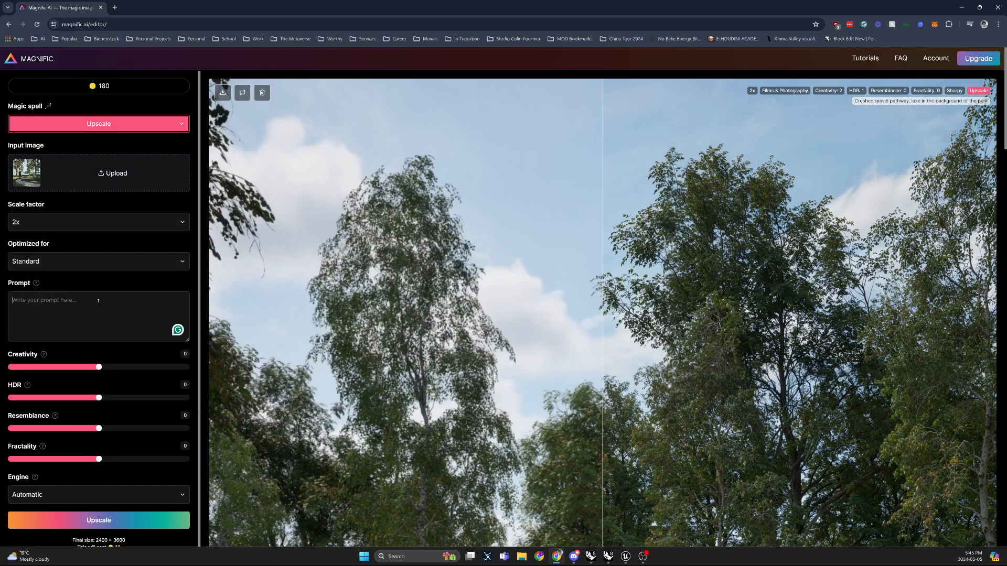
# Step: Enter the prompt "Crushed gravel path, lake in the background of the park, children playing"
pyautogui.write('Crushed gravel path, lake in t')
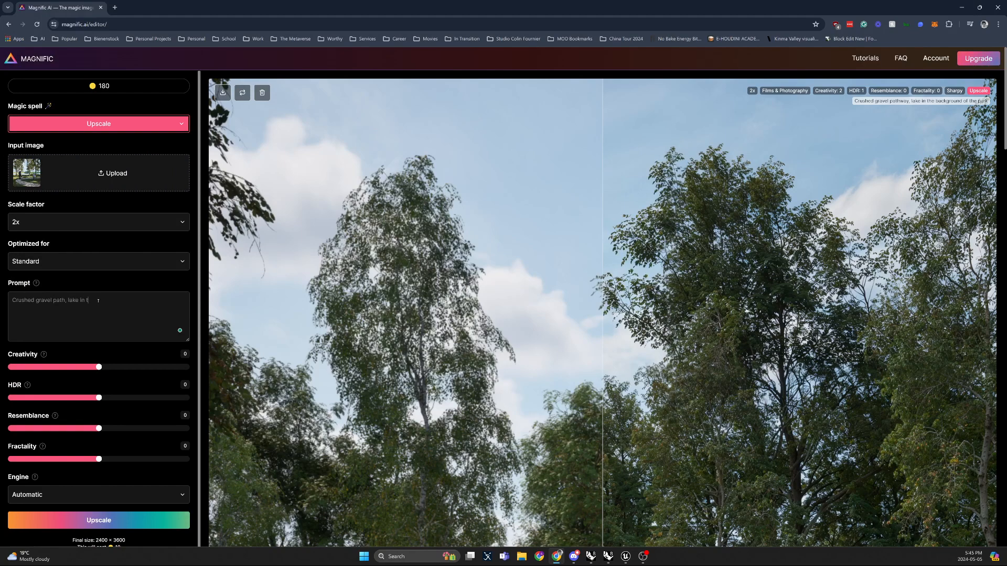
pyautogui.write('he background of the park, children playing')
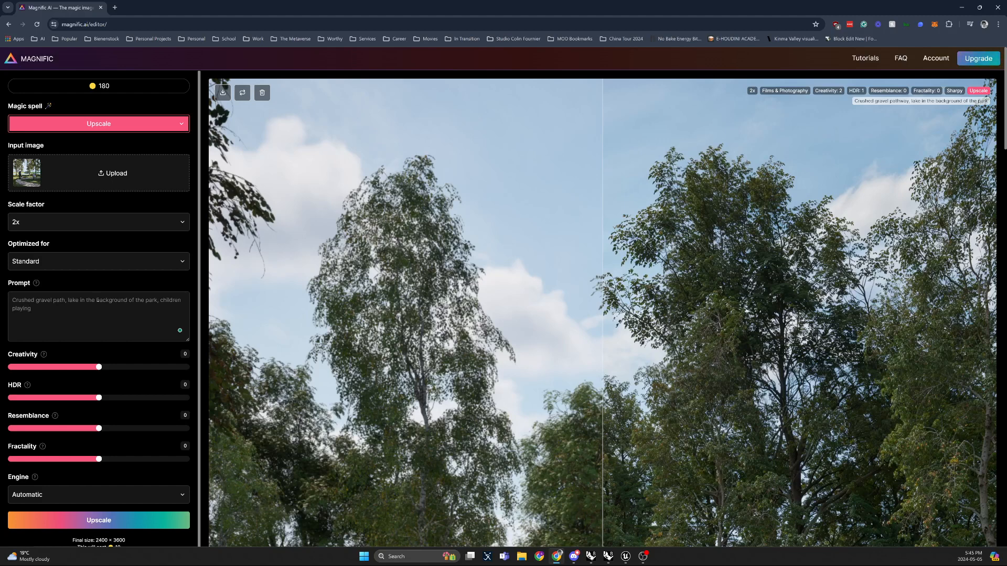
pyautogui.scroll(-1, 89, 273)
pyautogui.scroll(1, 83, 250)
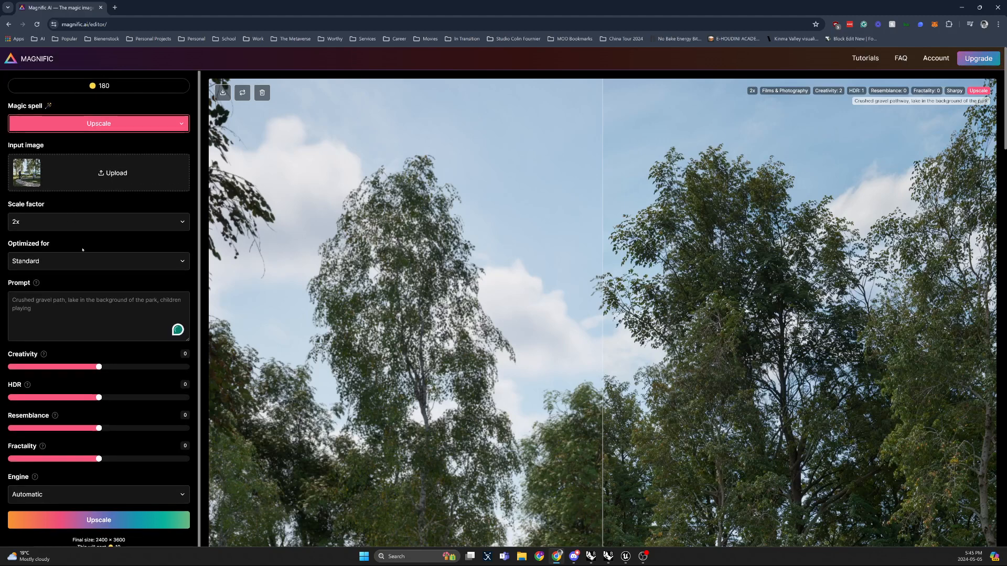
# Step: Set Creativity to 2, HDR and Resemblance to 1, and the engine to Magnific Sharpy
pyautogui.scroll(-1, 95, 315)
pyautogui.moveTo(101, 362); pyautogui.dragTo(108, 420)
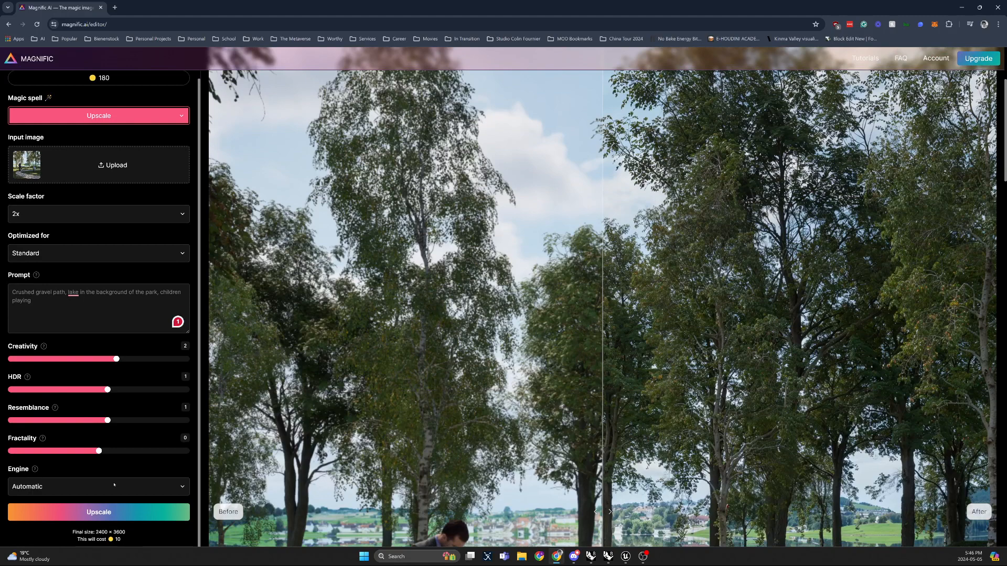
pyautogui.click(100, 486)
pyautogui.click(91, 515)
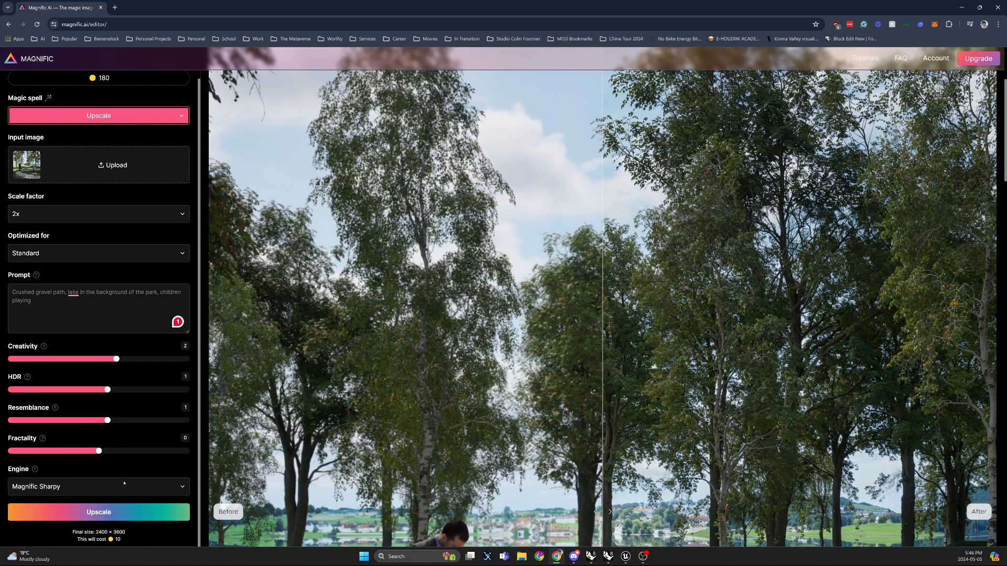
# Step: Set the optimization to Films & Photography and start the 2x upscale
pyautogui.scroll(1, 125, 483)
pyautogui.click(65, 261)
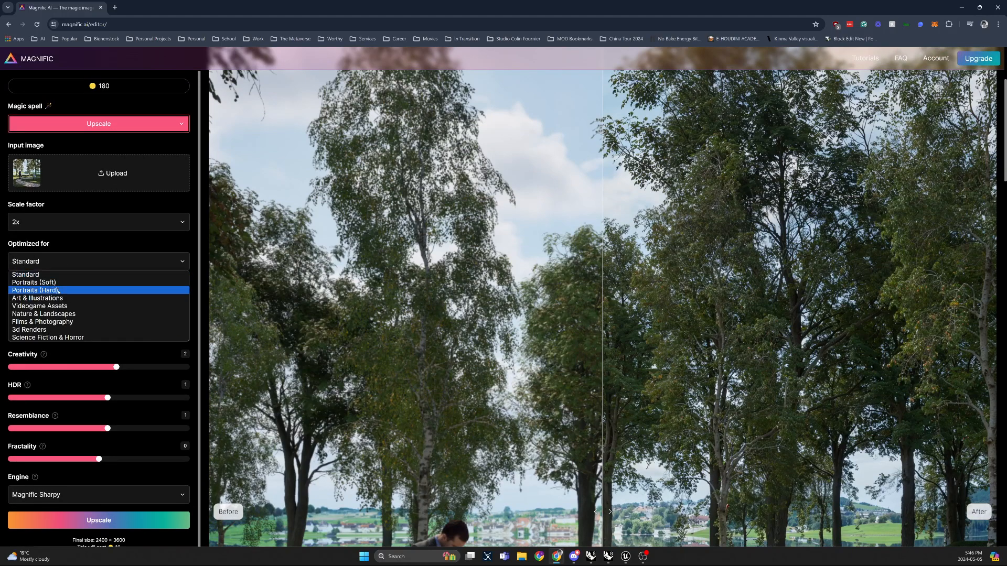
pyautogui.click(62, 322)
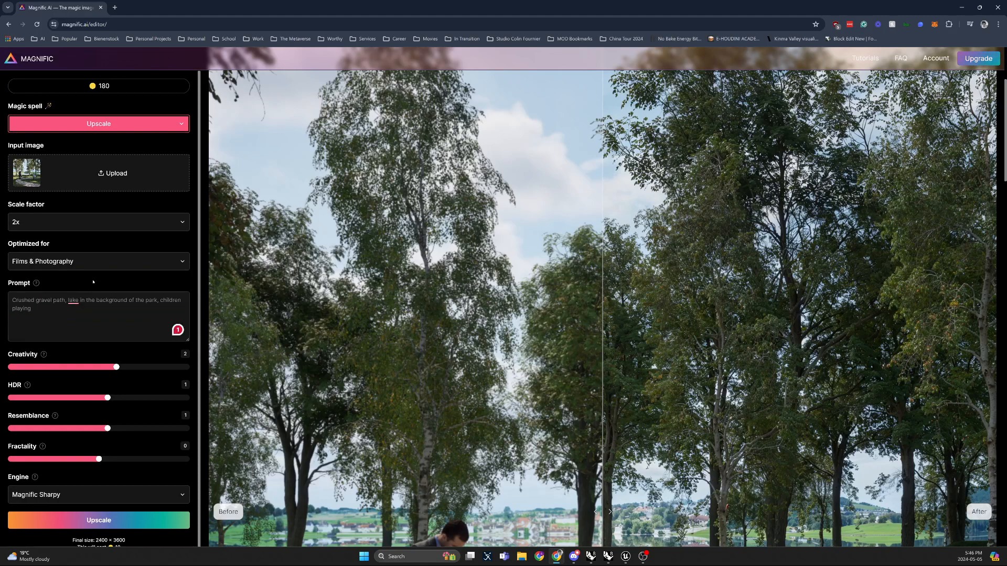
pyautogui.scroll(3, 447, 249)
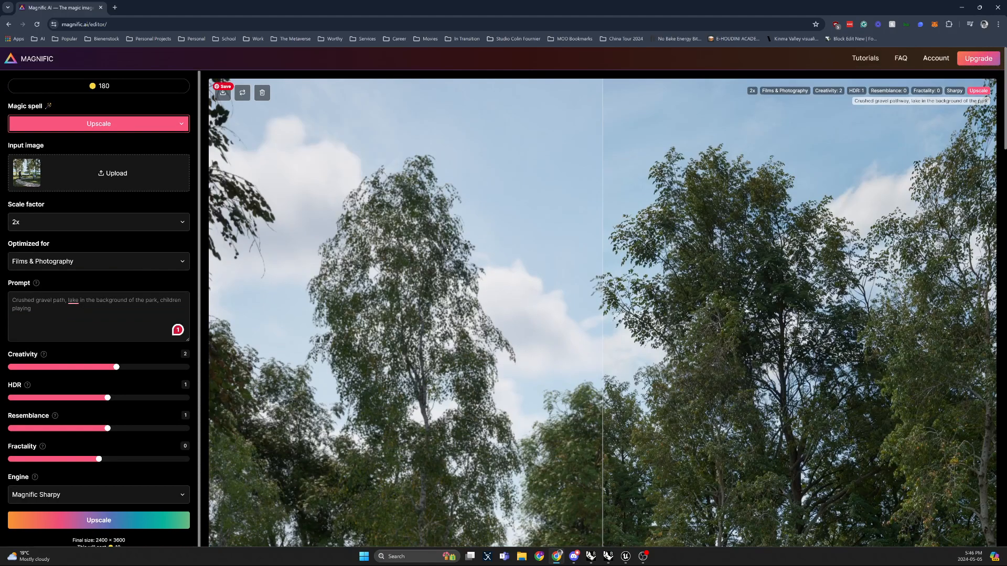
pyautogui.click(139, 521)
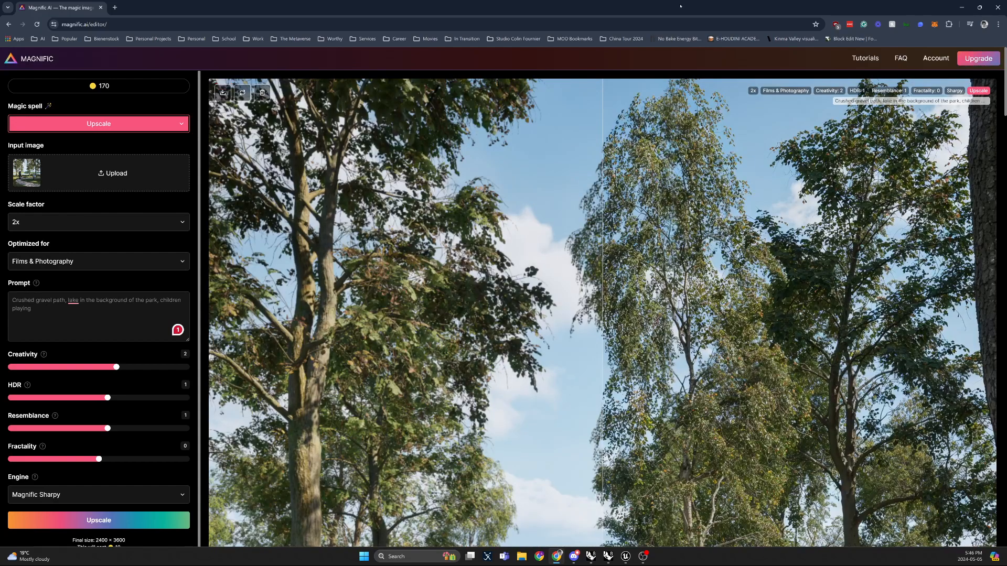
# Step: Compare the upscaled result with the original render using the before/after slider across the image
pyautogui.scroll(-6, 621, 252)
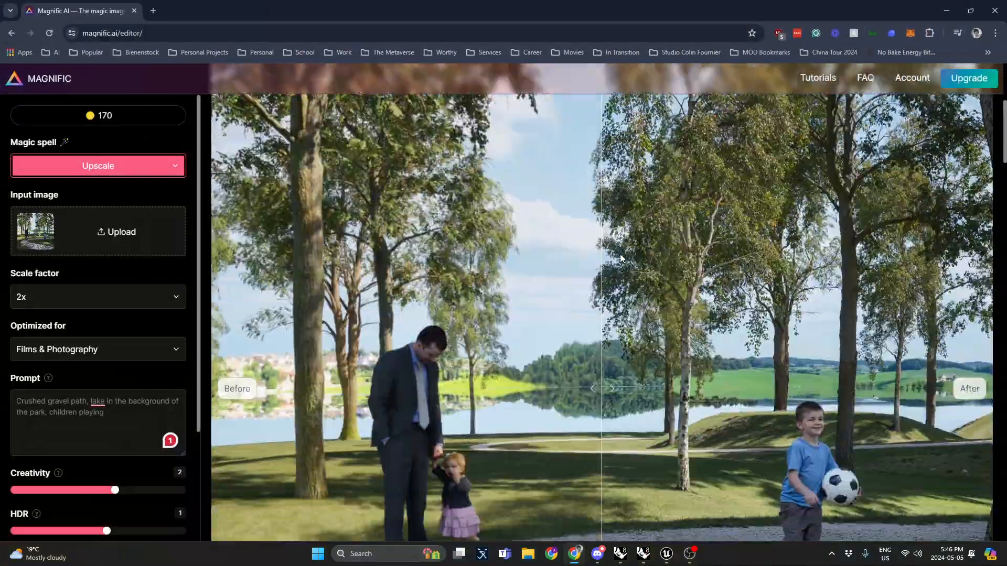
pyautogui.moveTo(602, 259); pyautogui.dragTo(203, 258)
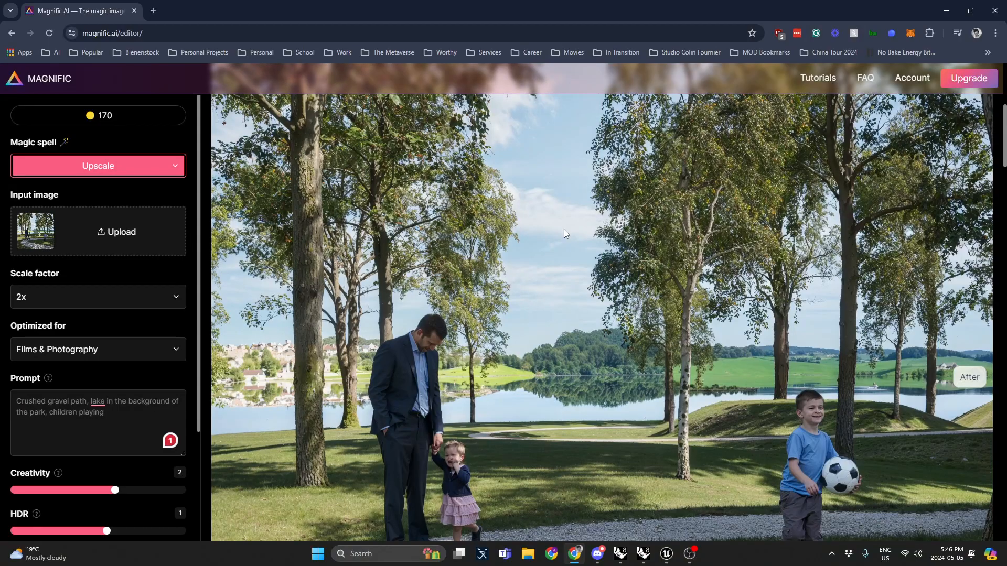
pyautogui.scroll(-4, 566, 229)
pyautogui.scroll(-1, 578, 231)
pyautogui.scroll(-8, 578, 229)
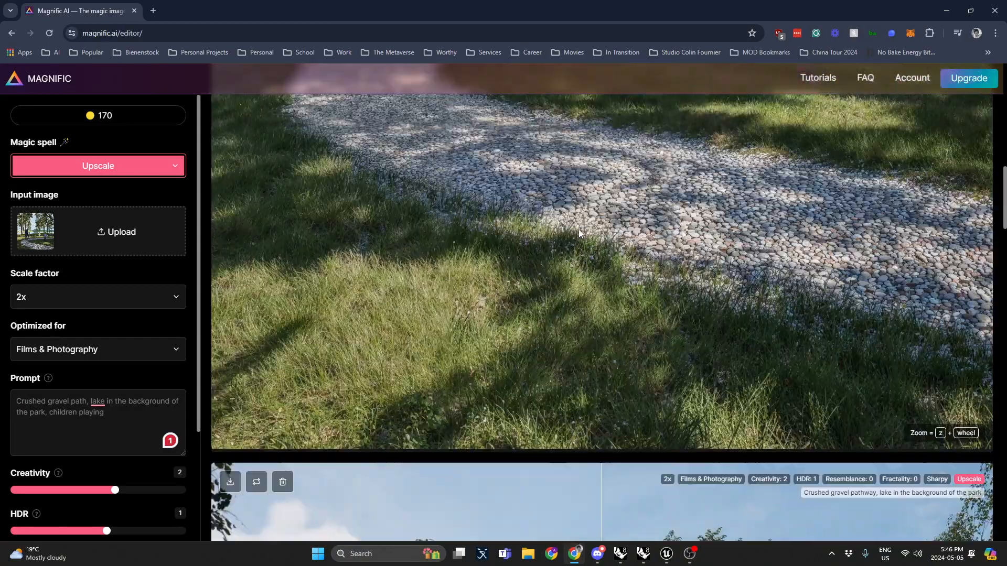
pyautogui.scroll(12, 578, 228)
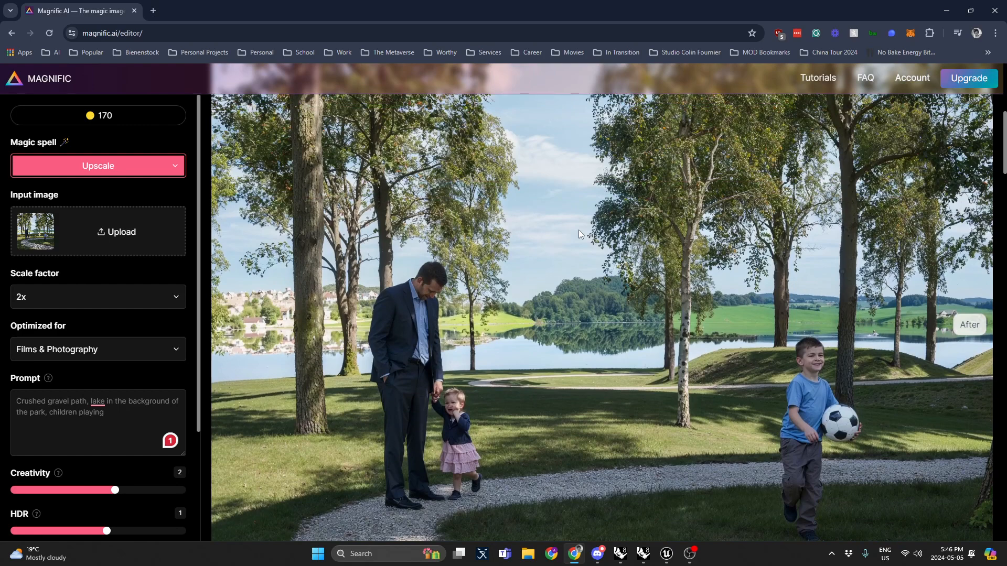
pyautogui.rightClick(578, 229)
pyautogui.click(452, 260)
pyautogui.moveTo(453, 259); pyautogui.dragTo(641, 305)
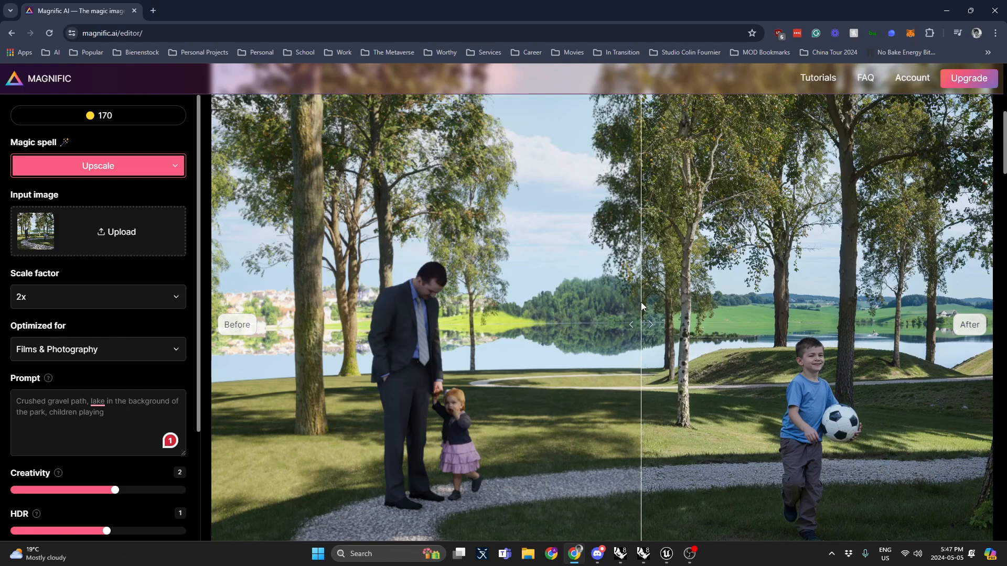
pyautogui.click(340, 311)
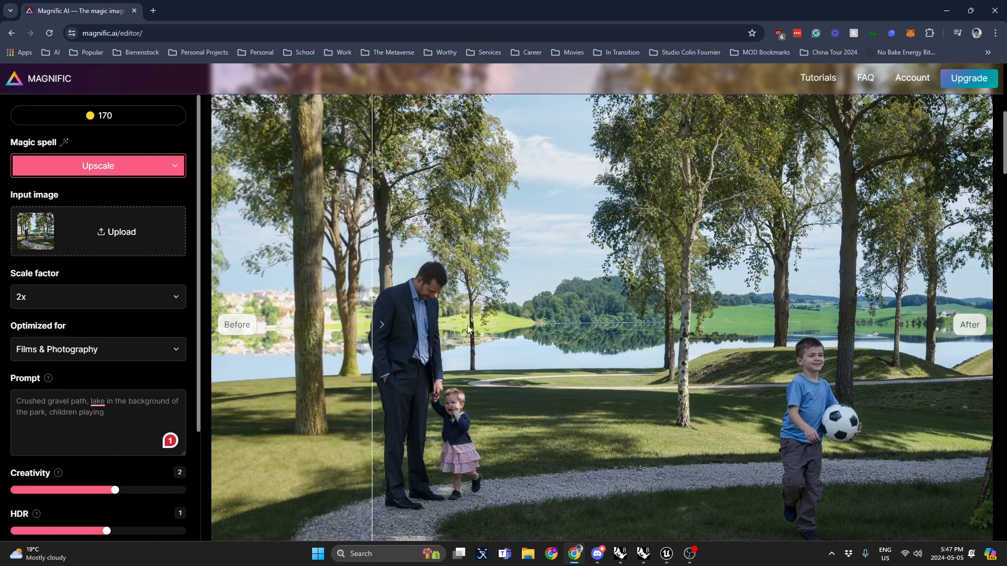
pyautogui.rightClick(607, 279)
pyautogui.click(669, 306)
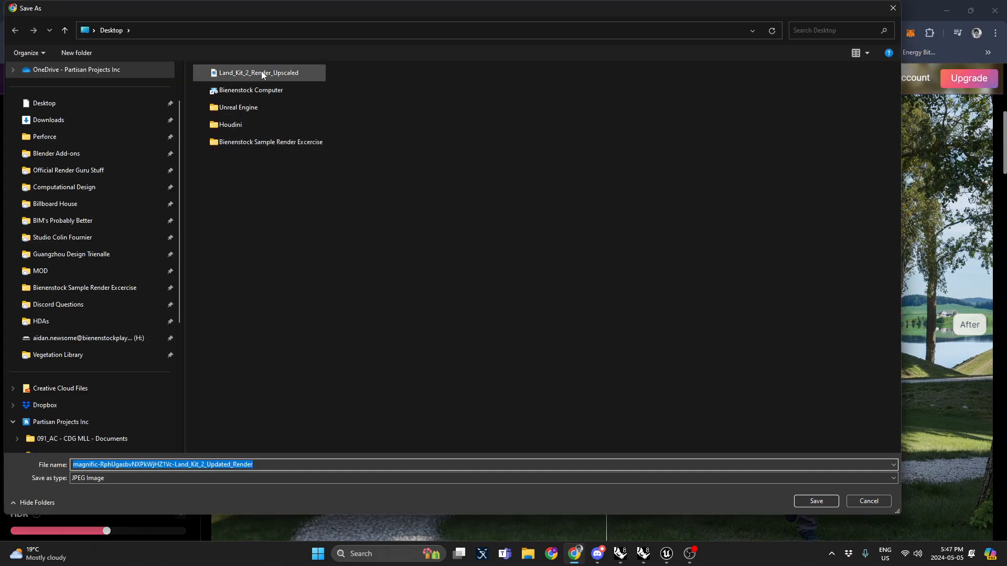
# Step: Download the upscaled image as Land_Kit_2_Render__Updated_Upscaled JPEG to the desktop
pyautogui.click(261, 73)
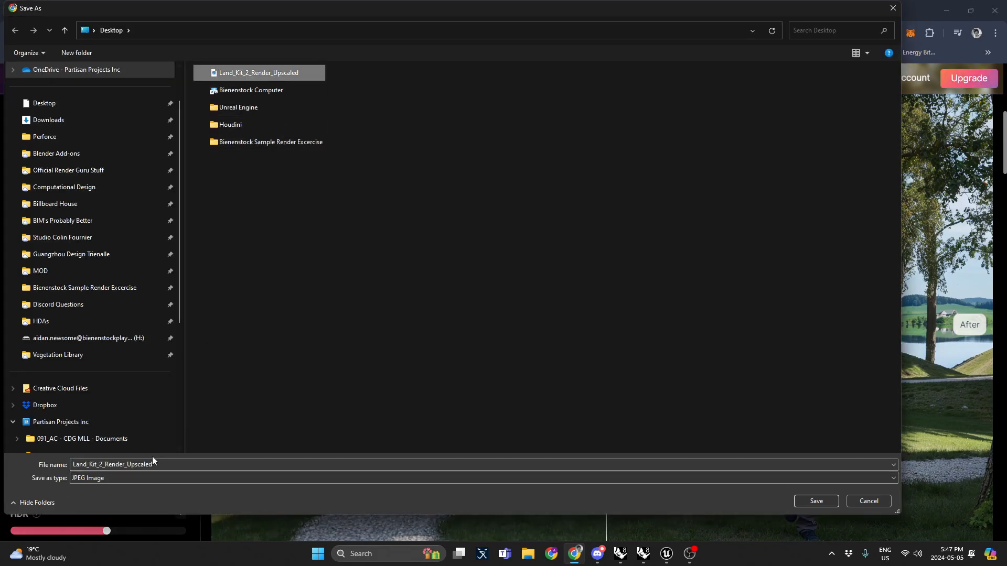
pyautogui.click(134, 466)
pyautogui.click(134, 466)
pyautogui.write('dated_Up')
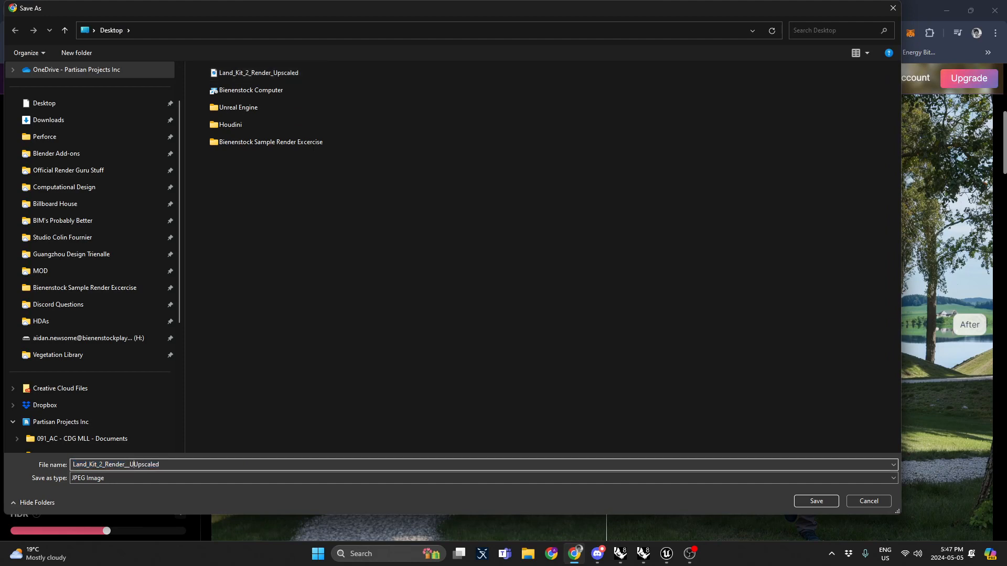
pyautogui.press('Return')
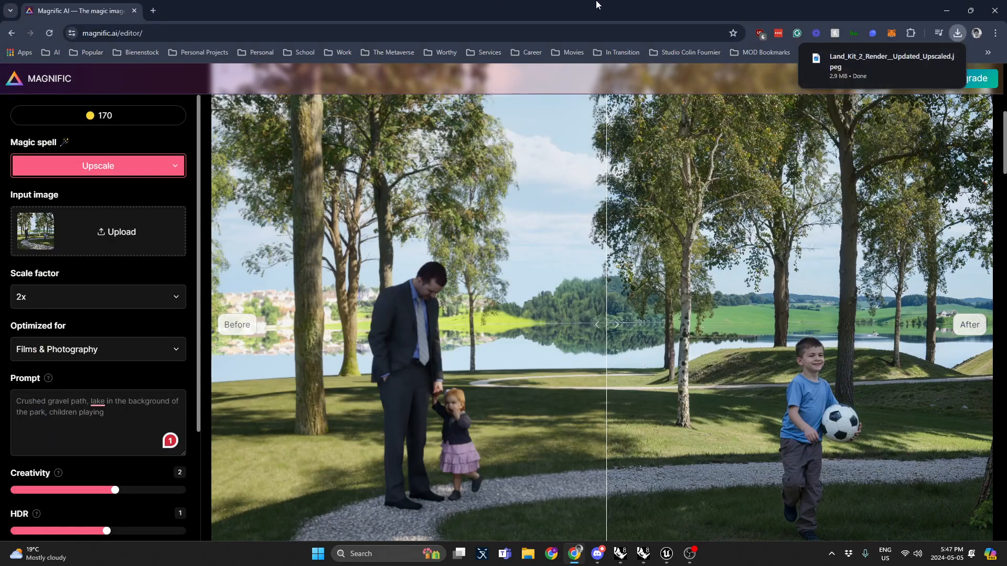
# Step: Open the downloaded upscaled image from the desktop in the image viewer, snapped to half the screen
pyautogui.hotkey('alt', 'Tab')
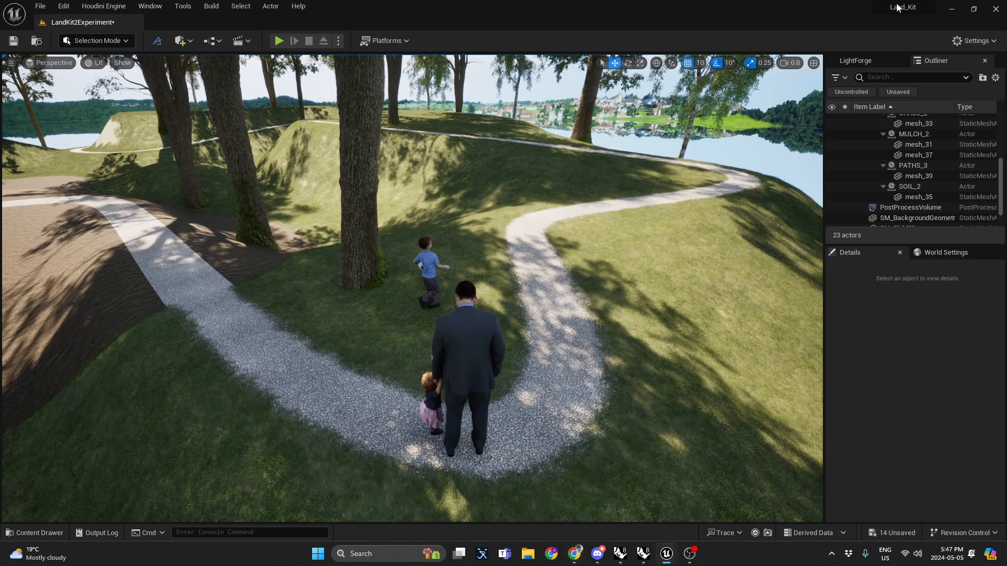
pyautogui.click(948, 9)
pyautogui.click(946, 10)
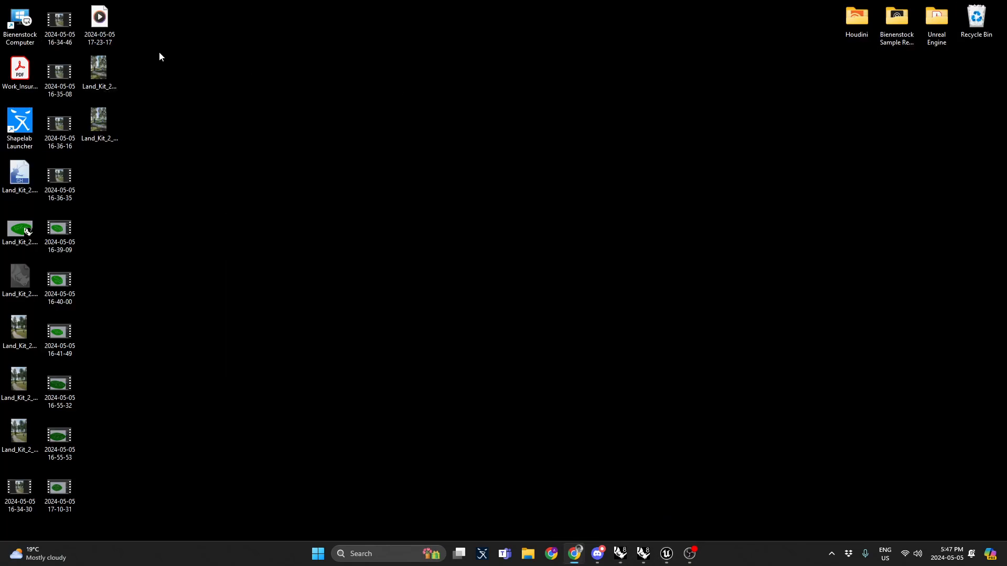
pyautogui.doubleClick(107, 127)
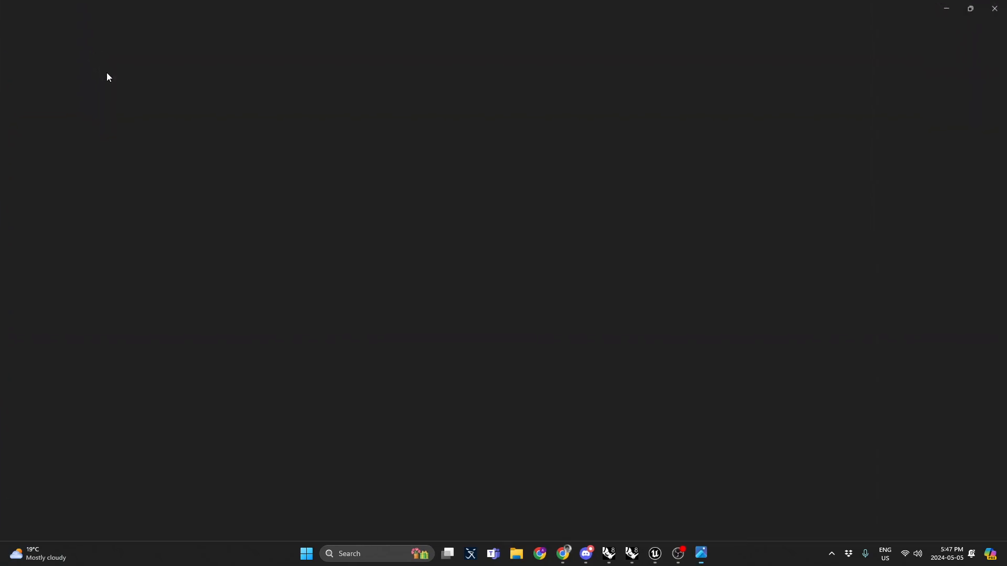
pyautogui.moveTo(313, 4); pyautogui.dragTo(1003, 241)
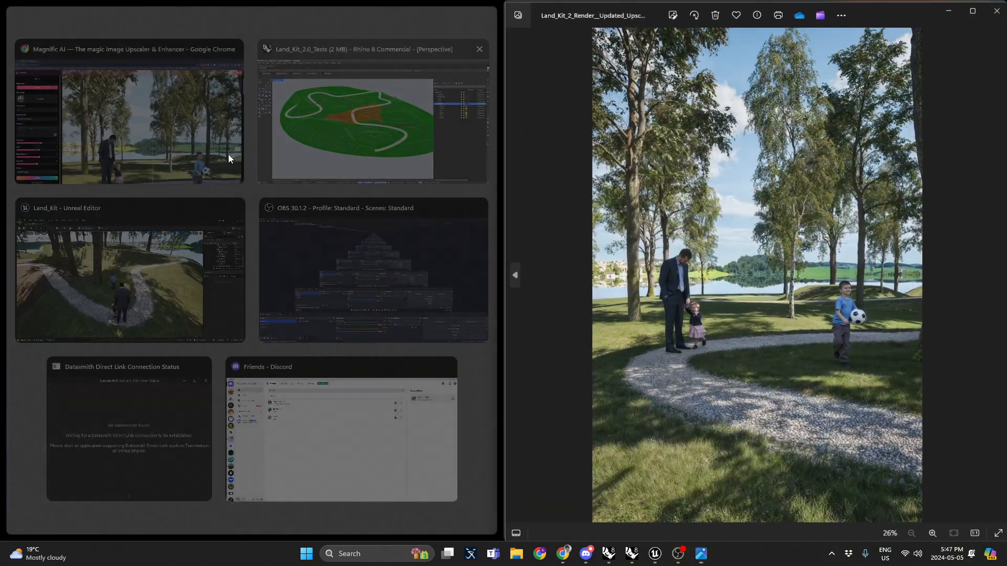
pyautogui.click(467, 153)
# Step: Open the original updated render in a second viewer window beside the upscaled one for comparison
pyautogui.doubleClick(93, 70)
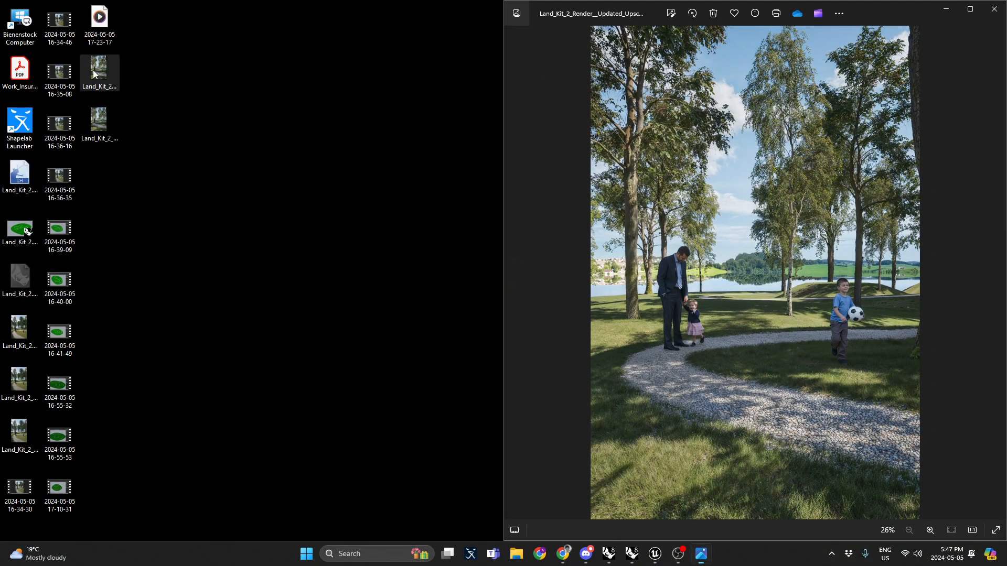
pyautogui.click(604, 125)
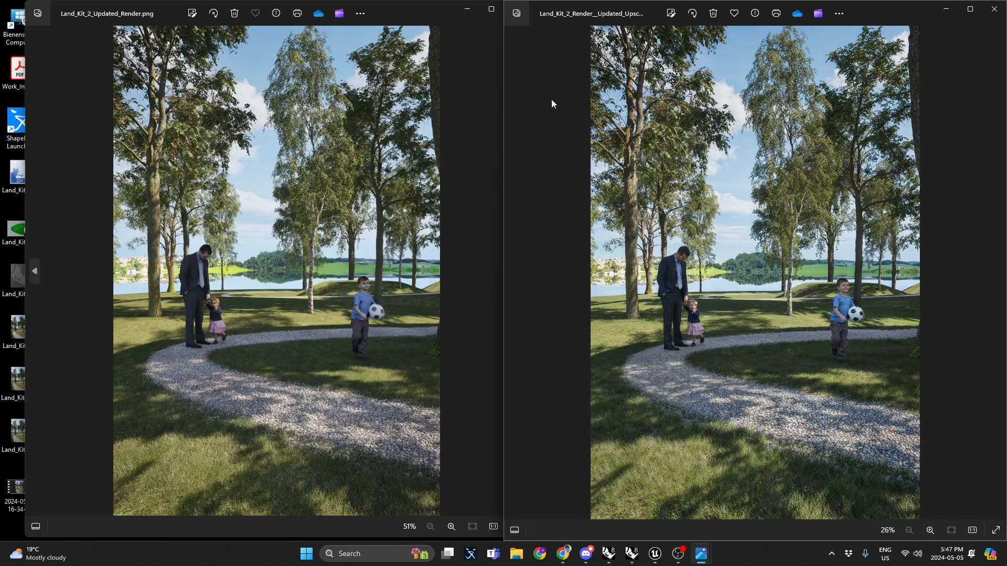
pyautogui.click(492, 81)
pyautogui.press('Left')
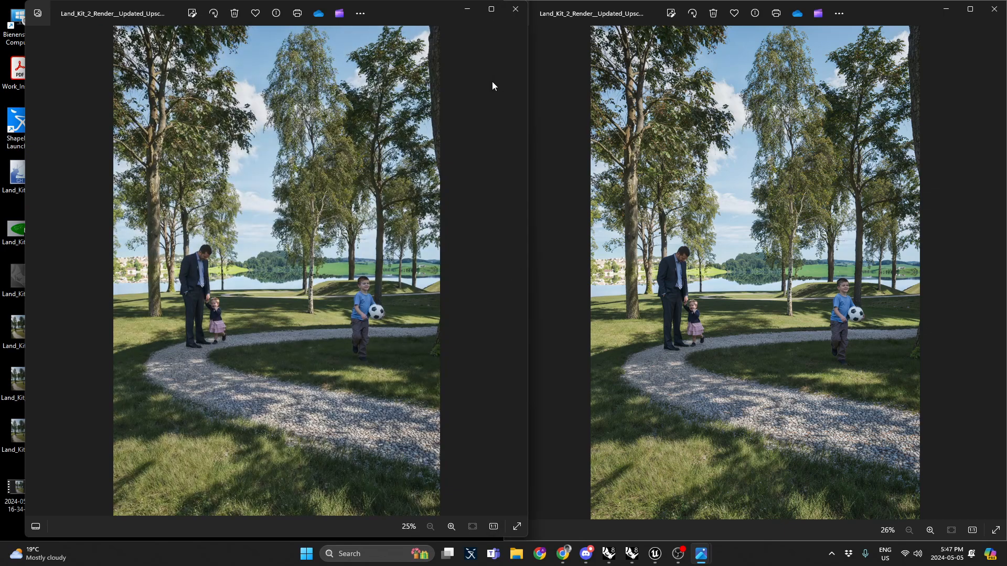
pyautogui.moveTo(422, 4); pyautogui.dragTo(388, 21)
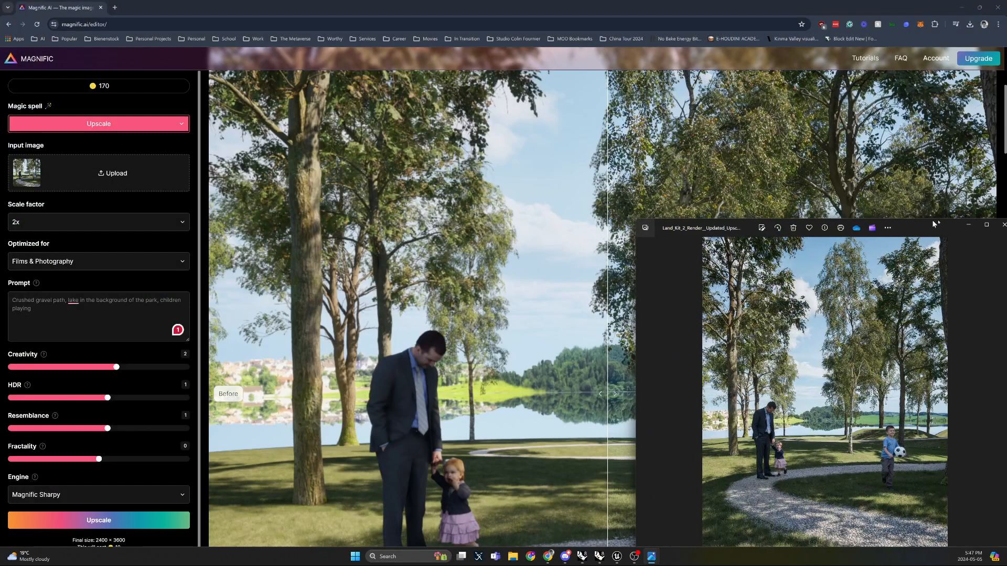
pyautogui.moveTo(932, 219); pyautogui.dragTo(1004, 220)
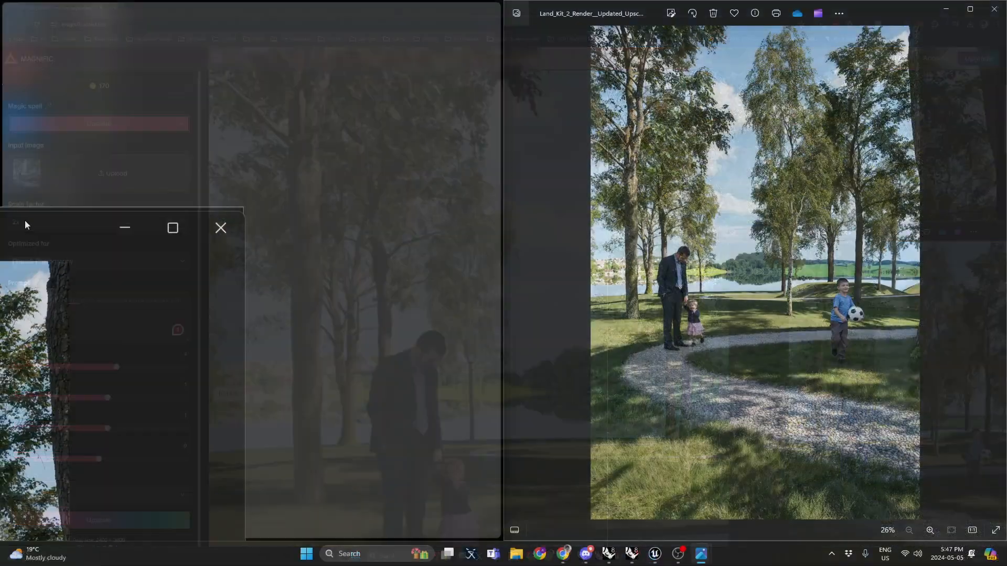
pyautogui.click(121, 367)
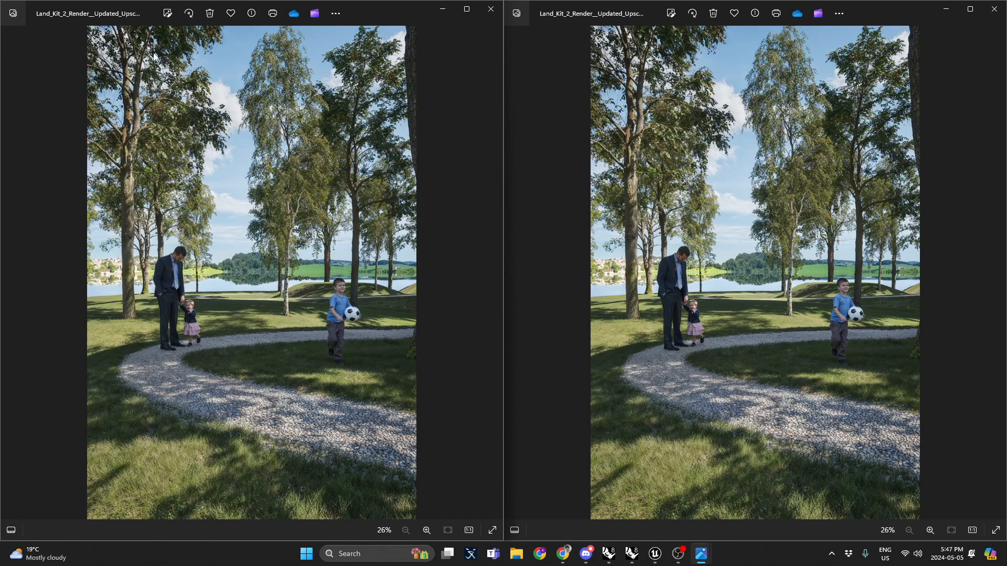
# Step: Close the second viewer and open another Land_Kit_2 render from the desktop to compare against the upscale
pyautogui.click(490, 11)
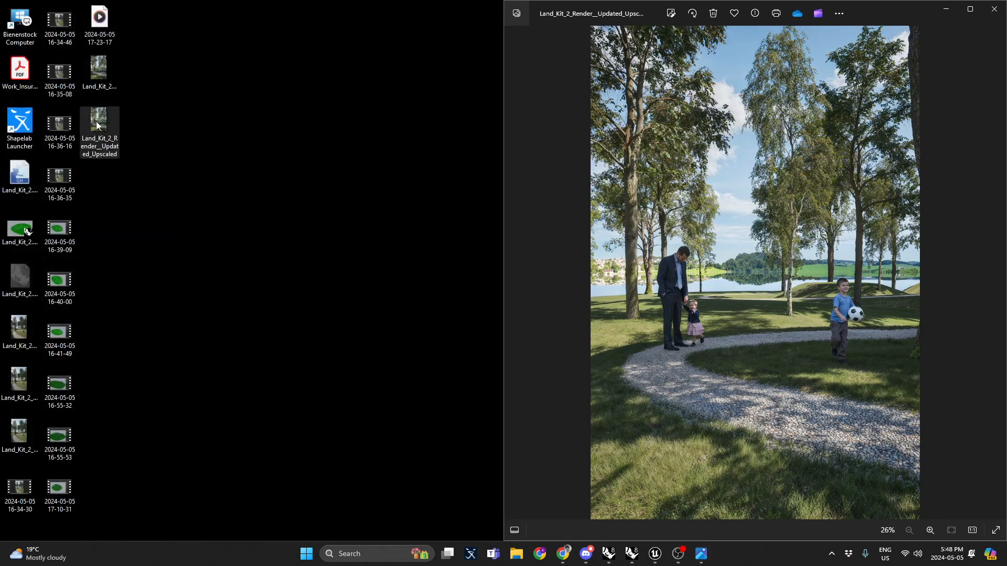
pyautogui.click(102, 83)
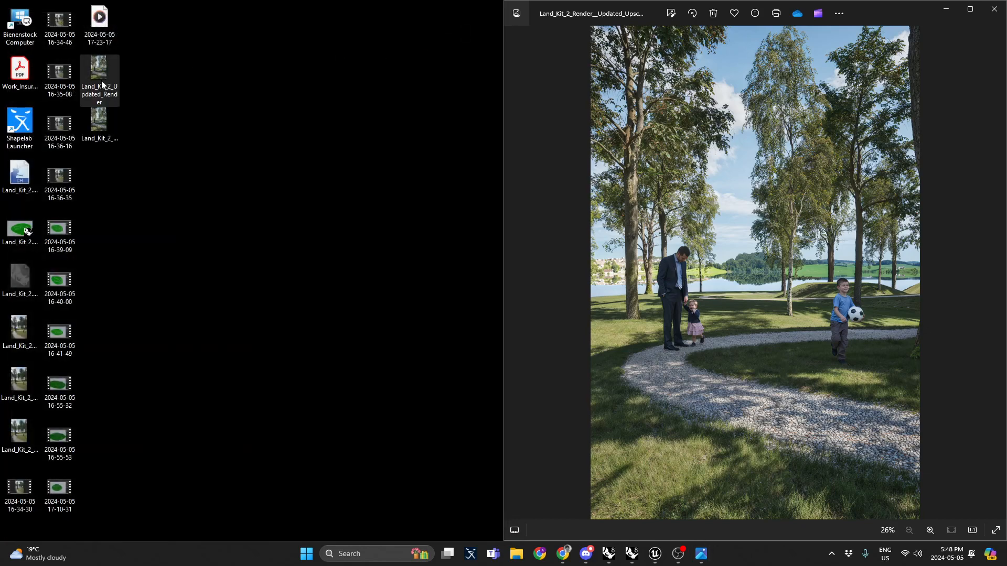
pyautogui.click(101, 146)
pyautogui.click(101, 146)
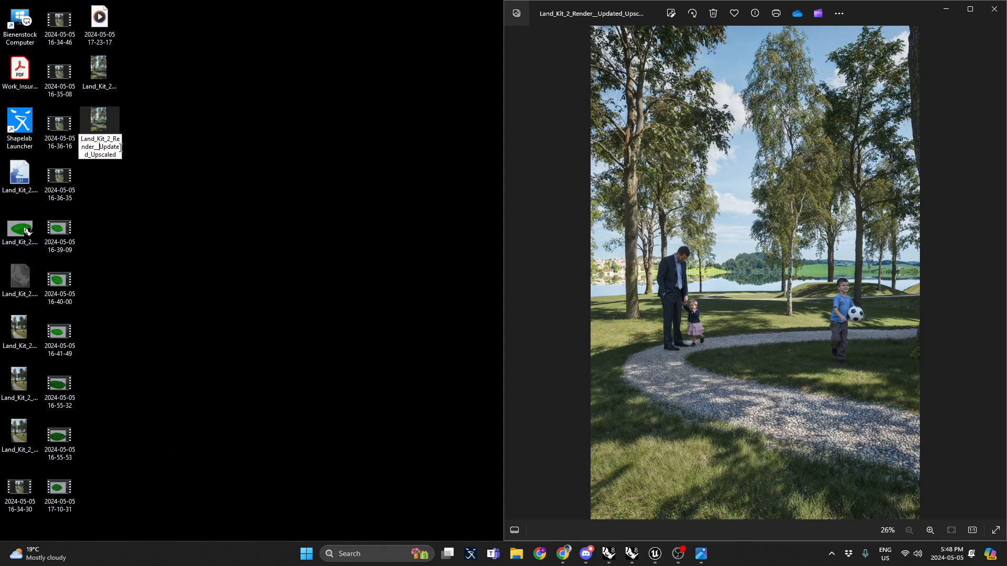
pyautogui.click(123, 151)
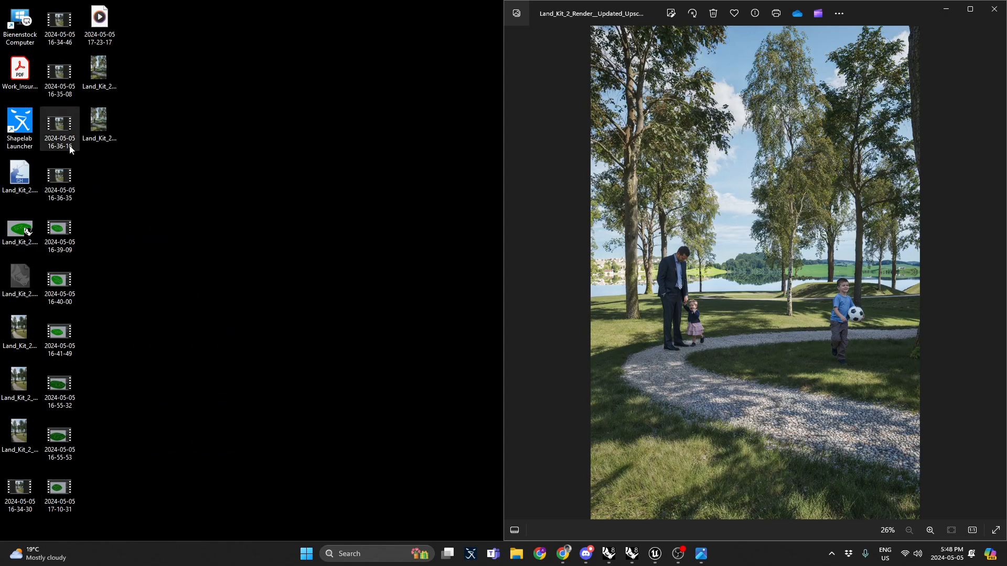
pyautogui.click(19, 374)
pyautogui.doubleClick(20, 431)
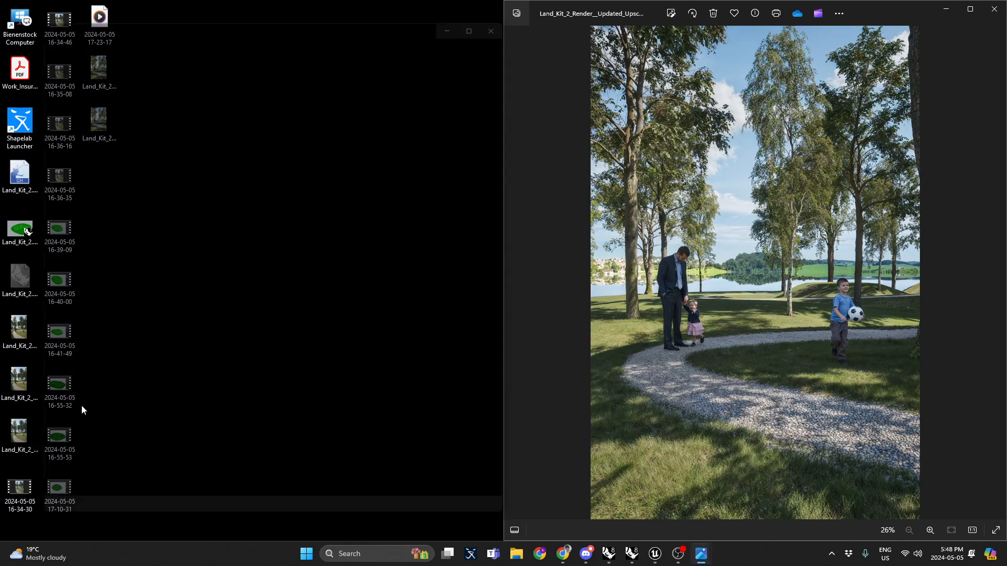